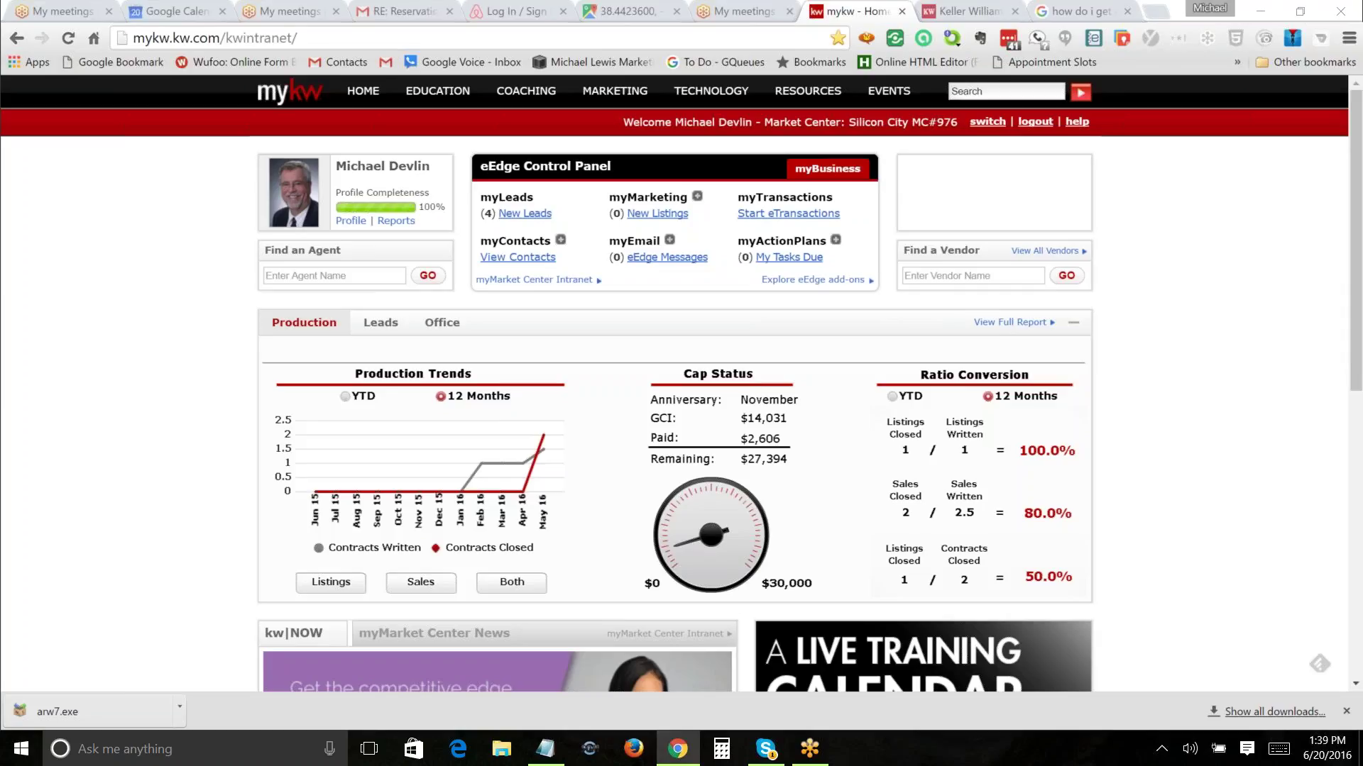
mouse_move(335, 96)
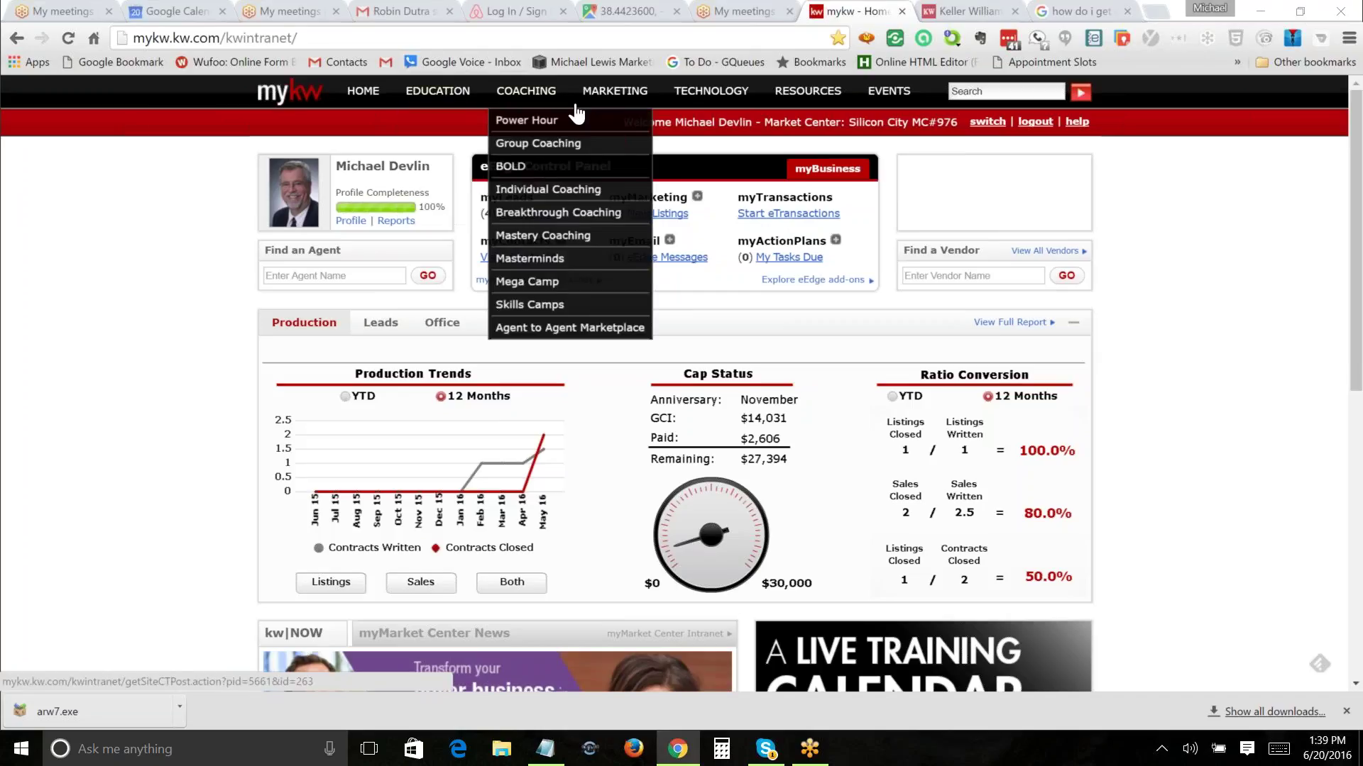
mouse_move(740, 110)
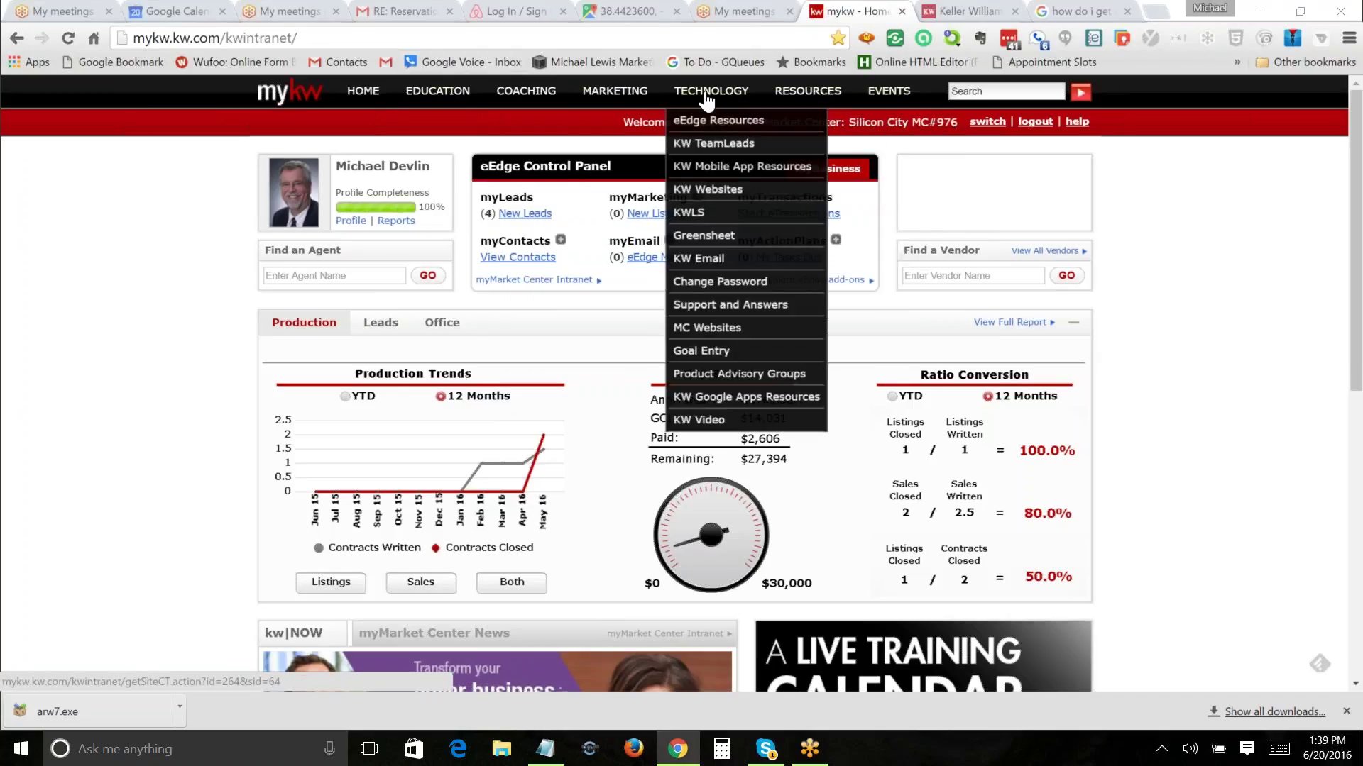
mouse_move(436, 100)
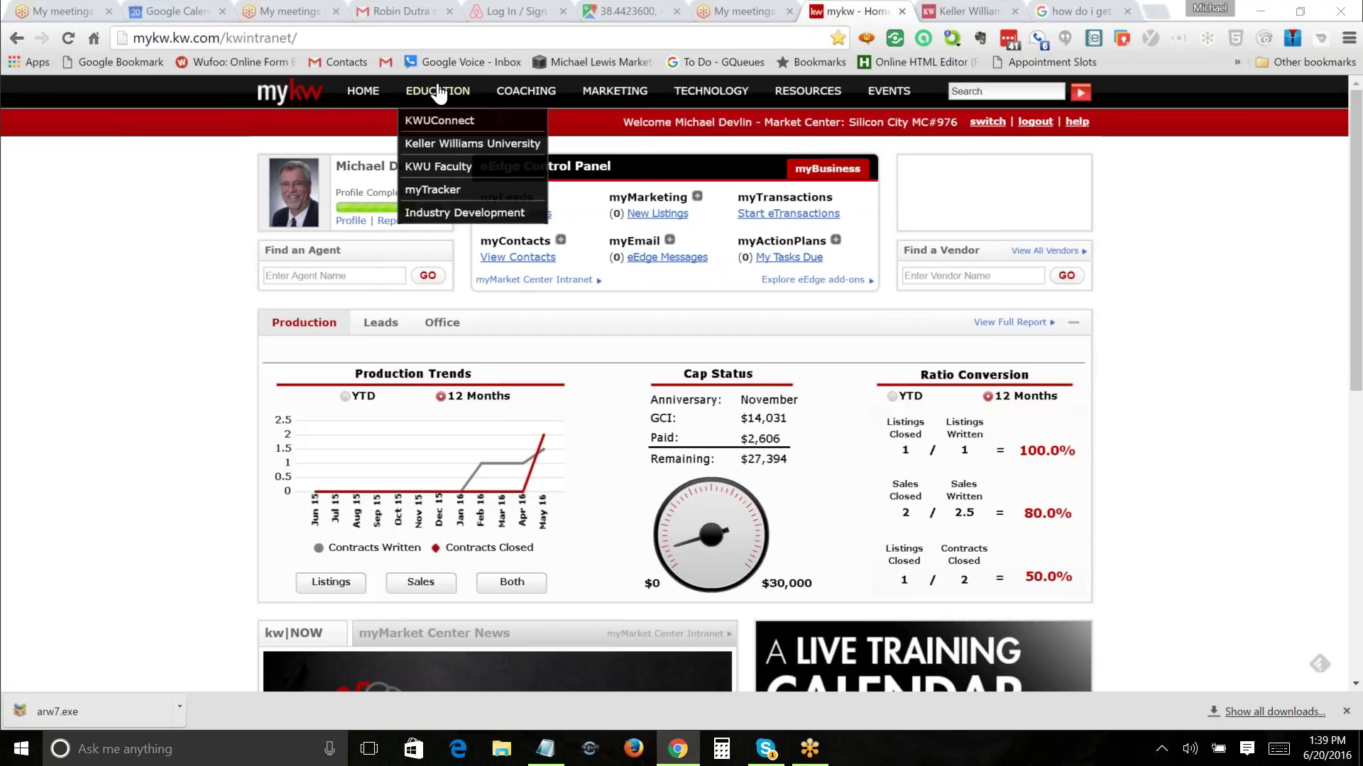
mouse_move(525, 94)
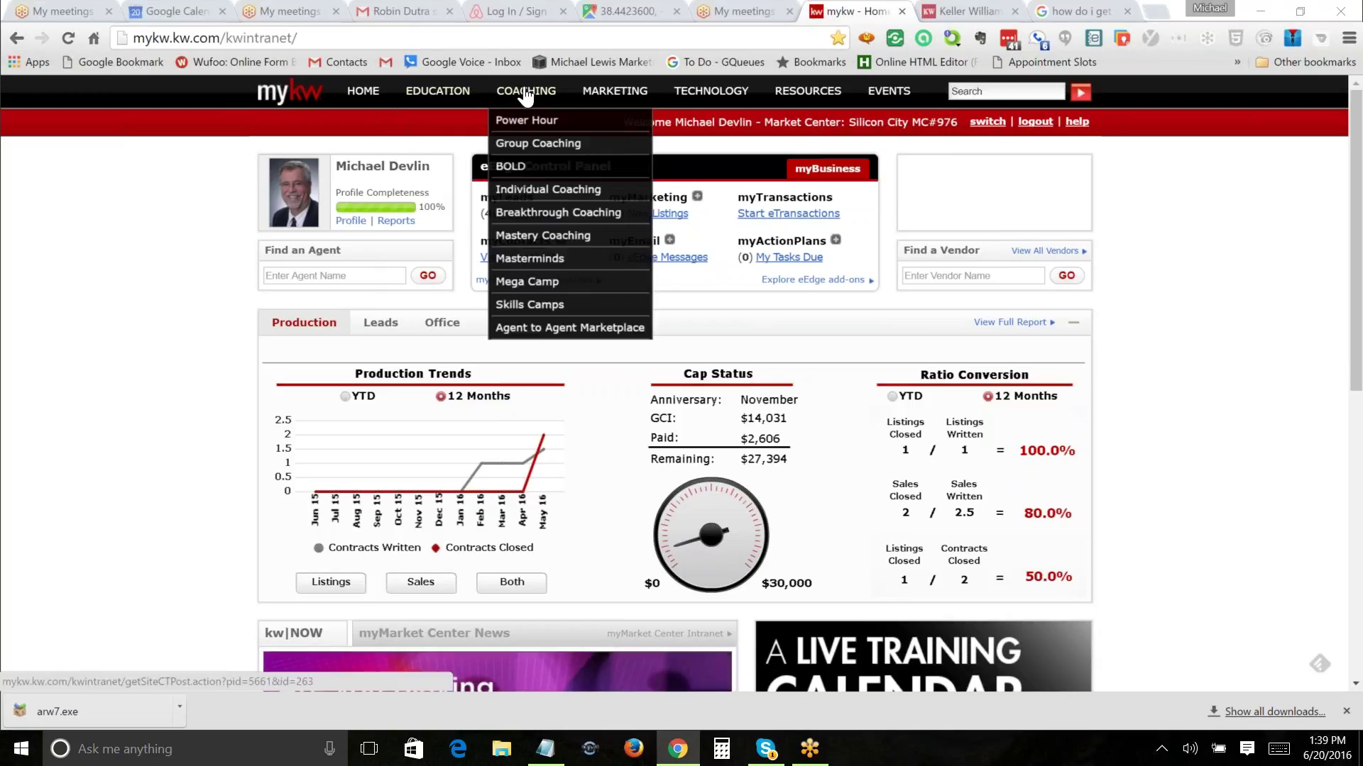
mouse_move(700, 98)
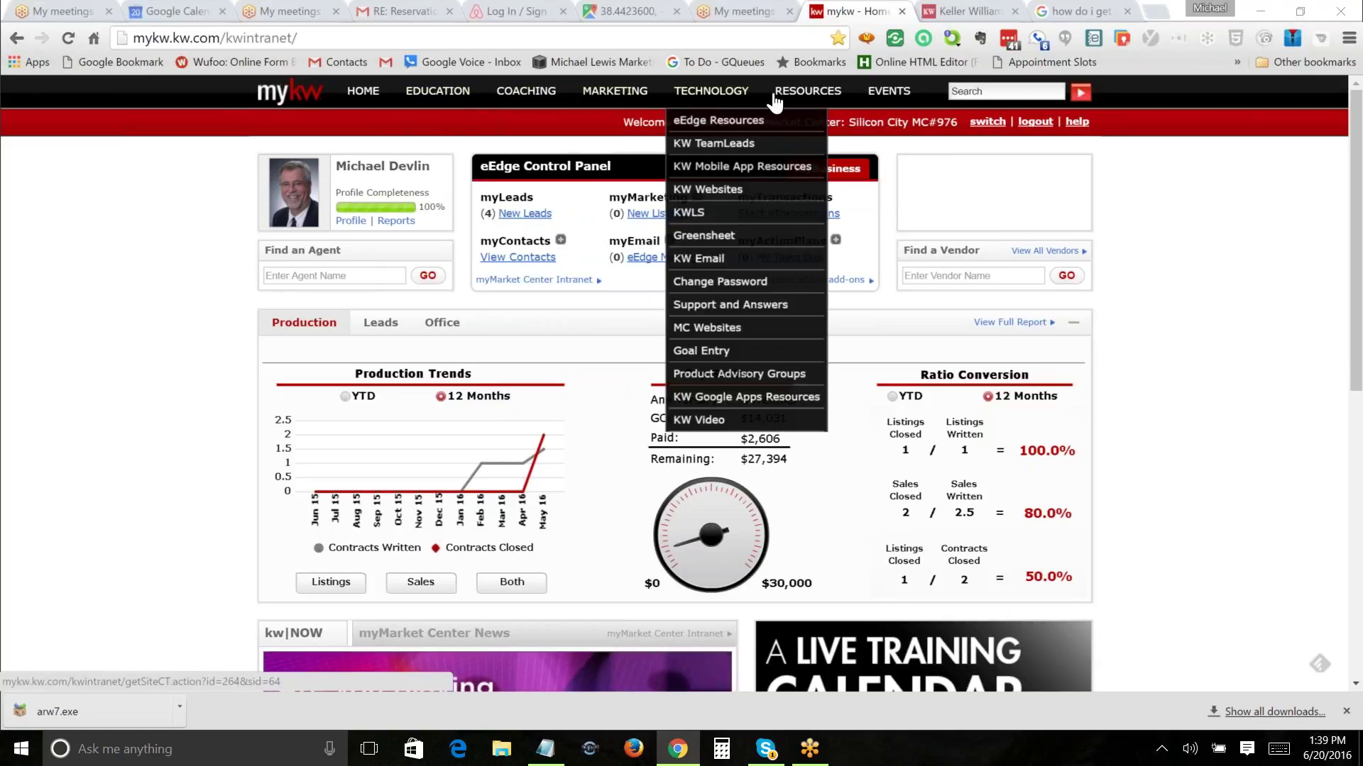
mouse_move(817, 97)
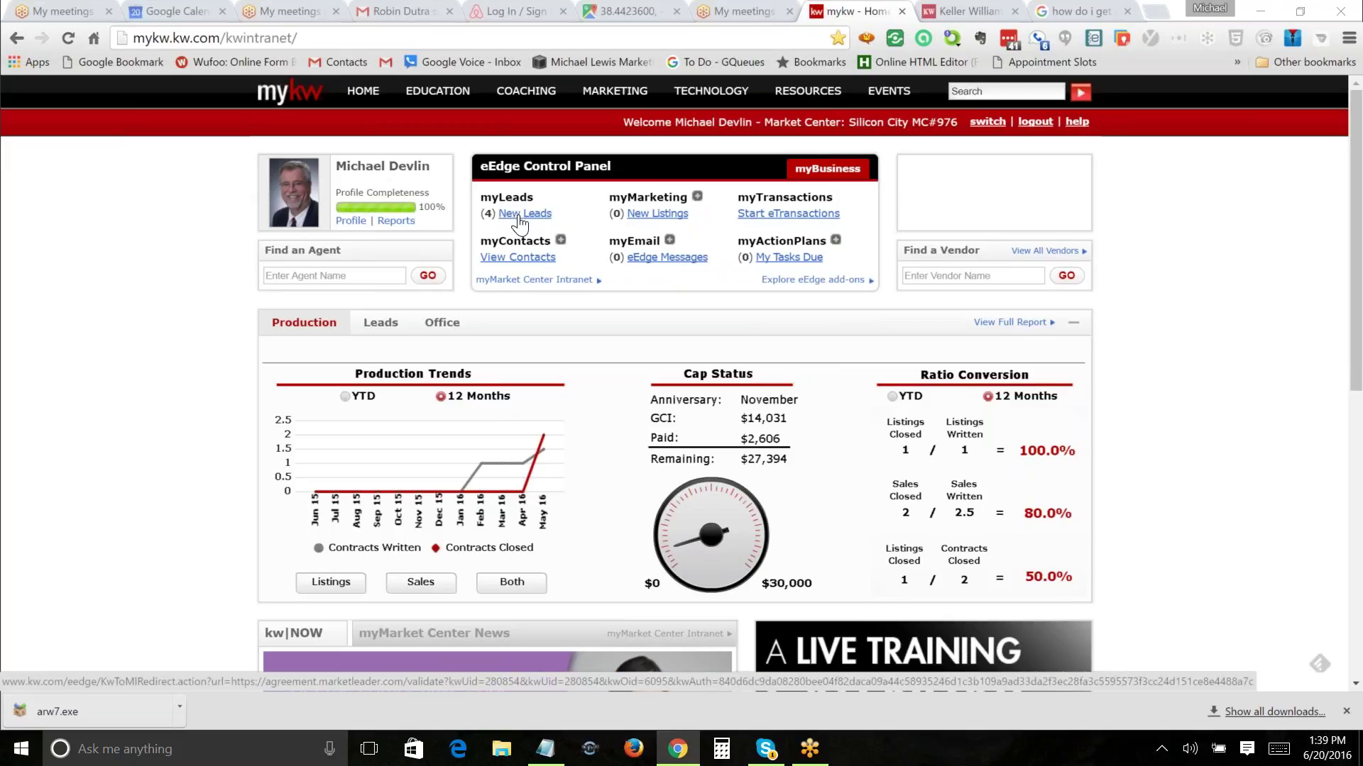
- Open New Leads from myLeads to show the eEdge dashboard's New Contacts list
click(520, 217)
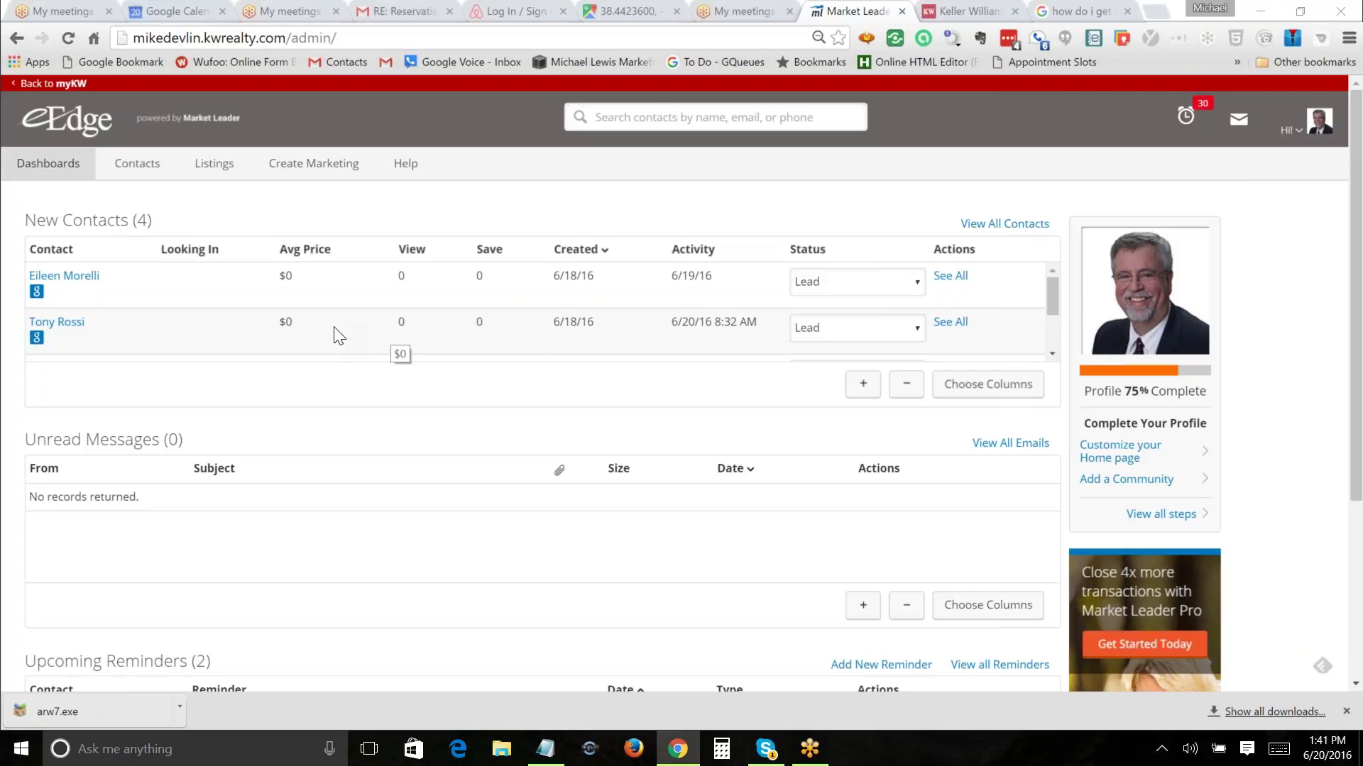
- Change the first New Contacts entry's status from Lead to Hot
click(844, 281)
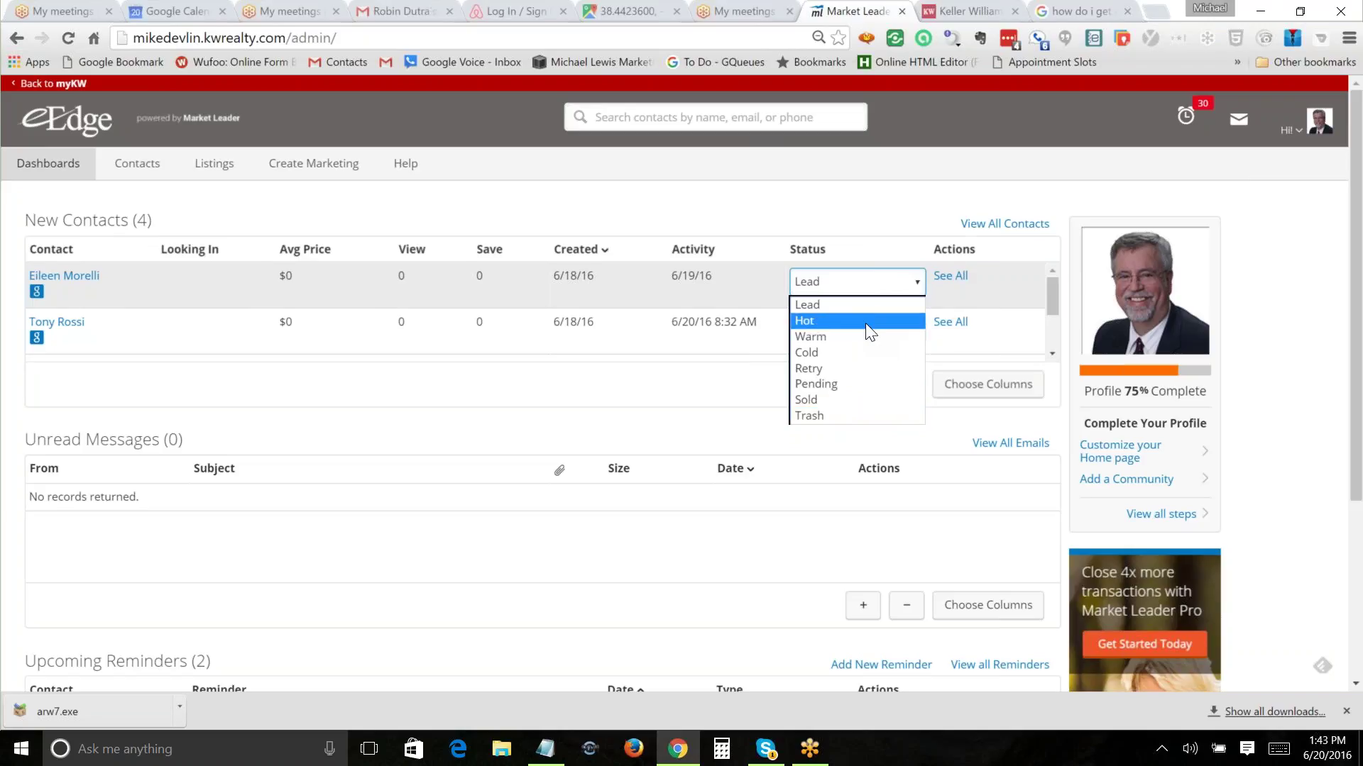
click(866, 323)
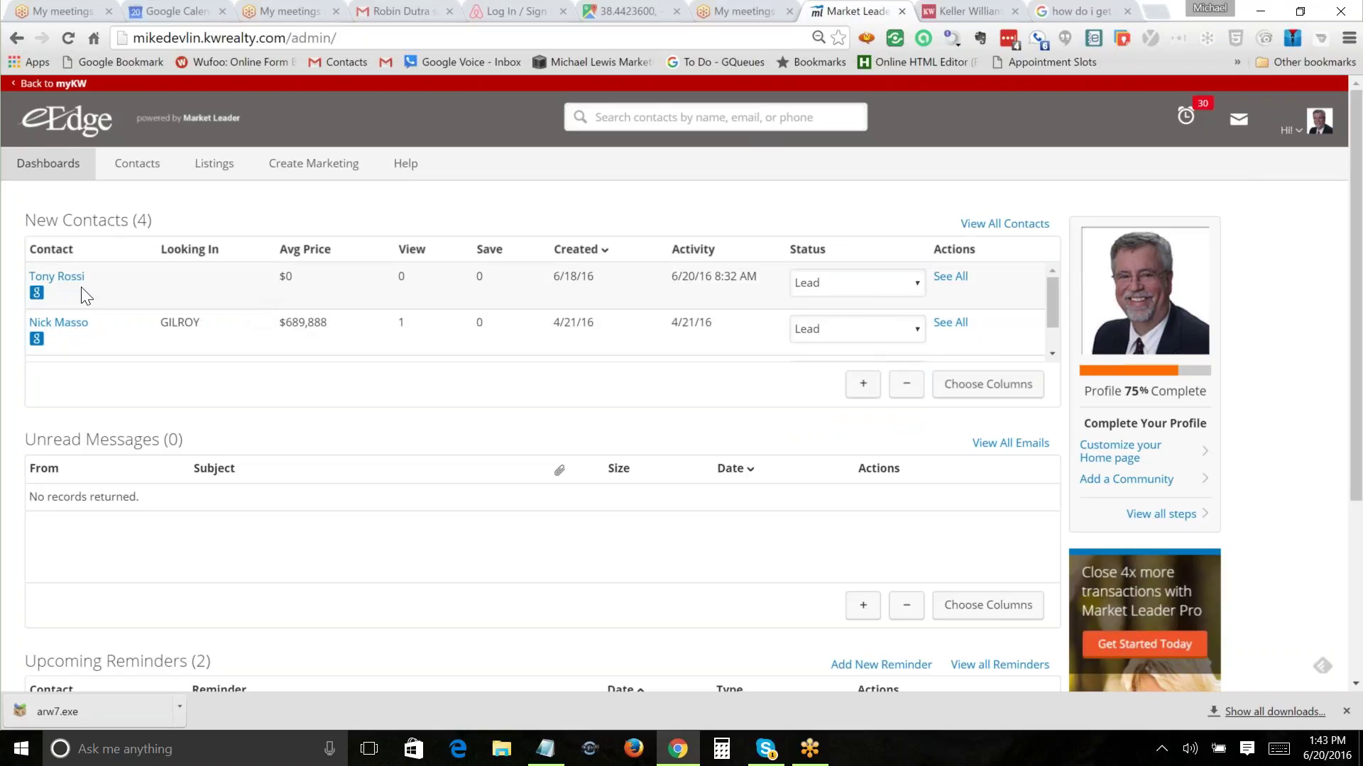
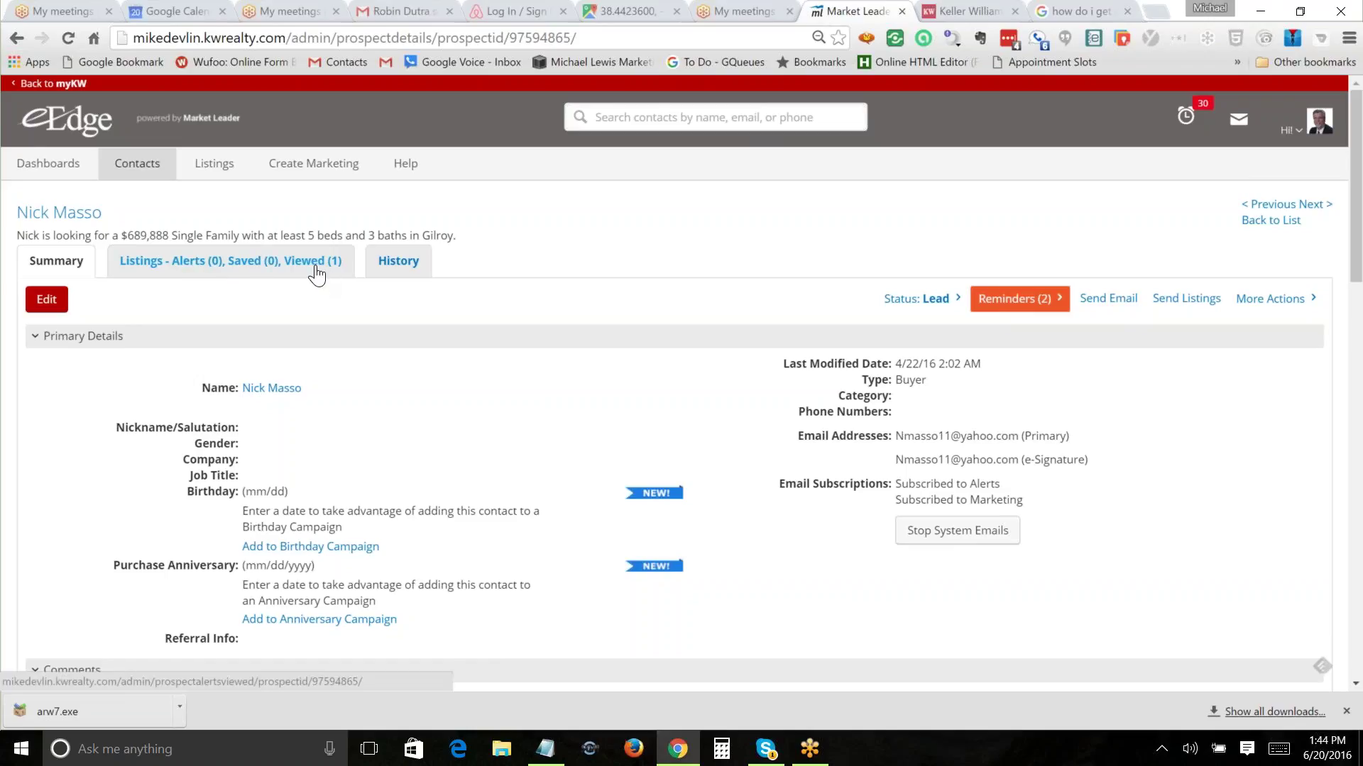
- List all of the Gilroy buyer's reminders, including the 33 Touch task dated 06/17/16
click(1011, 299)
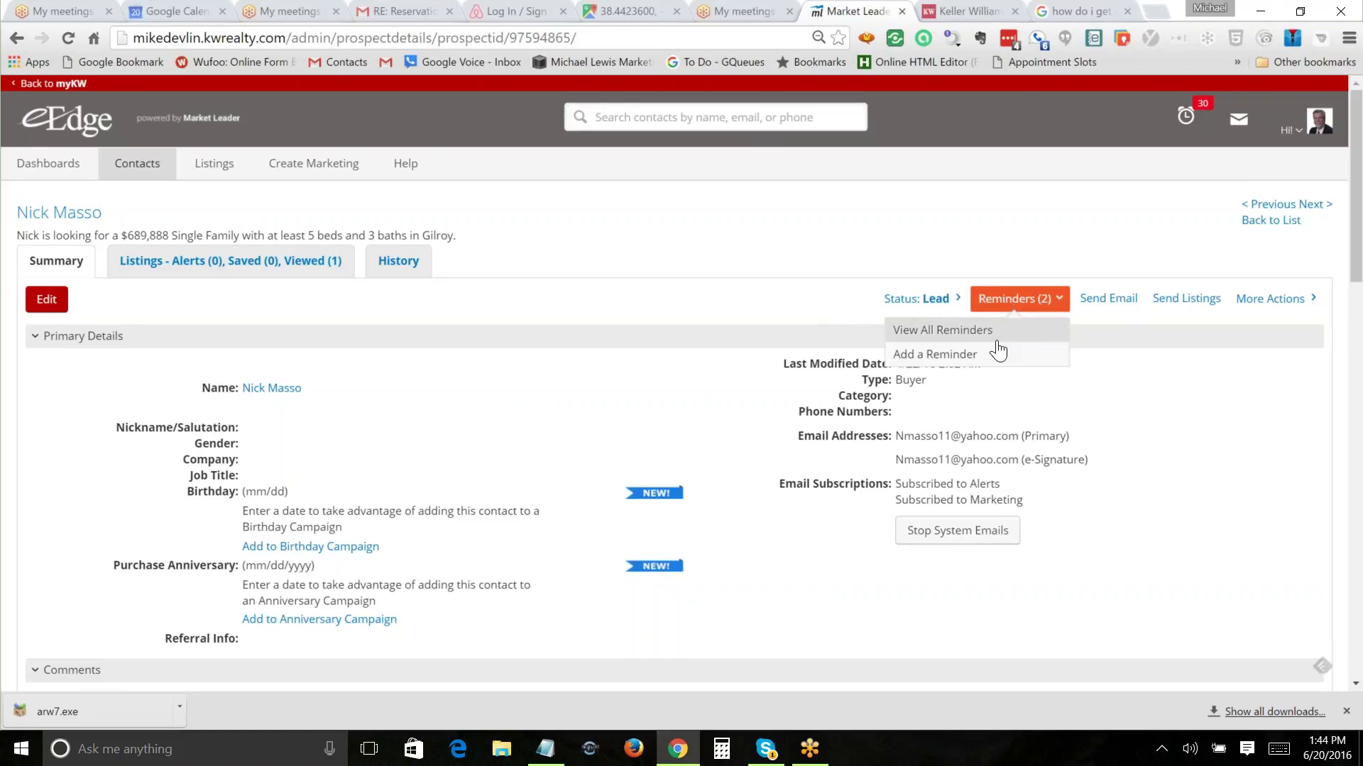
click(994, 332)
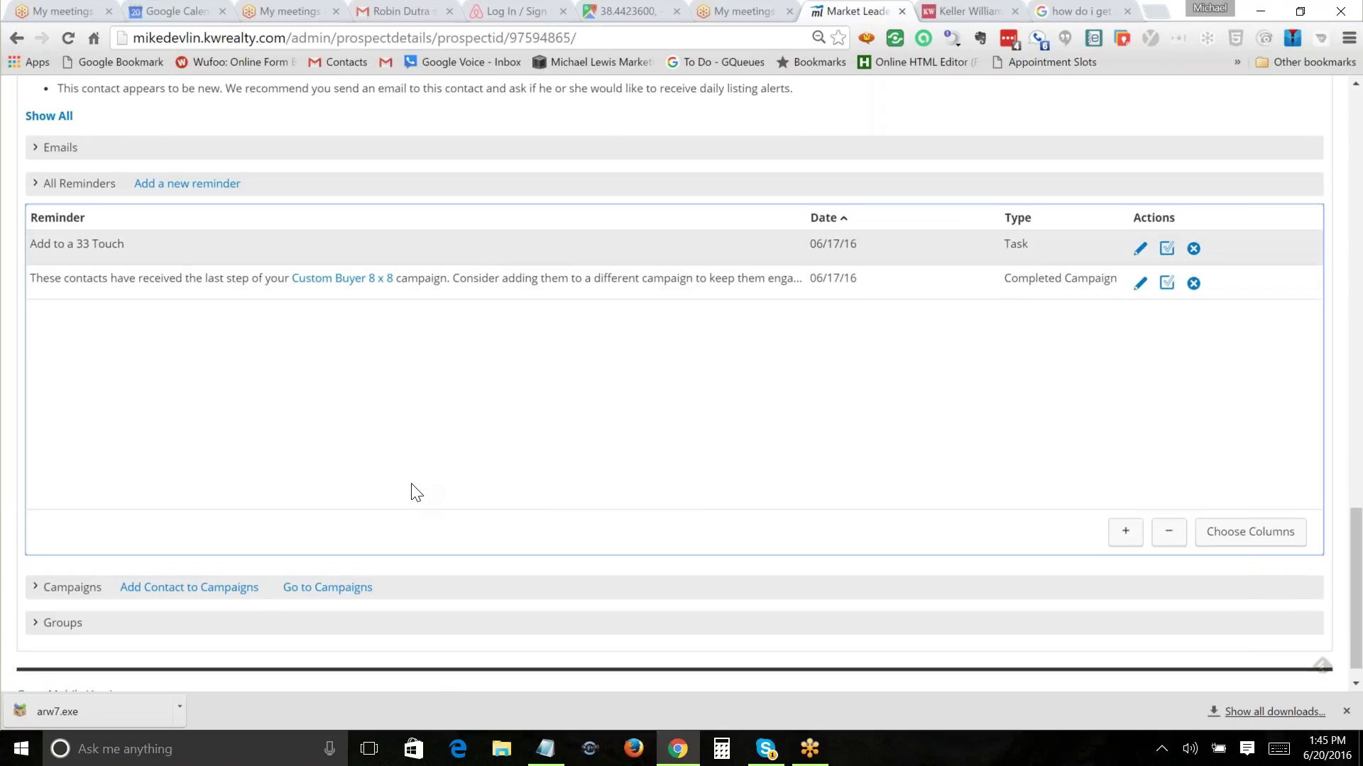
- Enroll the Gilroy buyer in the 33 Touch: Ready for What's Next? (HTML) campaign
scroll(413, 490, down, 1)
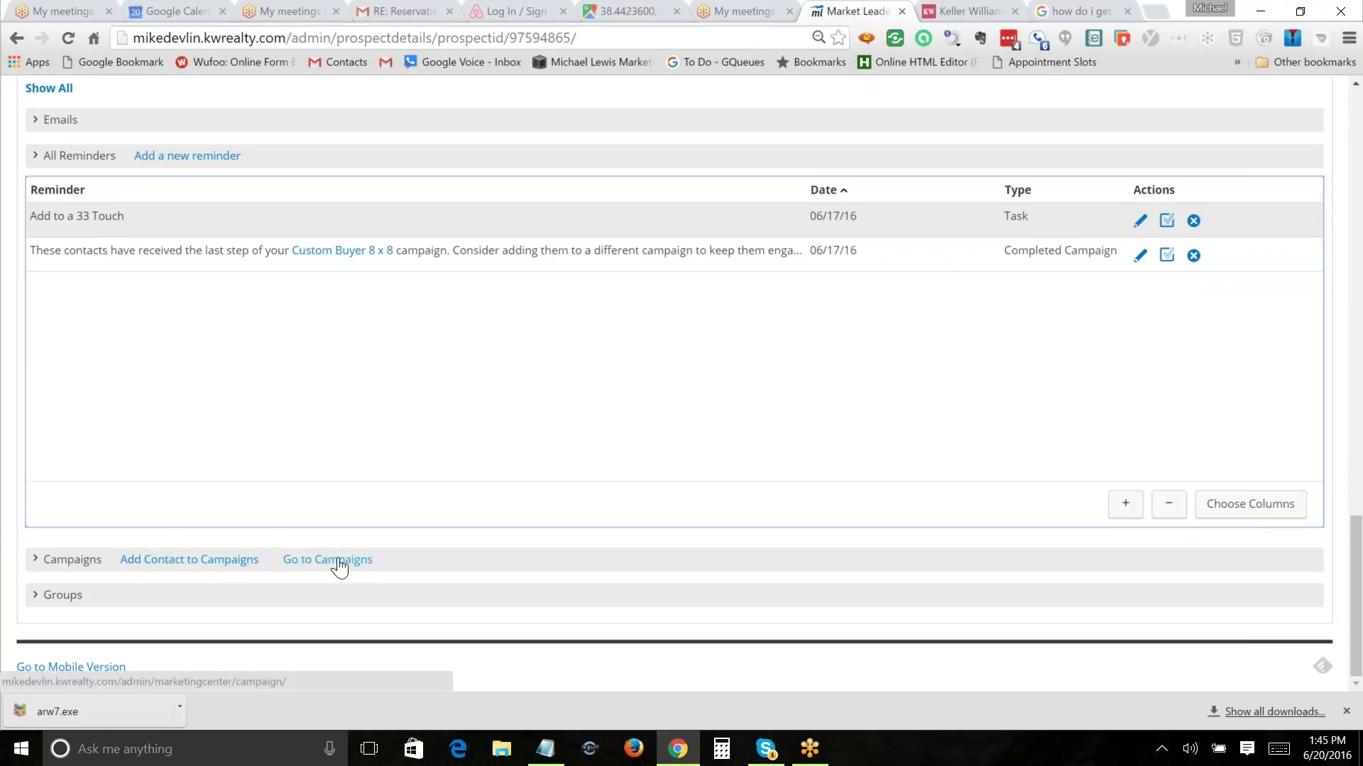
click(229, 562)
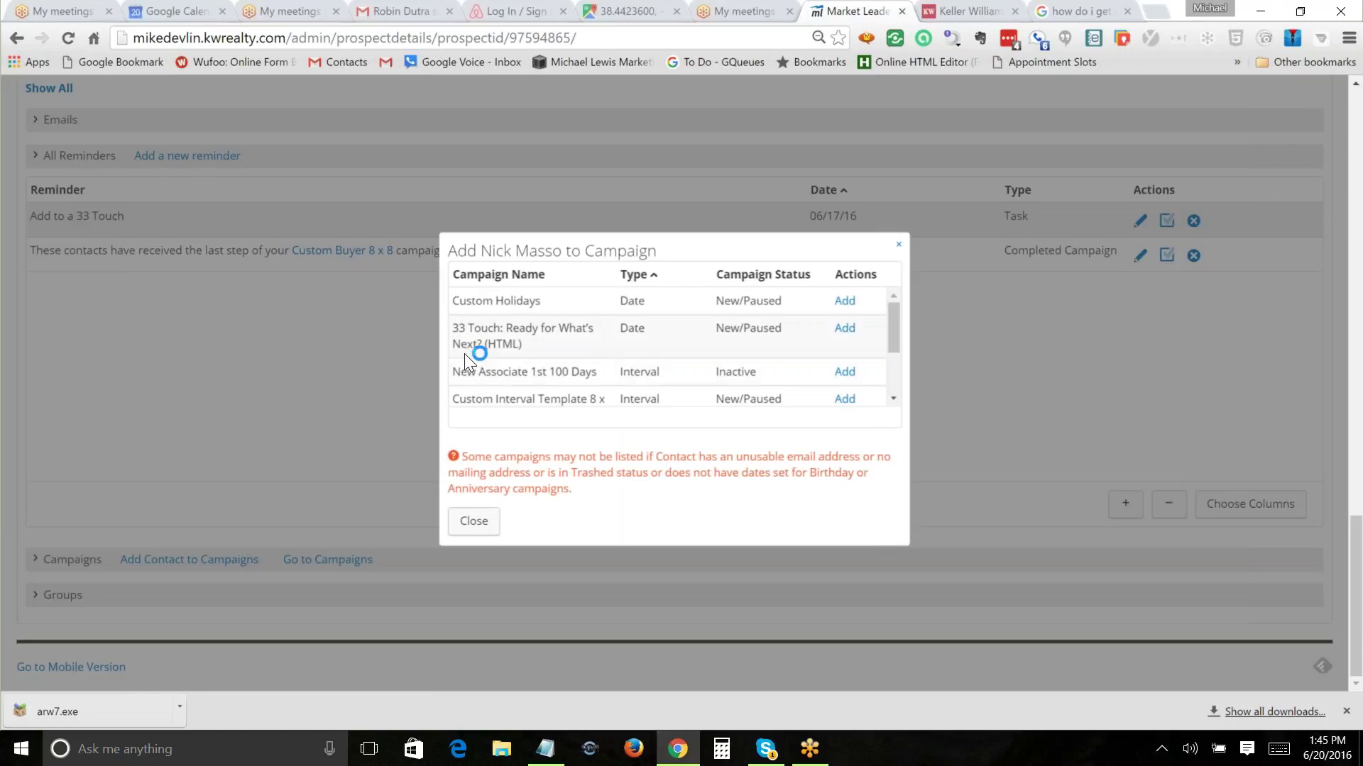
click(843, 329)
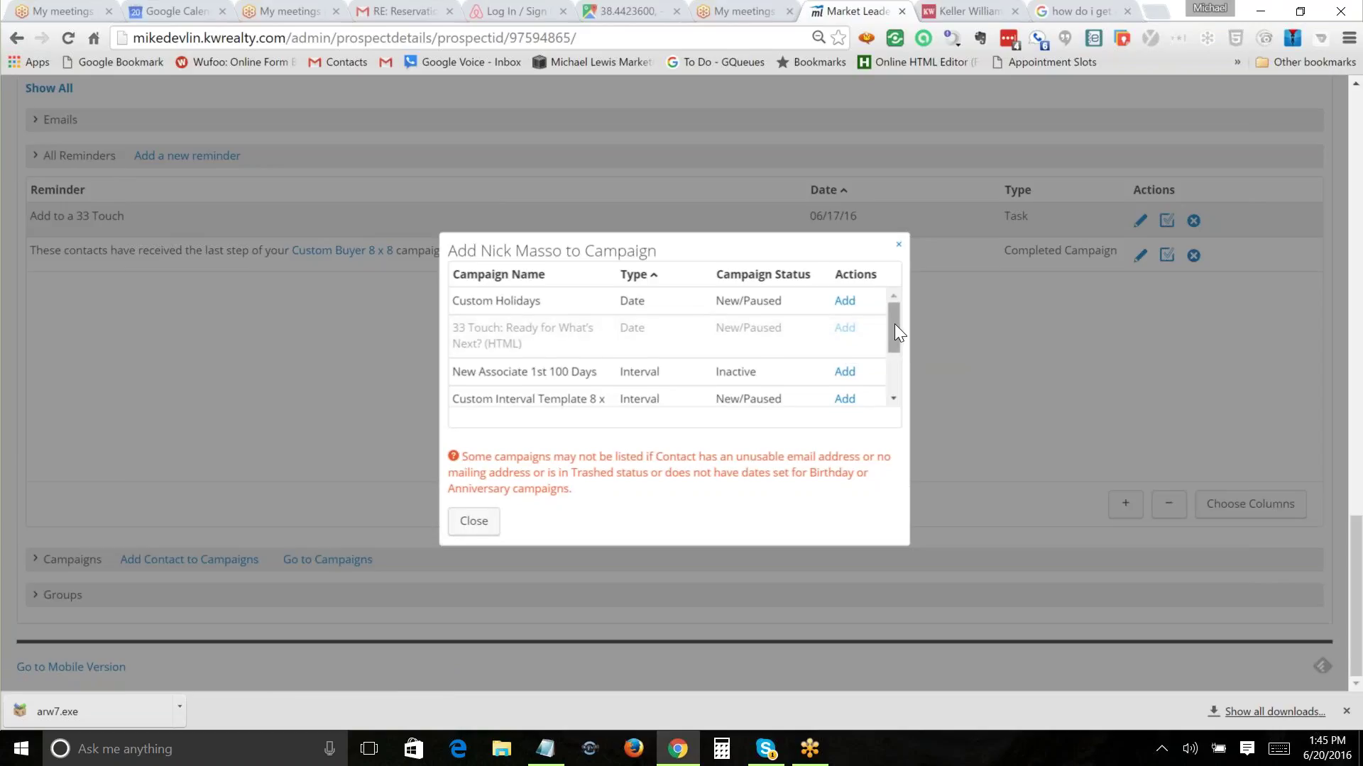
drag(894, 323, 900, 399)
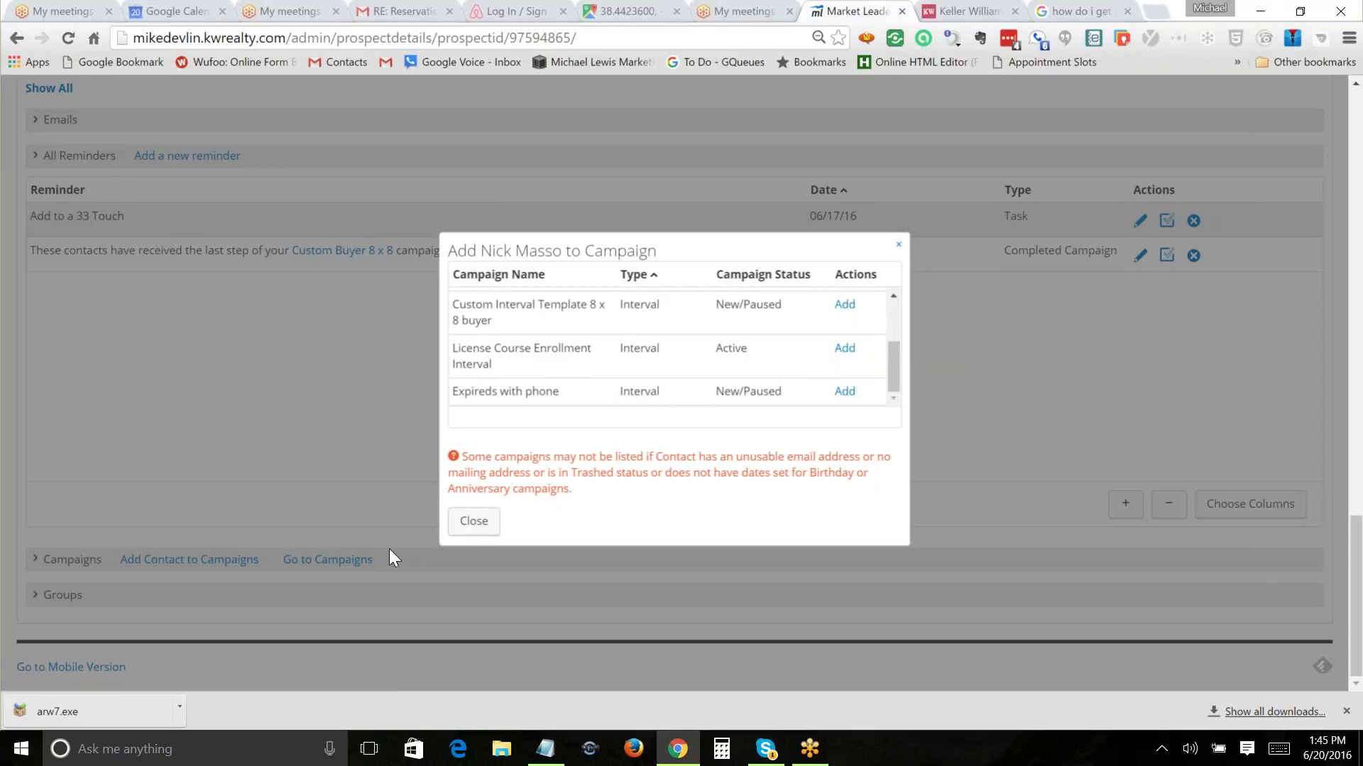
click(465, 523)
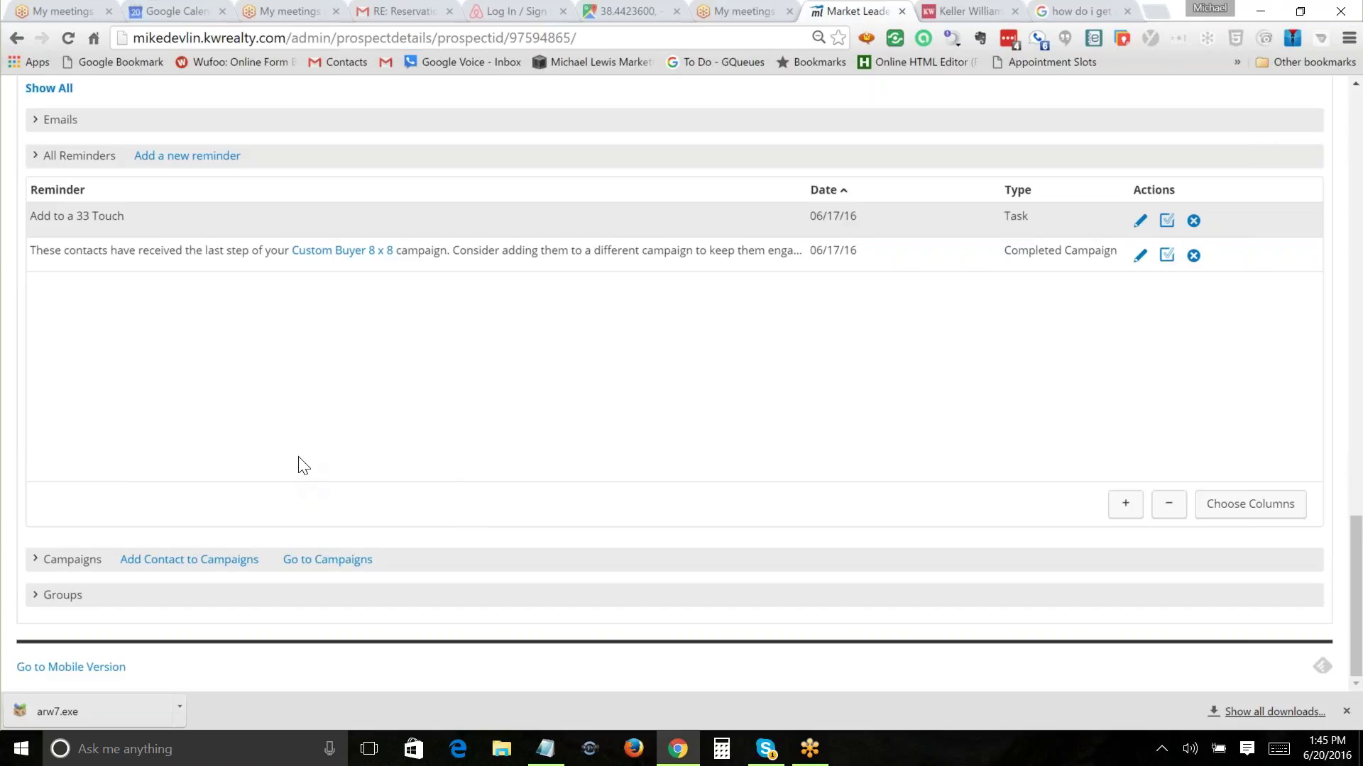
- Return to myKW, log back into the eEdge admin account, and start entering kw.com
scroll(310, 435, up, 15)
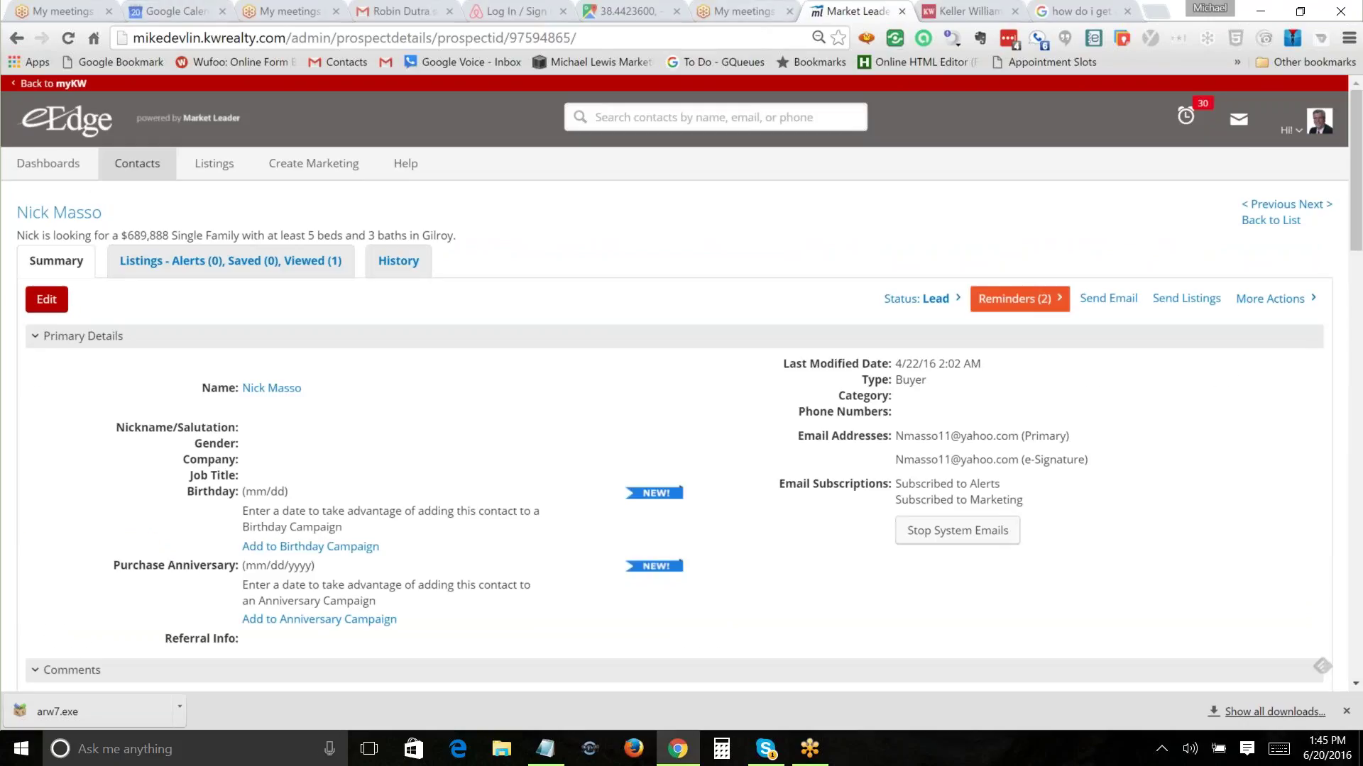
click(44, 84)
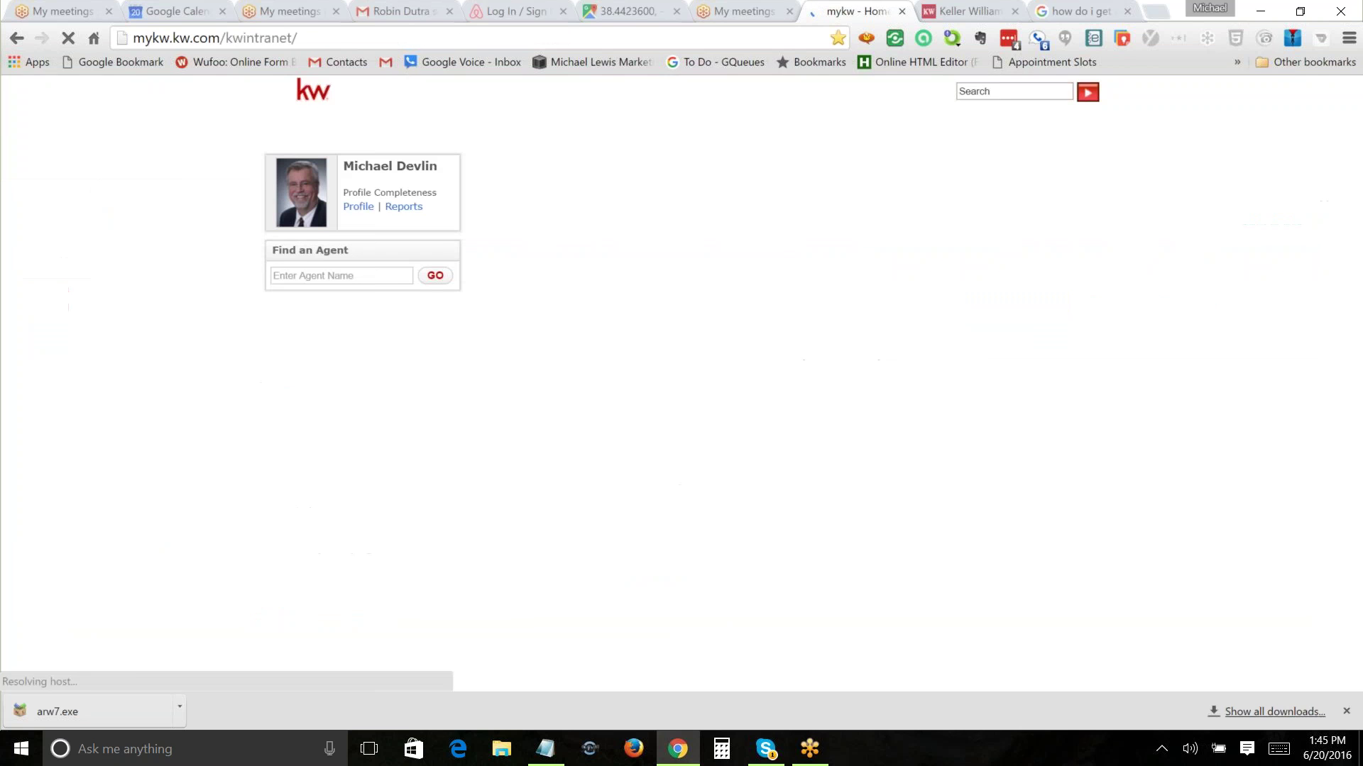
click(17, 40)
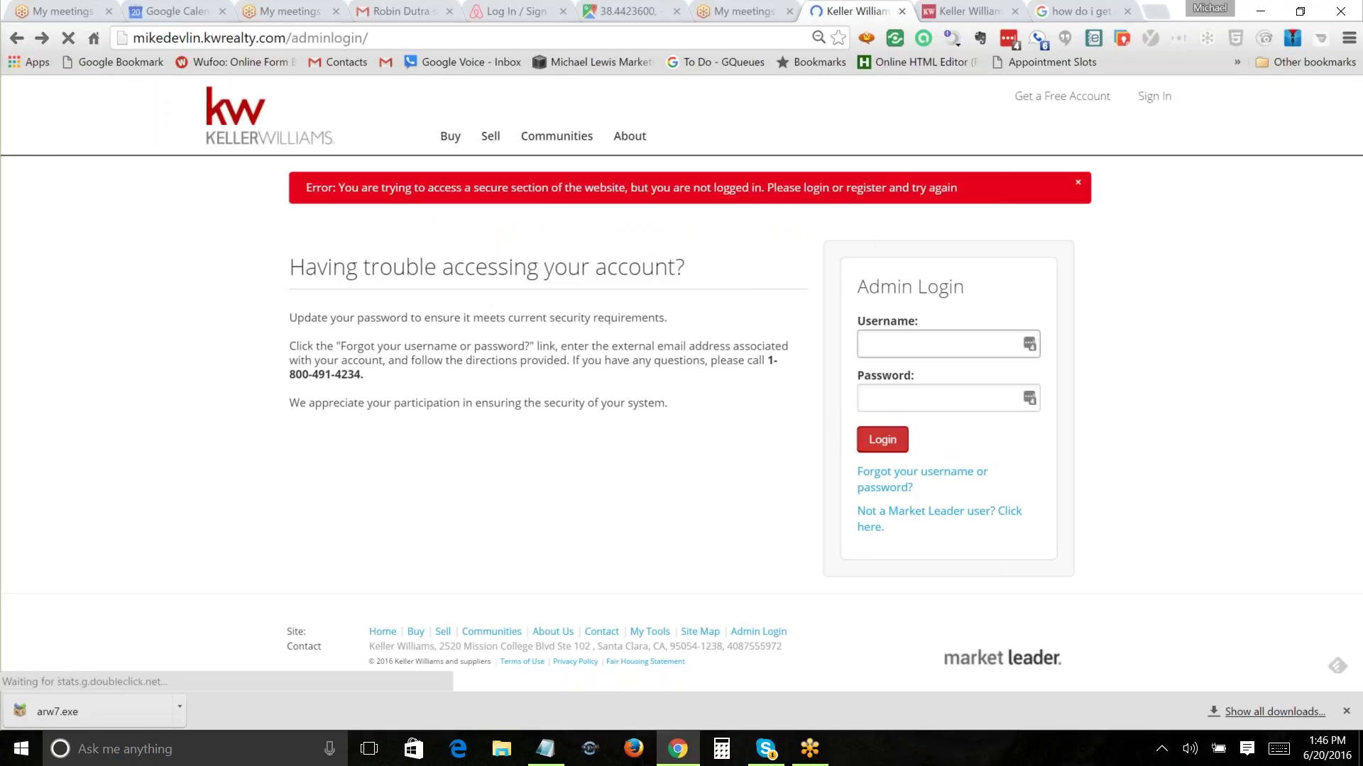
click(879, 445)
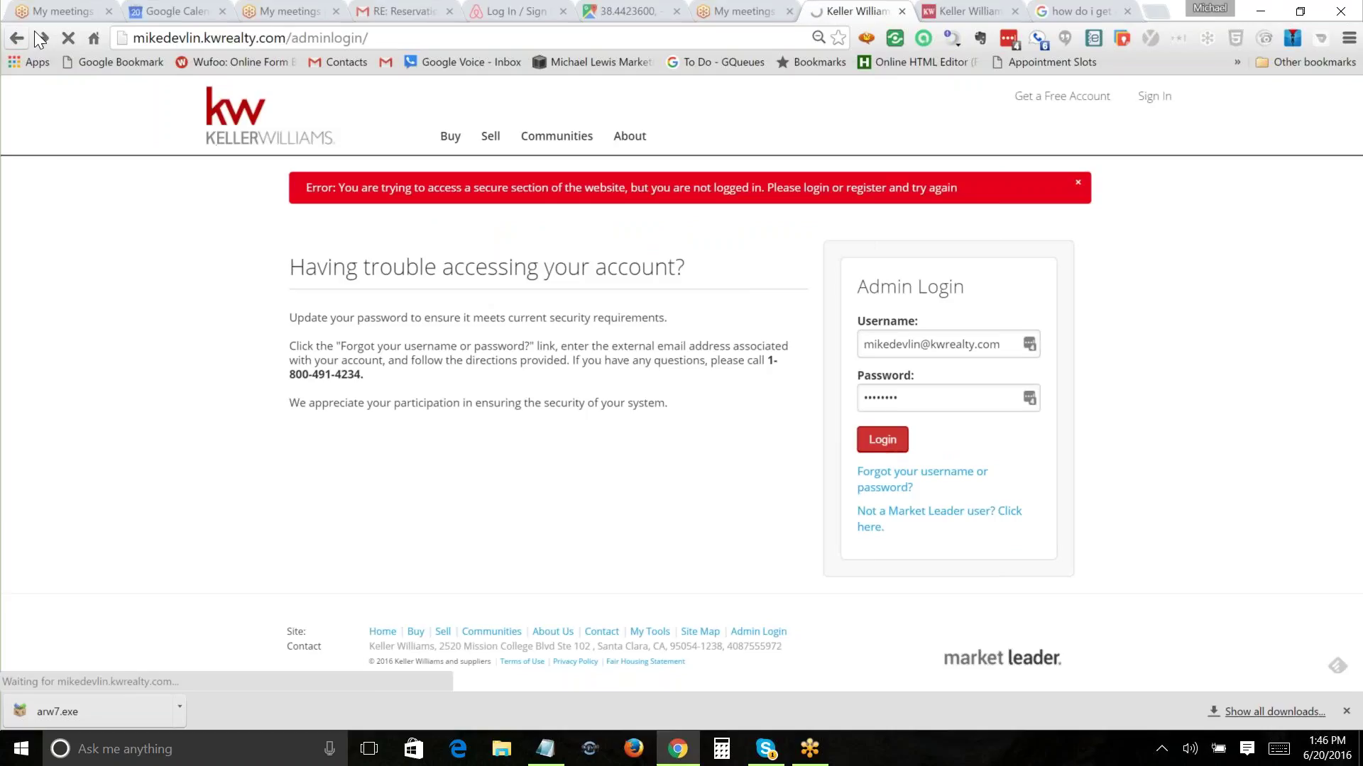
click(410, 36)
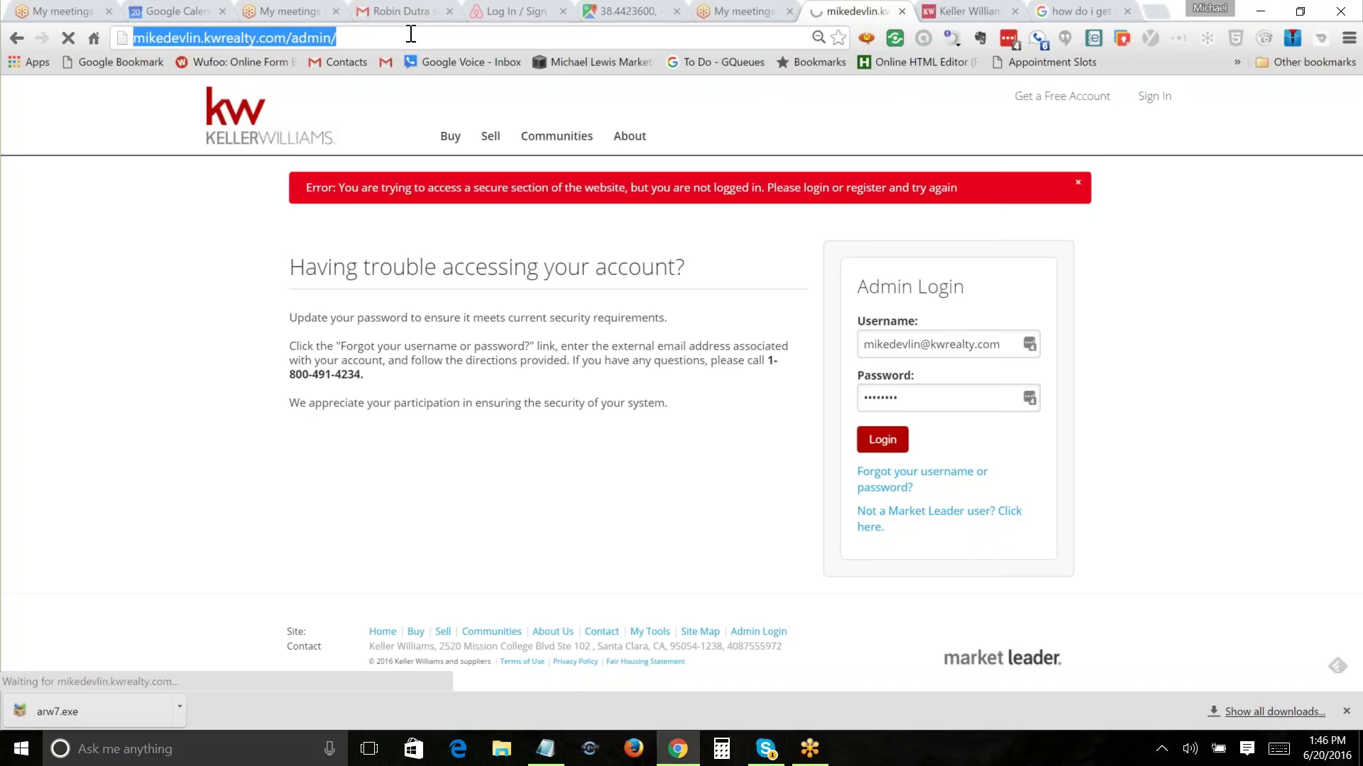
text(k)
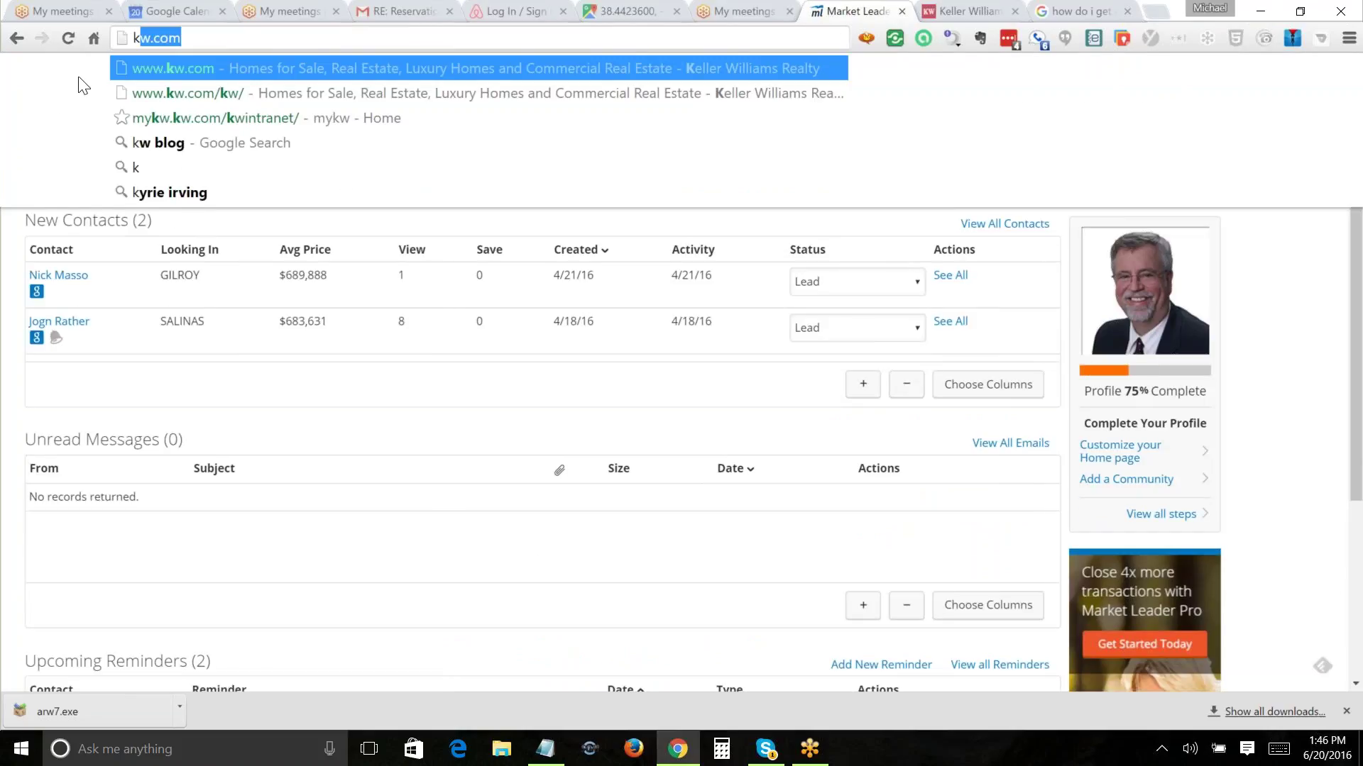
- Set the Gilroy contact's status to Cold, then the Salinas buyer's Status: Lead to Cold
click(845, 284)
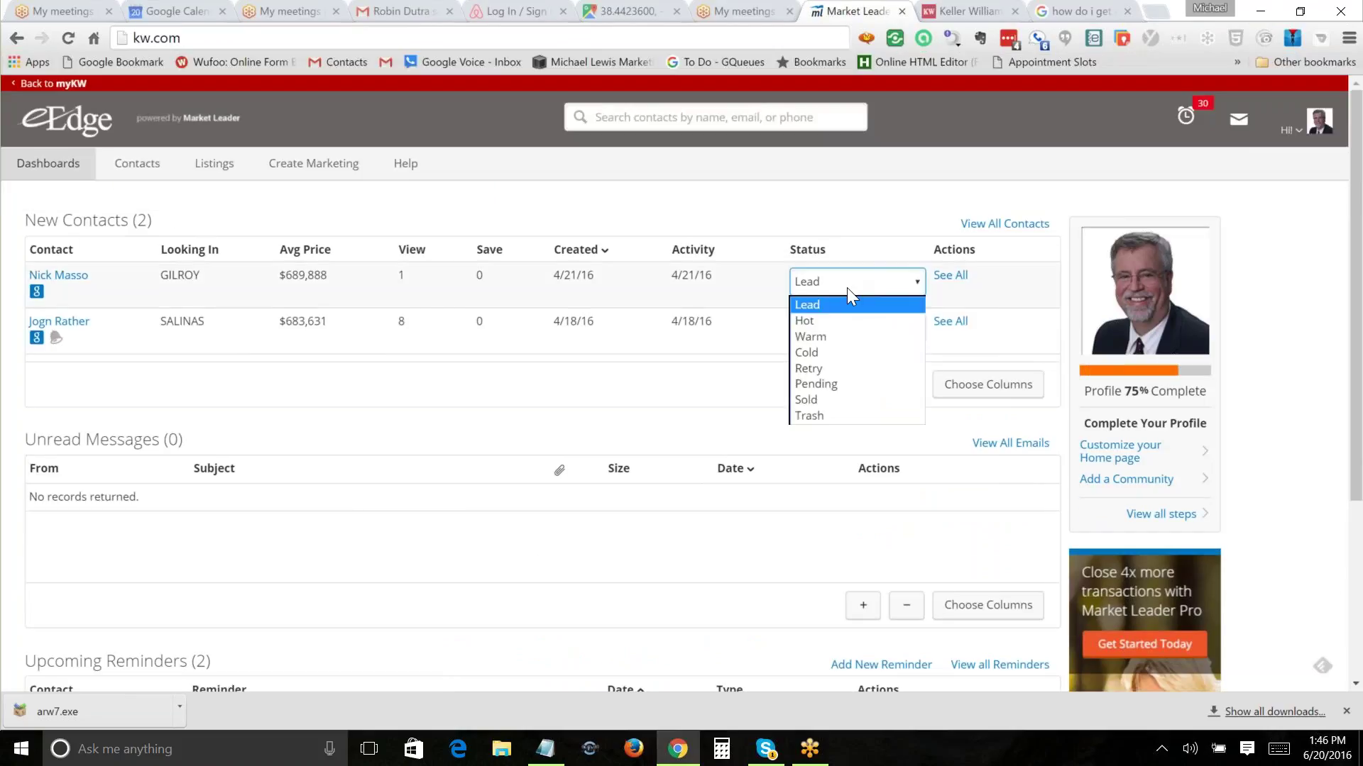
click(832, 352)
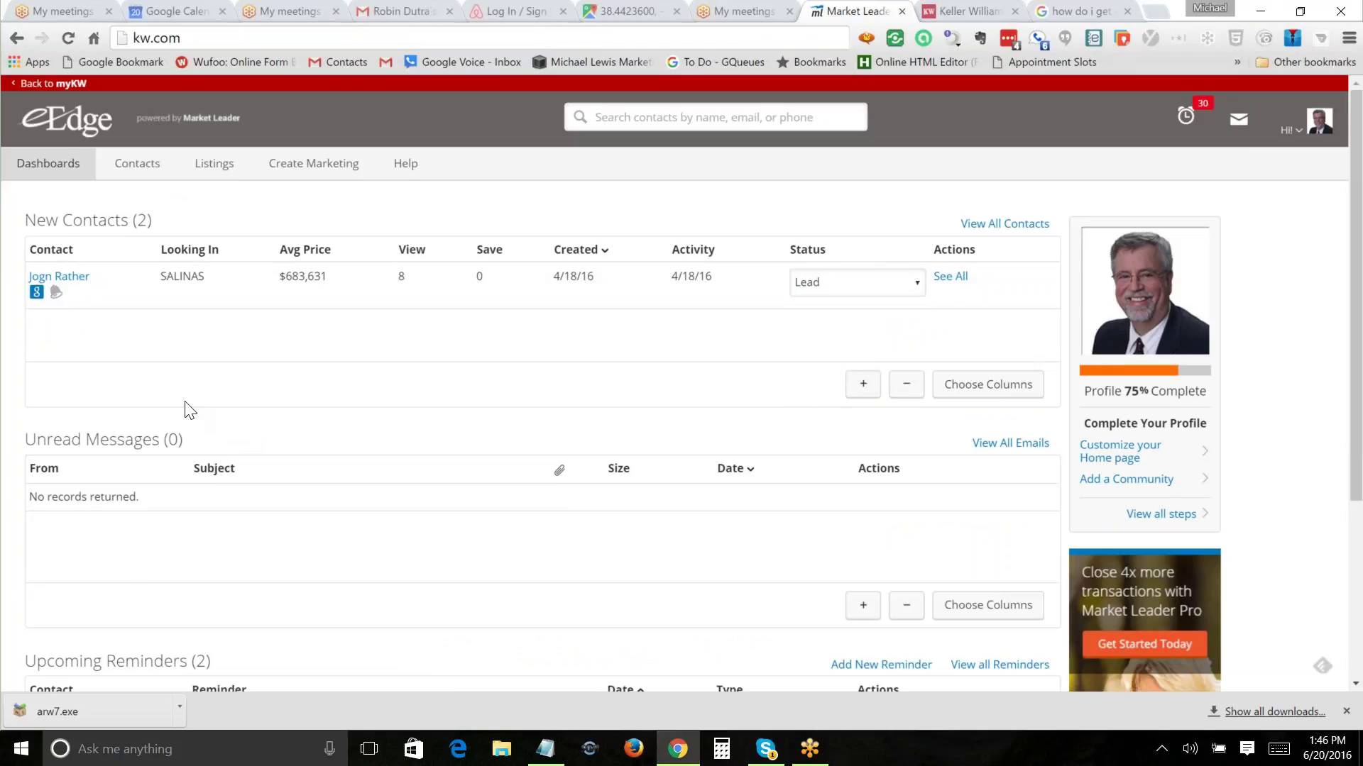
click(63, 282)
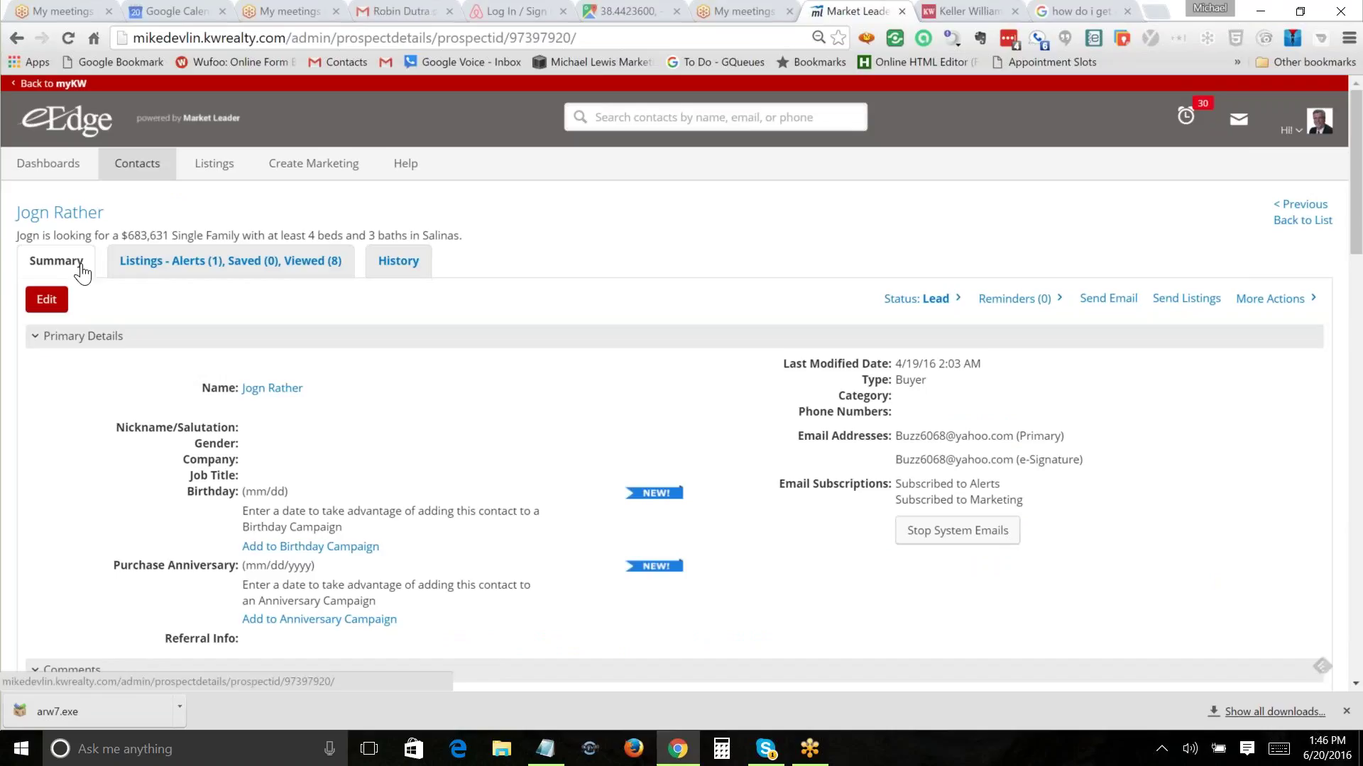
scroll(697, 362, down, 6)
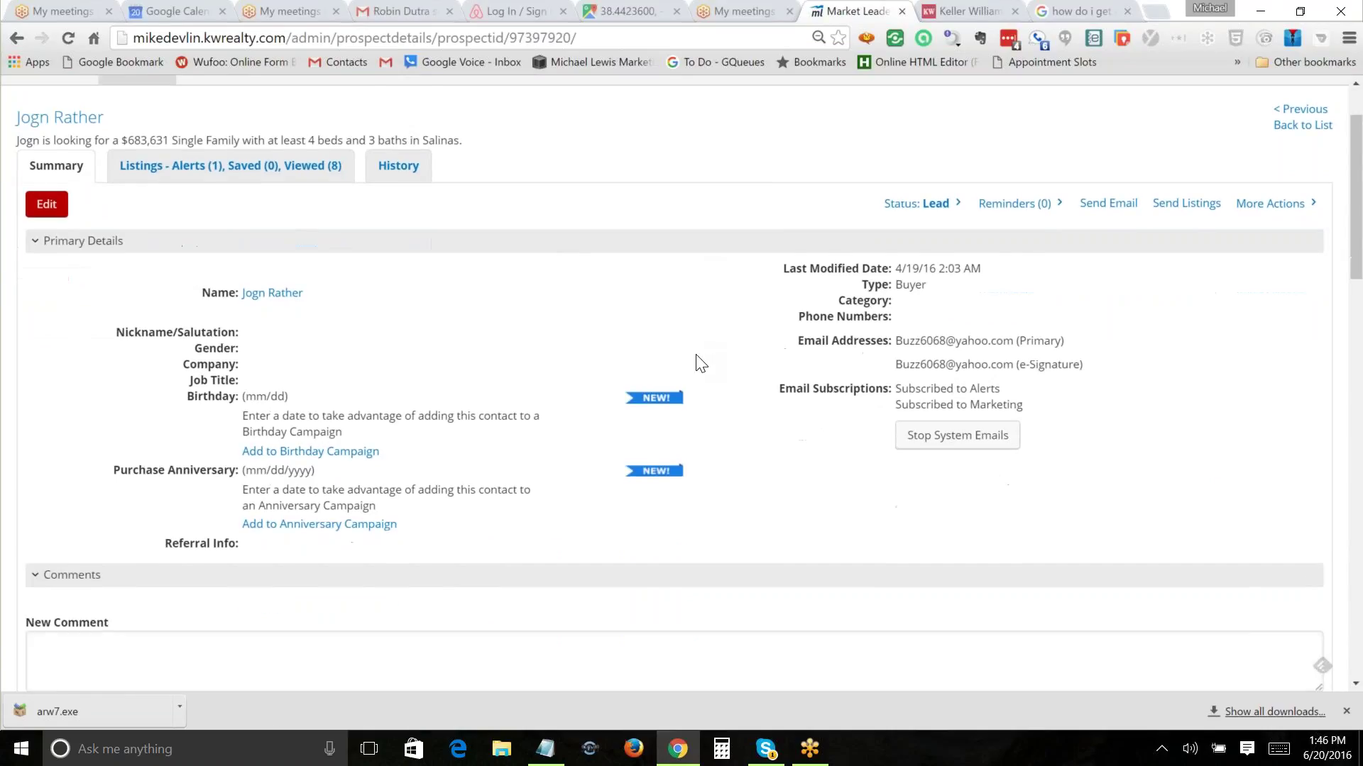
scroll(697, 364, down, 15)
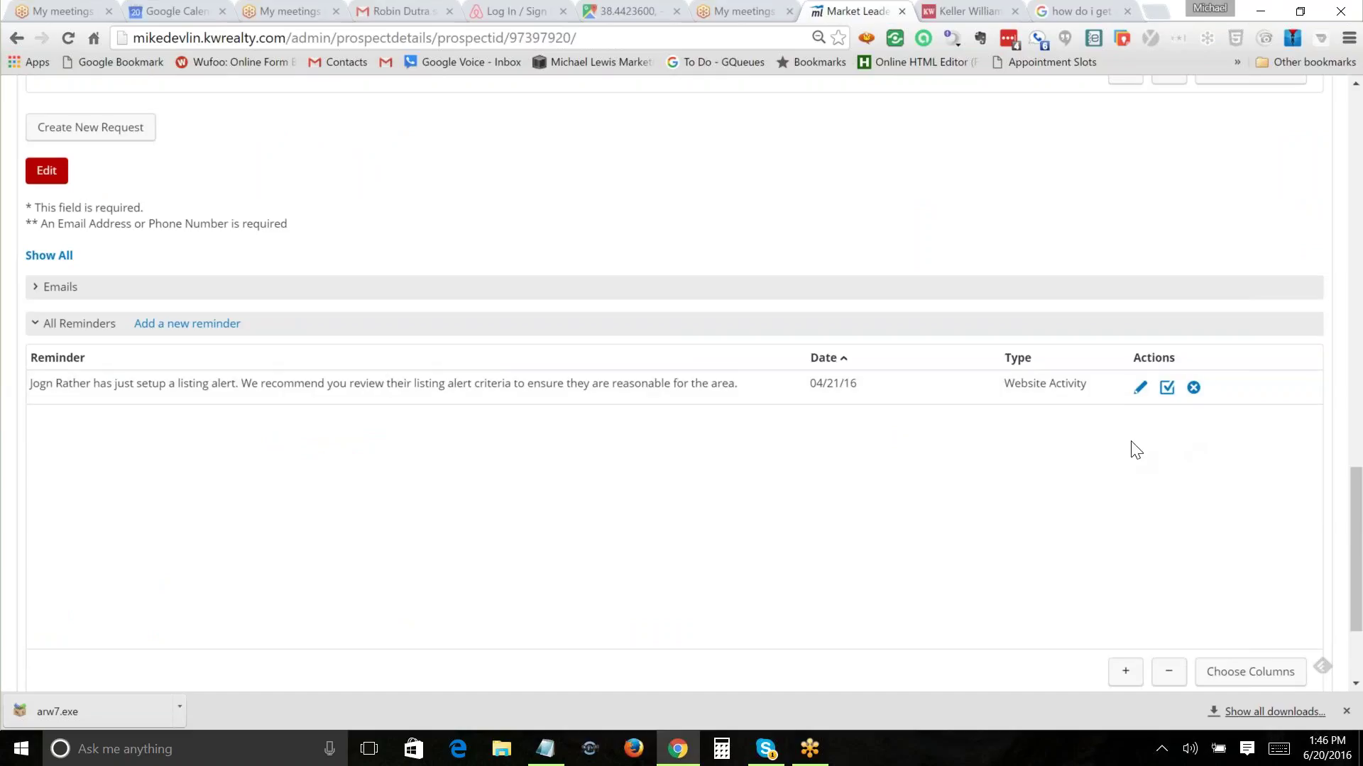
scroll(793, 451, down, 3)
scroll(778, 456, up, 20)
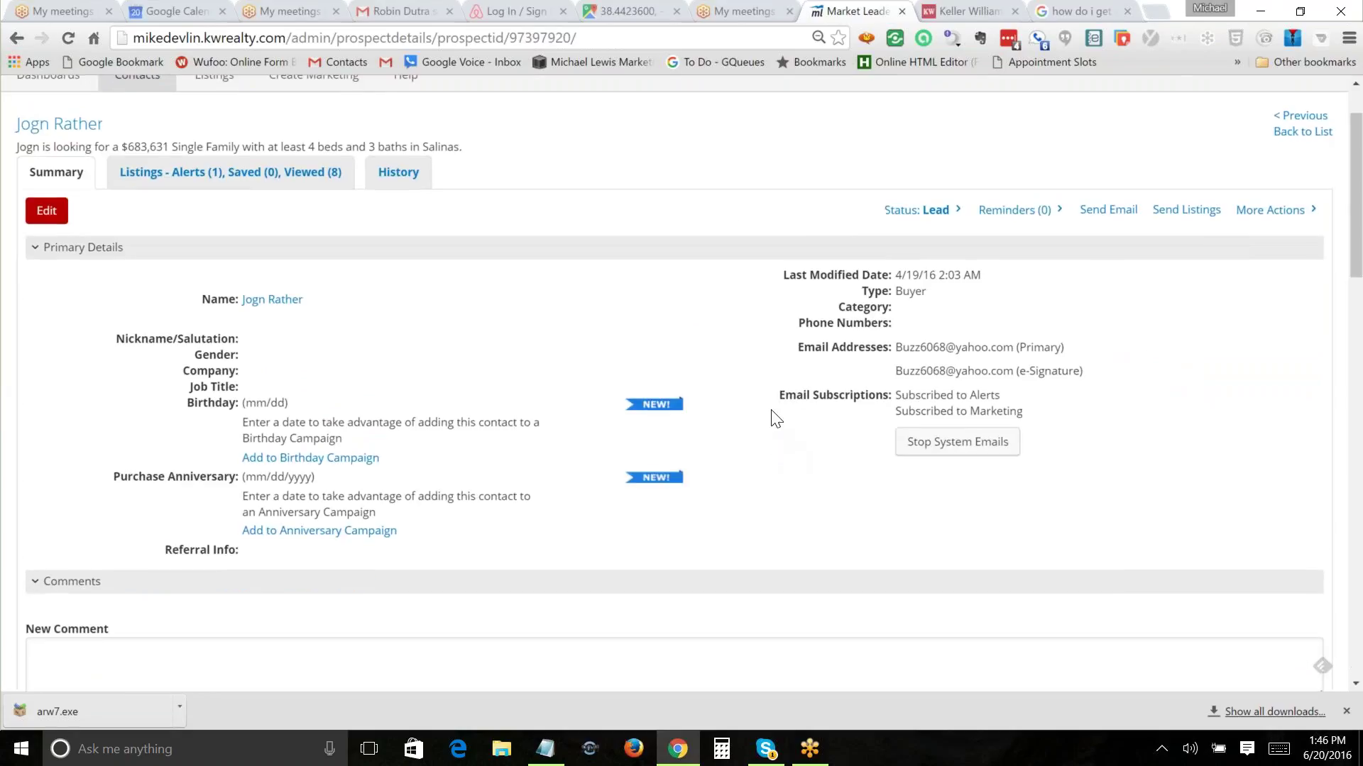
click(944, 300)
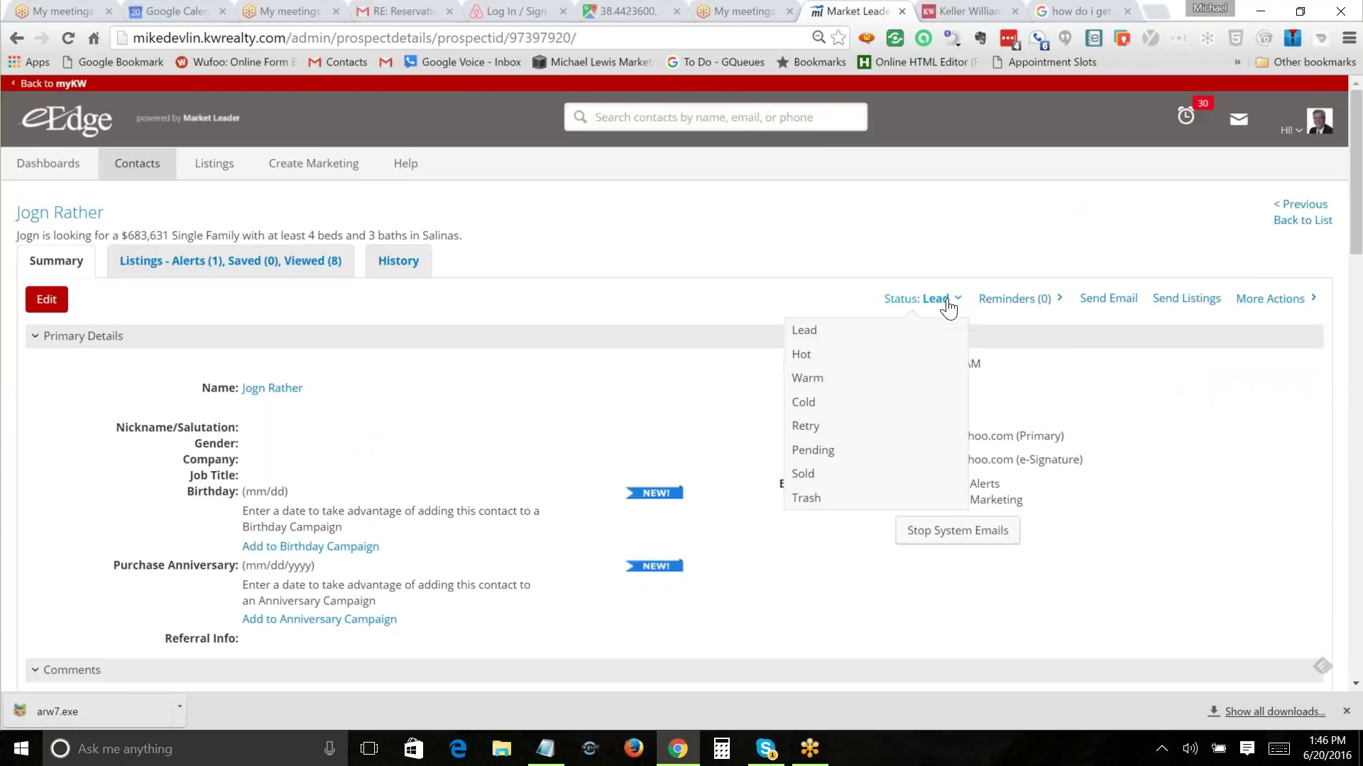
click(881, 402)
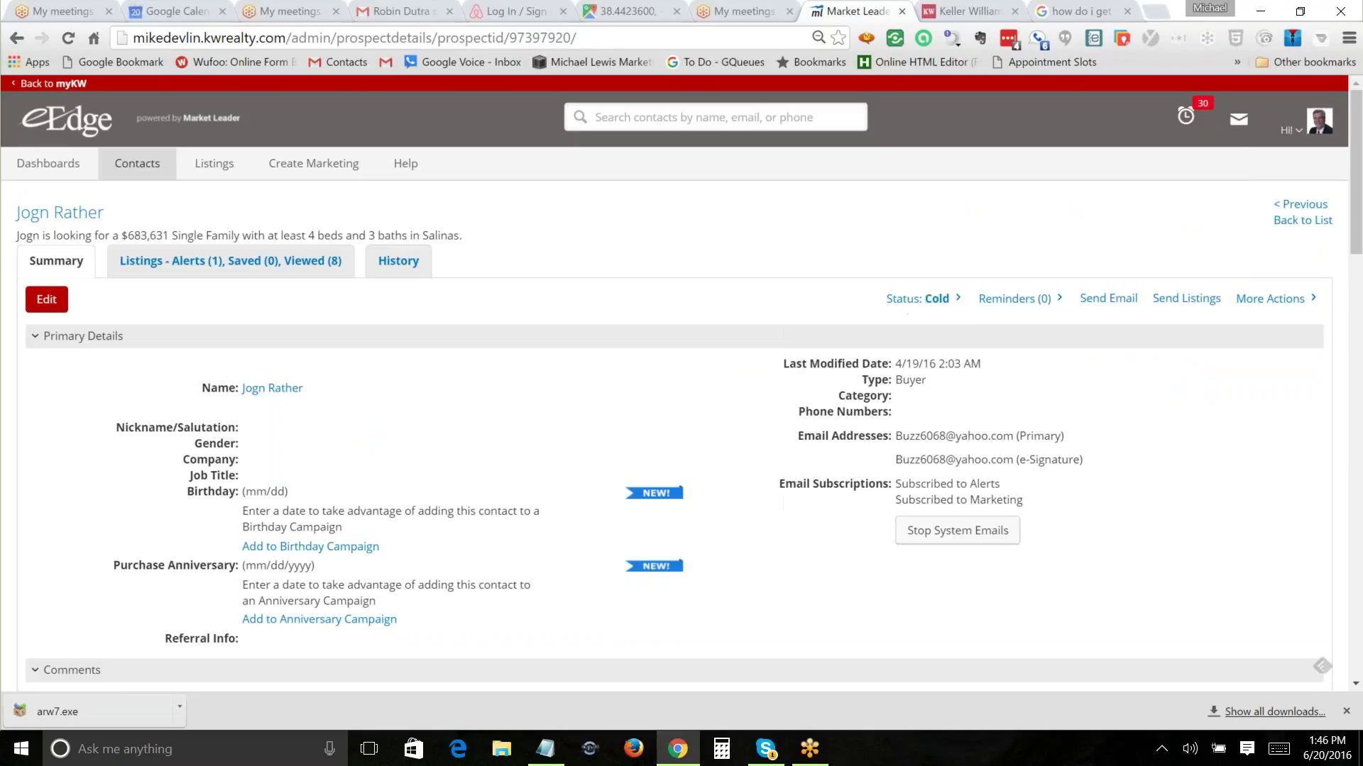
mouse_move(49, 174)
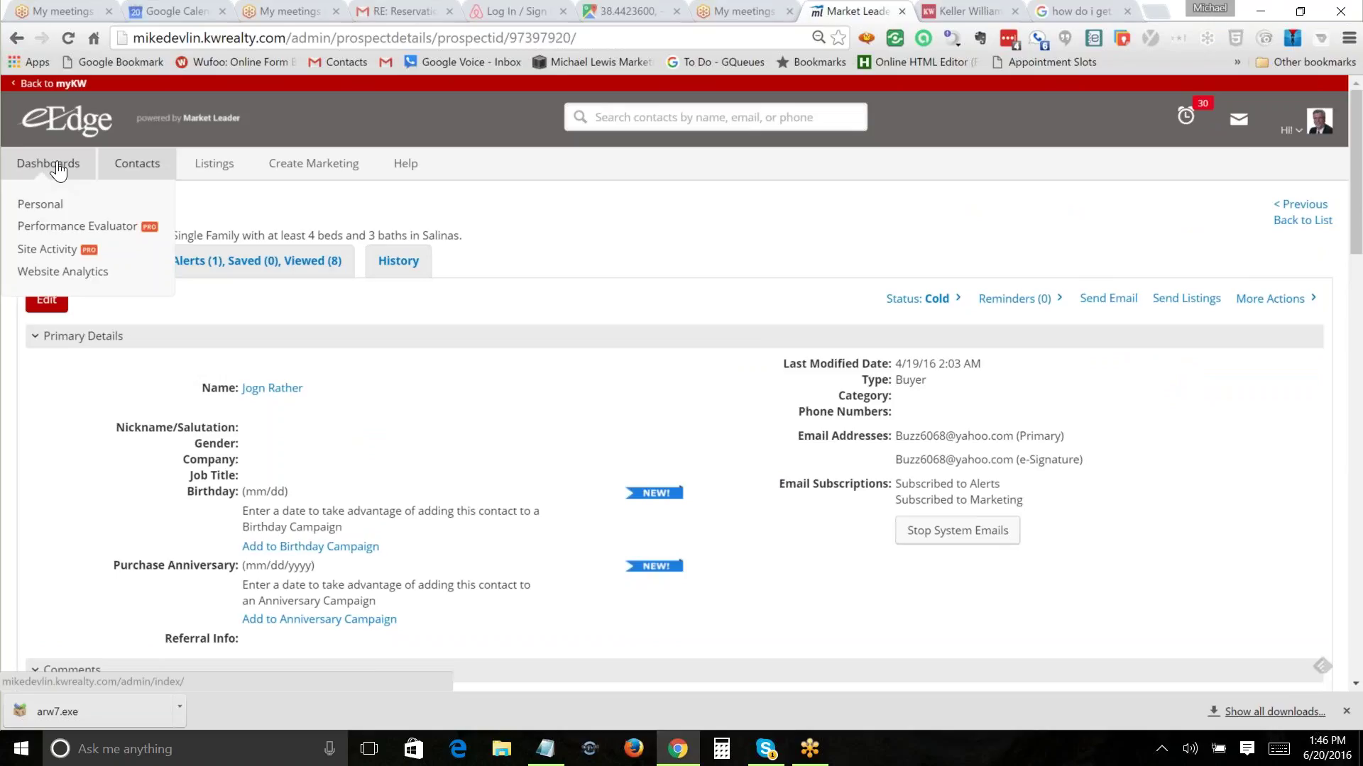
click(59, 174)
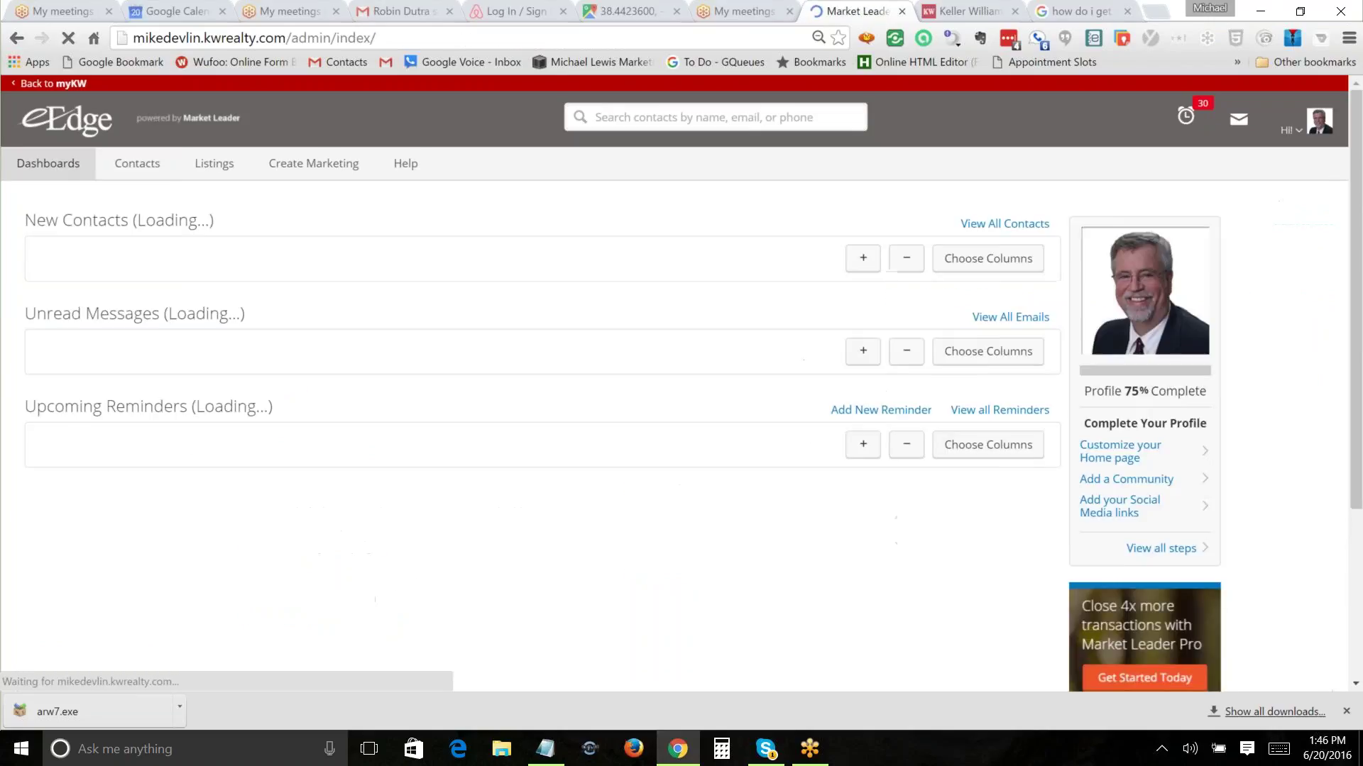
- Let the Dashboards tab finish loading, showing New Contacts (0) and two upcoming reminders
mouse_move(59, 170)
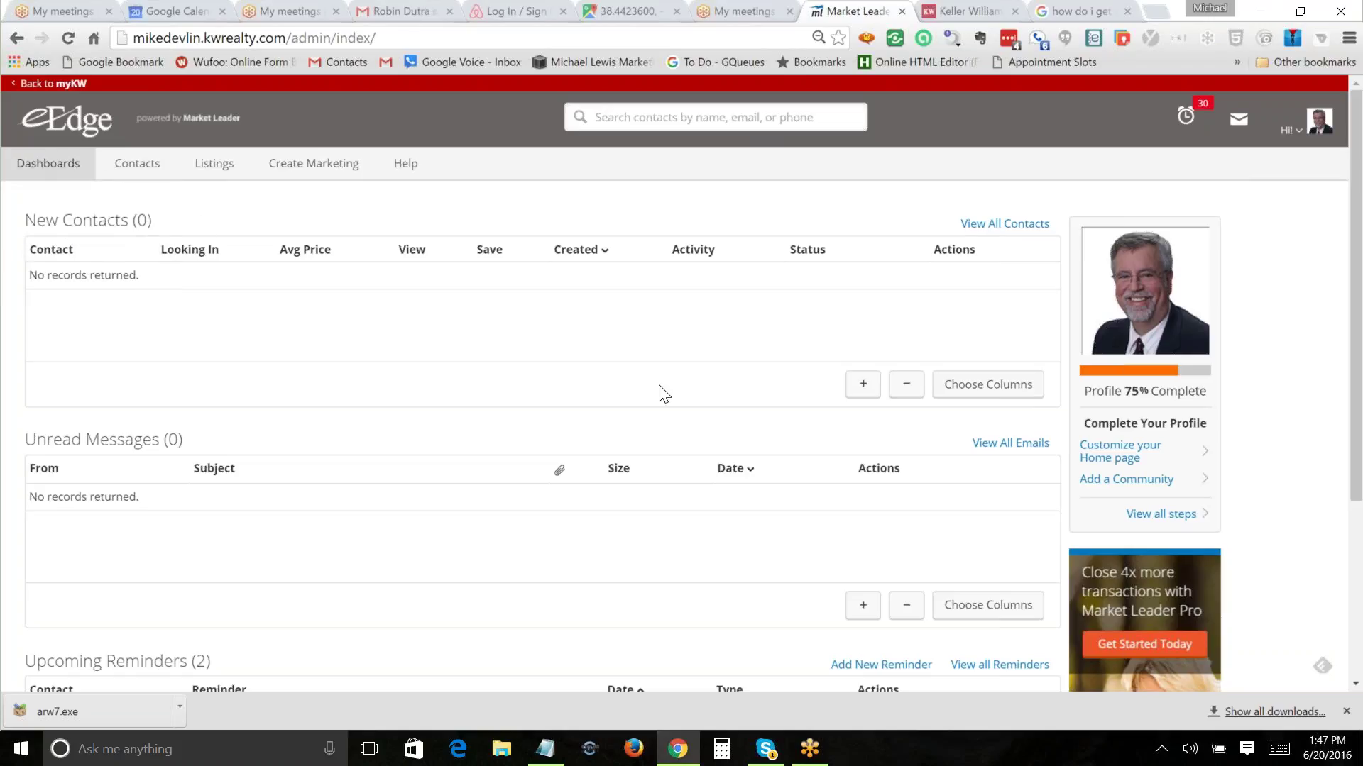
scroll(395, 465, down, 3)
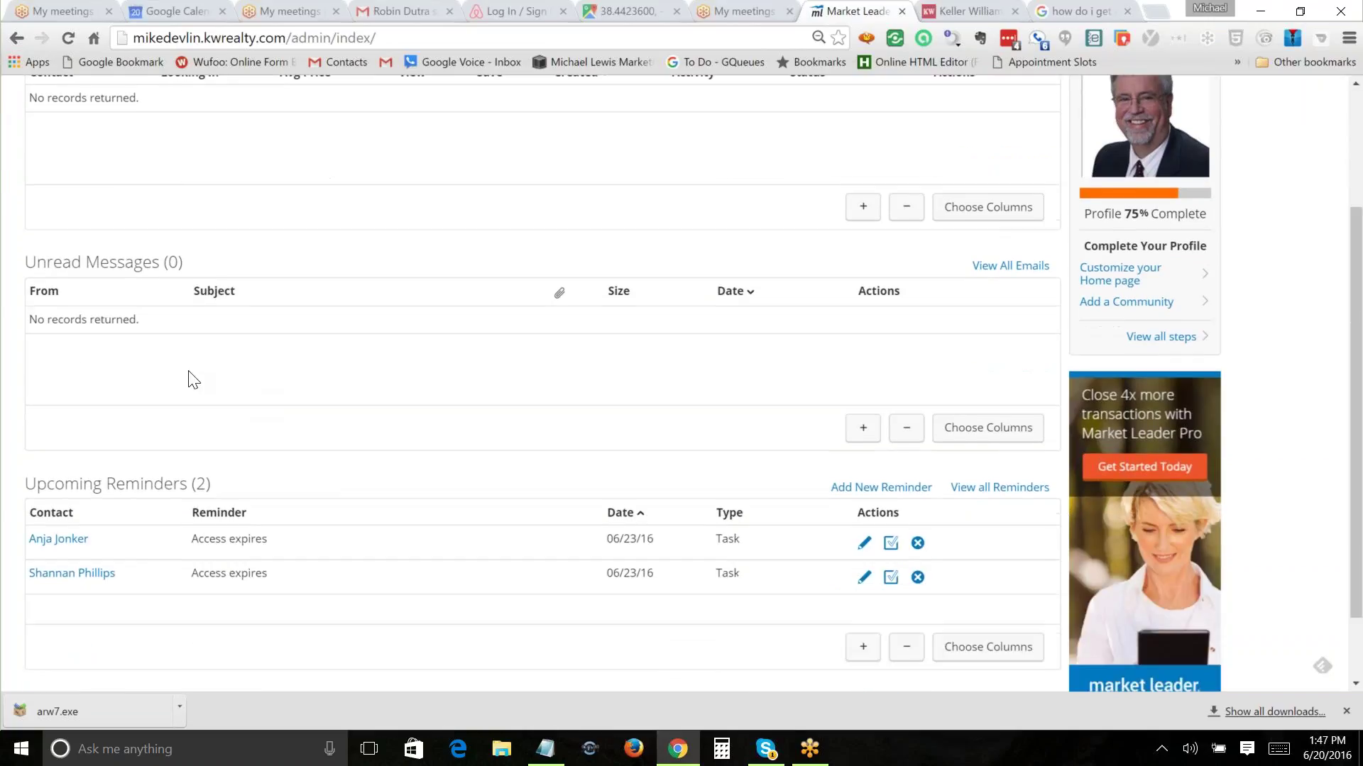
scroll(213, 365, down, 1)
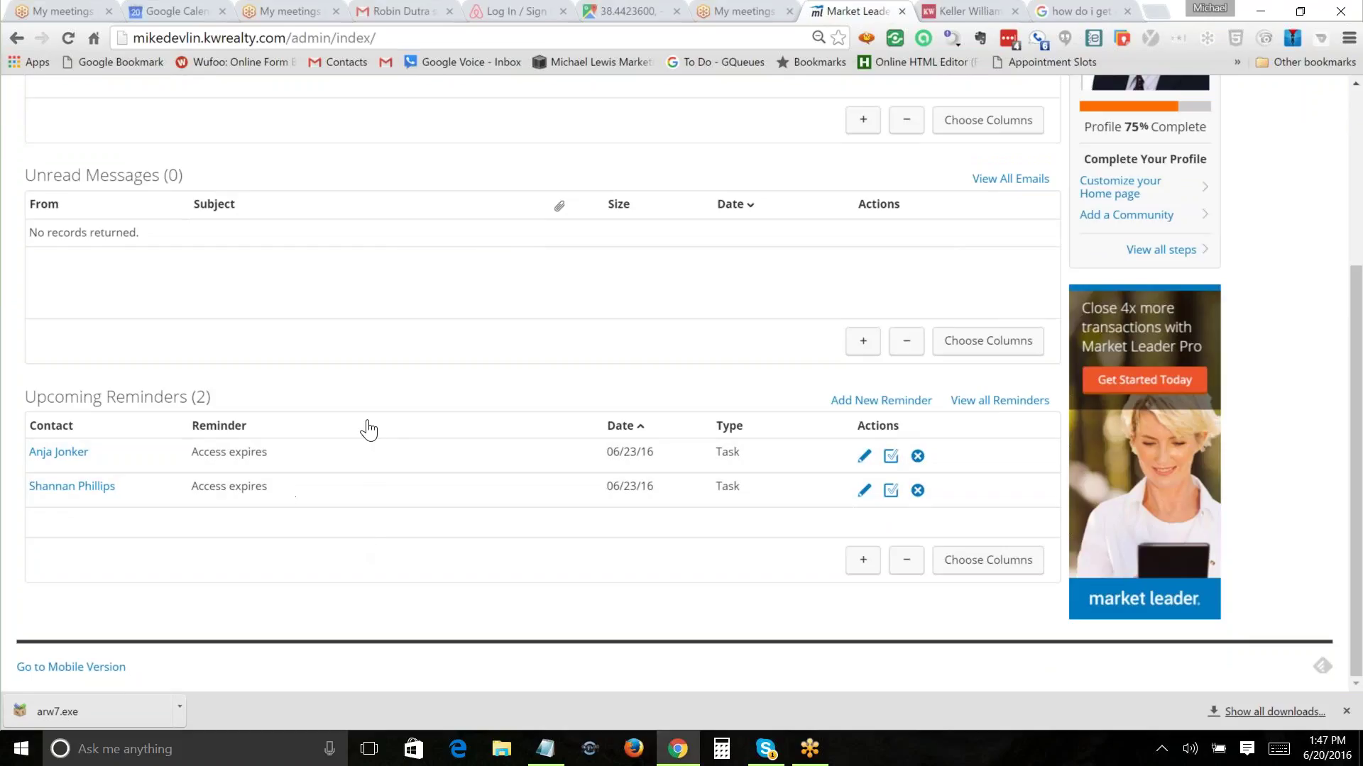
scroll(374, 412, up, 3)
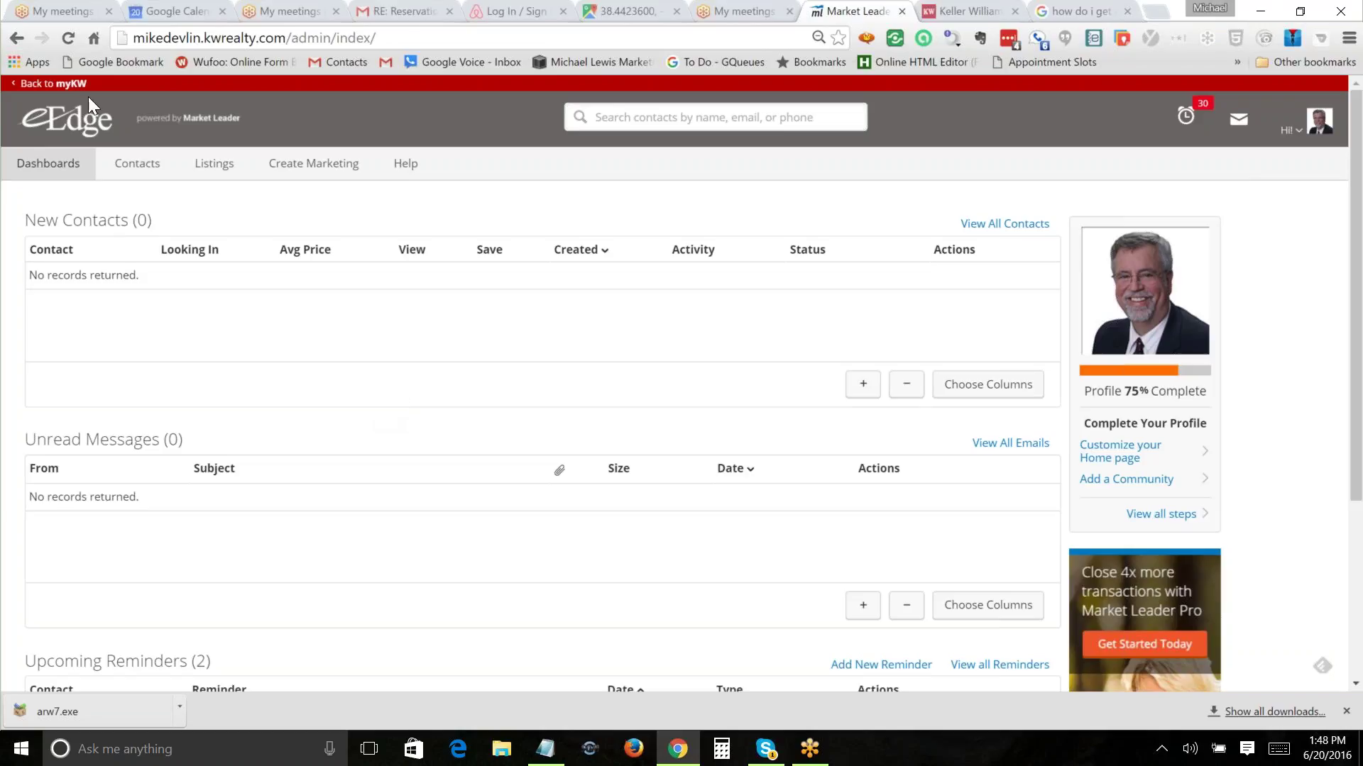
- Open the Contacts menu after reviewing the dashboard's two reminders and empty contact lists
mouse_move(119, 169)
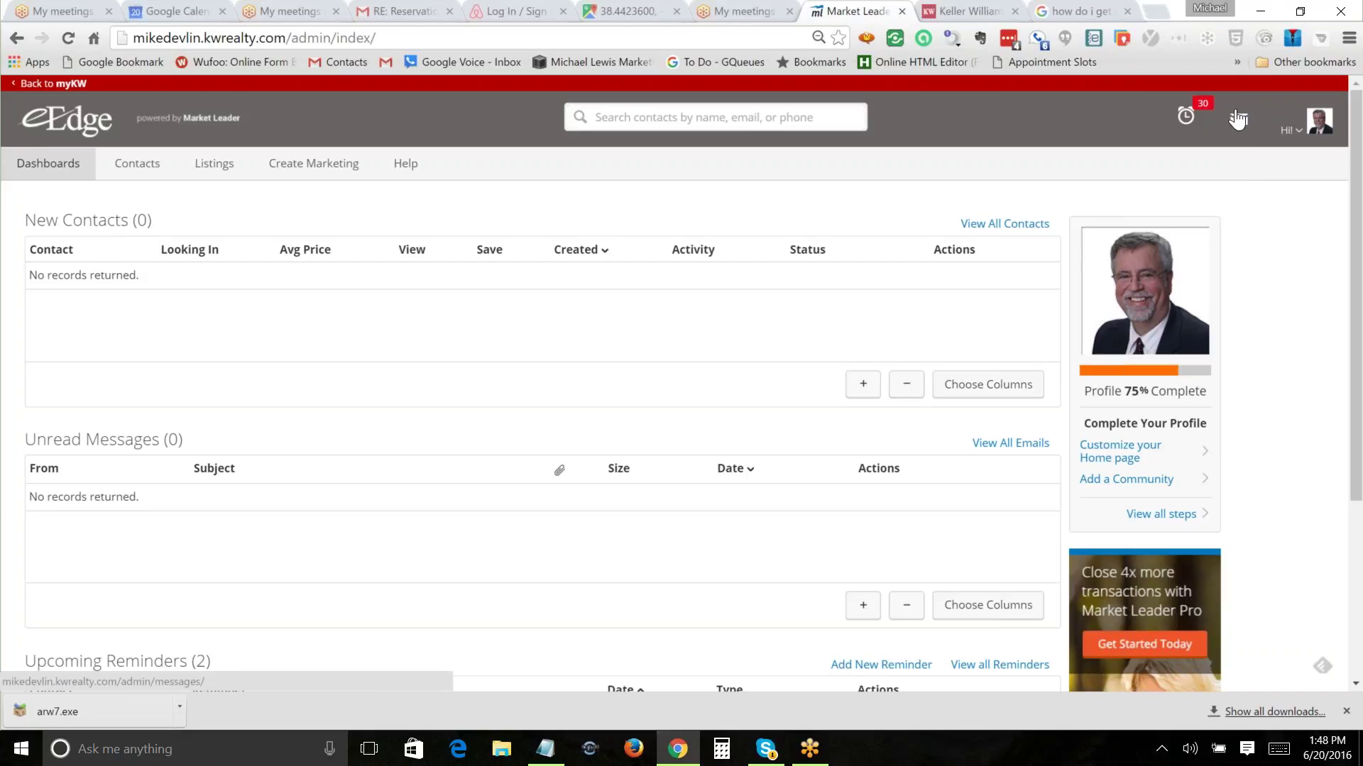
scroll(554, 489, down, 4)
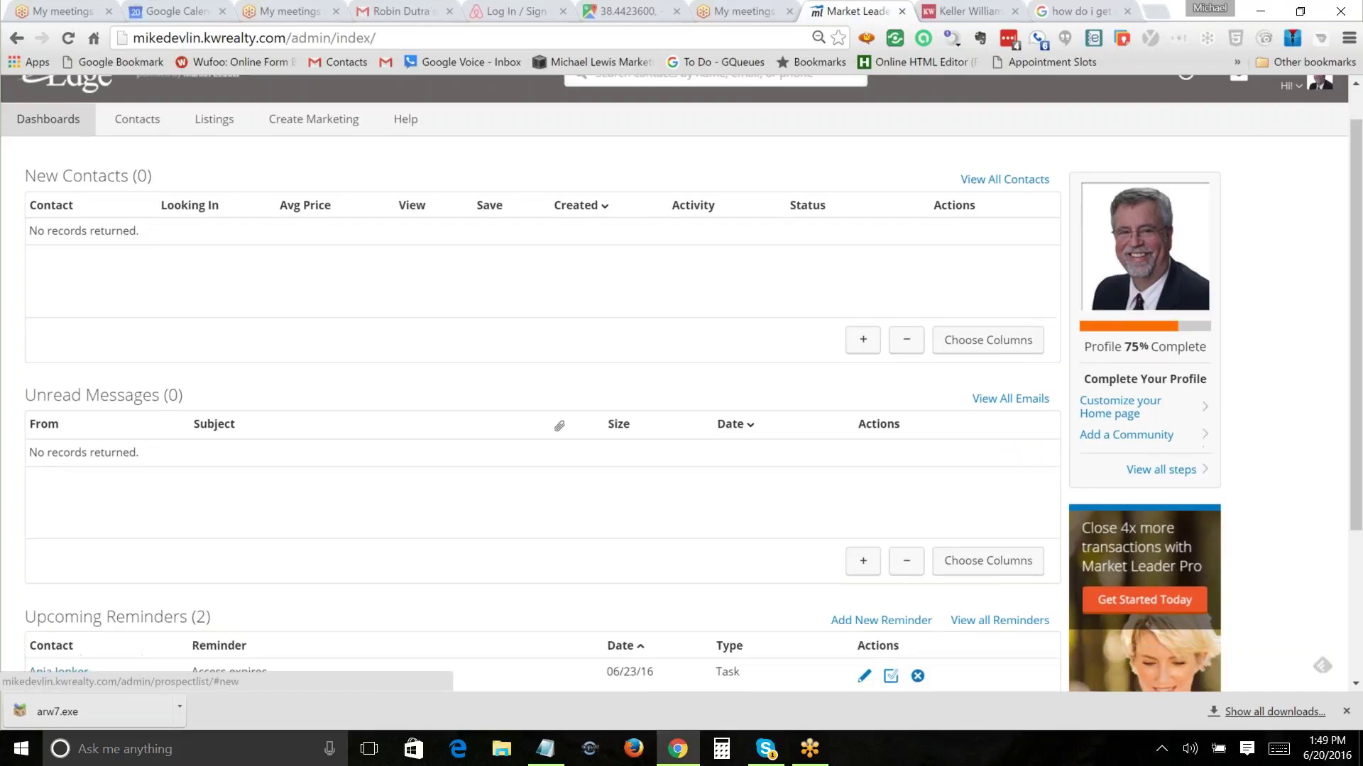
scroll(1014, 312, up, 4)
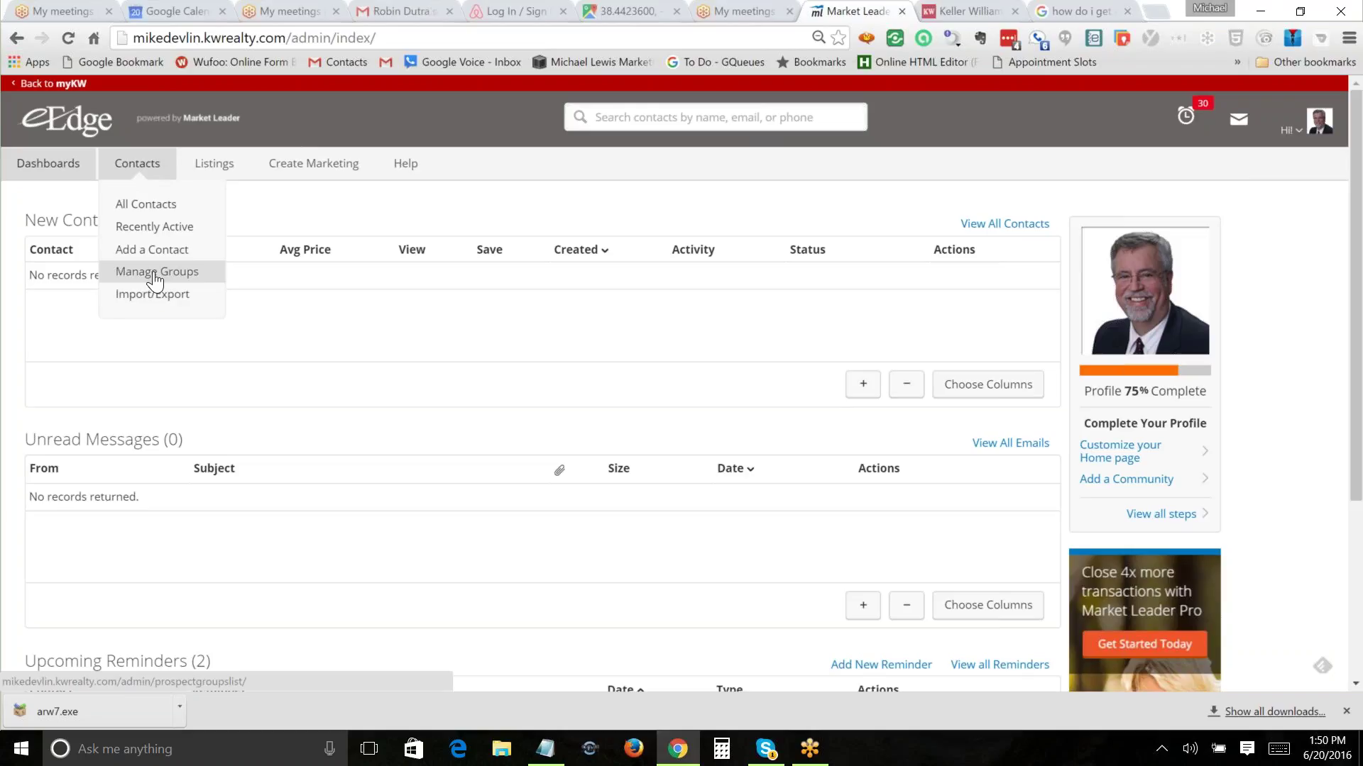
- Open Contacts > Manage Groups and browse the group list, including Agent Import 1 to 4
click(155, 277)
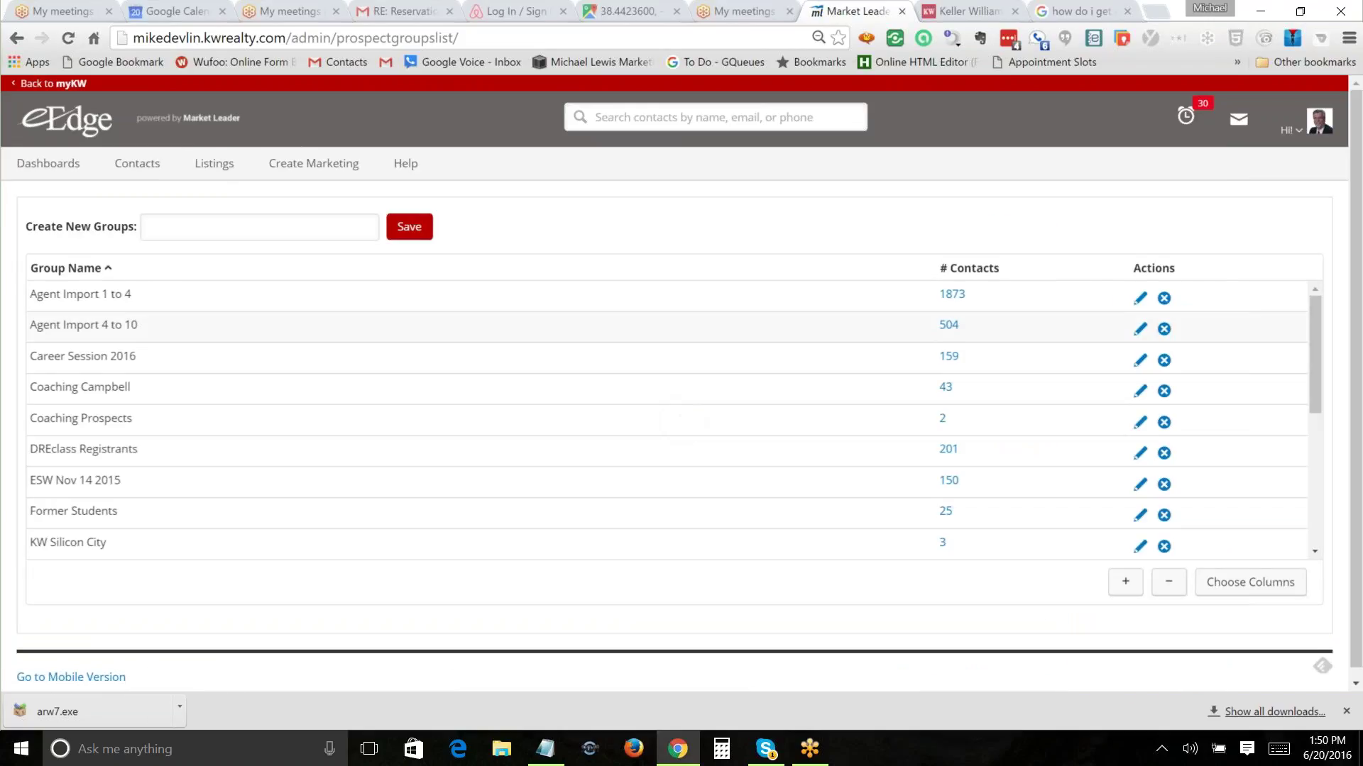
scroll(347, 403, down, 3)
scroll(345, 394, up, 3)
scroll(346, 394, down, 2)
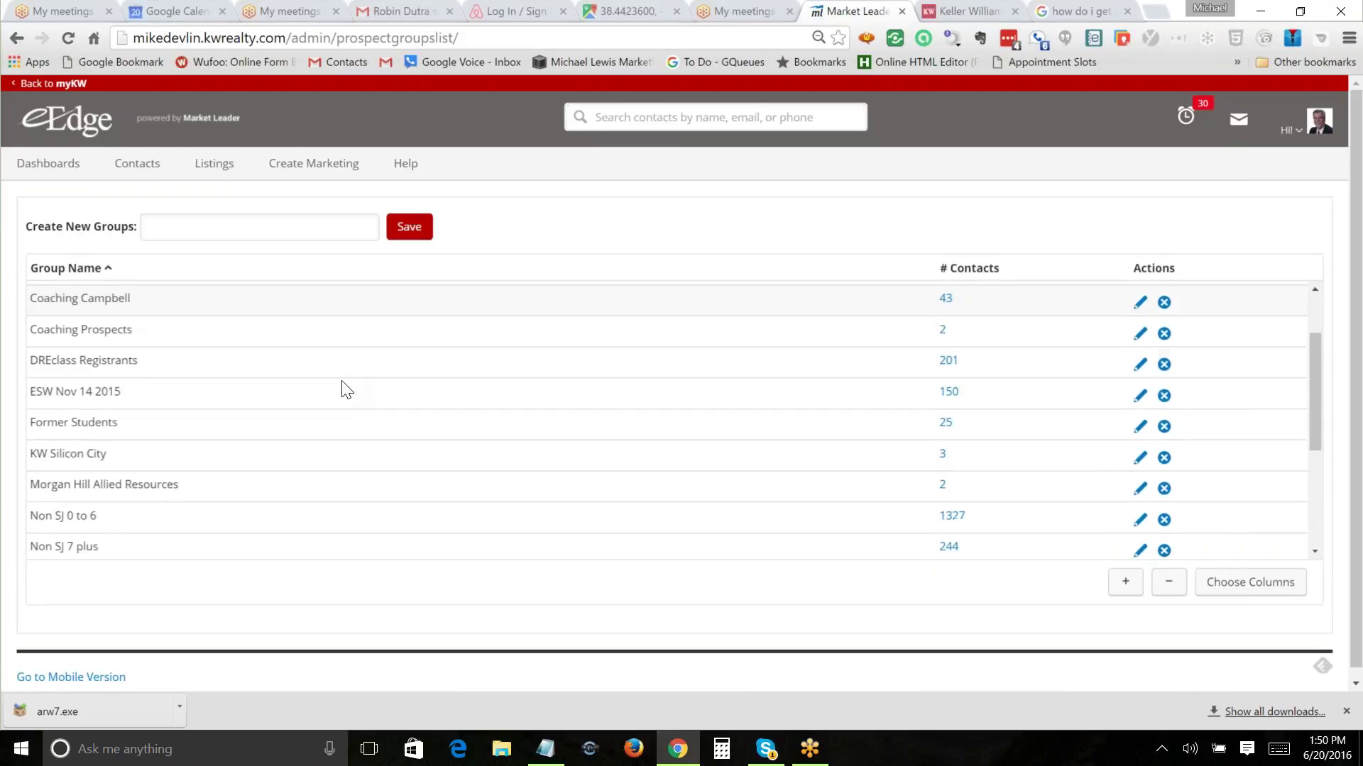
scroll(348, 389, down, 2)
scroll(348, 383, up, 5)
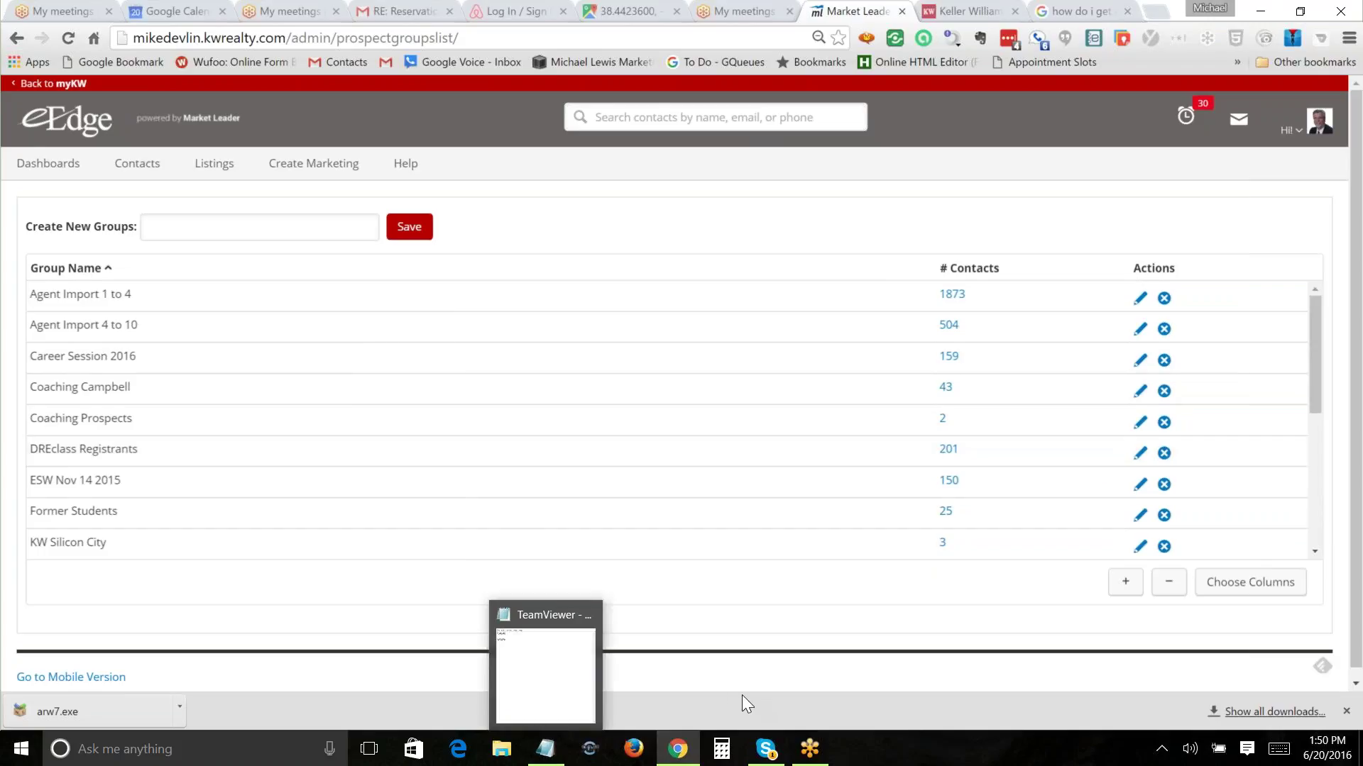
- Close TeamViewer.txt without saving and launch a new blank Untitled Notepad document
click(545, 749)
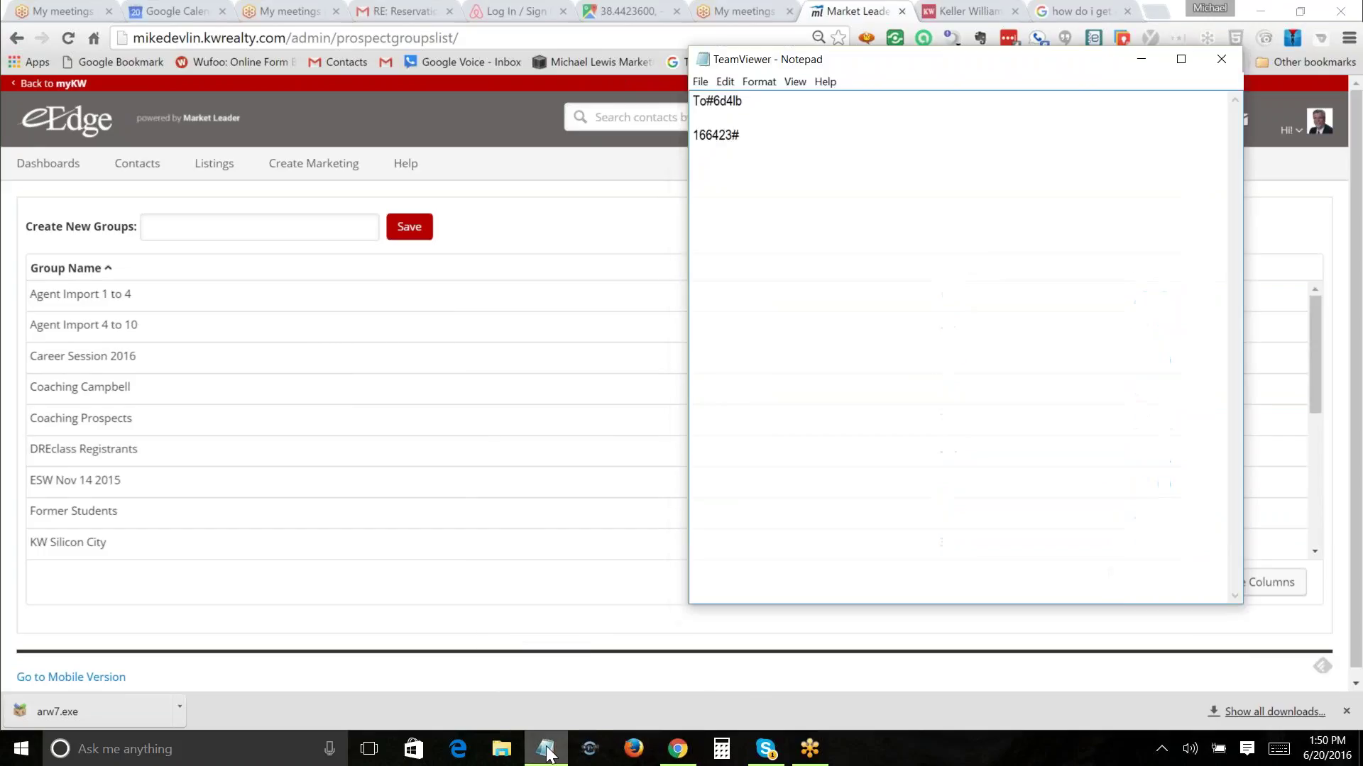
click(1220, 60)
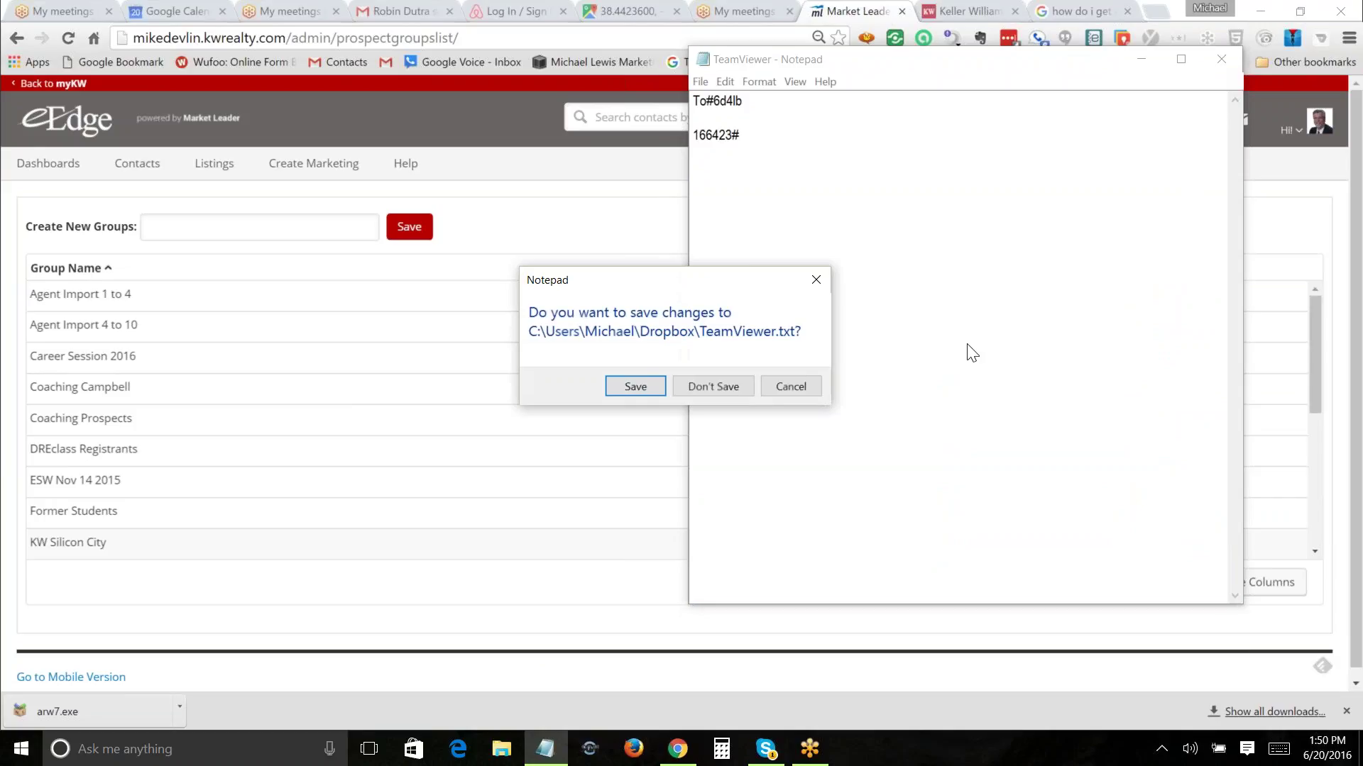
click(731, 387)
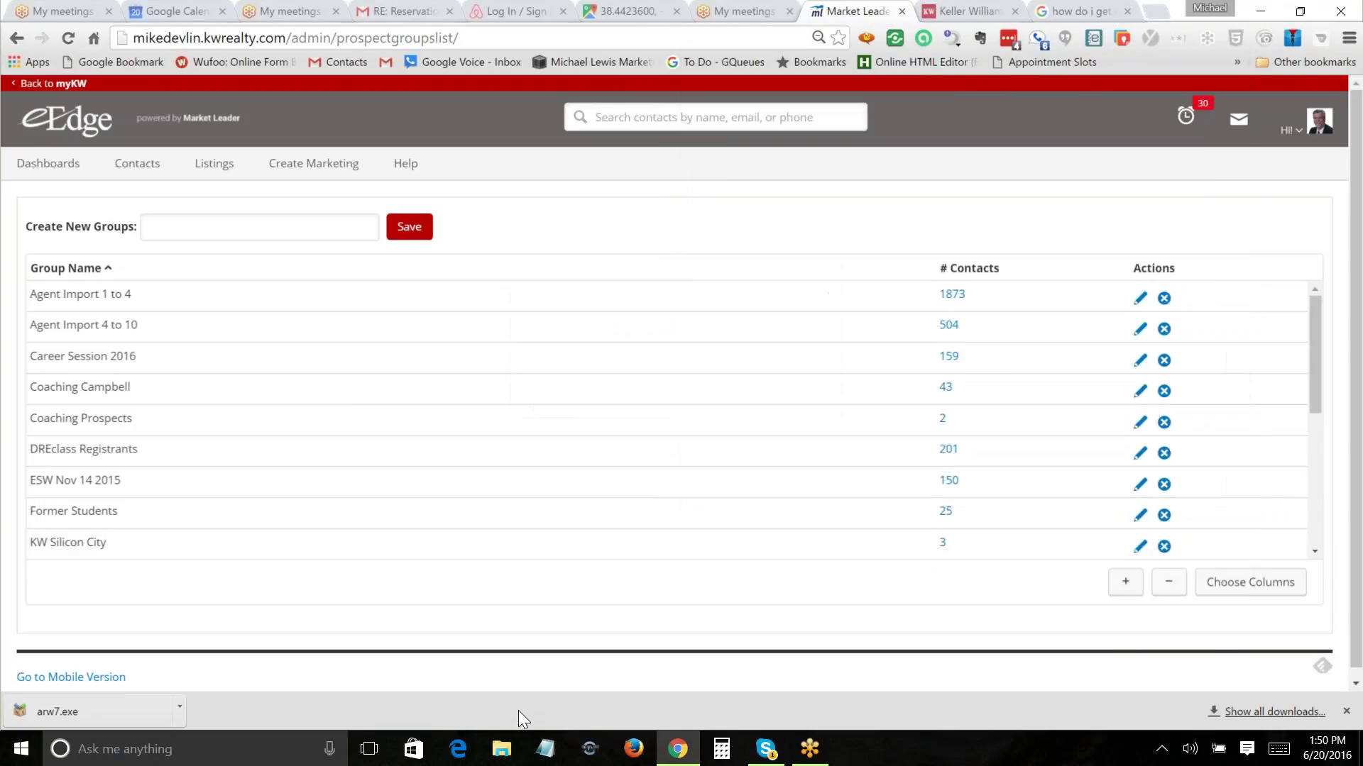
click(545, 749)
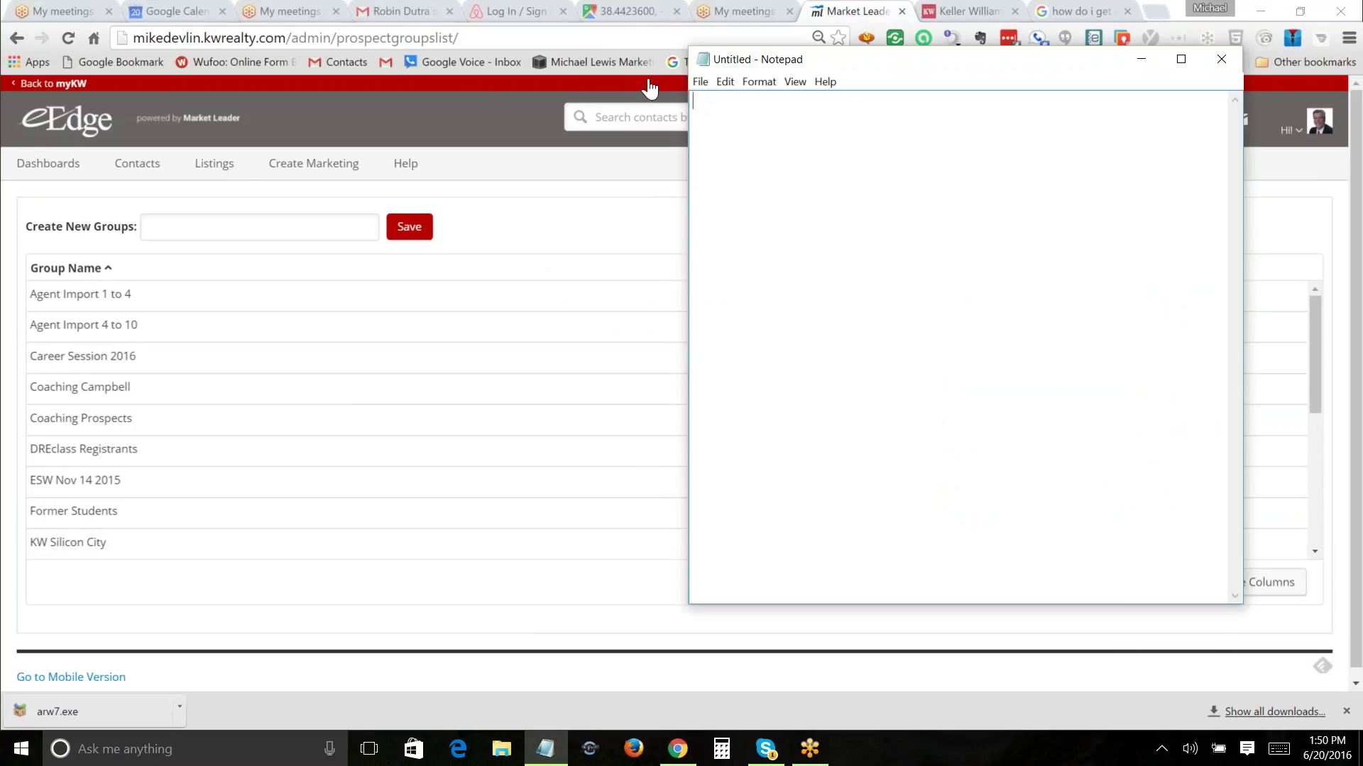
- Set the Notepad font to Arial Narrow at size 36 through Format > Font
click(759, 85)
click(752, 118)
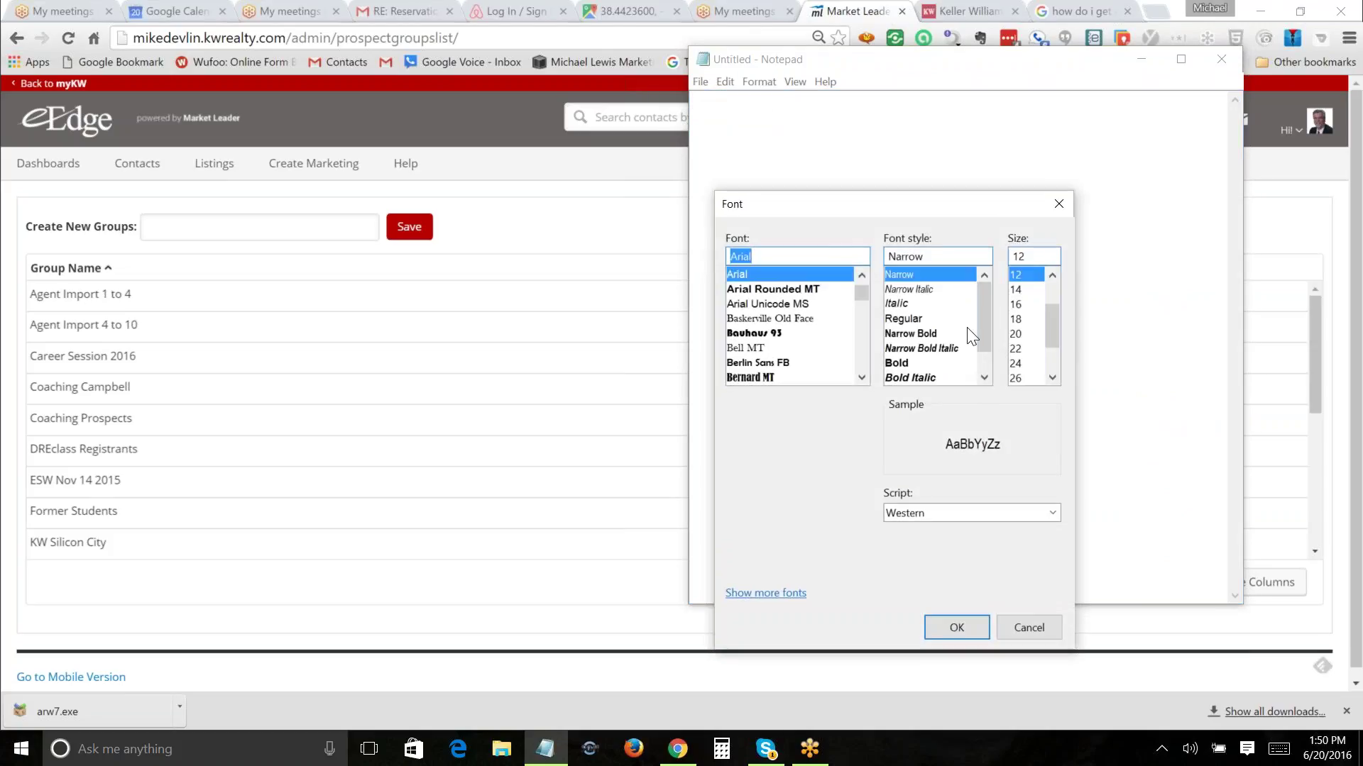
click(1015, 379)
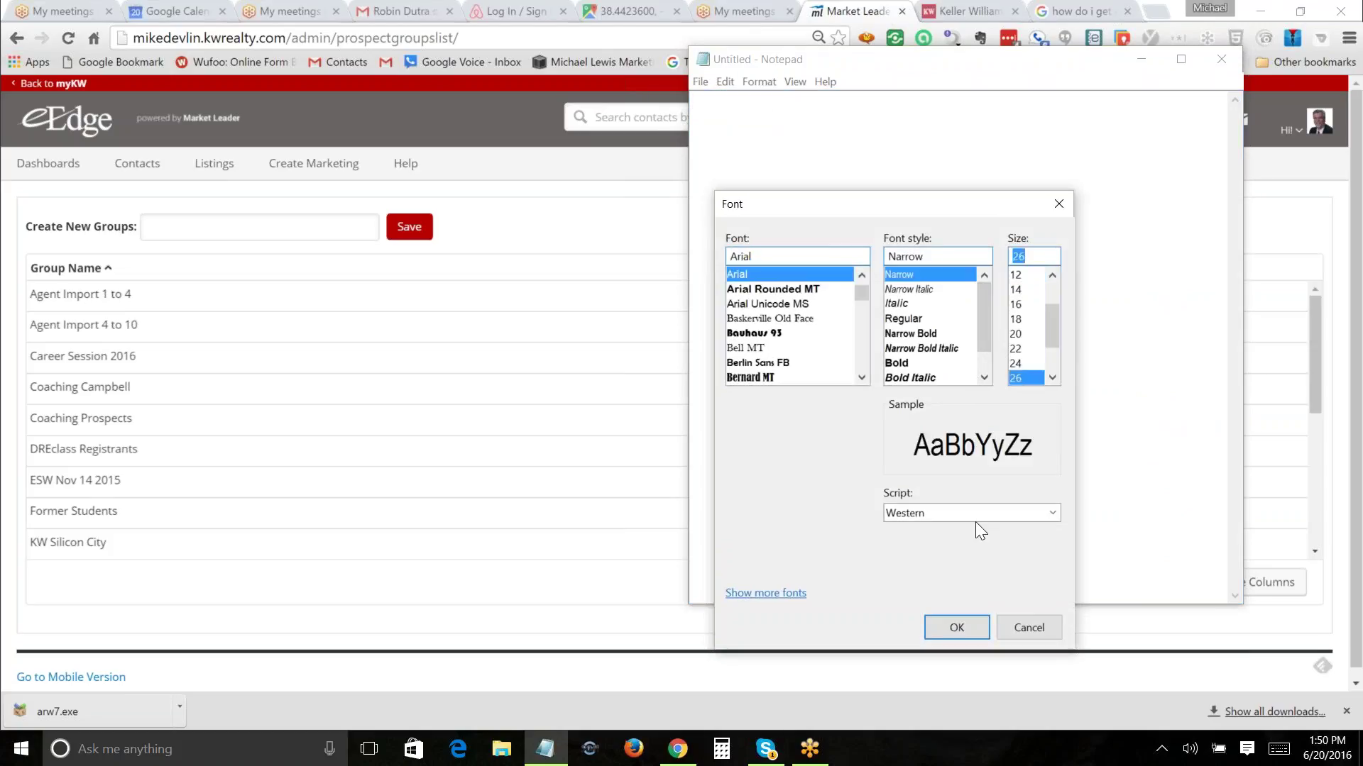
drag(1049, 329, 1046, 343)
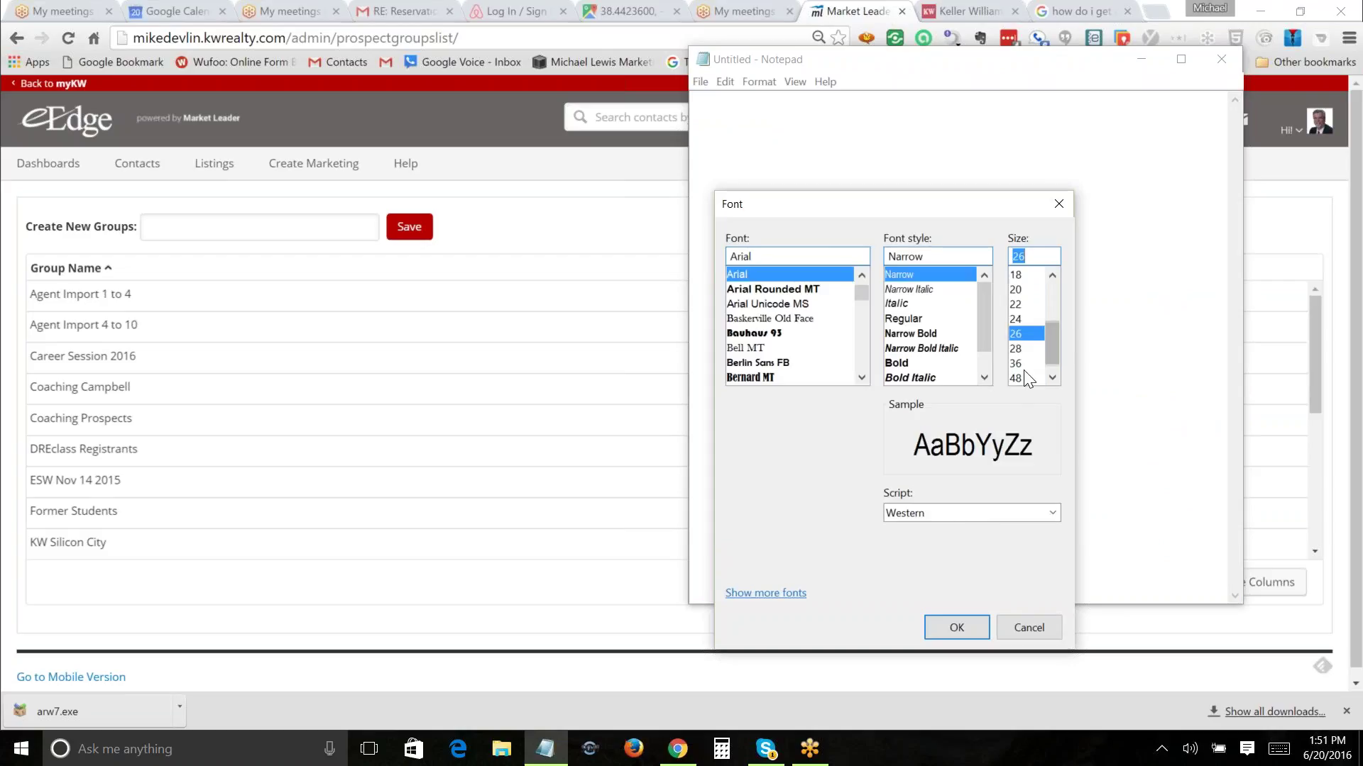
click(1021, 365)
click(956, 628)
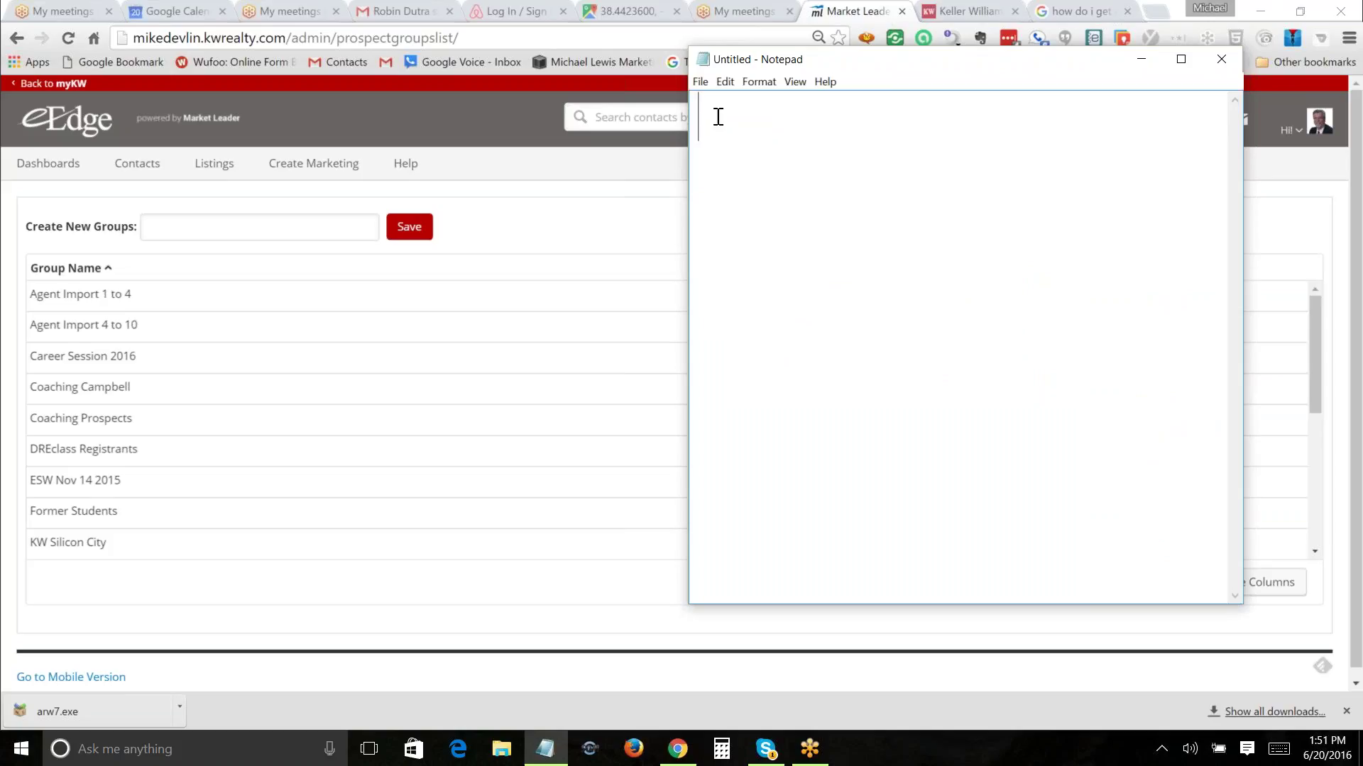
- Widen the Notepad window leftward and type 'Groups = 1. How y' in the large font
drag(685, 131, 187, 135)
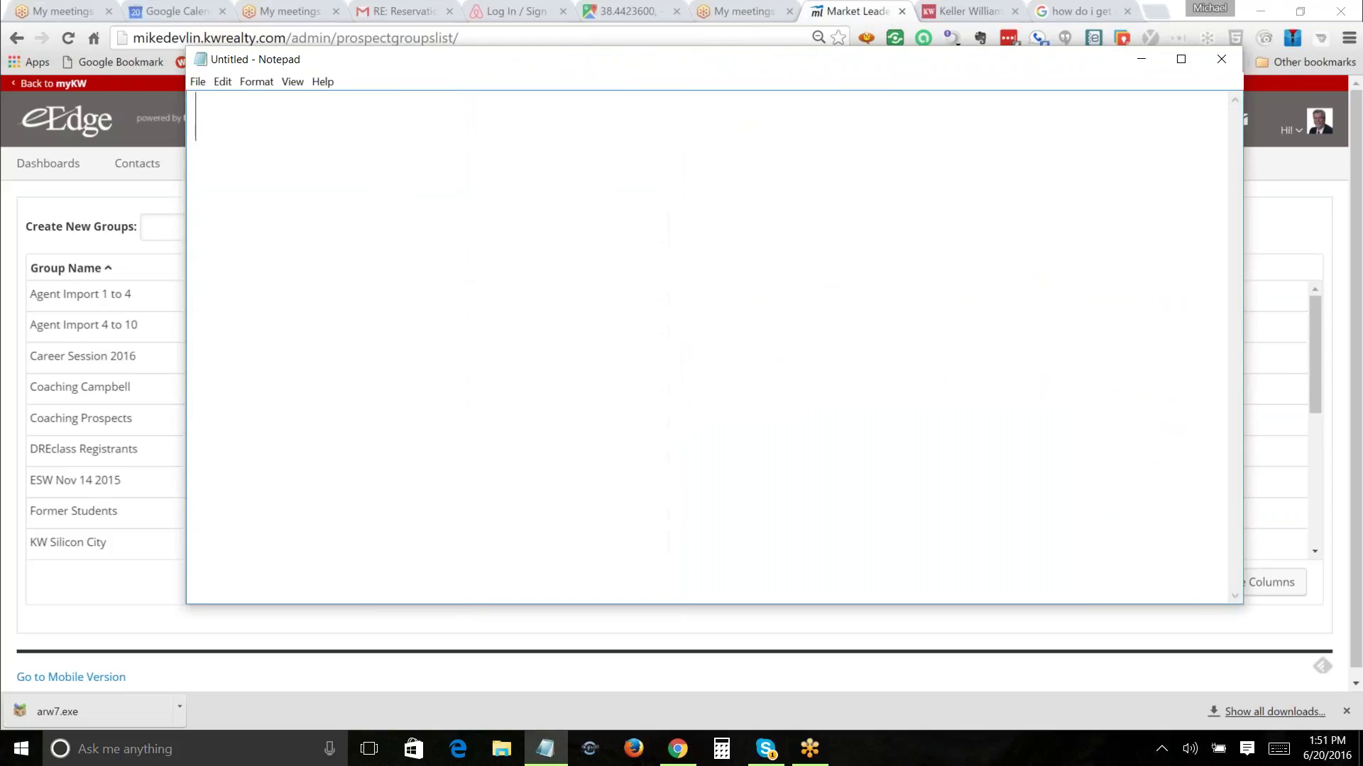
text(Groups )
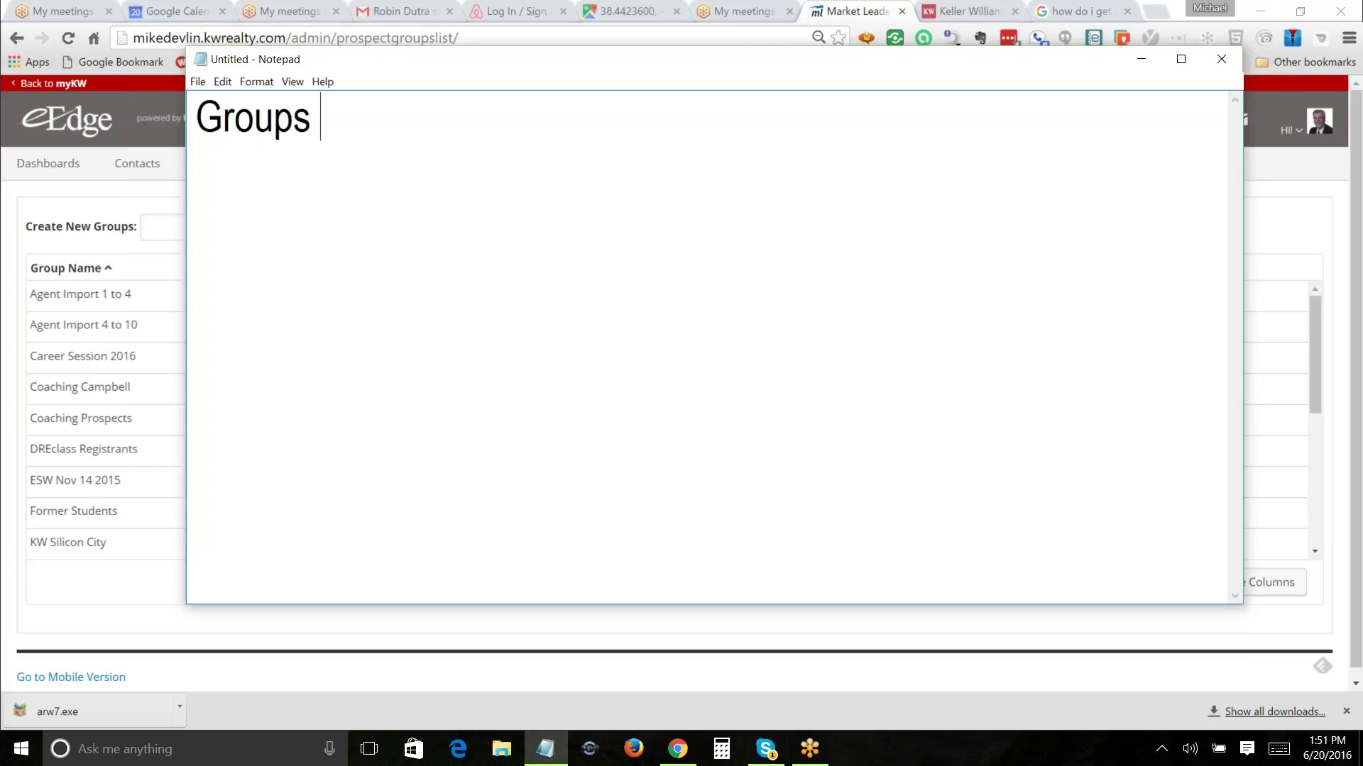
text(= 1.)
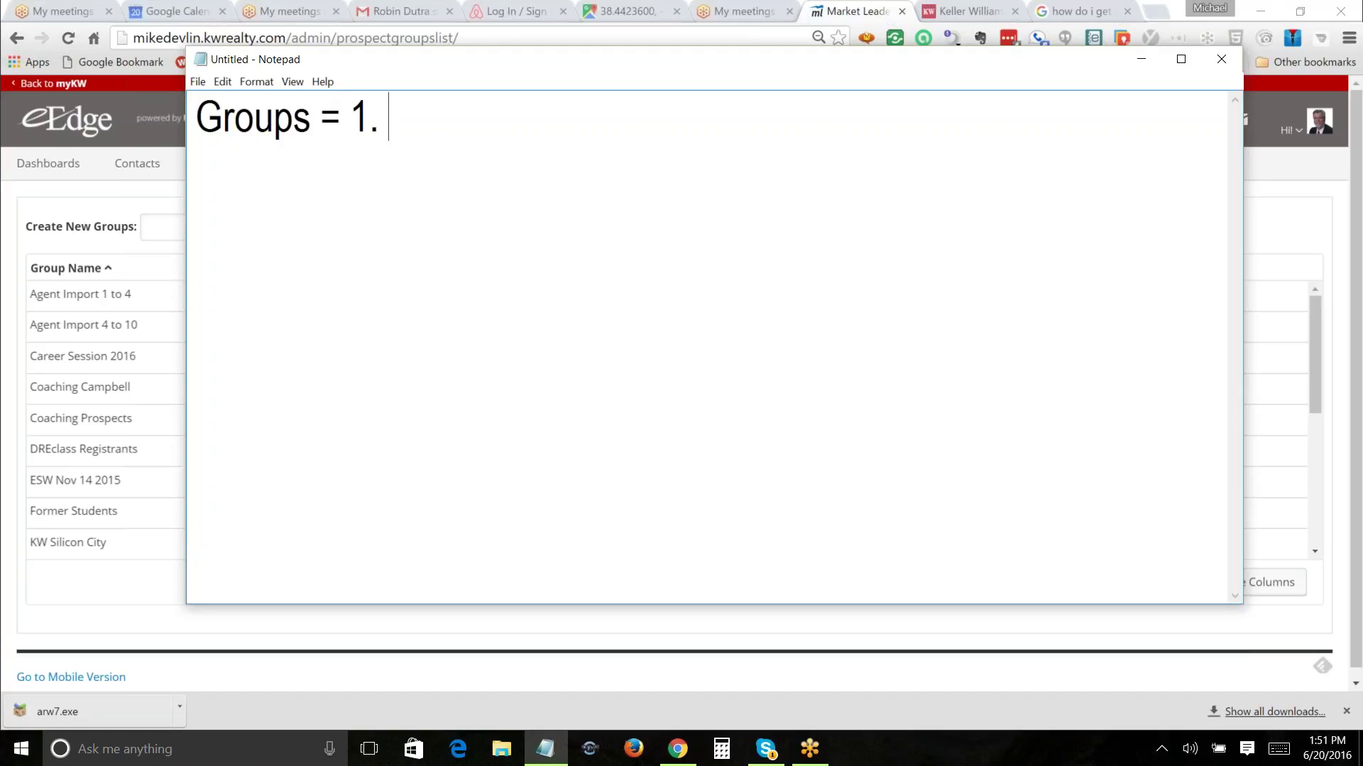
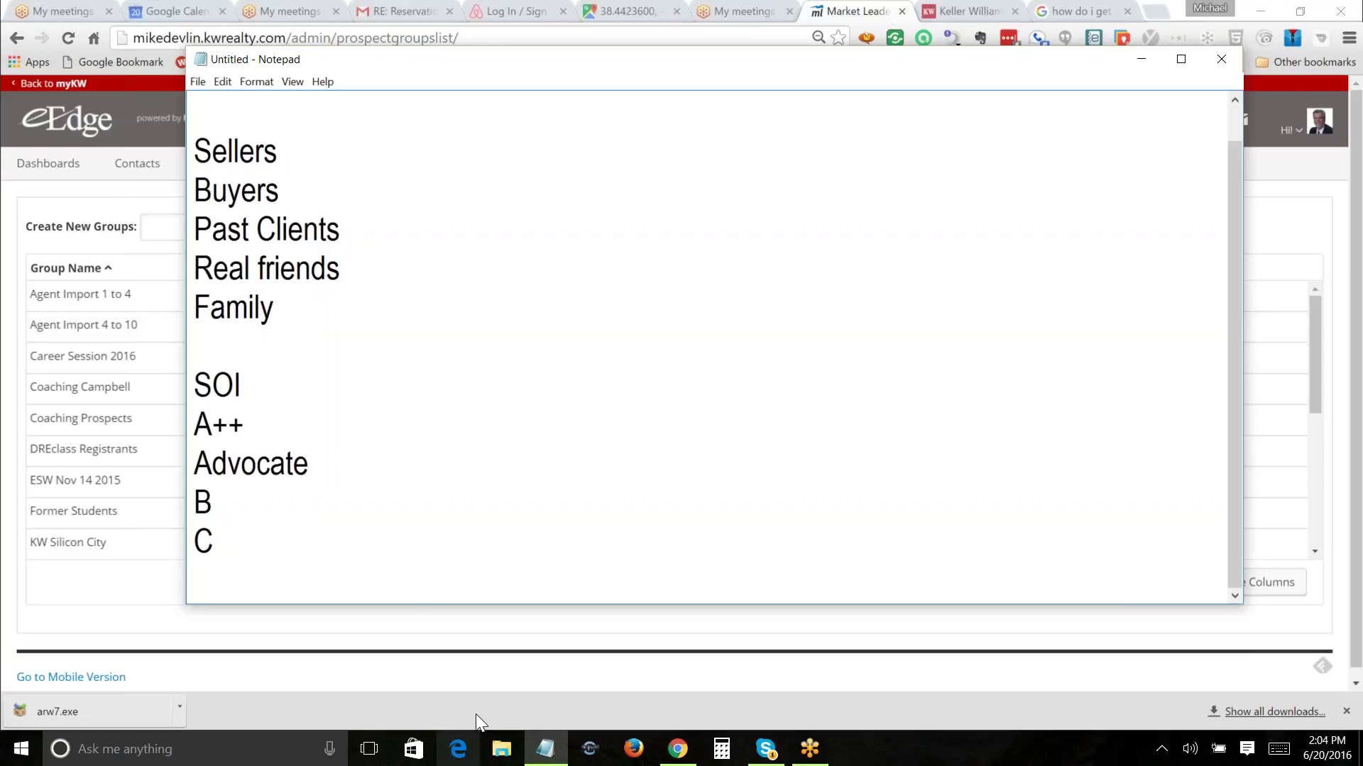
- Create a new group named 'A Plus' after the name 'A++' is rejected
drag(232, 557, 170, 429)
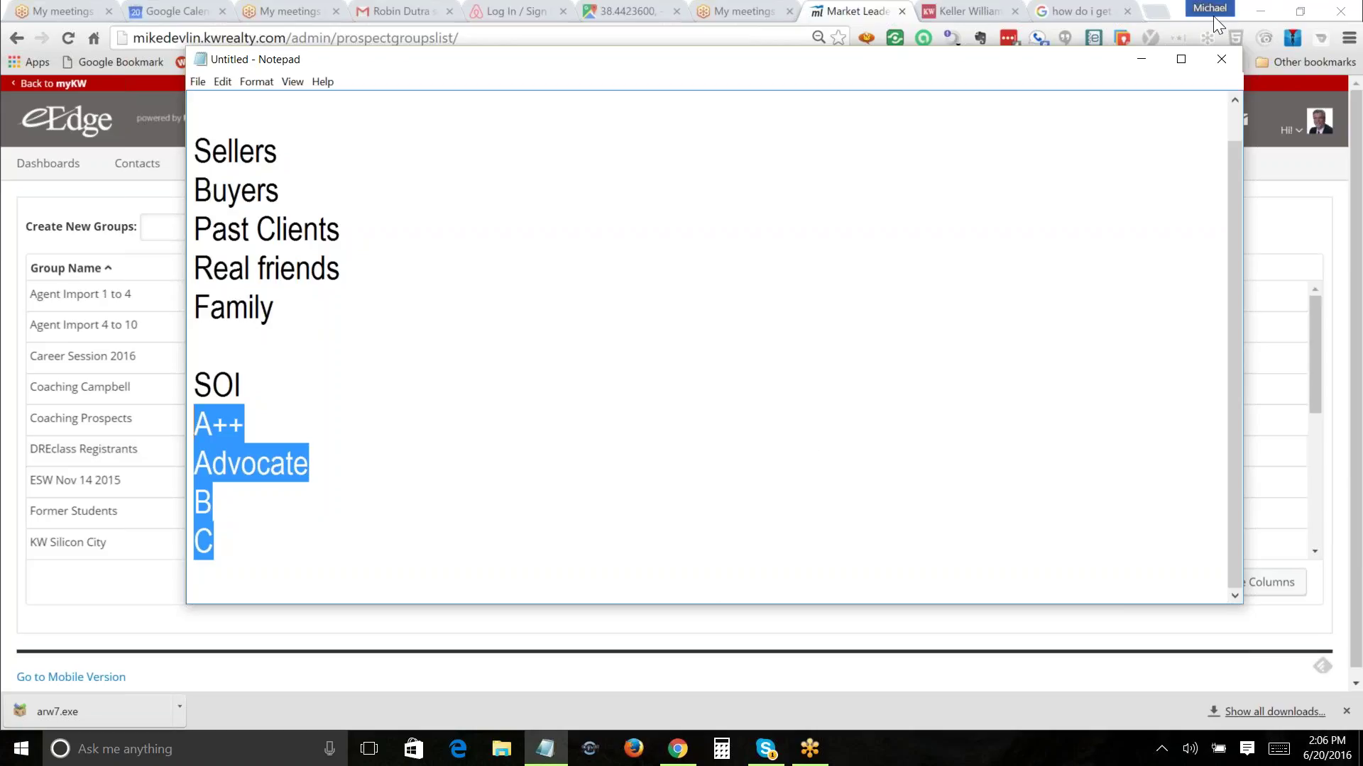
click(1146, 60)
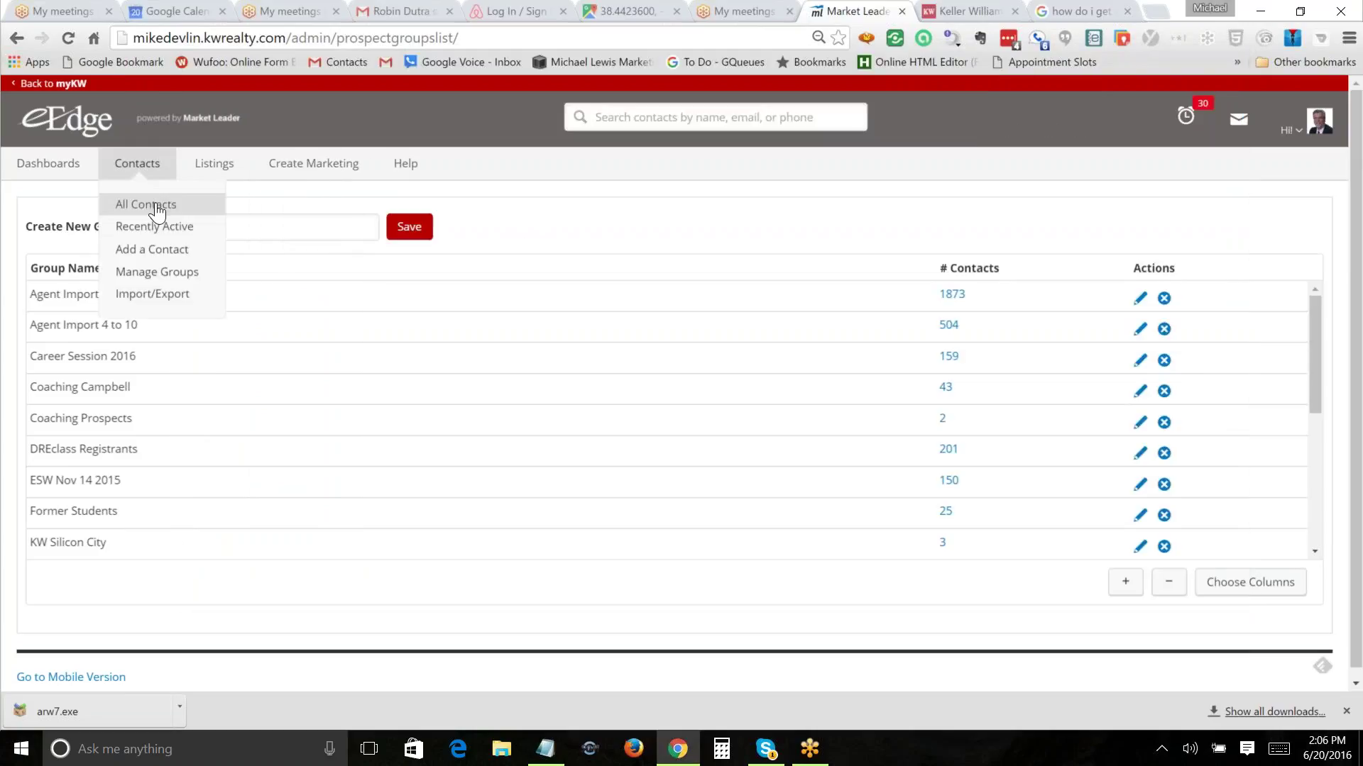
click(276, 232)
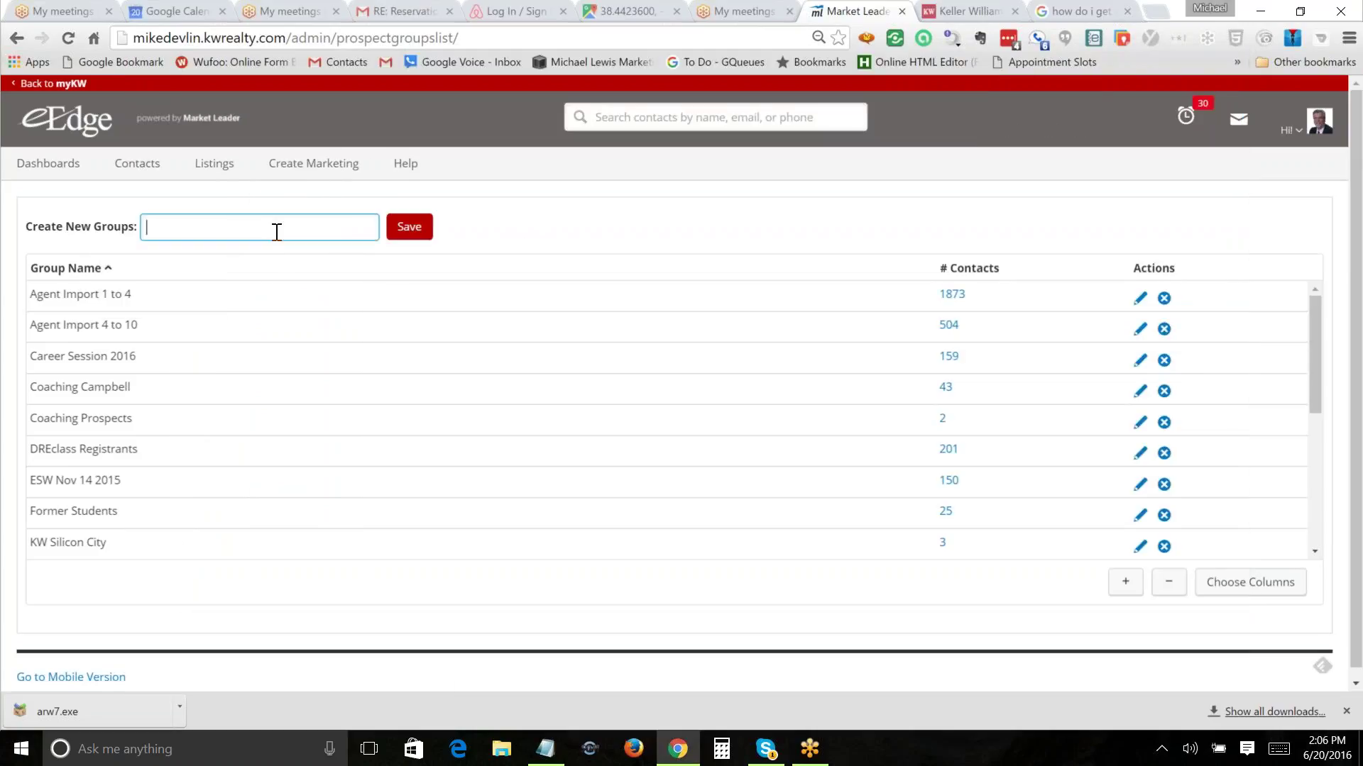
text(A++)
key(Return)
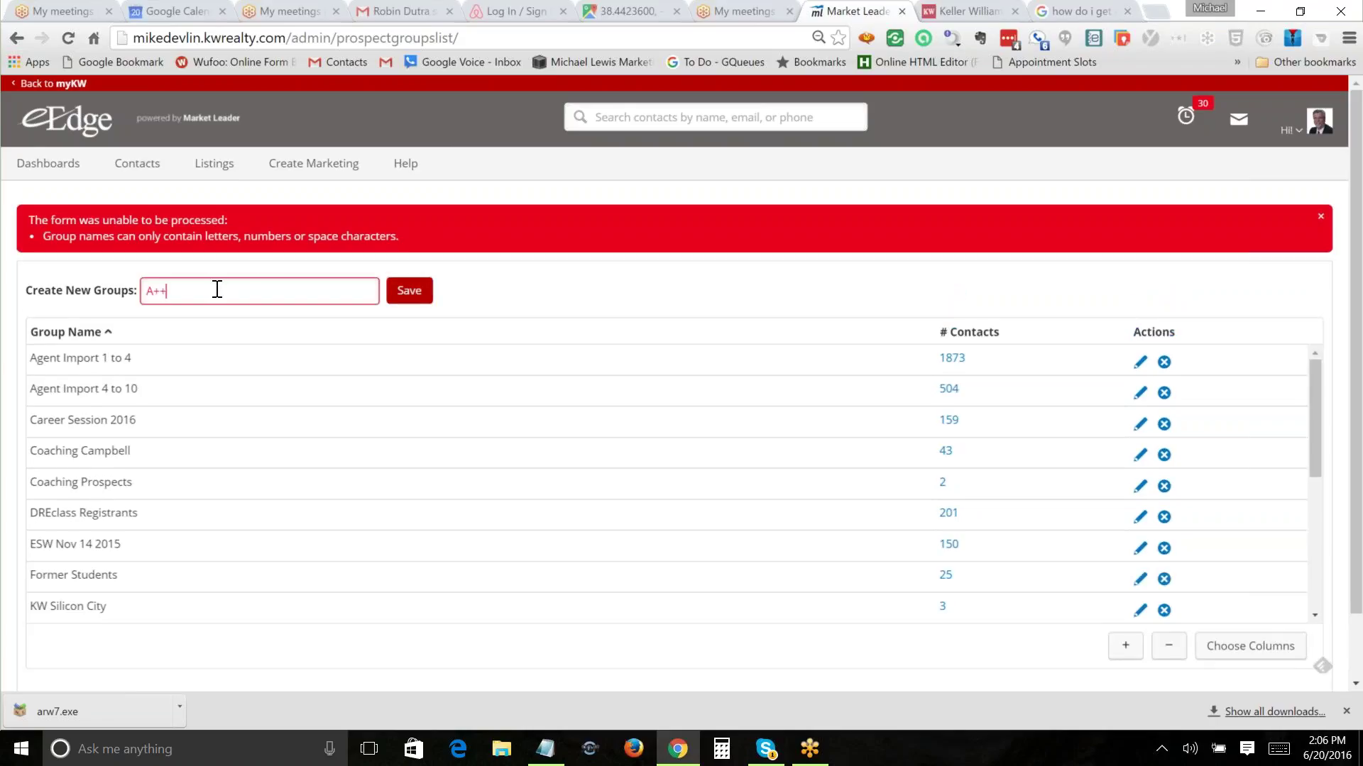
double_click(216, 291)
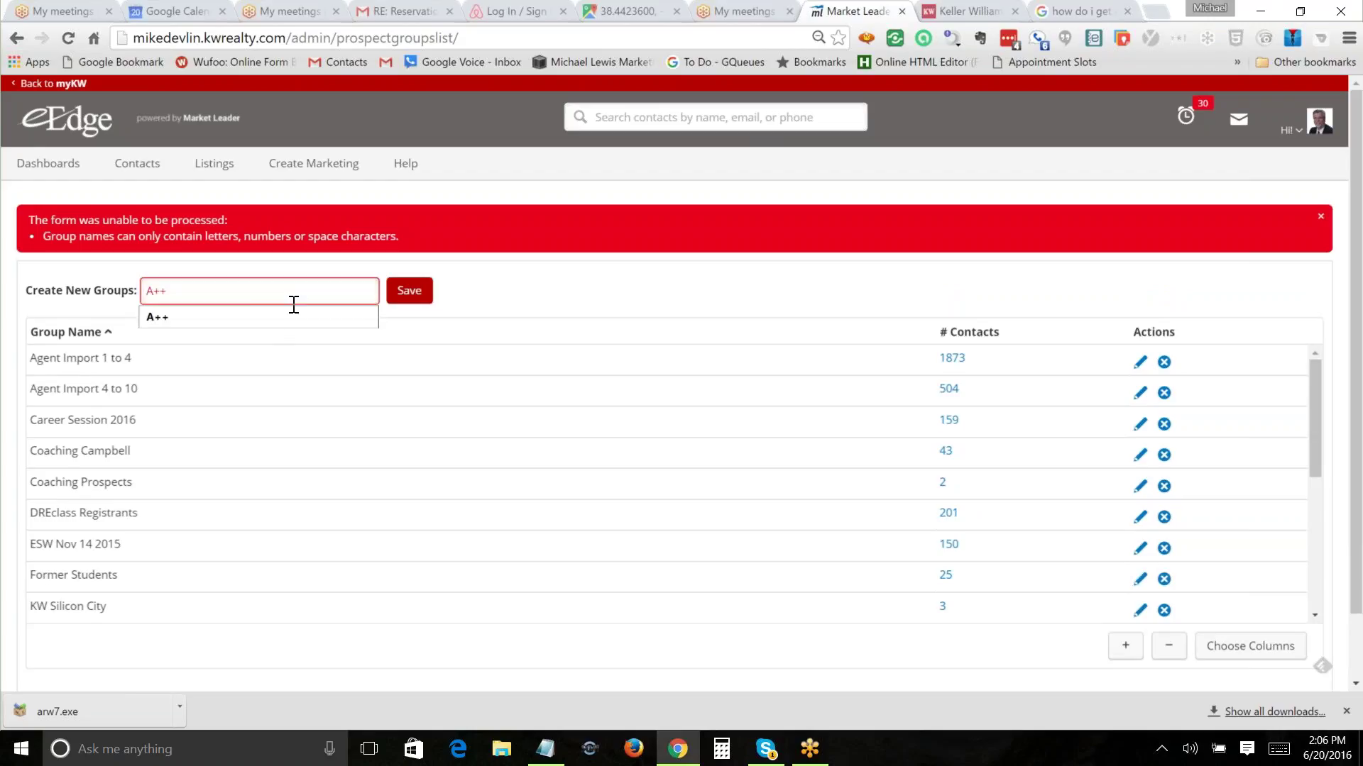
key(BackSpace)
key(BackSpace)
text(P)
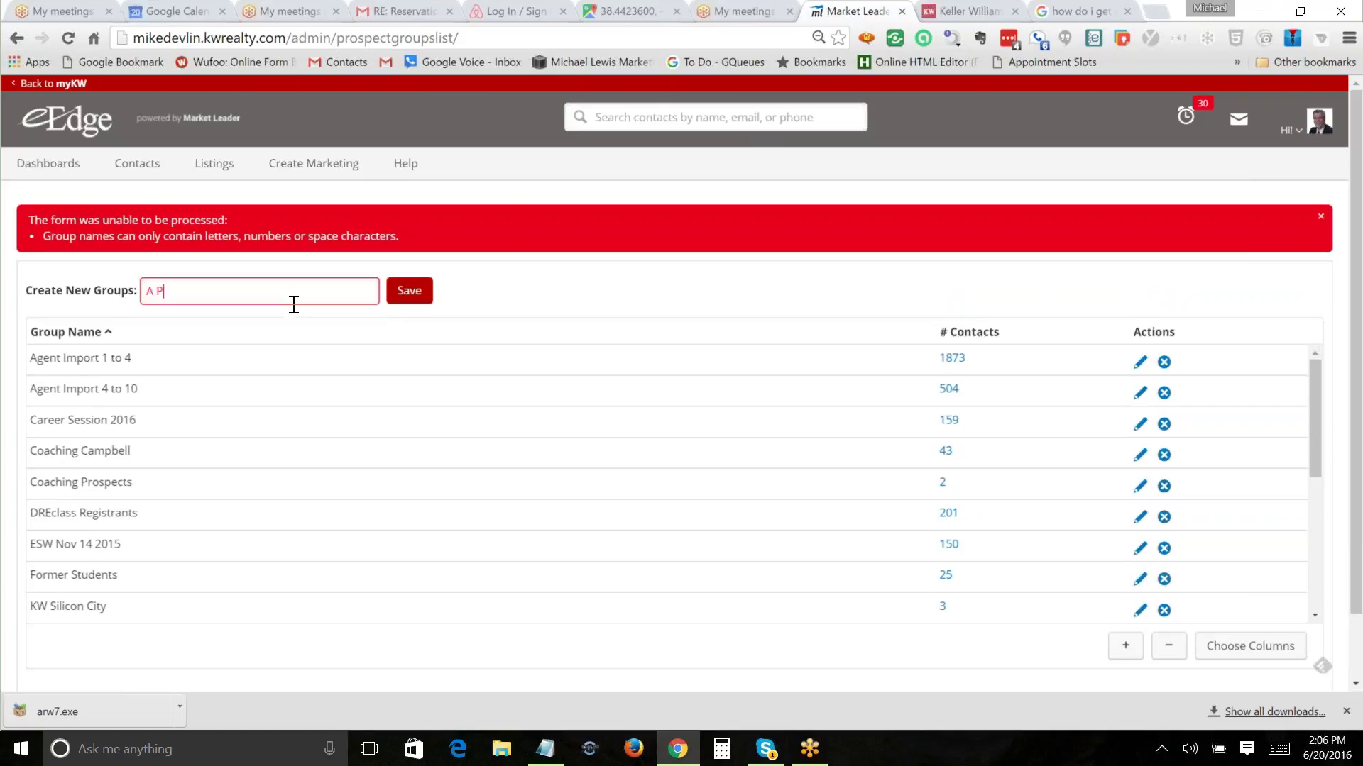
text(lus)
click(401, 293)
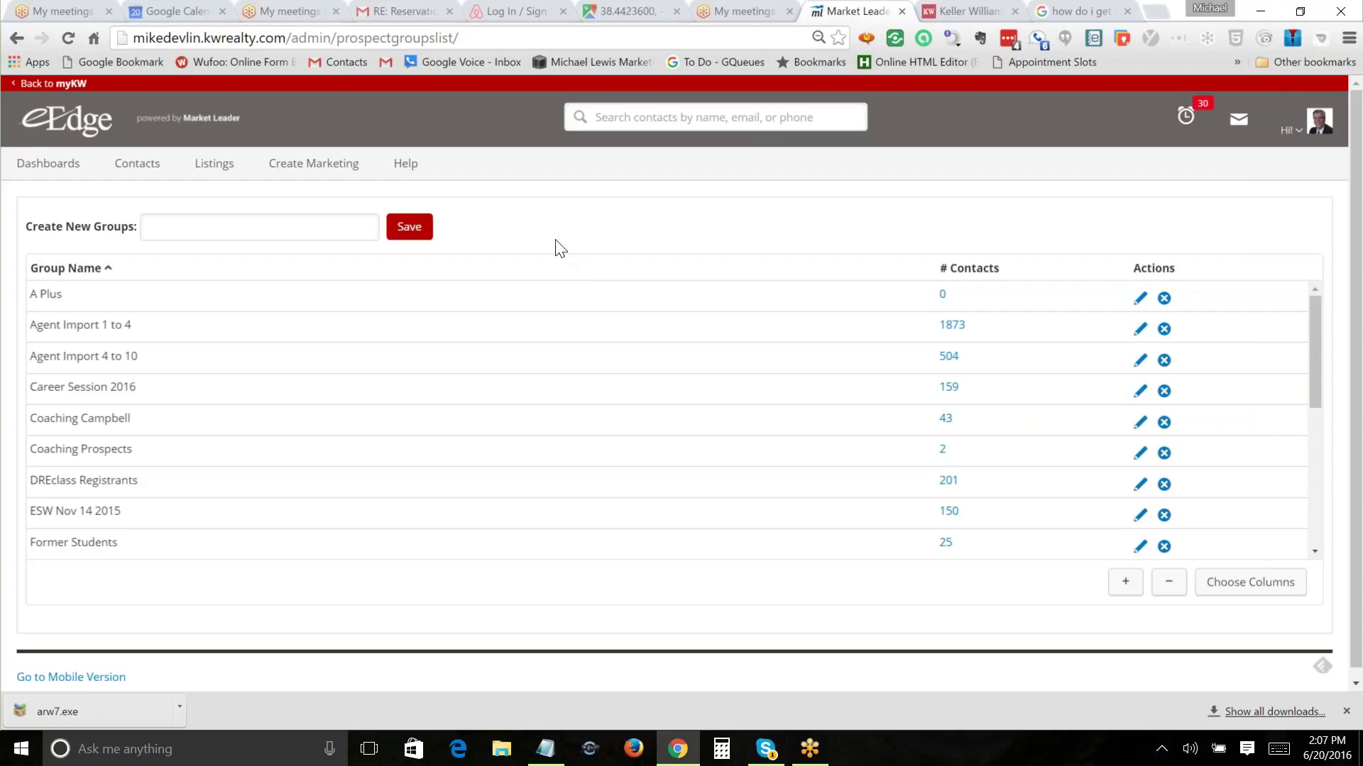
- Create a new empty group named 'A'
click(314, 163)
click(211, 227)
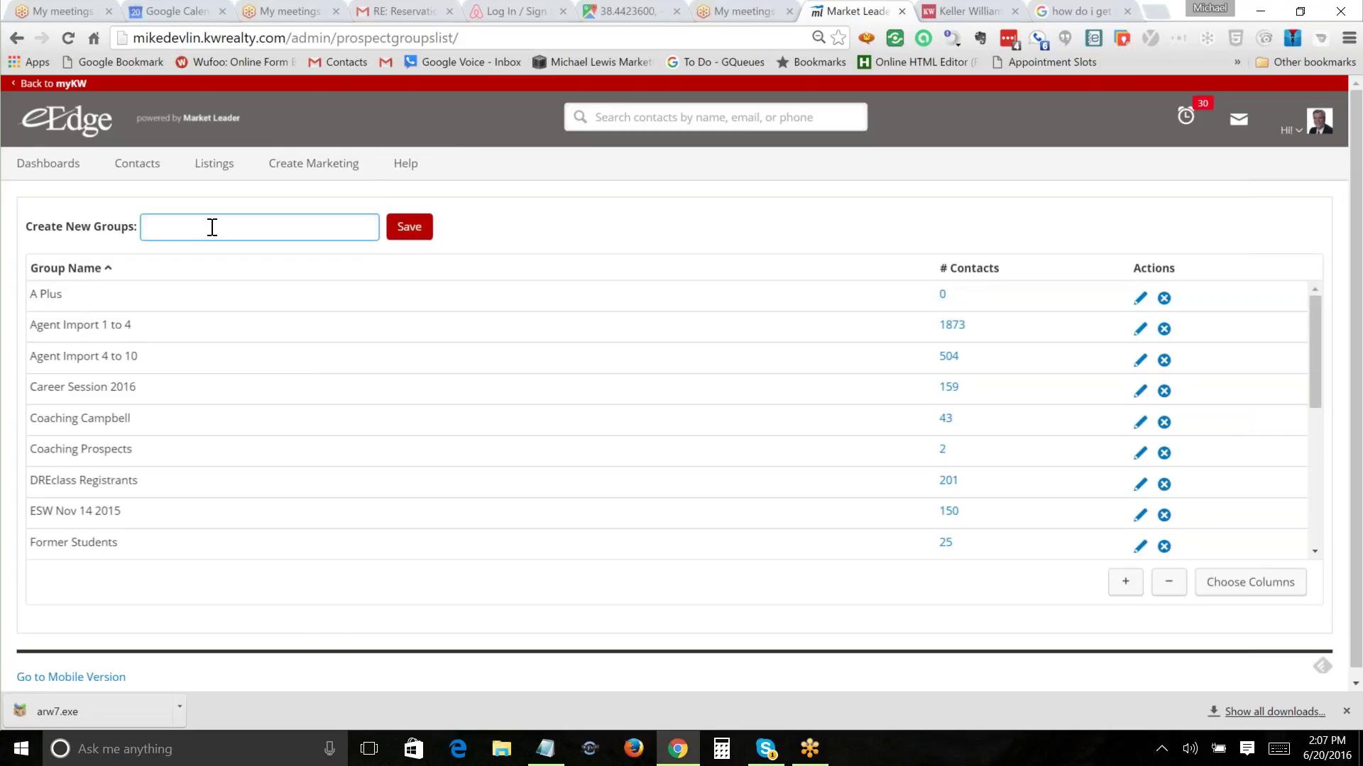
text(A)
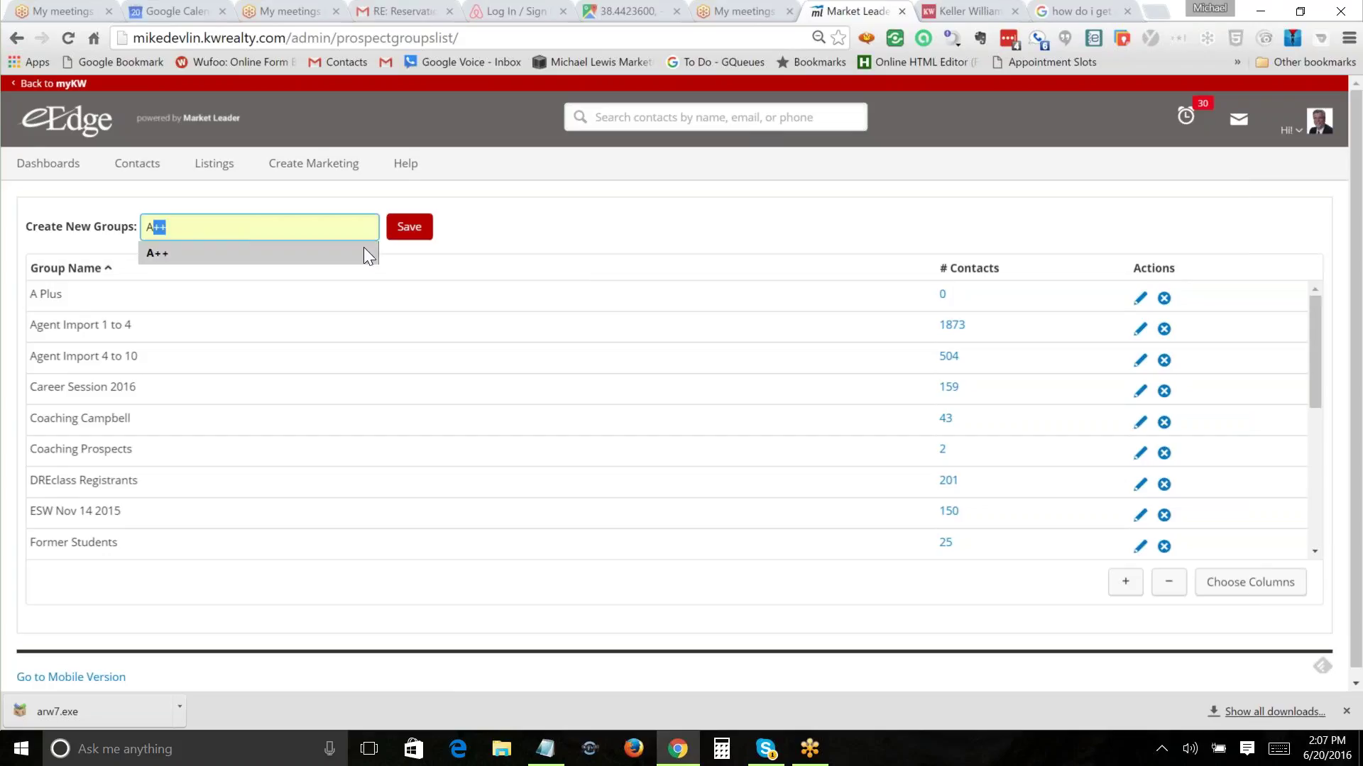
click(414, 231)
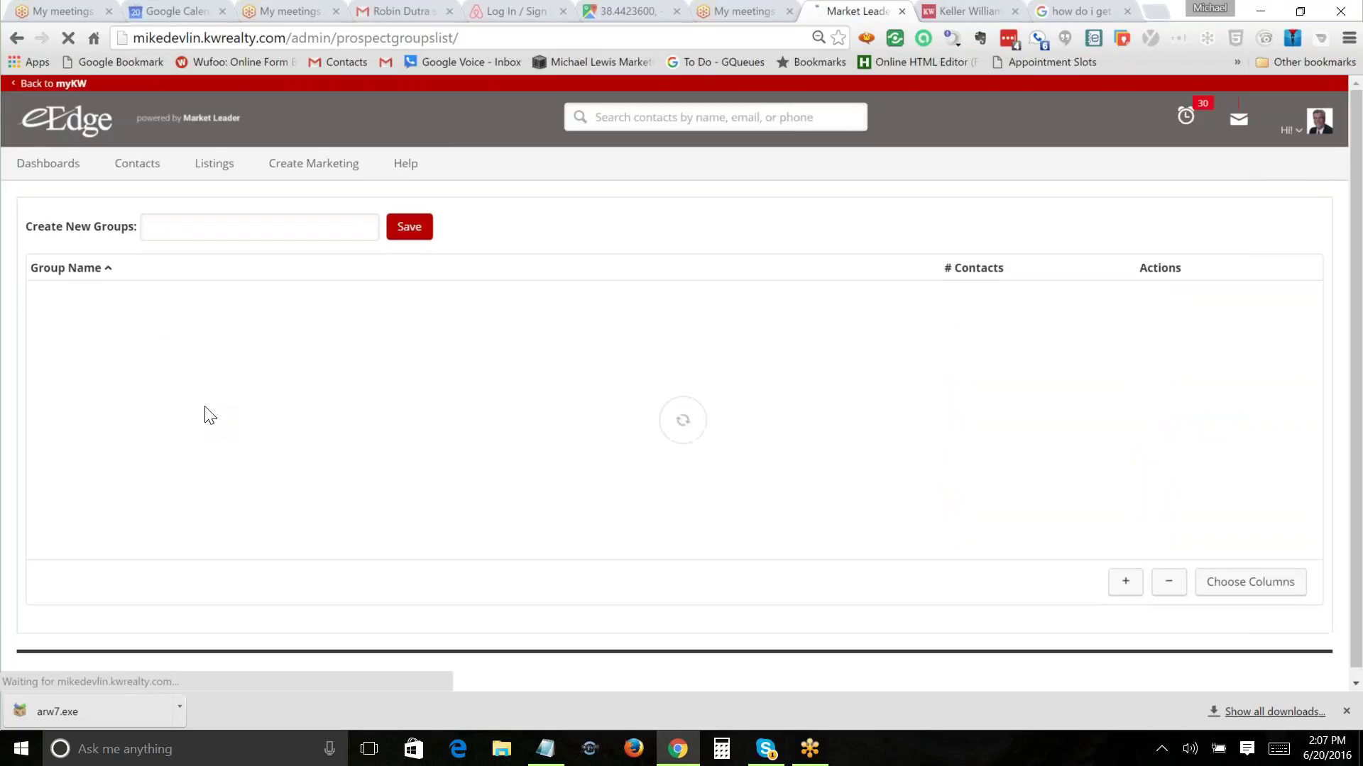
- Create a group 'Import 6 20 2016' after 'Import 6-20-2016' is rejected for its hyphens
scroll(181, 341, down, 4)
scroll(179, 355, down, 2)
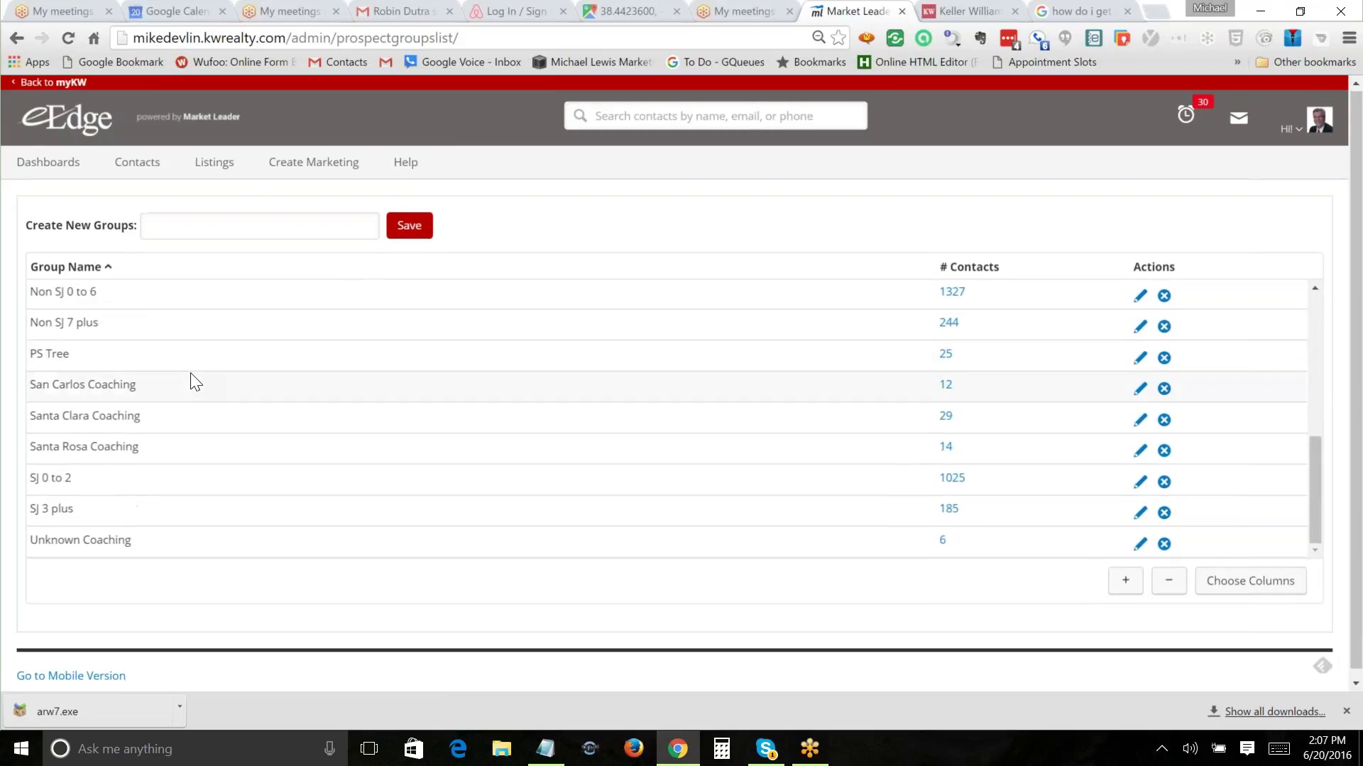
scroll(189, 376, up, 6)
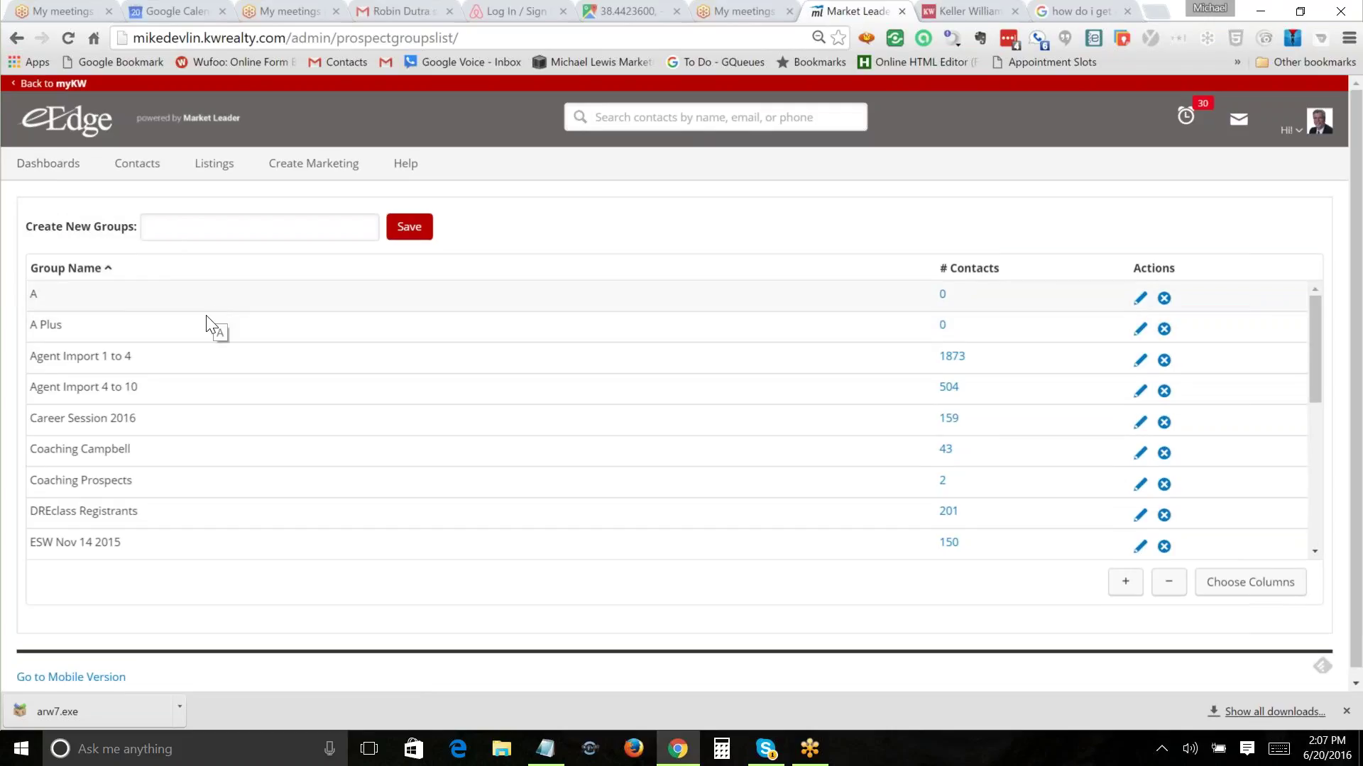
mouse_move(139, 171)
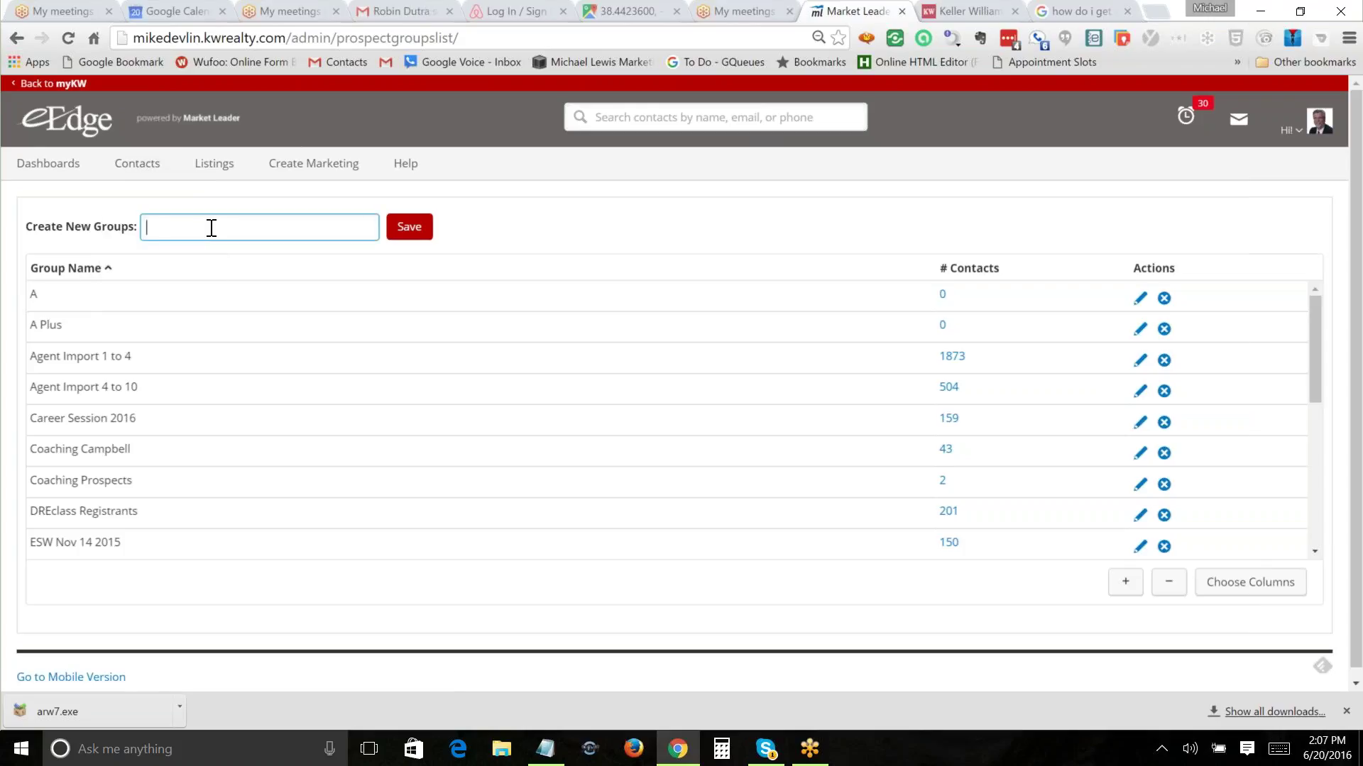
text(Import 6-20-2016)
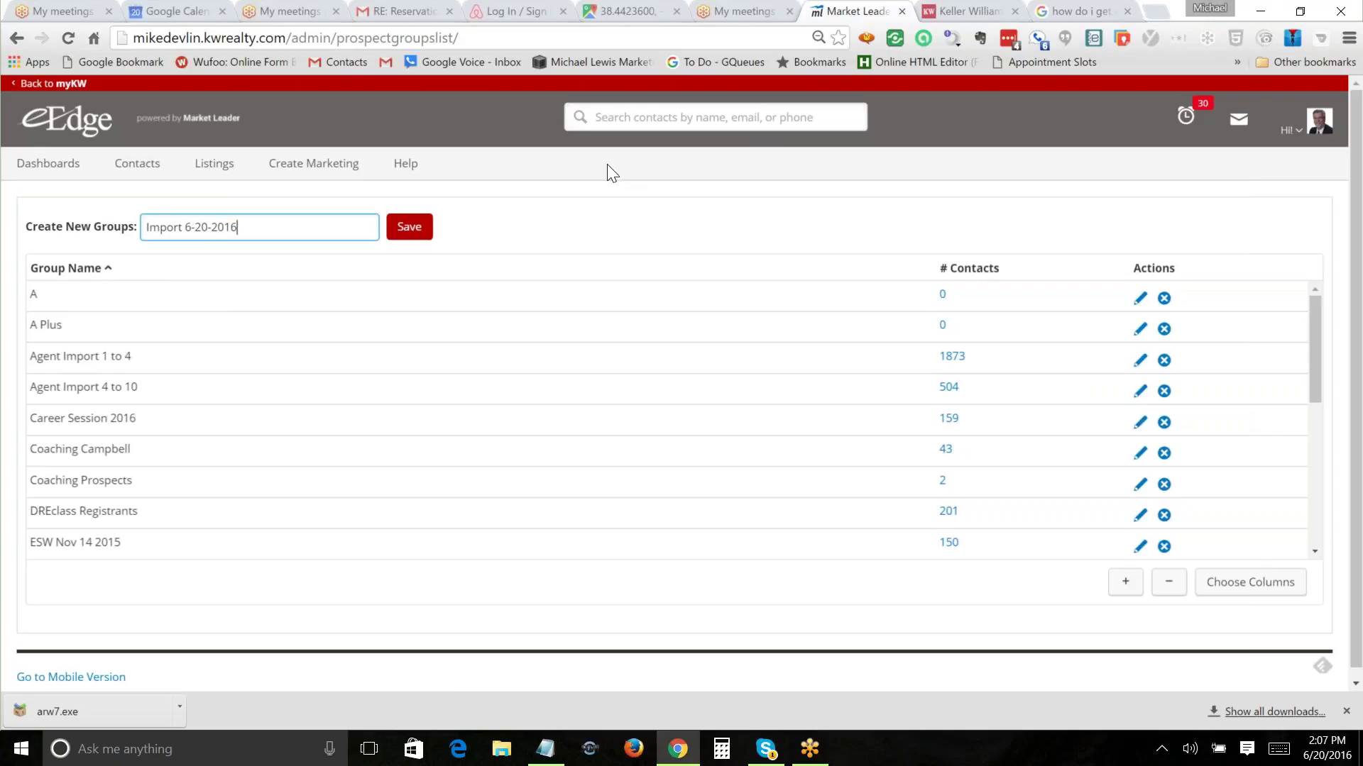
click(404, 230)
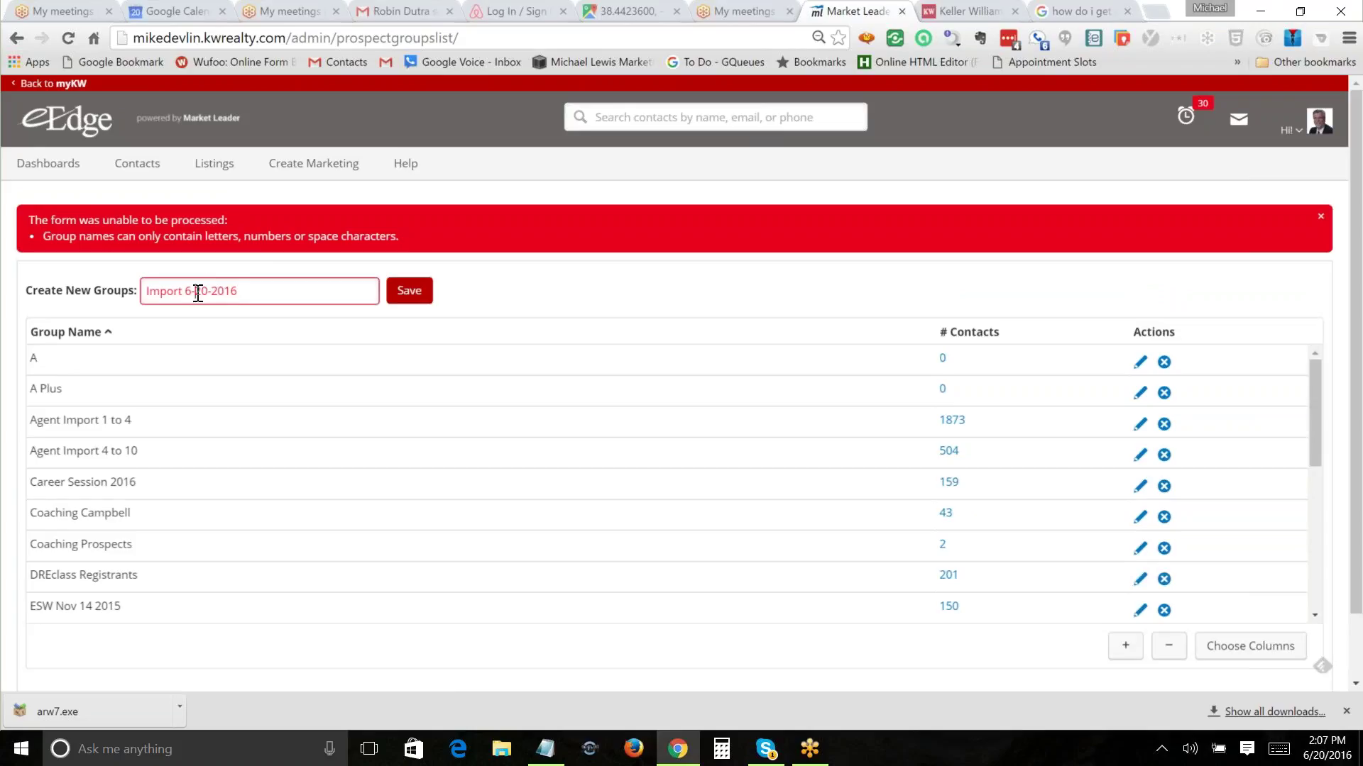
drag(198, 292, 192, 291)
click(213, 294)
key(BackSpace)
key(BackSpace)
click(410, 291)
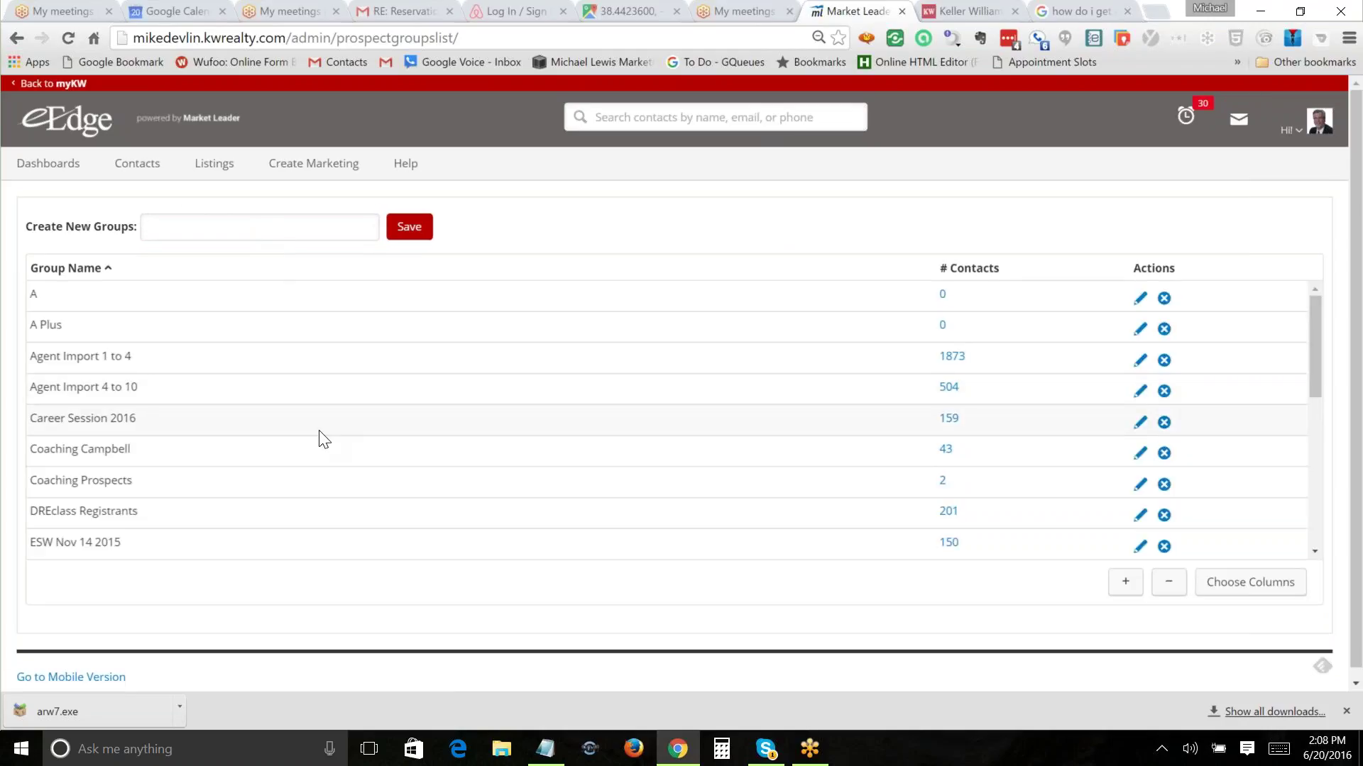
mouse_move(151, 172)
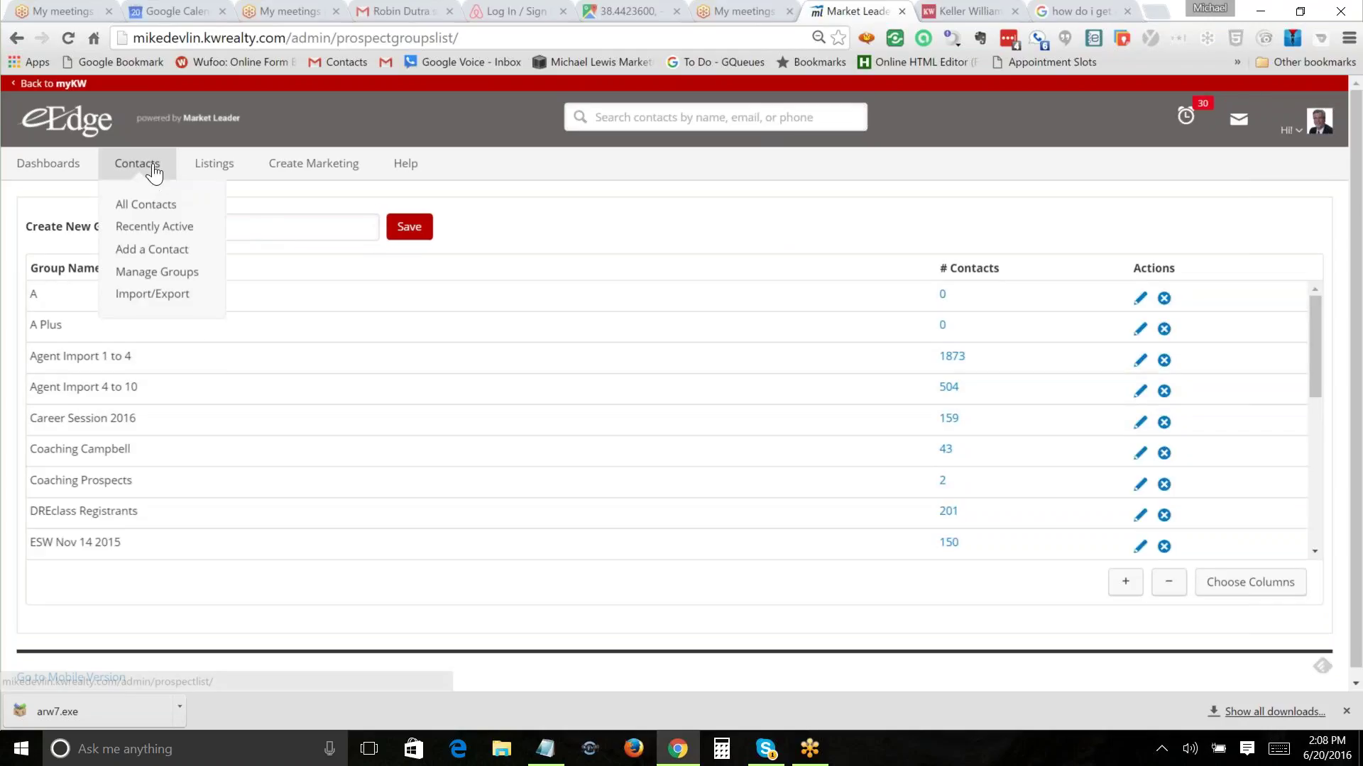
- On the Import Contacts page, choose Basic Contact List as the file type
click(148, 294)
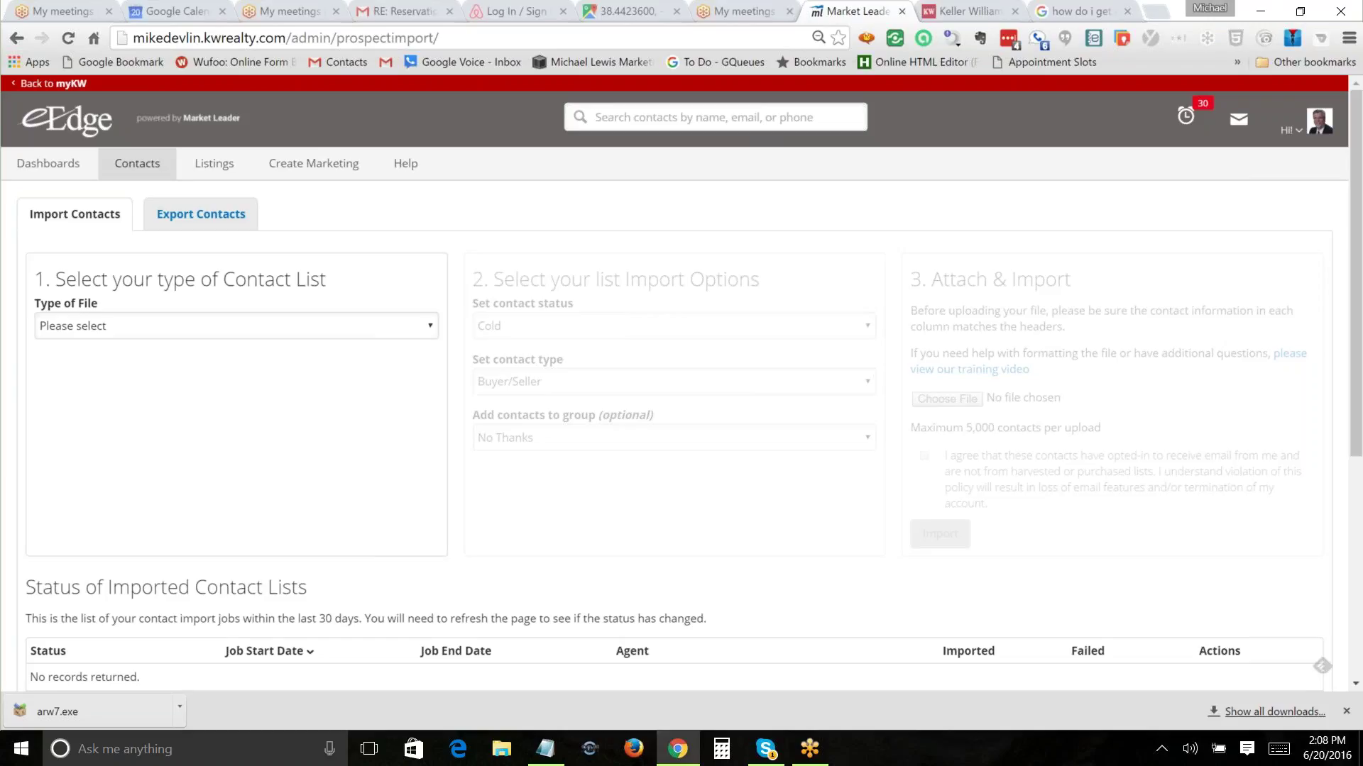
click(162, 327)
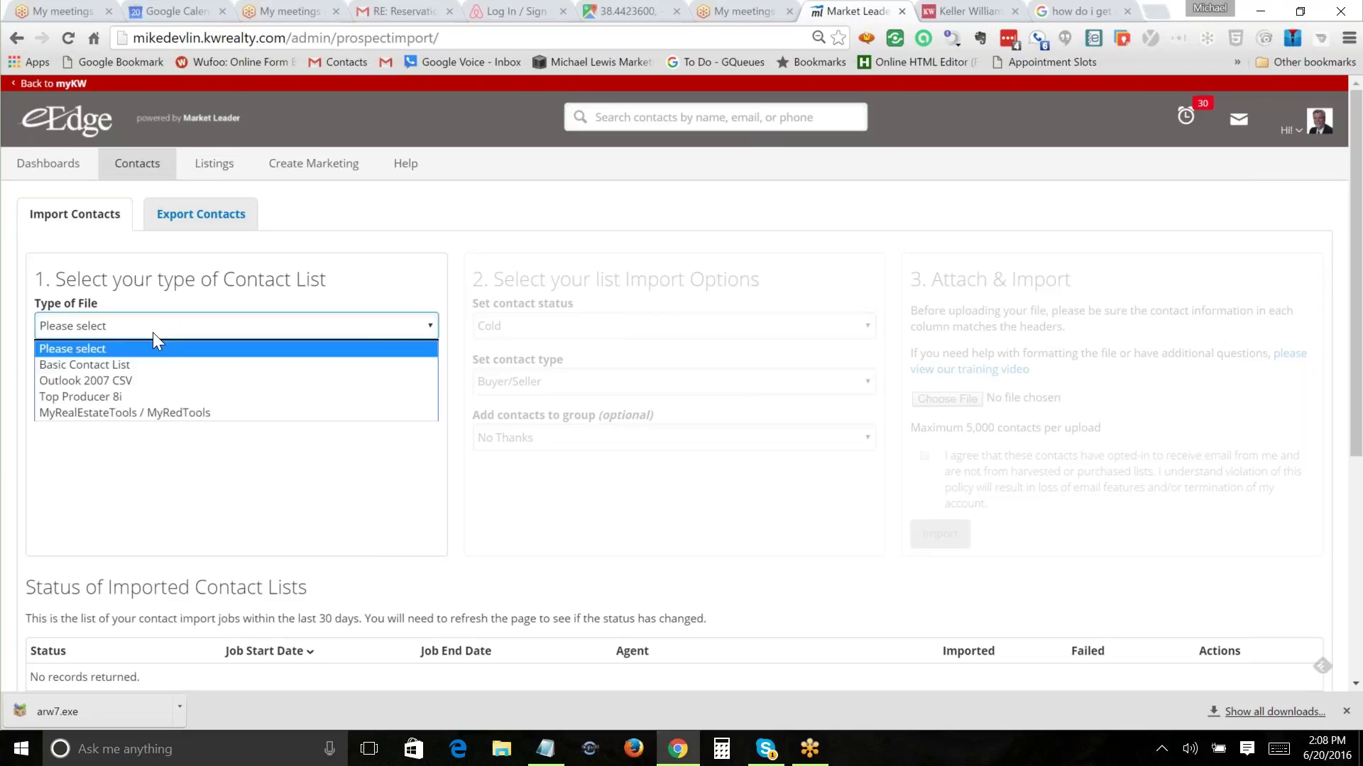
click(148, 376)
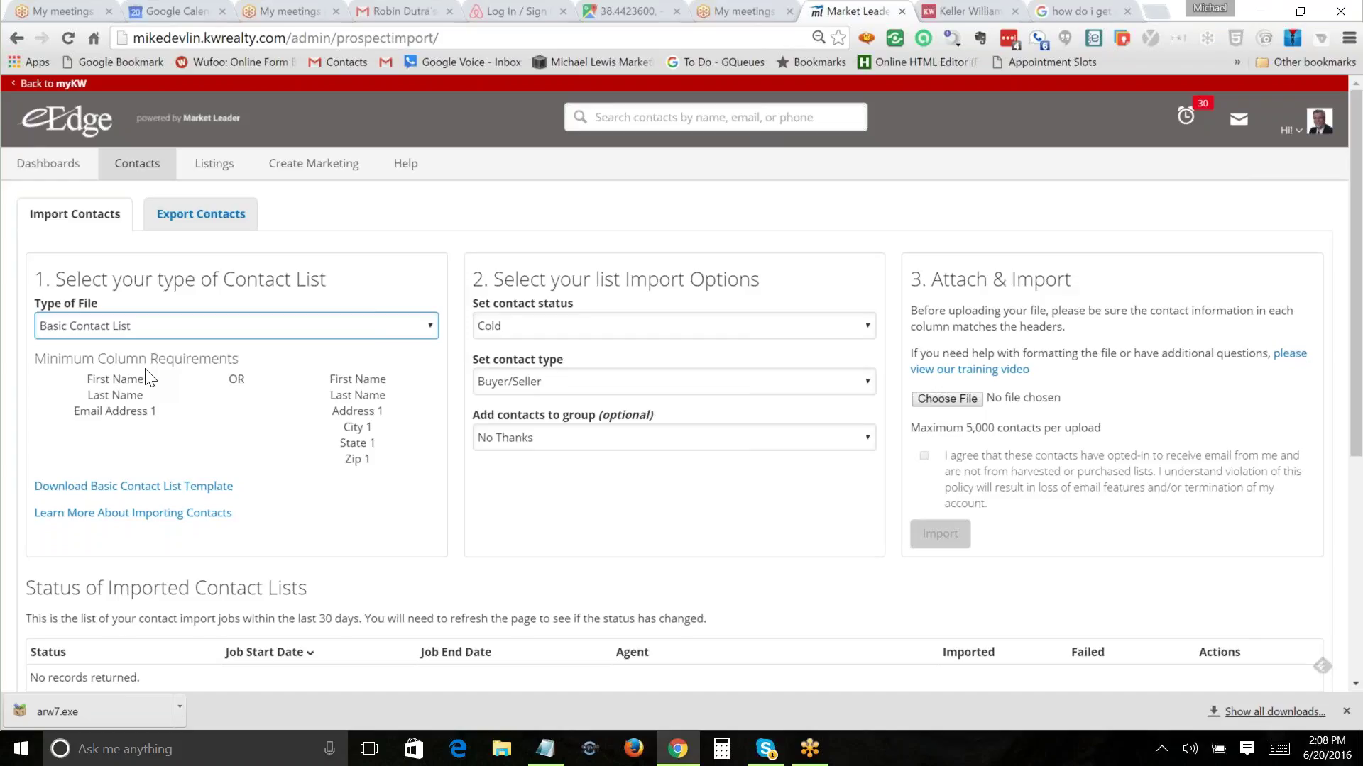
drag(331, 456, 325, 387)
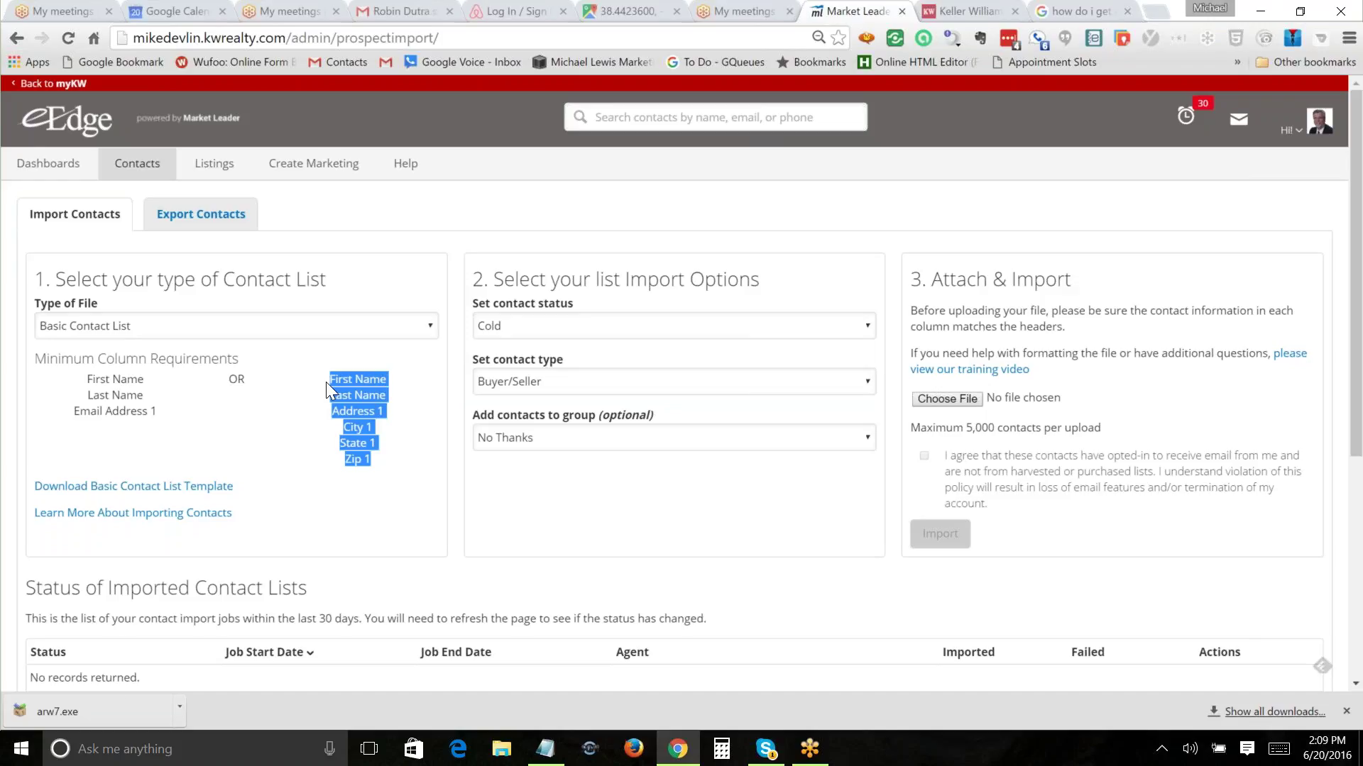
click(263, 442)
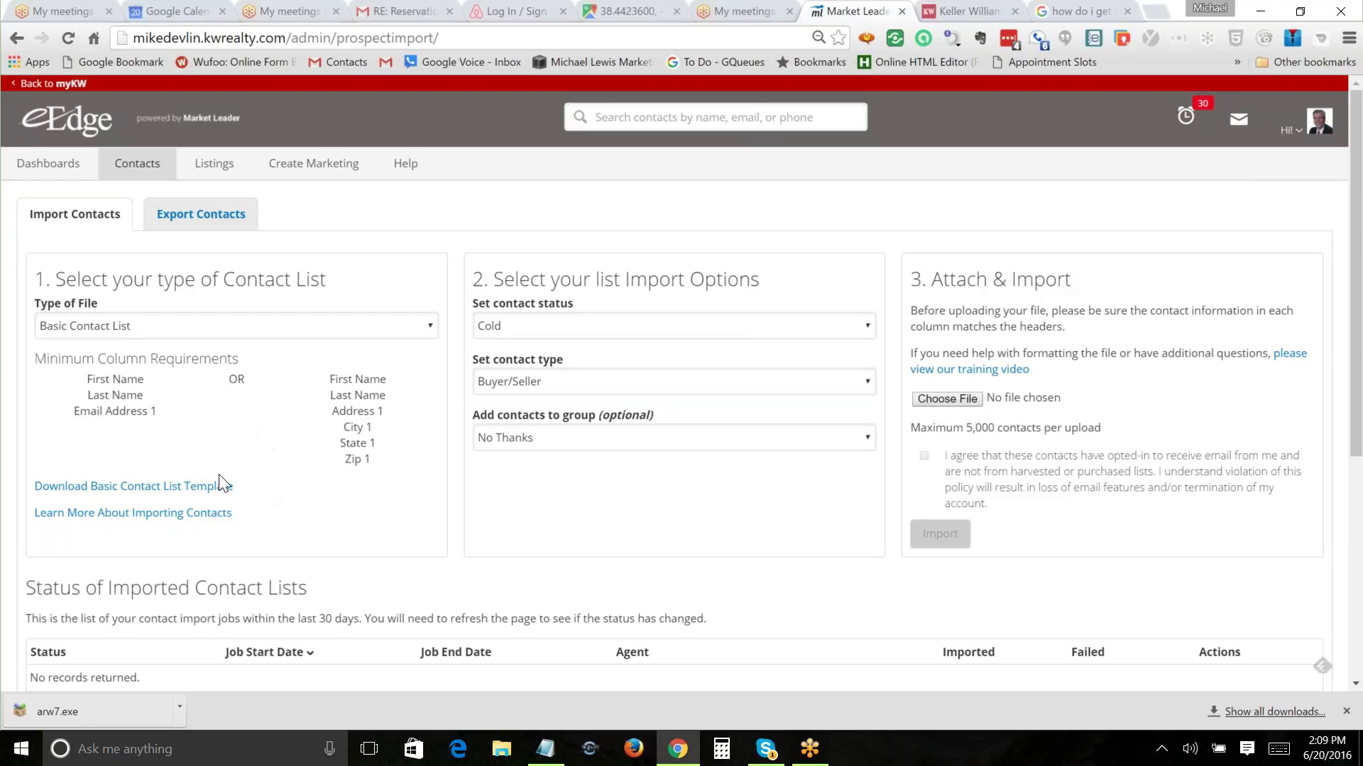
- Download the Basic Contact List template and open it
click(163, 488)
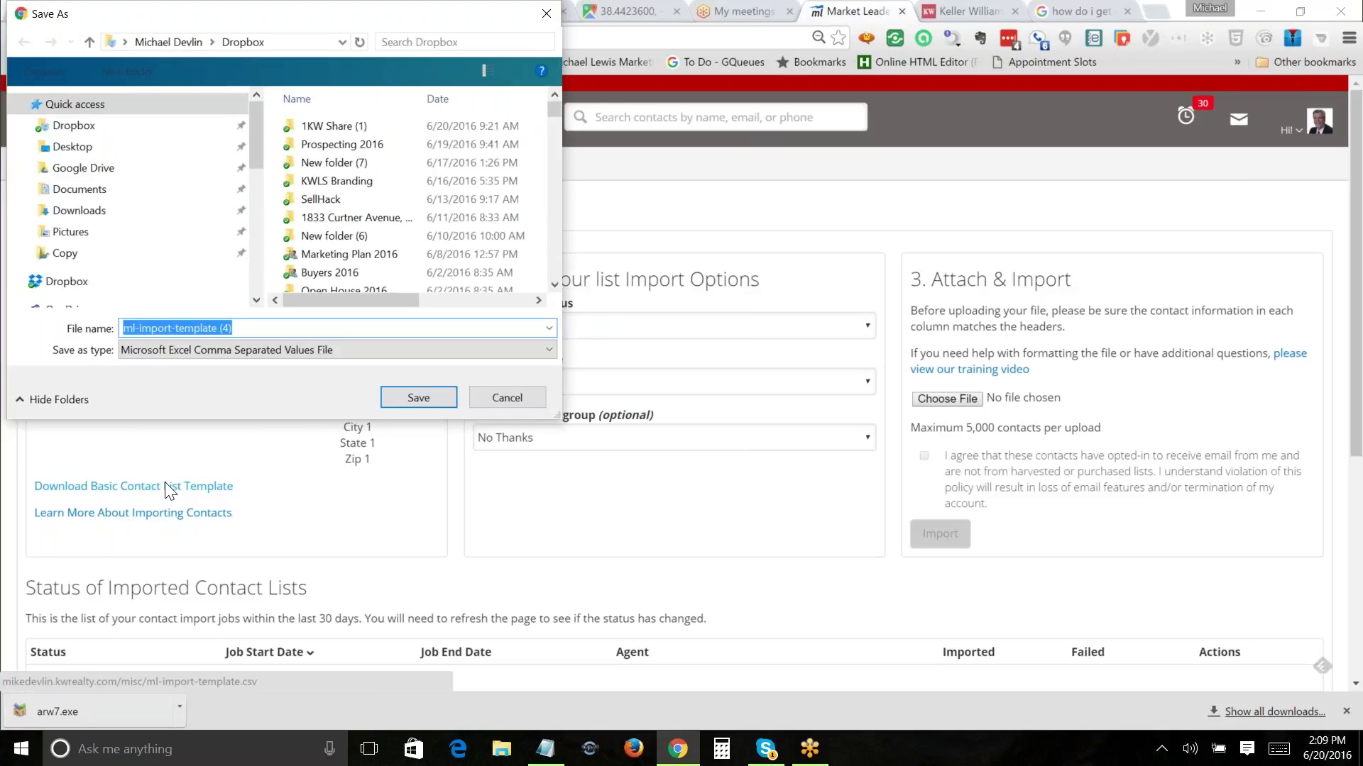
click(416, 400)
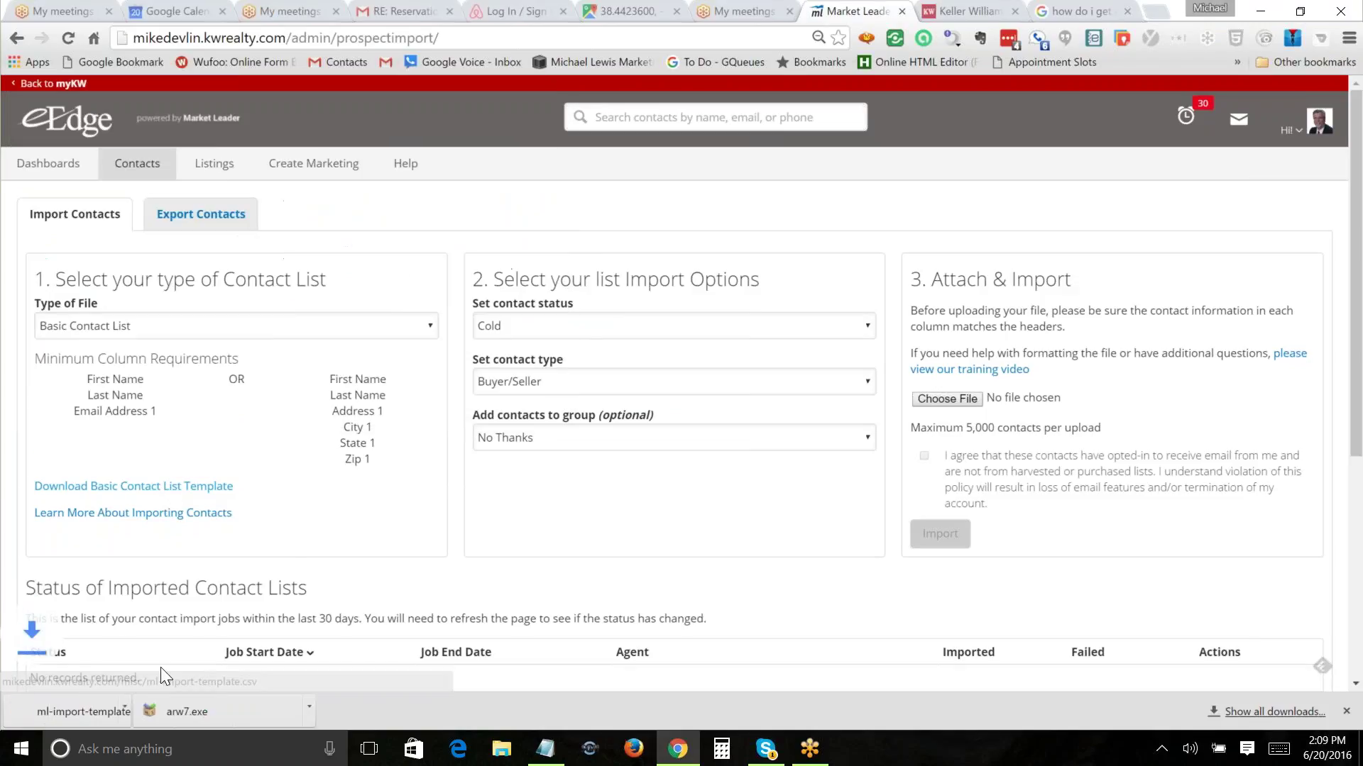
click(105, 709)
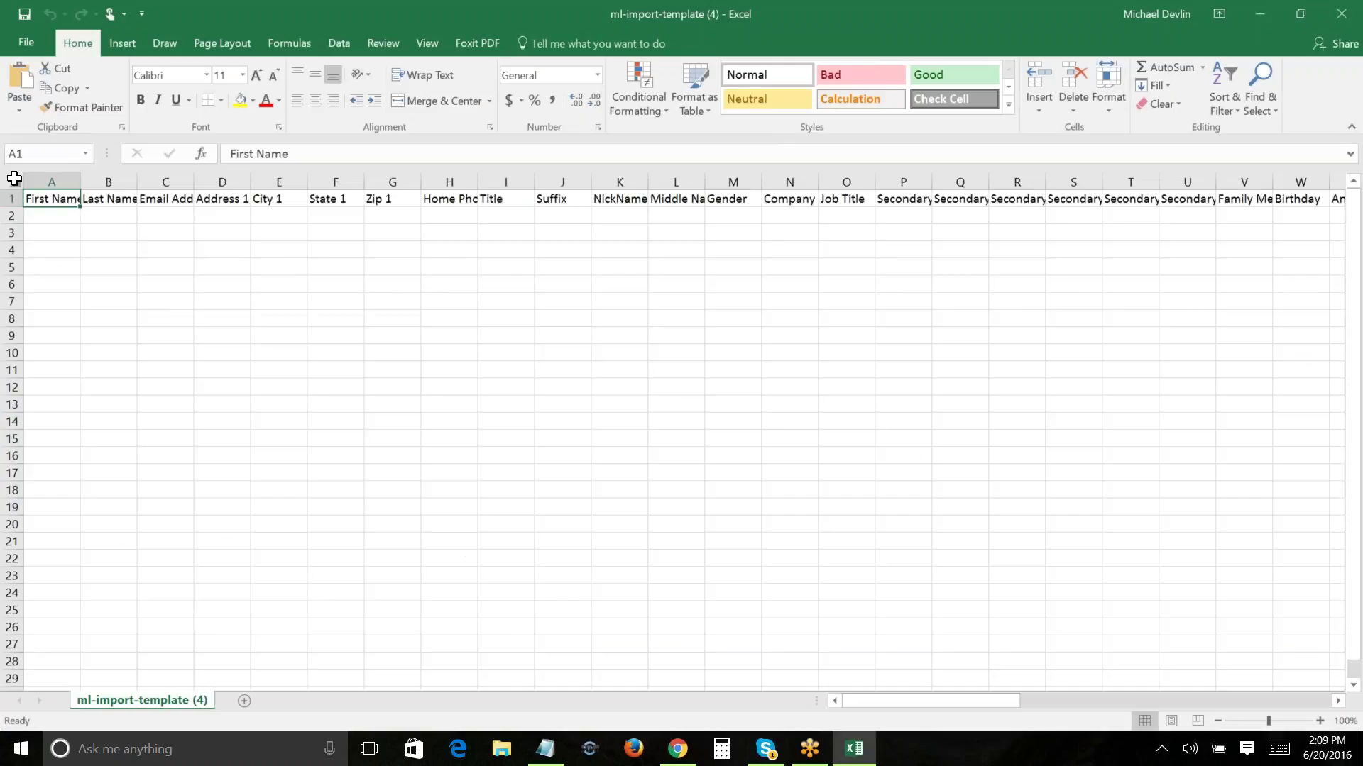
- AutoFit all column widths in the ml-import-template (4) sheet, then return to Chrome
click(14, 178)
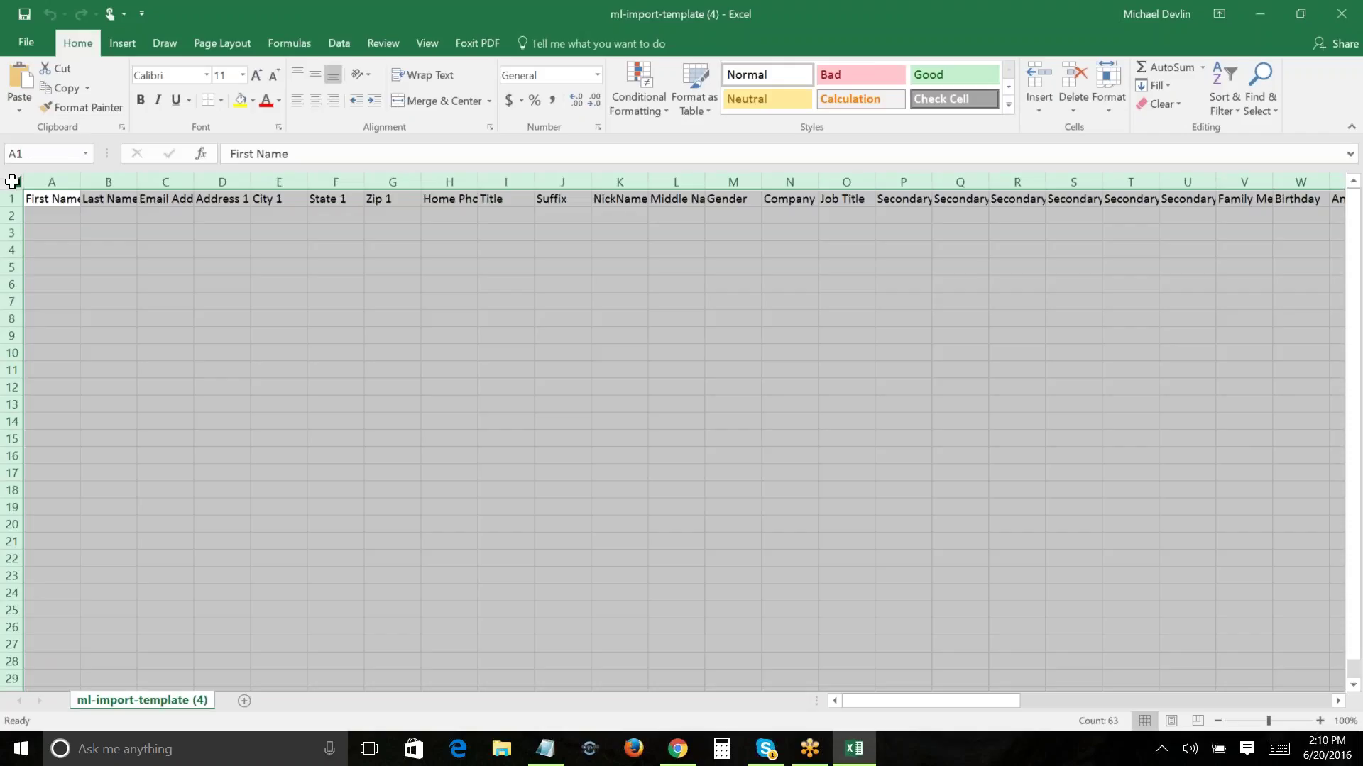
click(1110, 111)
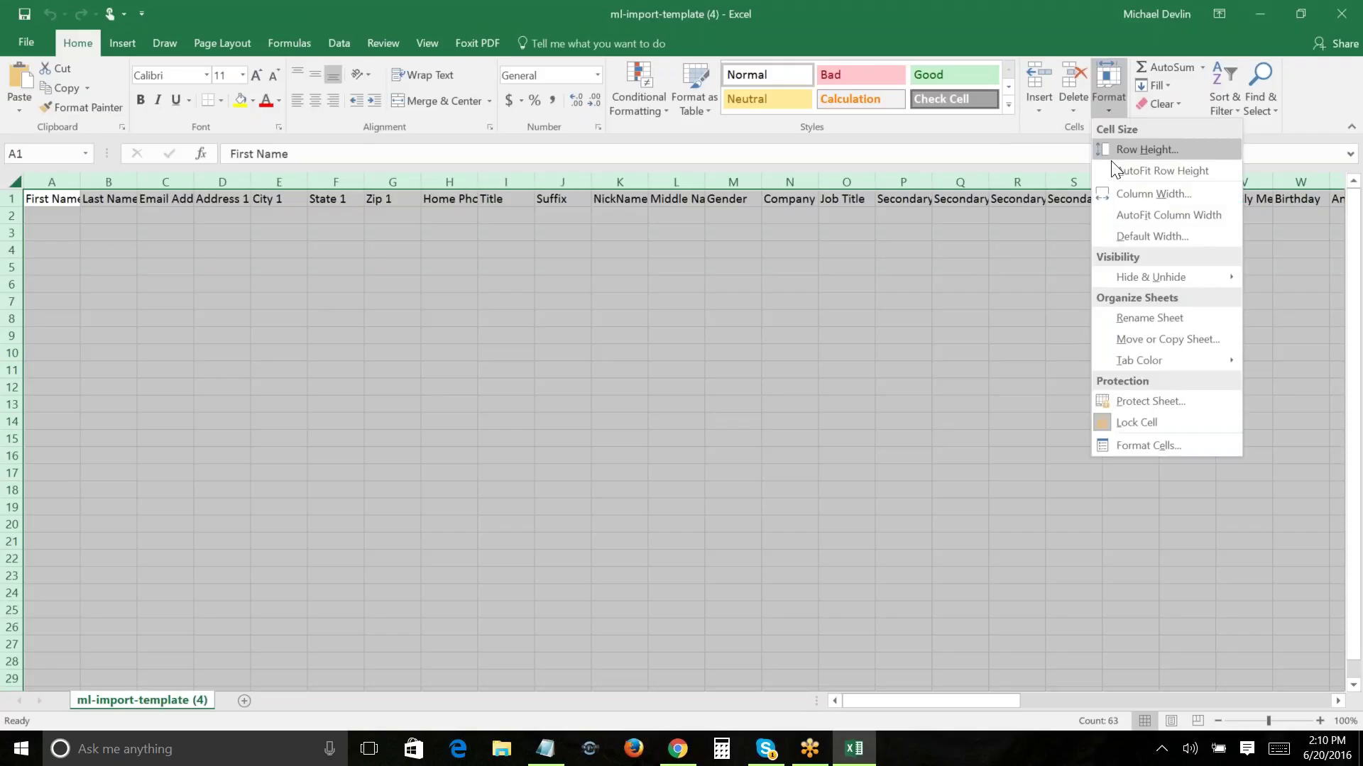
click(1111, 213)
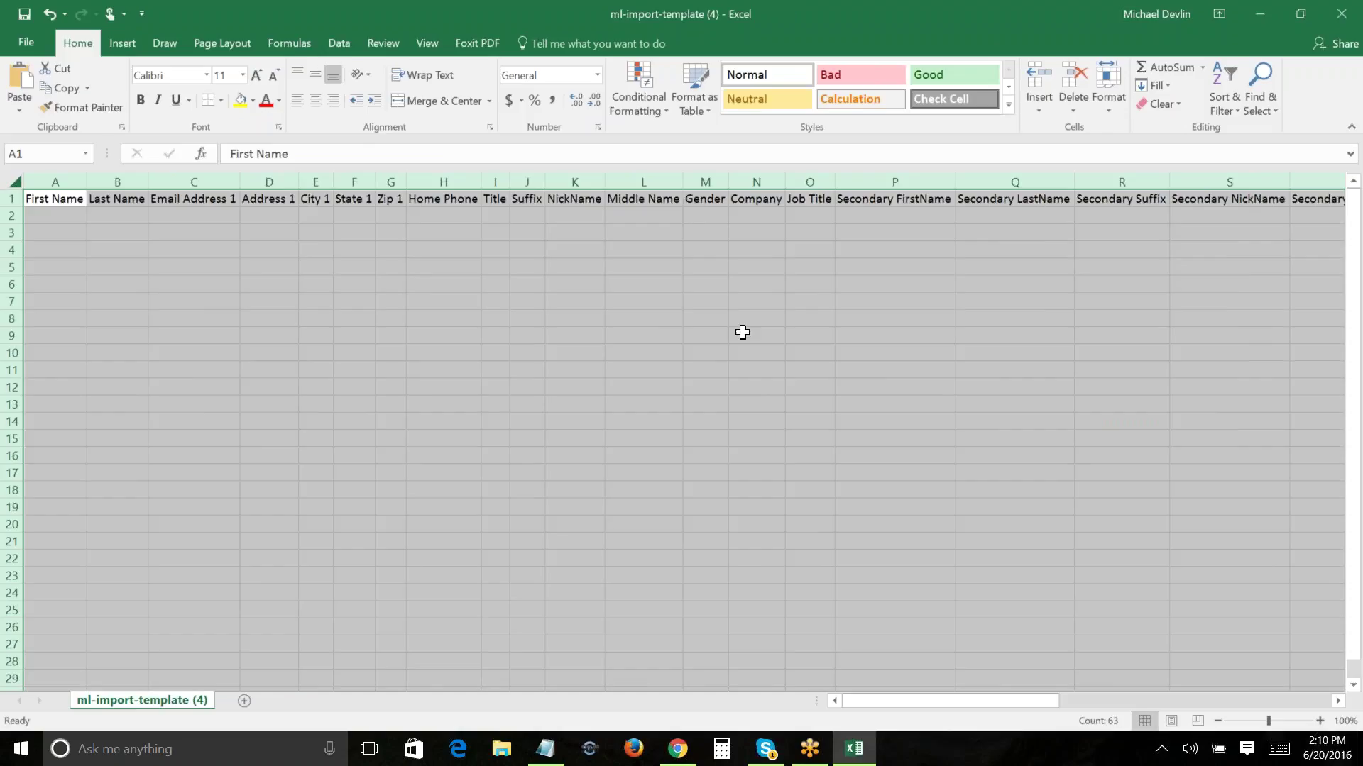
click(678, 749)
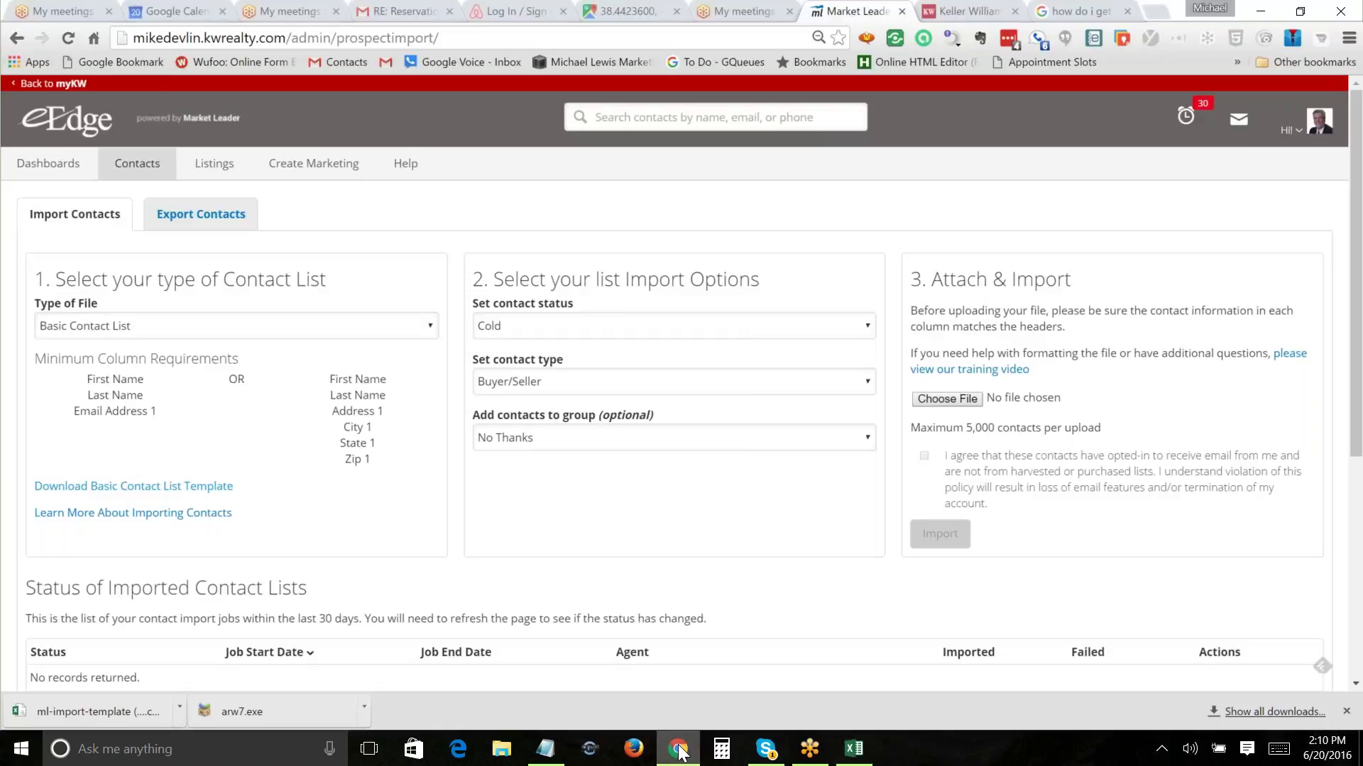
- Open Google Contacts in a new tab and show the Evercontact (301) group
click(1154, 9)
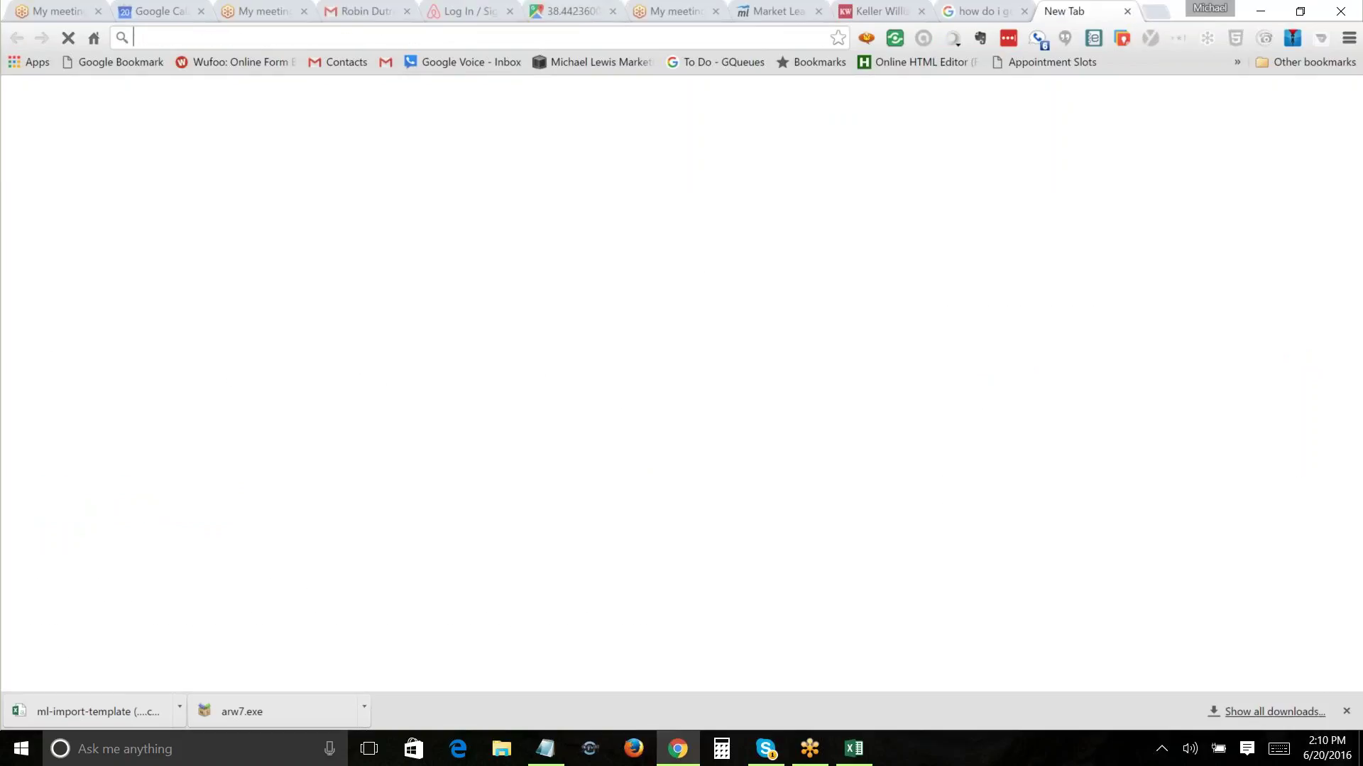
click(347, 59)
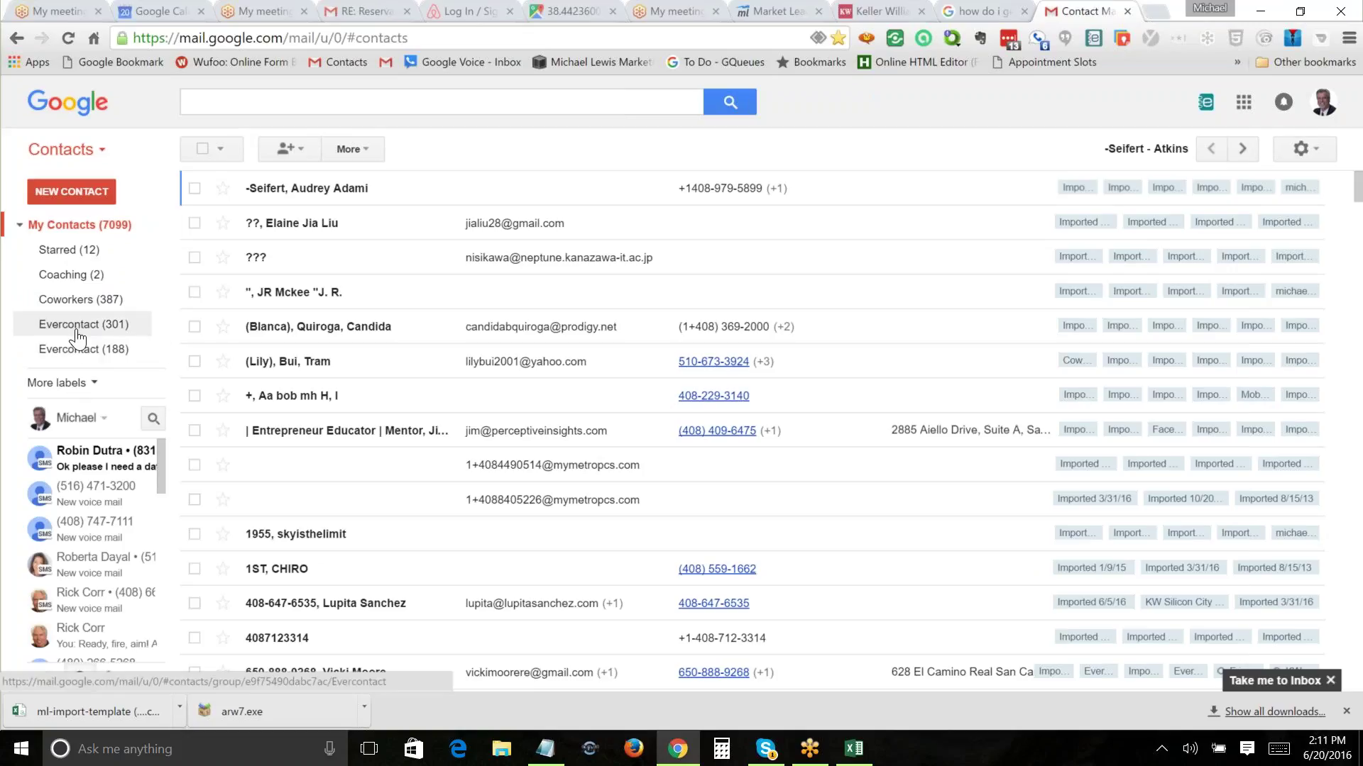
click(53, 323)
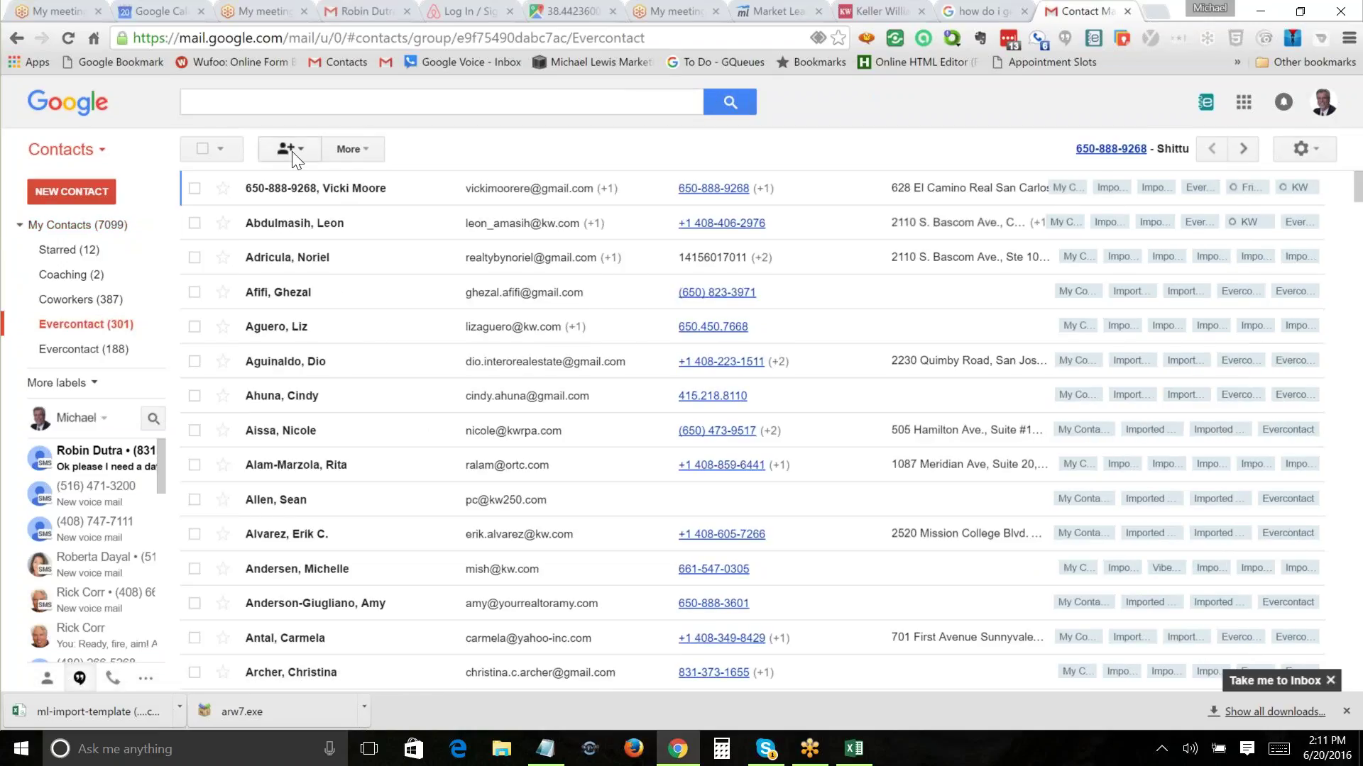
- Export the Evercontact group as Google CSV, saving google (1).csv to the Desktop
click(370, 149)
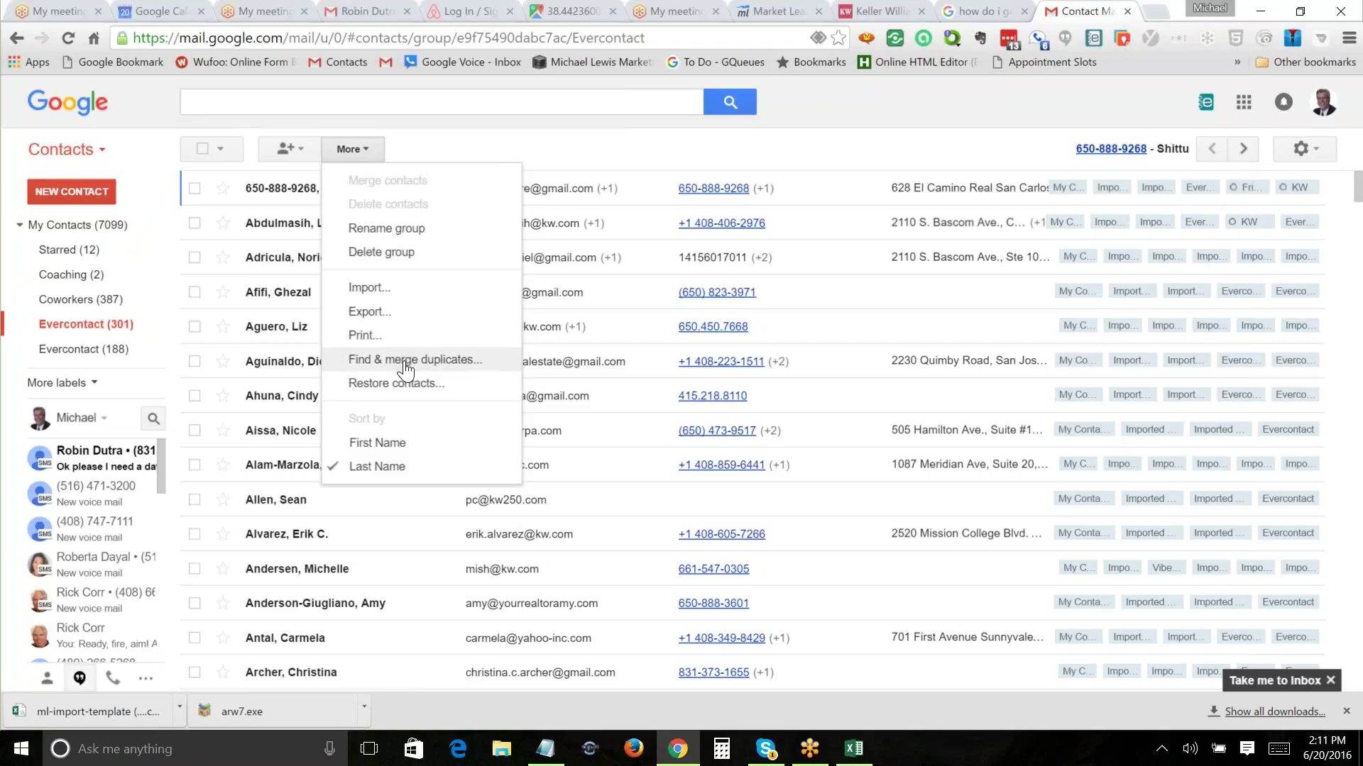
click(382, 322)
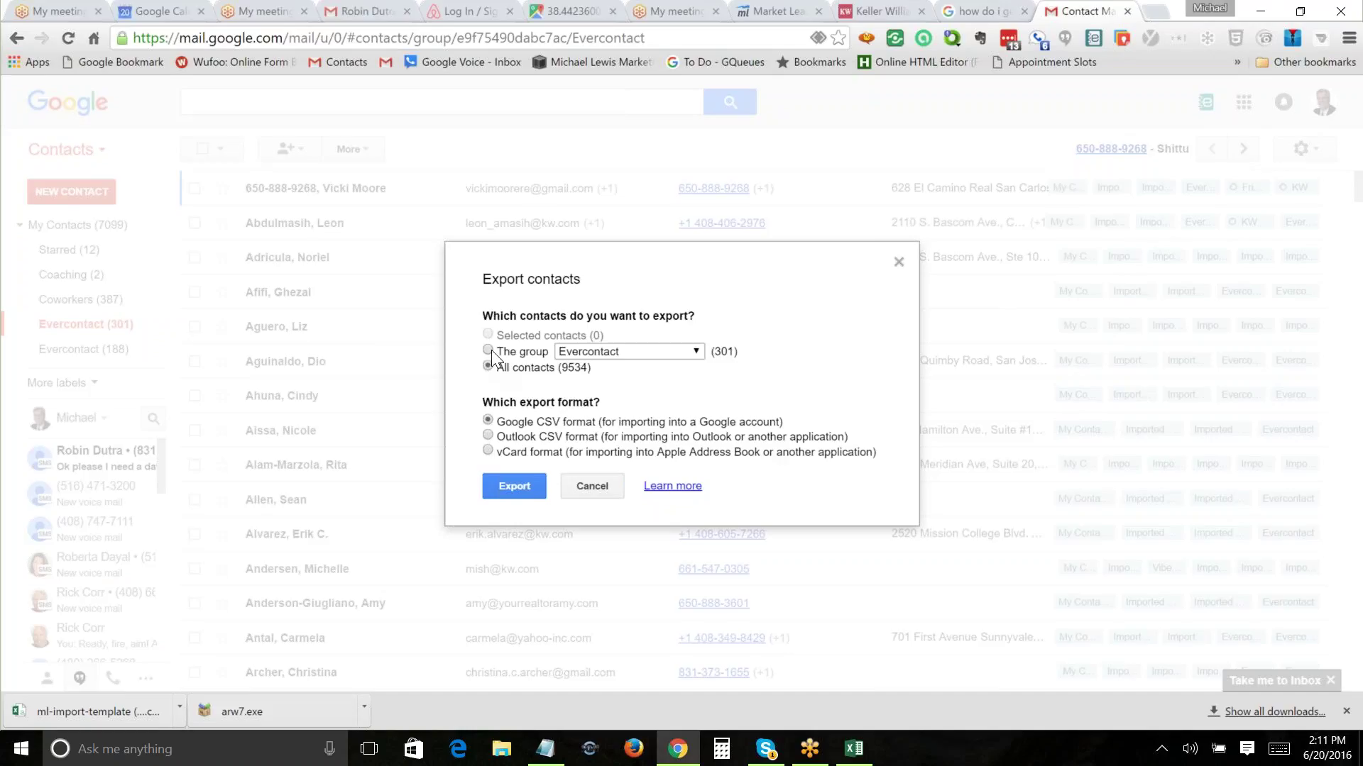
click(528, 485)
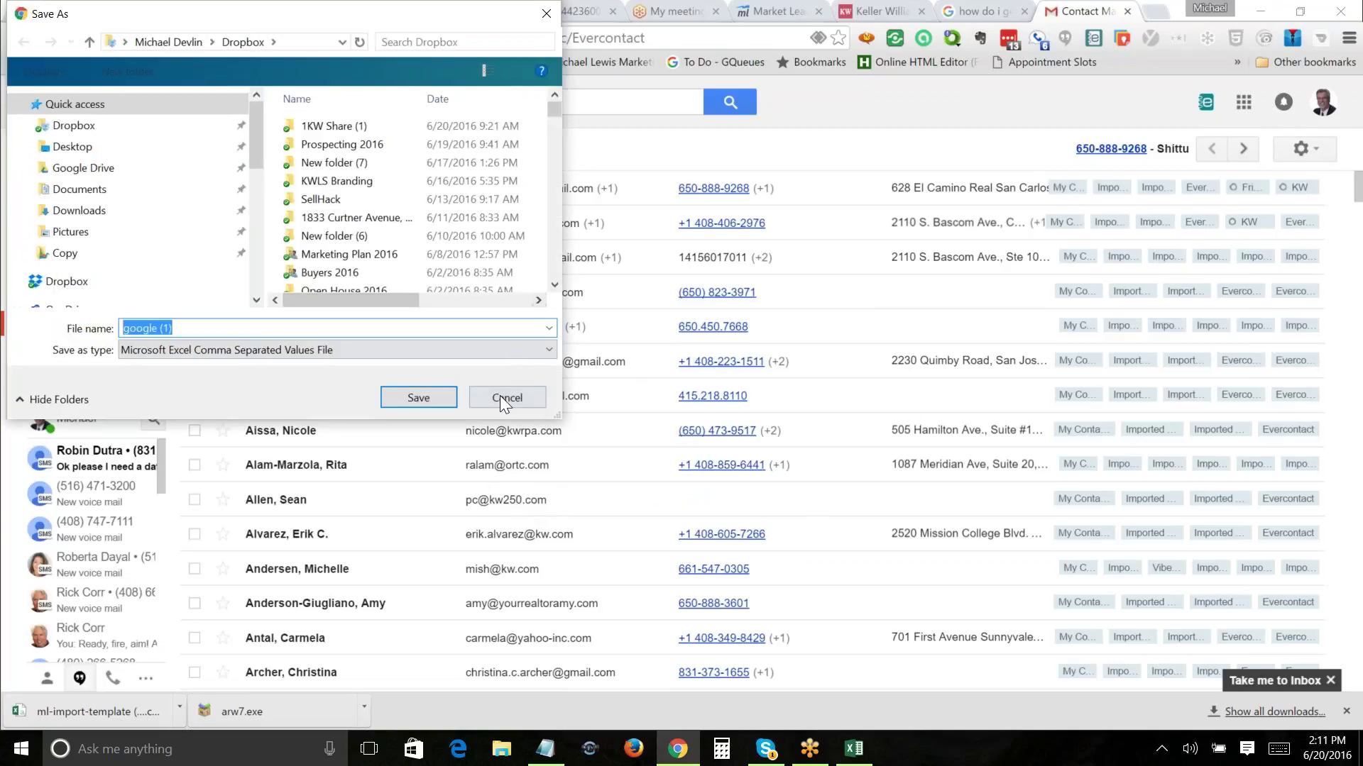
click(115, 146)
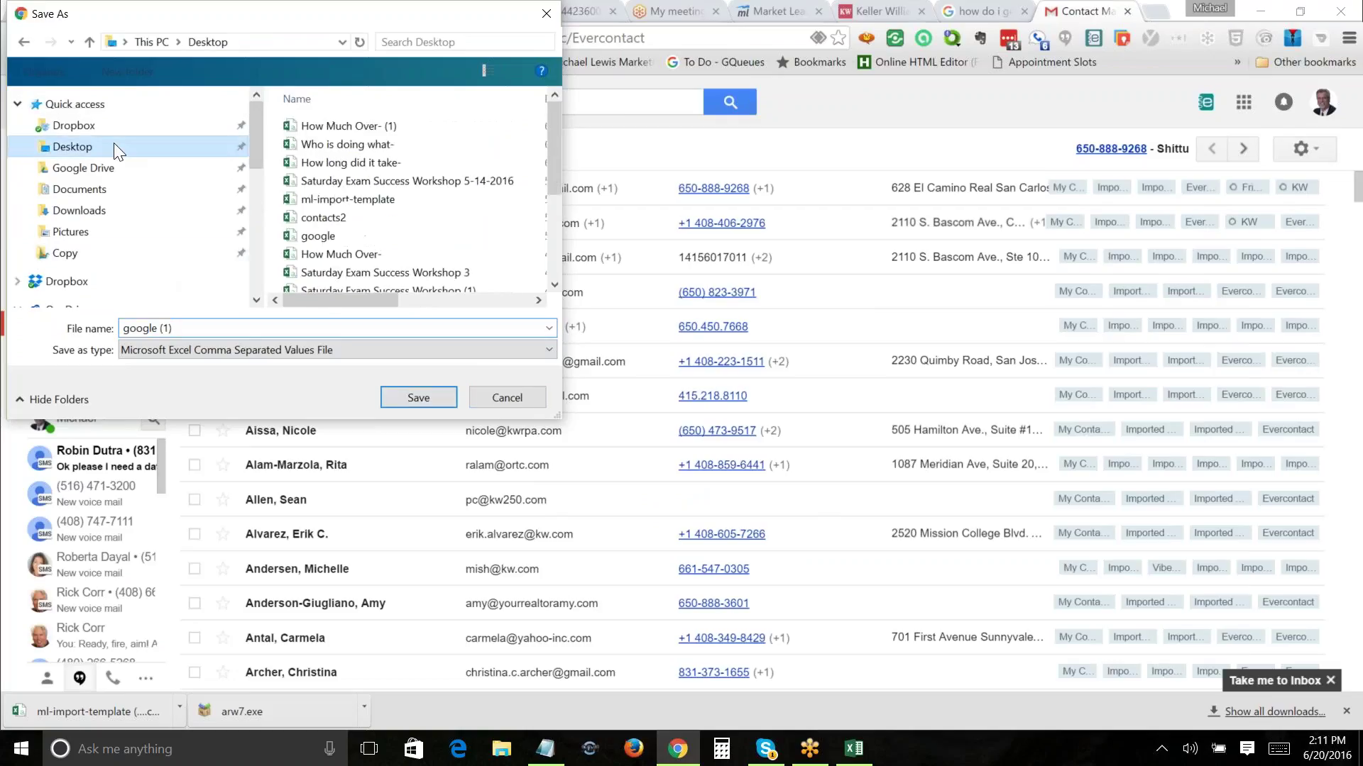
click(411, 400)
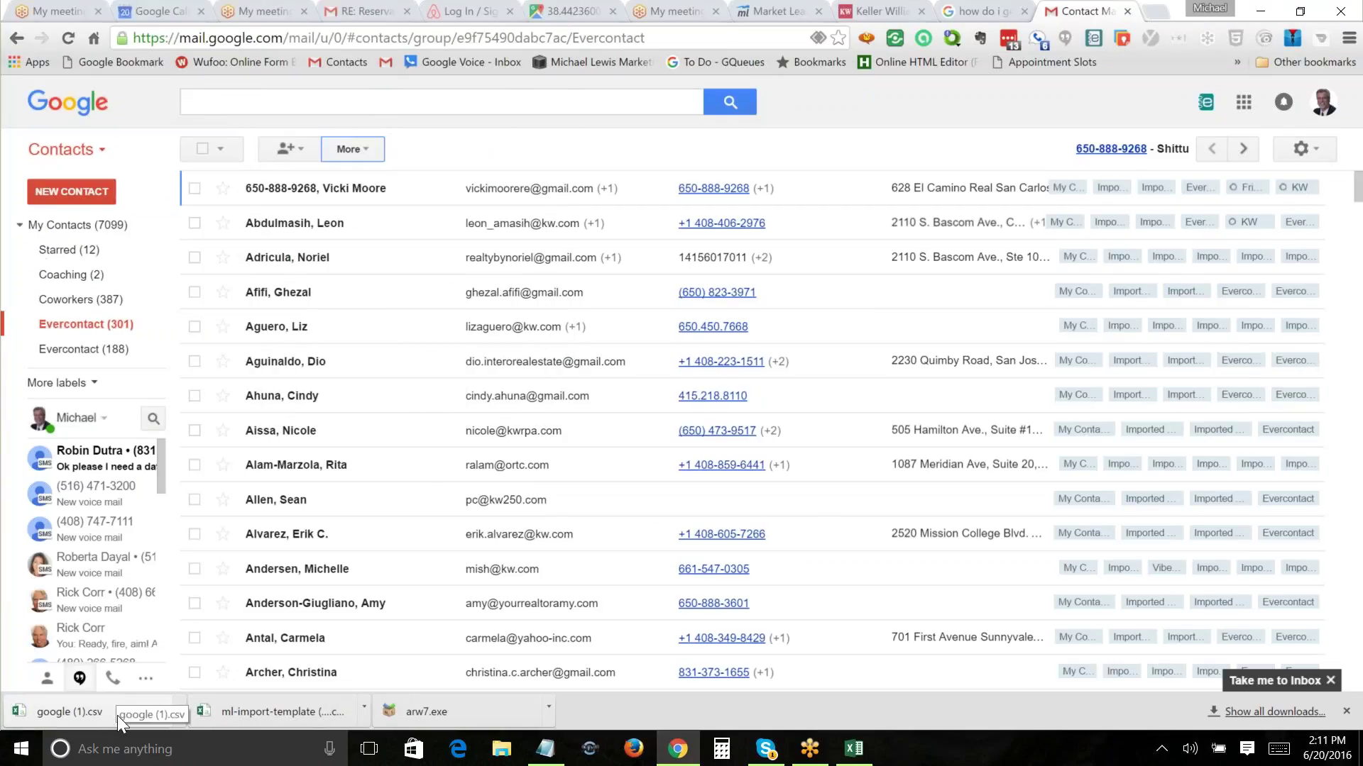
- Check the exported google (1).csv in Excel, then minimize Excel
click(117, 717)
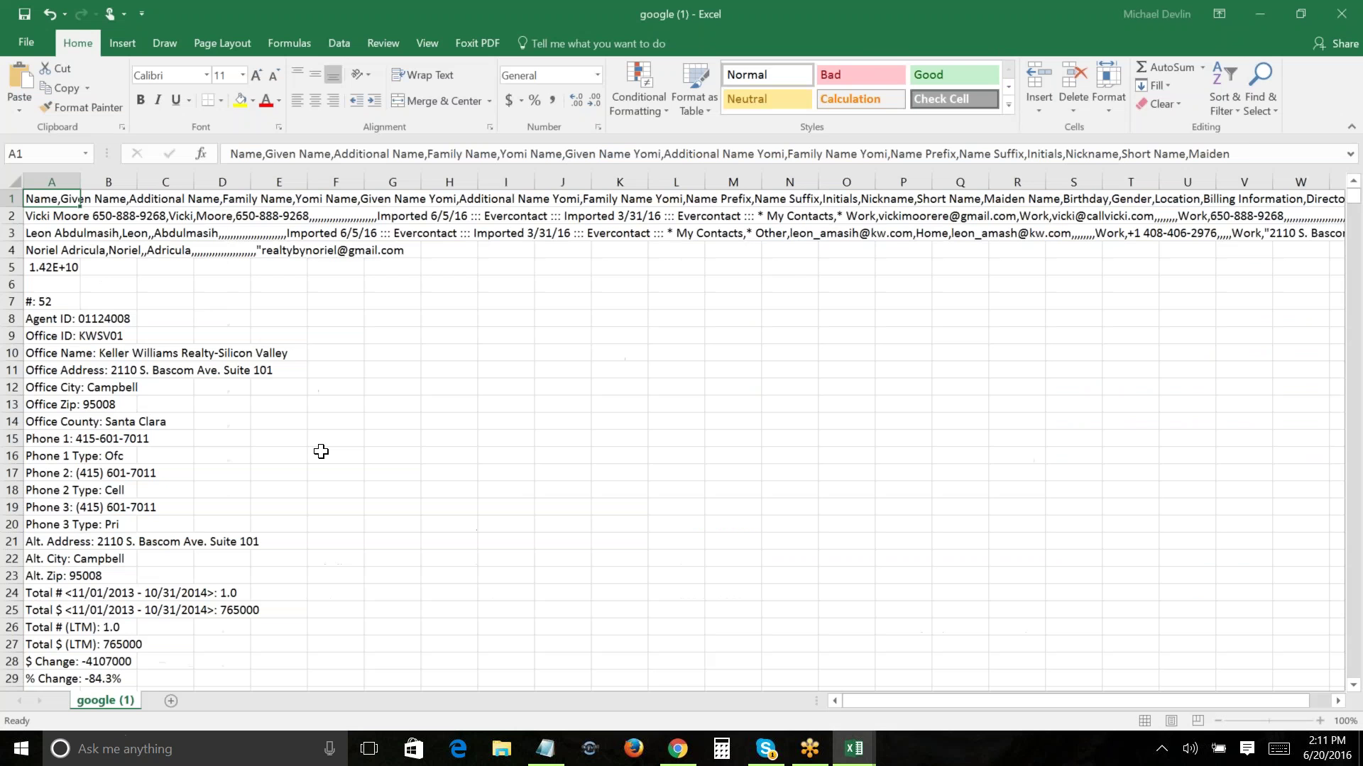
click(12, 184)
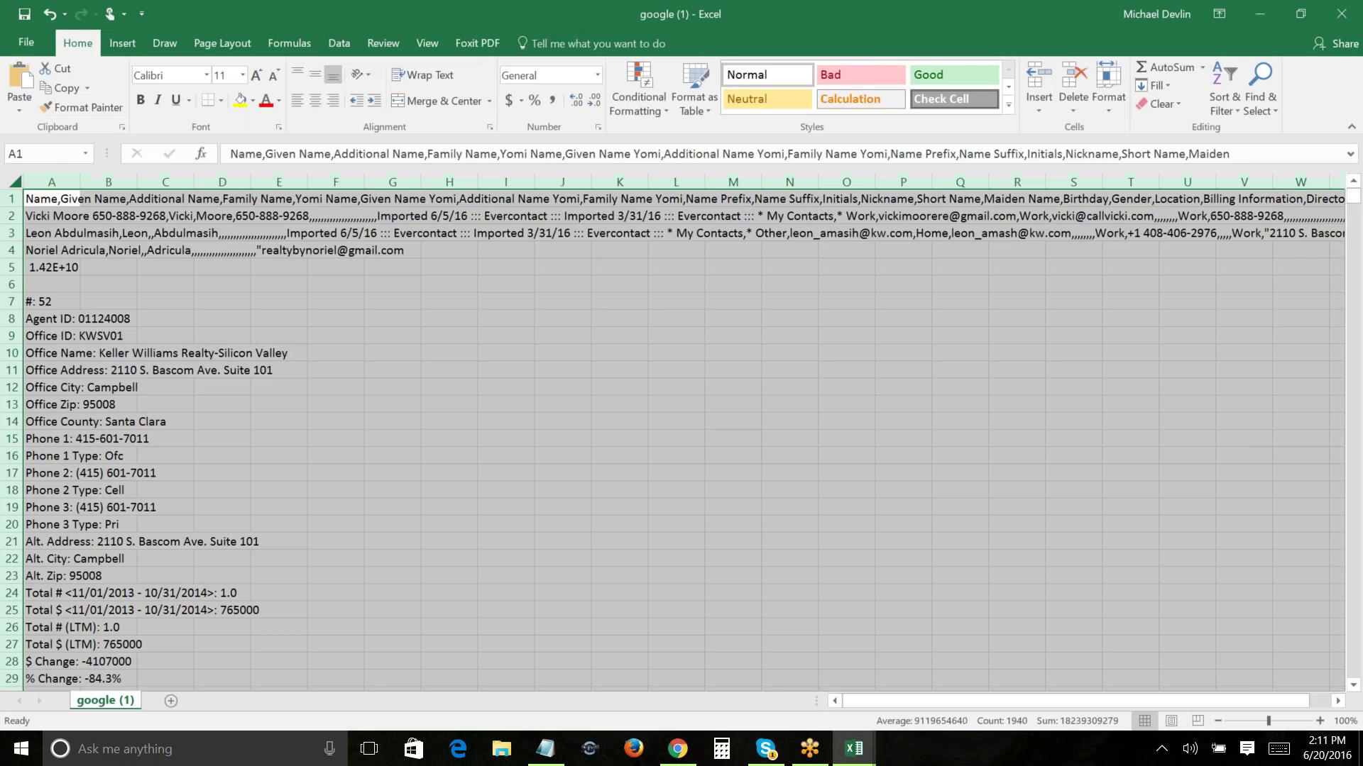
click(1261, 13)
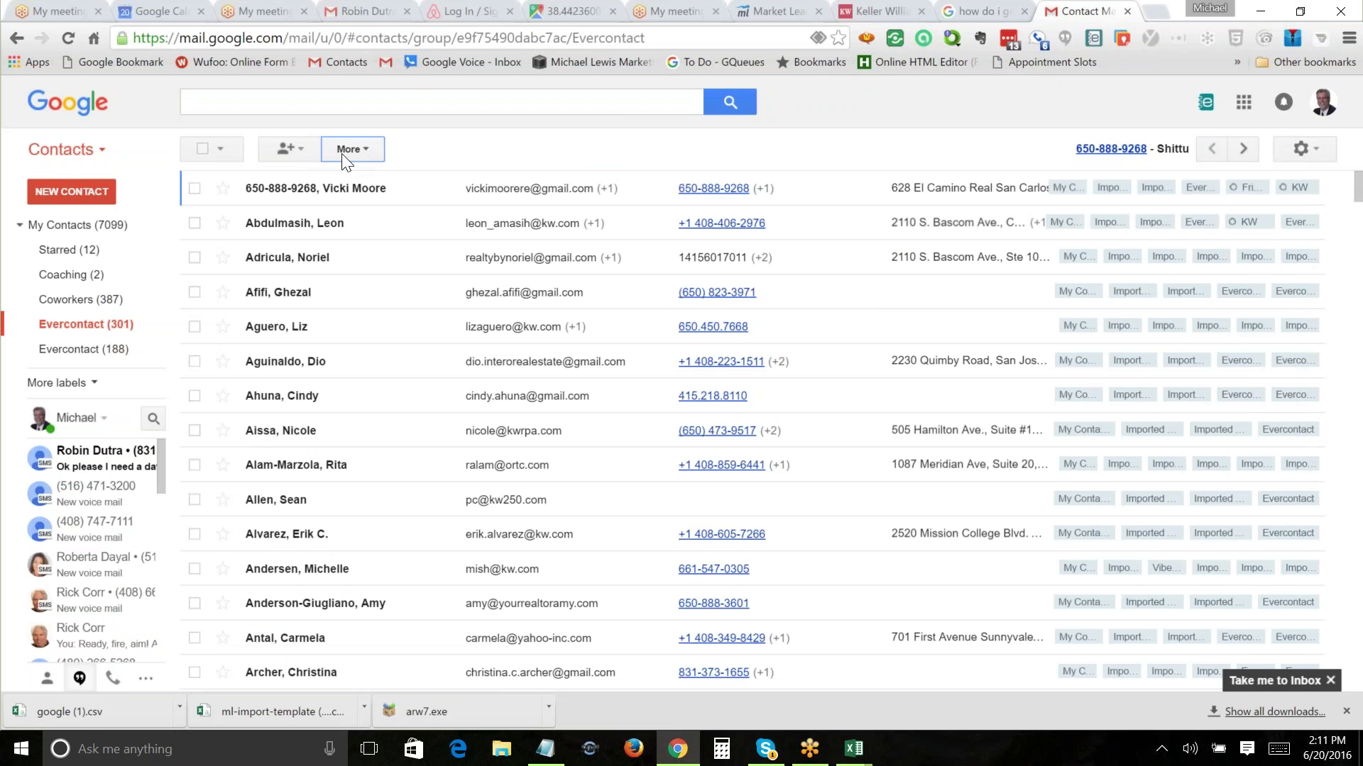
- Export the Evercontact group in Outlook CSV format as contacts.csv and open it in Excel
click(362, 150)
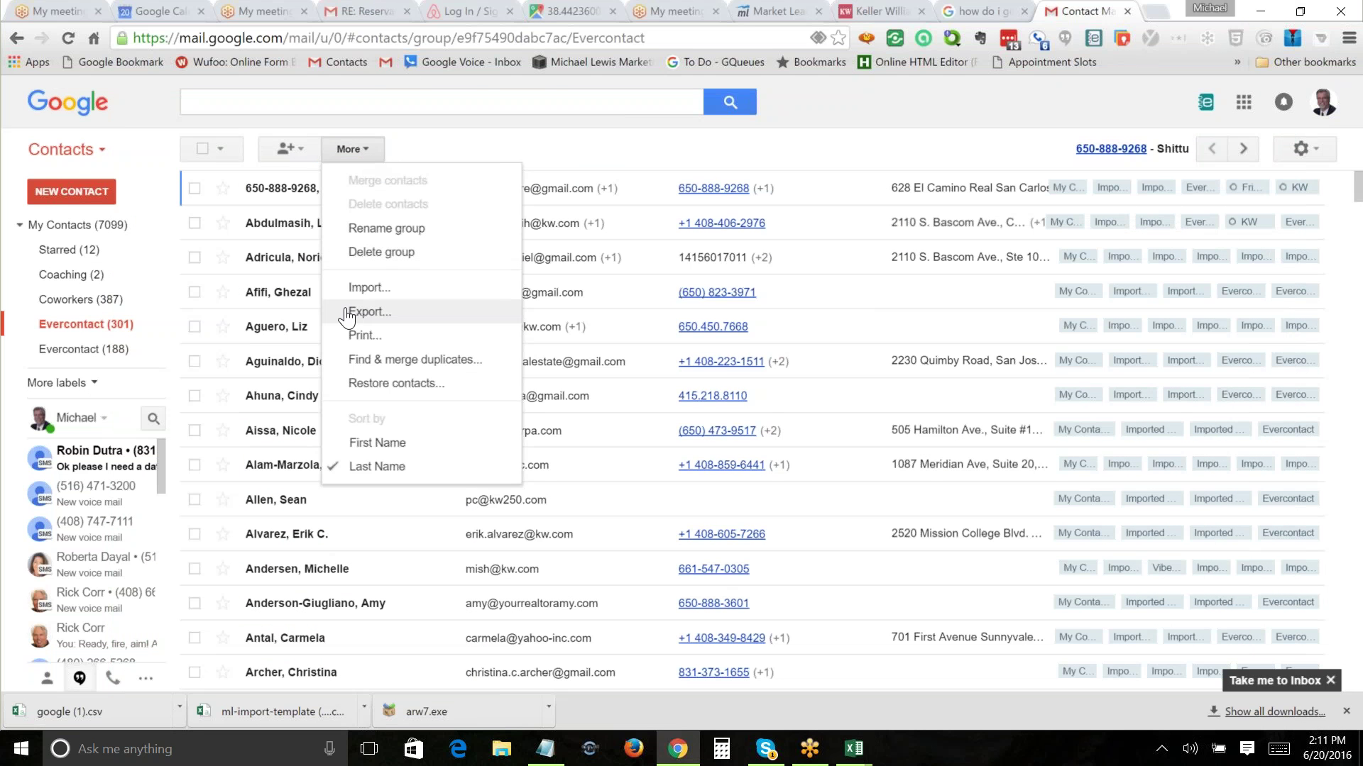
click(353, 312)
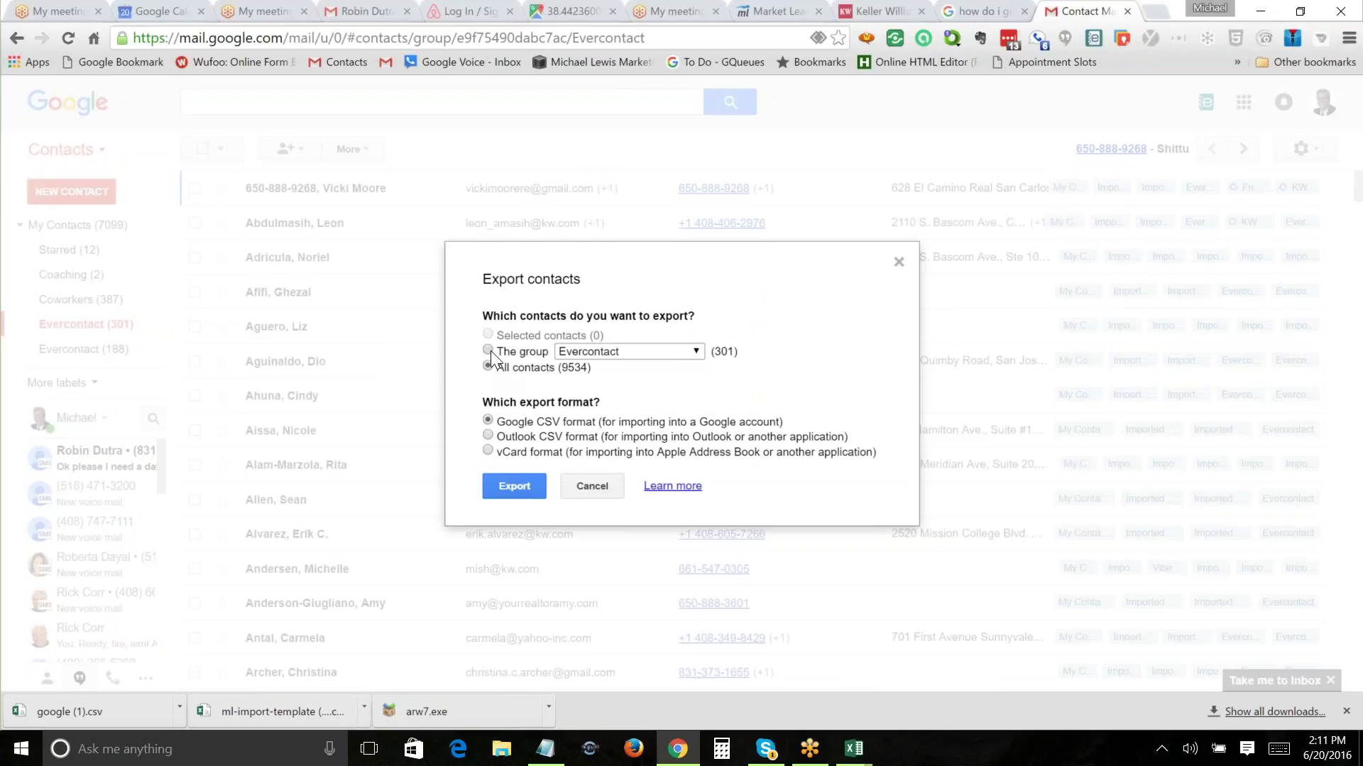
click(487, 436)
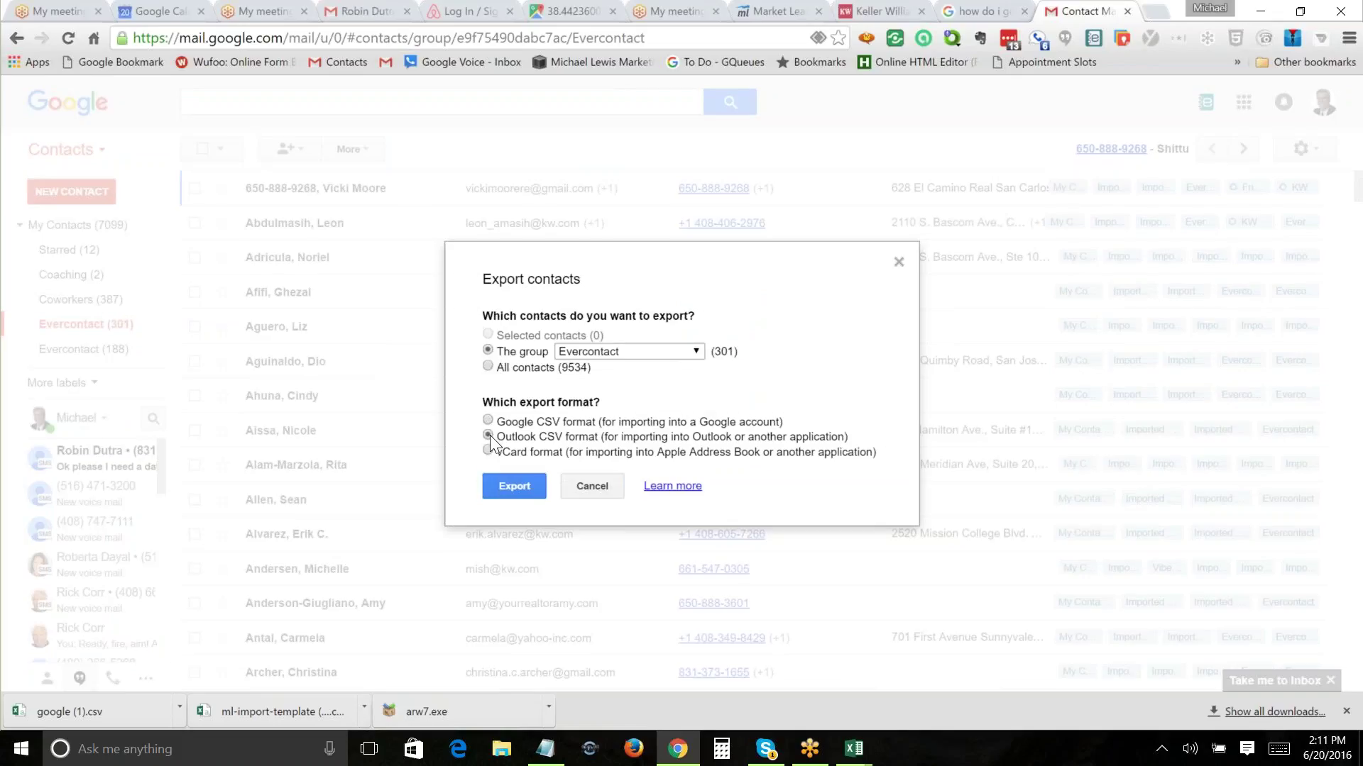
click(506, 486)
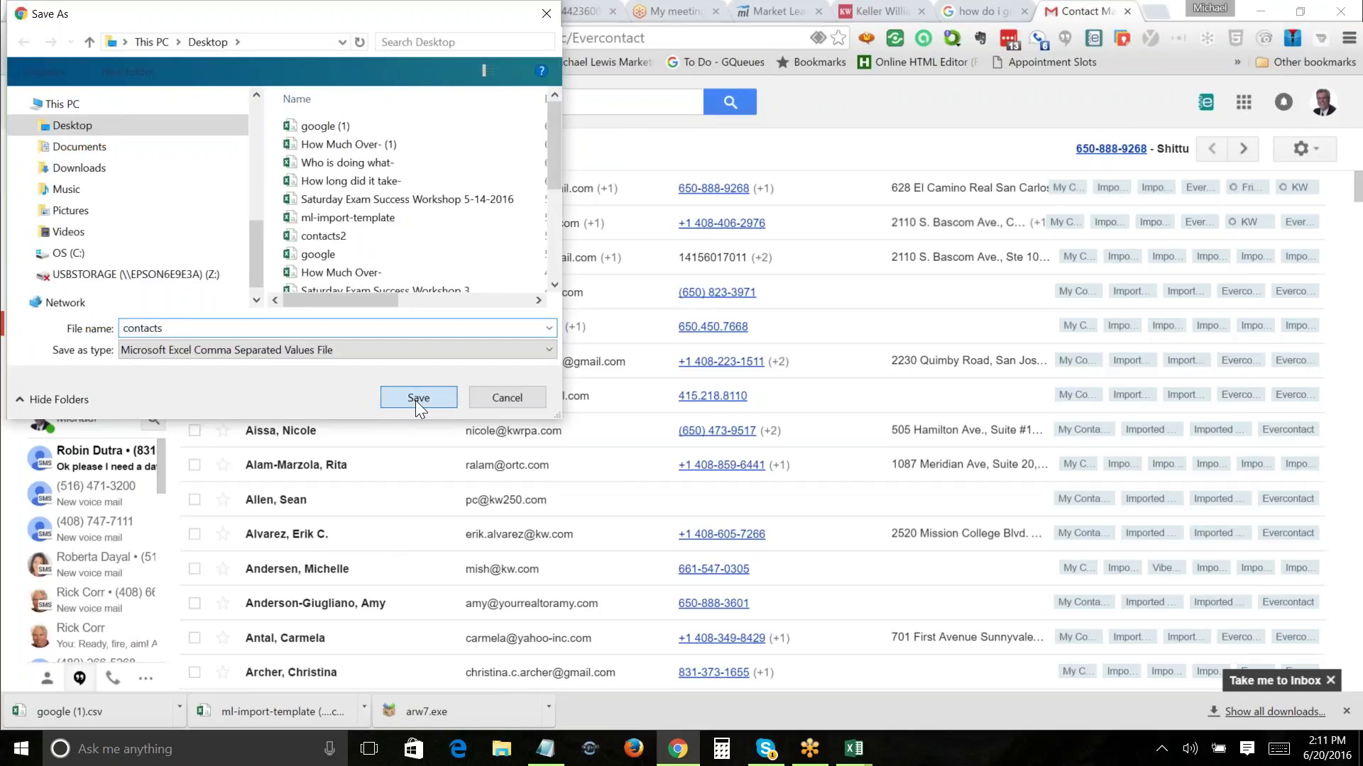
click(416, 400)
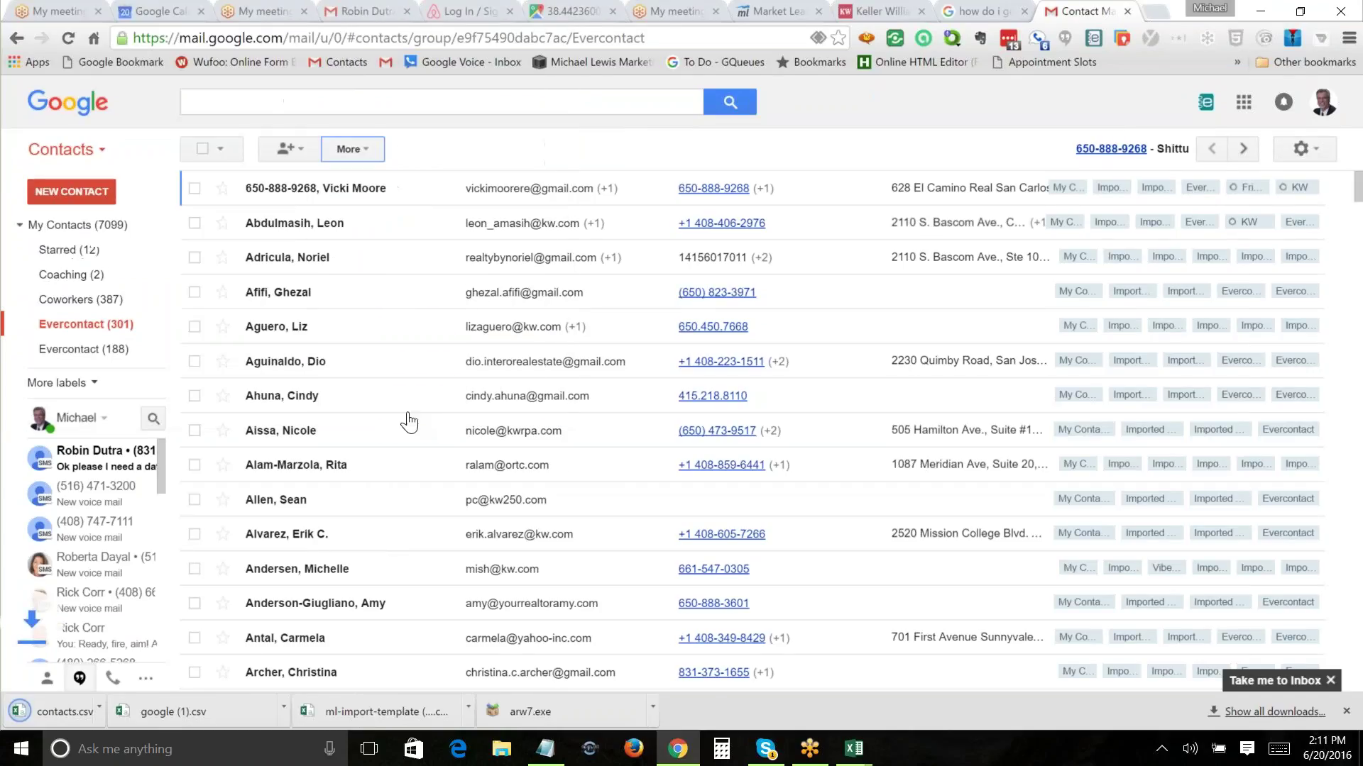
click(79, 710)
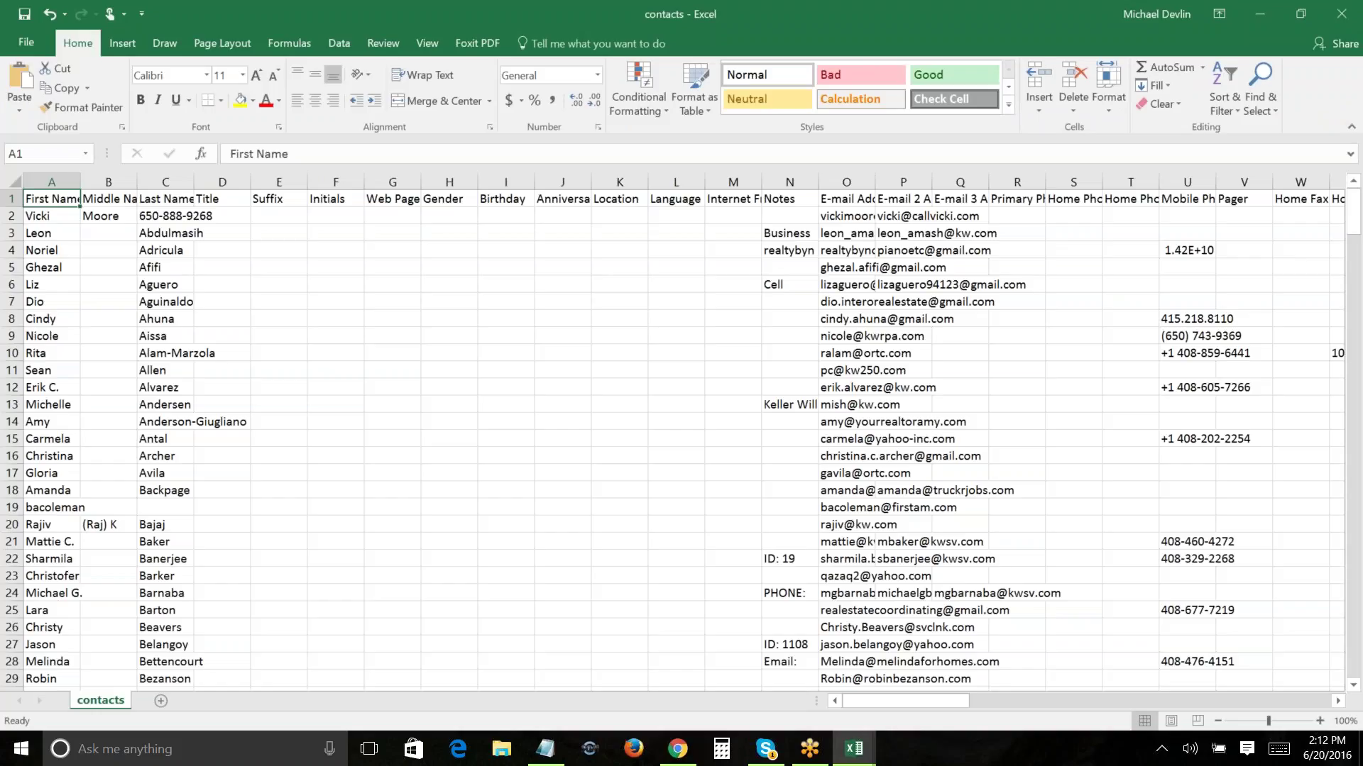
- Copy the first names in column A of contacts and switch to ml-import-template (4)
click(117, 183)
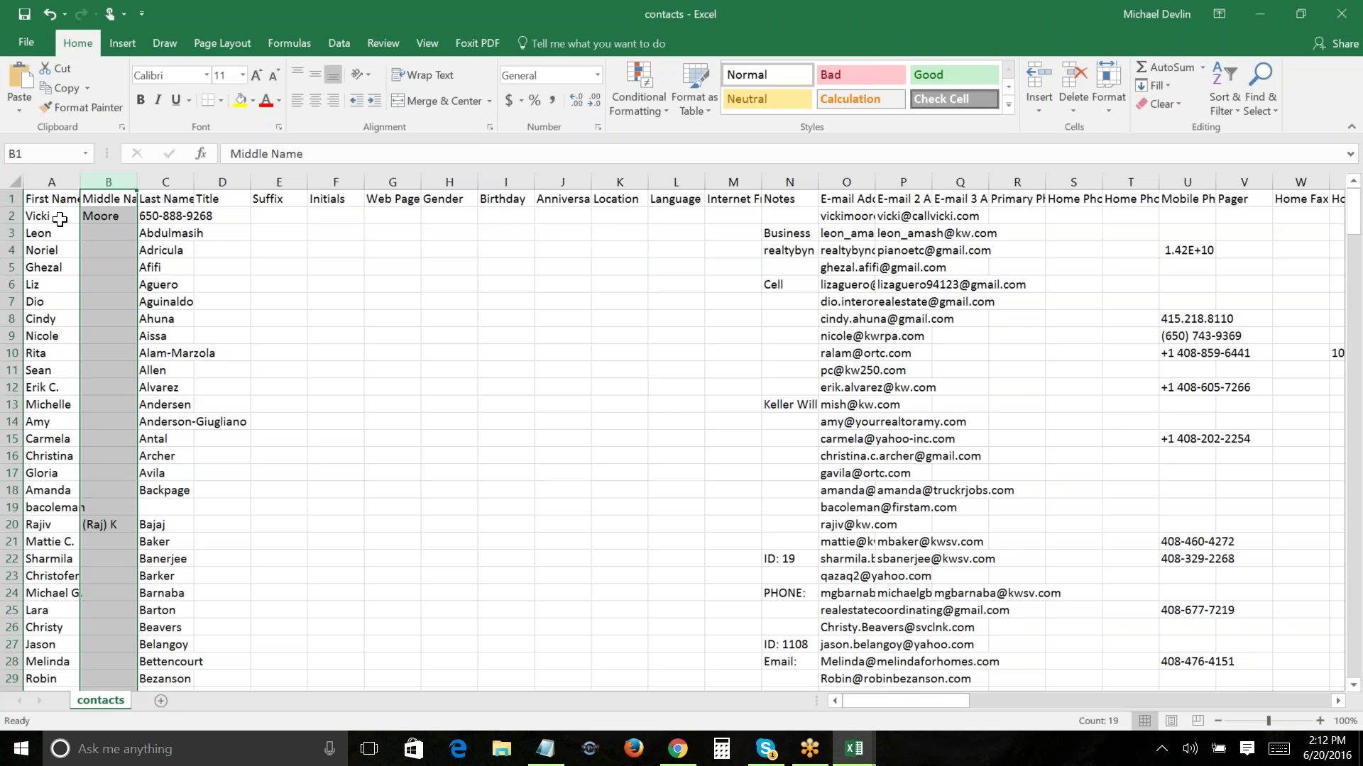
drag(49, 212, 62, 624)
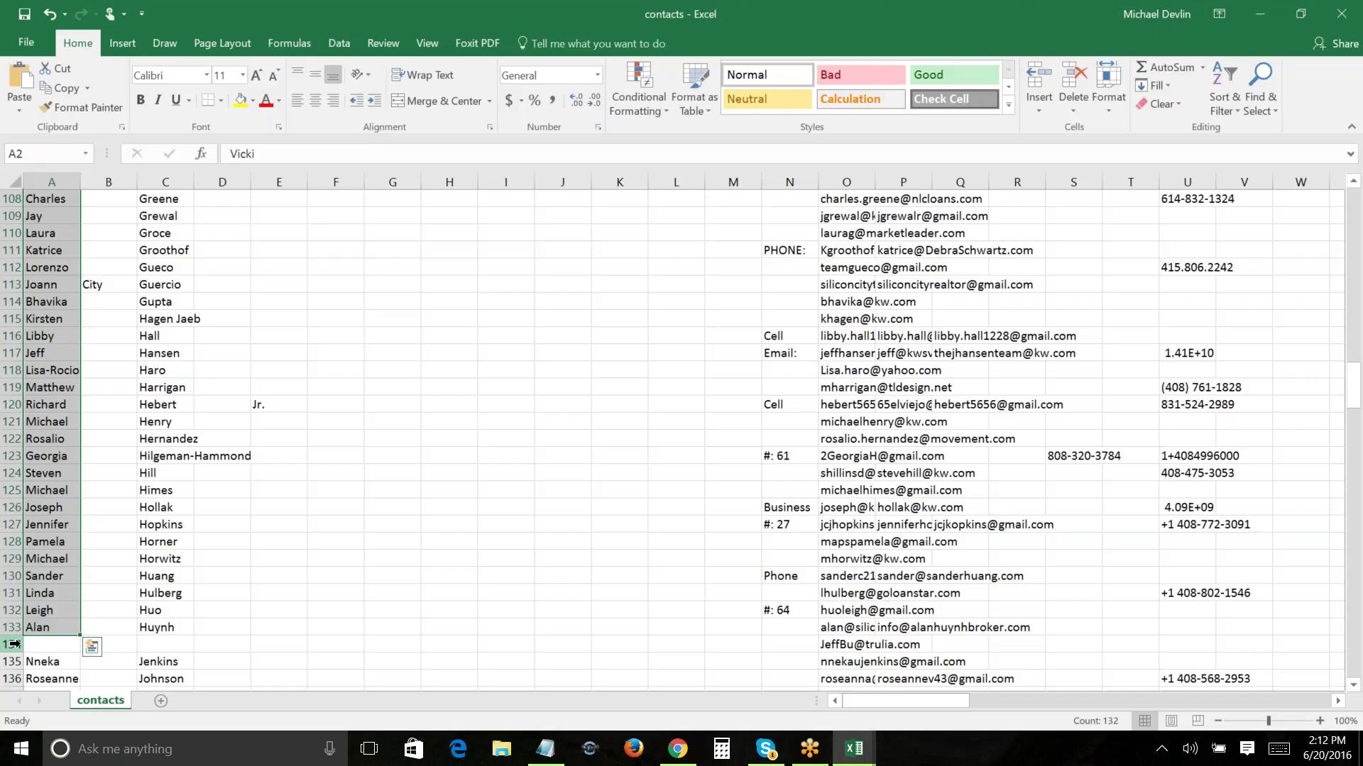
key(ctrl+c)
click(855, 752)
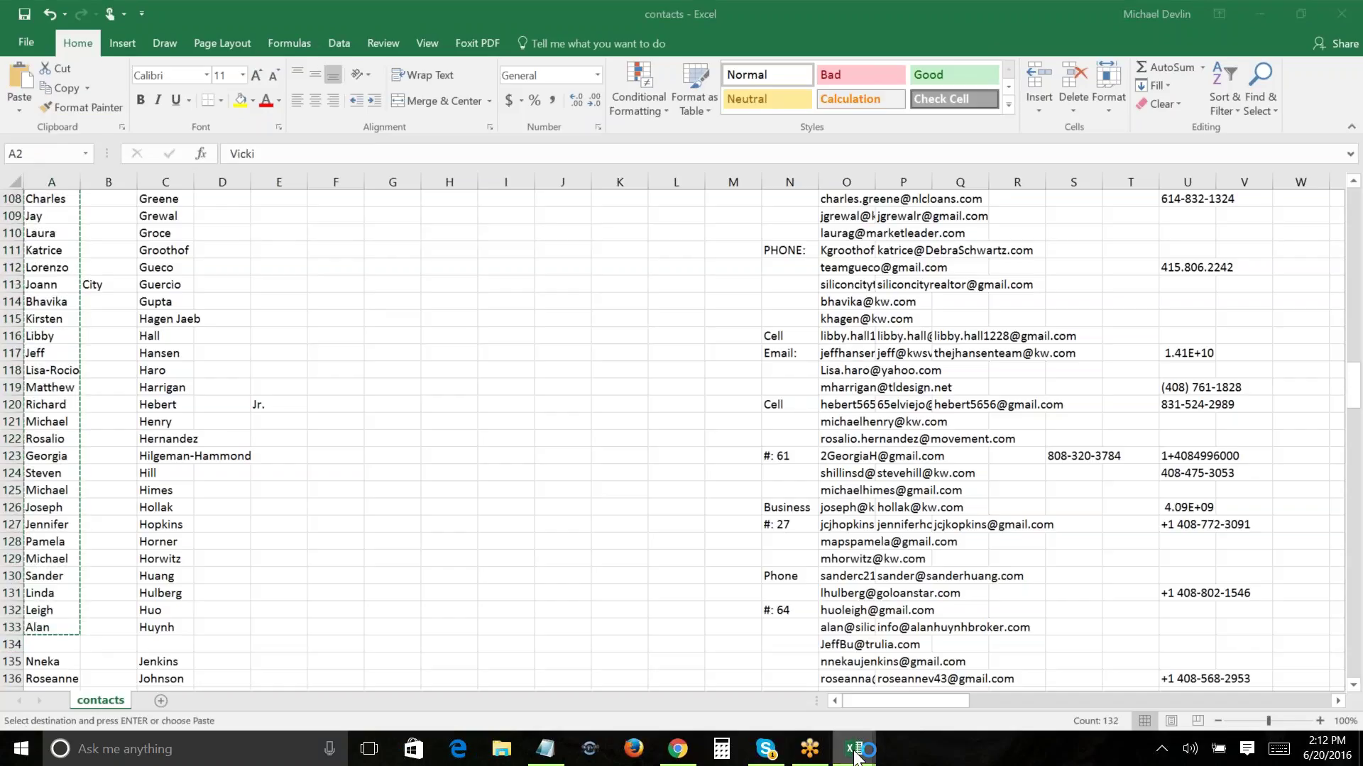
click(728, 687)
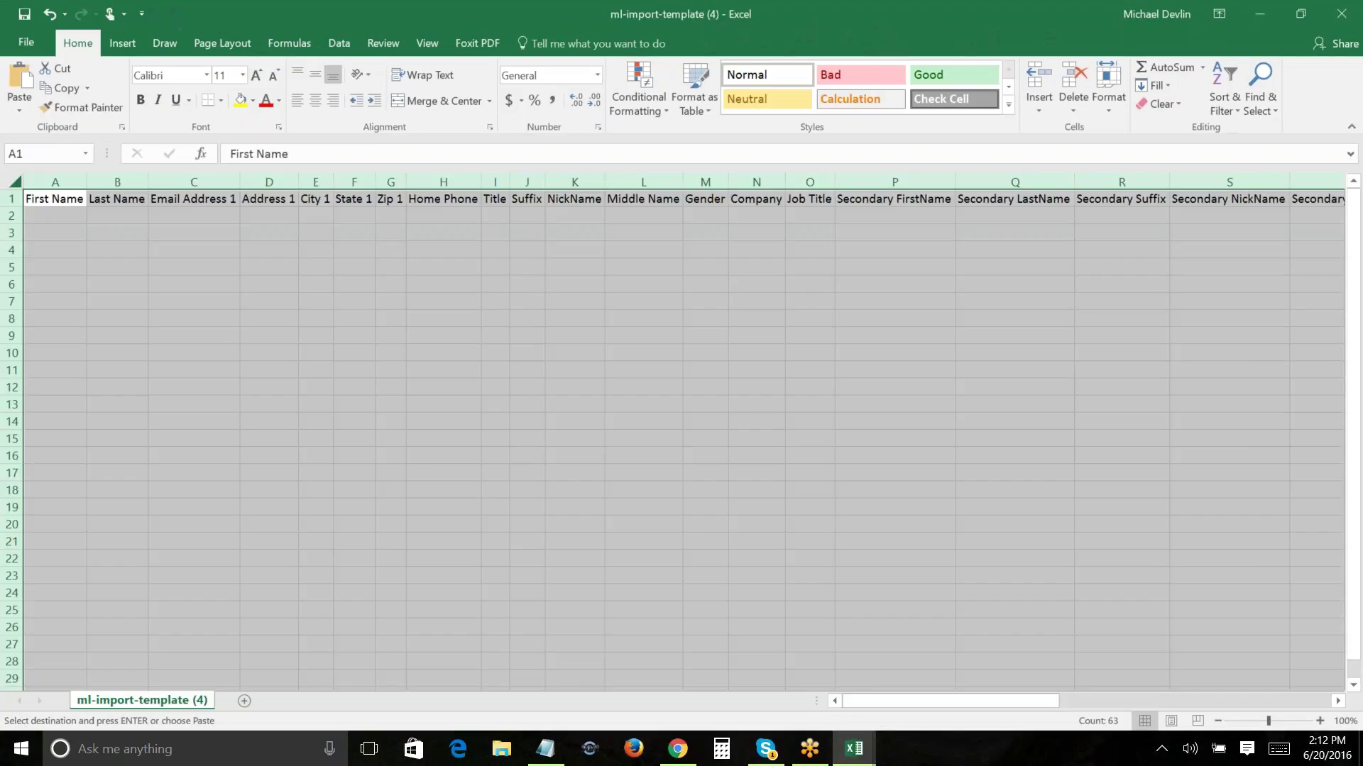
- Paste the first names into the template's First Name column from A2 down
click(43, 217)
key(ctrl+v)
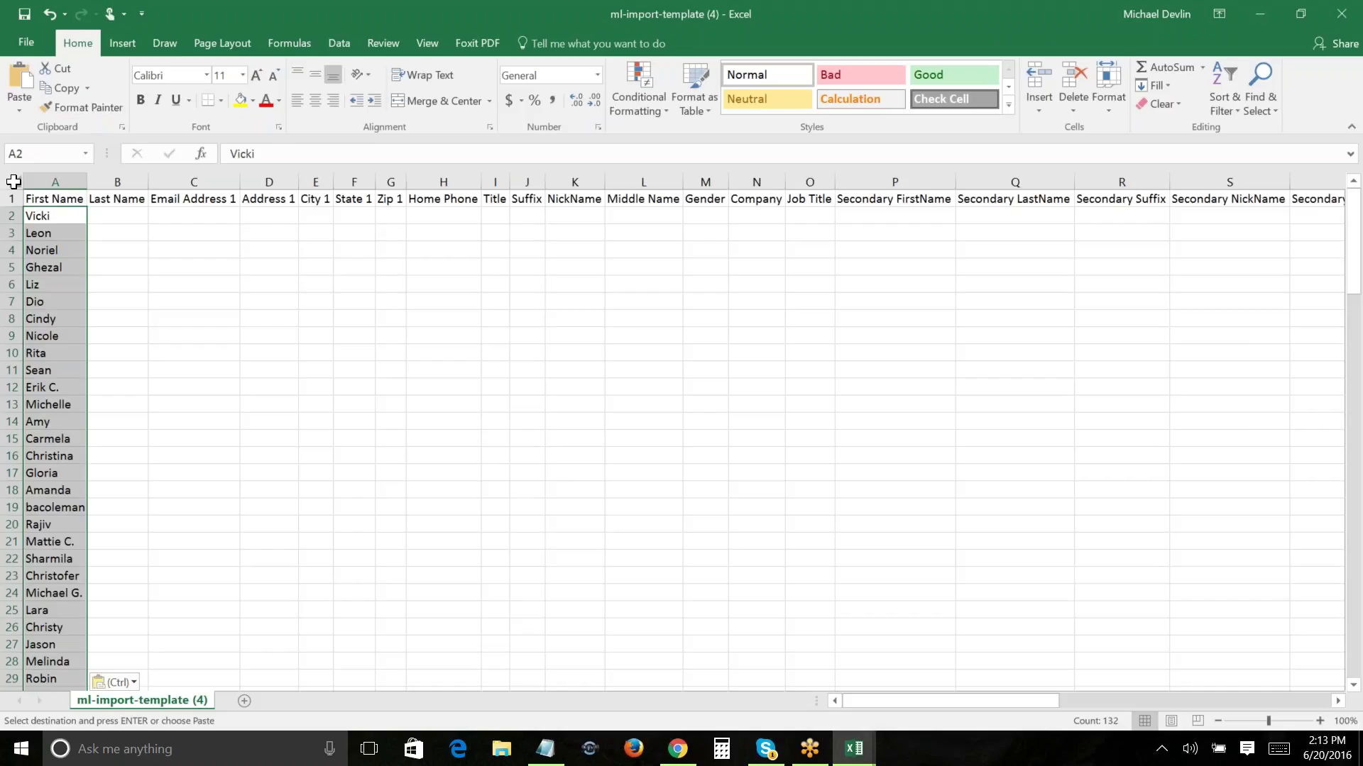
click(14, 182)
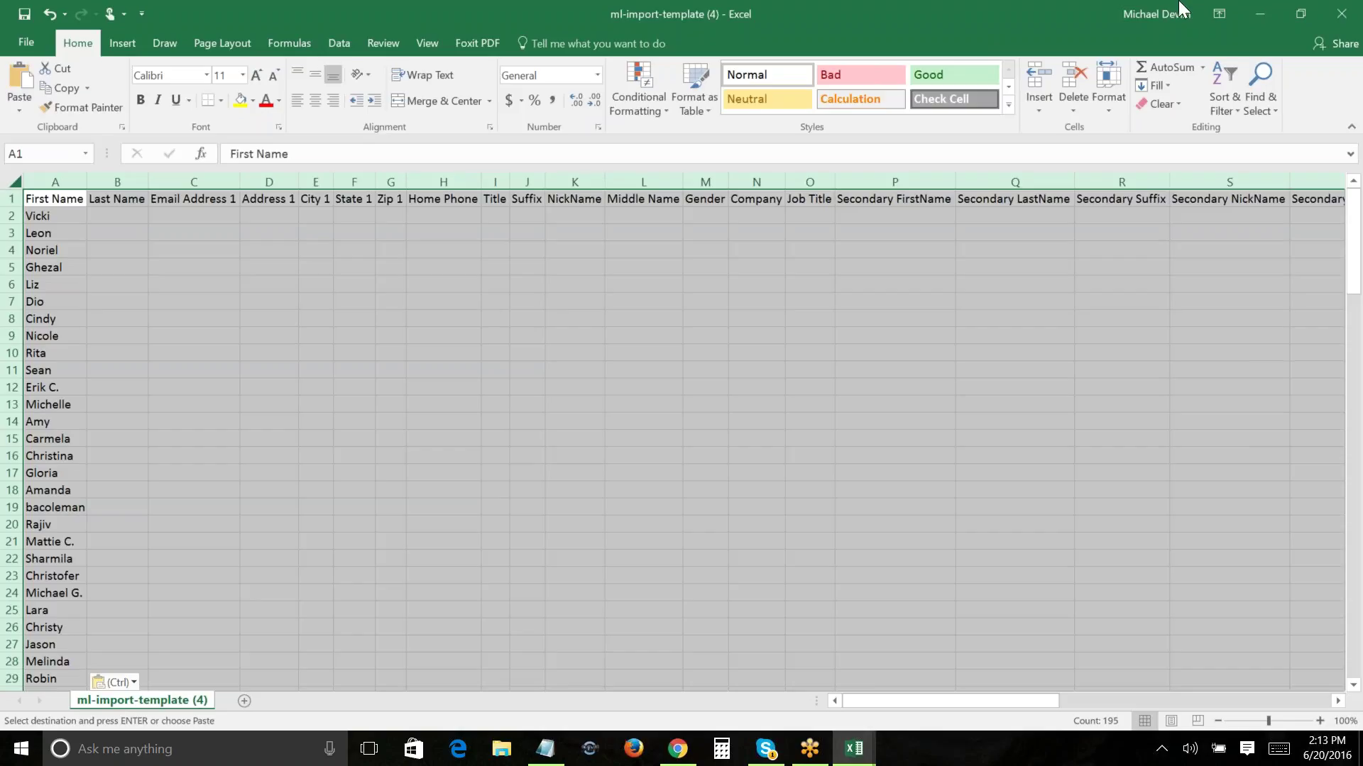
click(1296, 11)
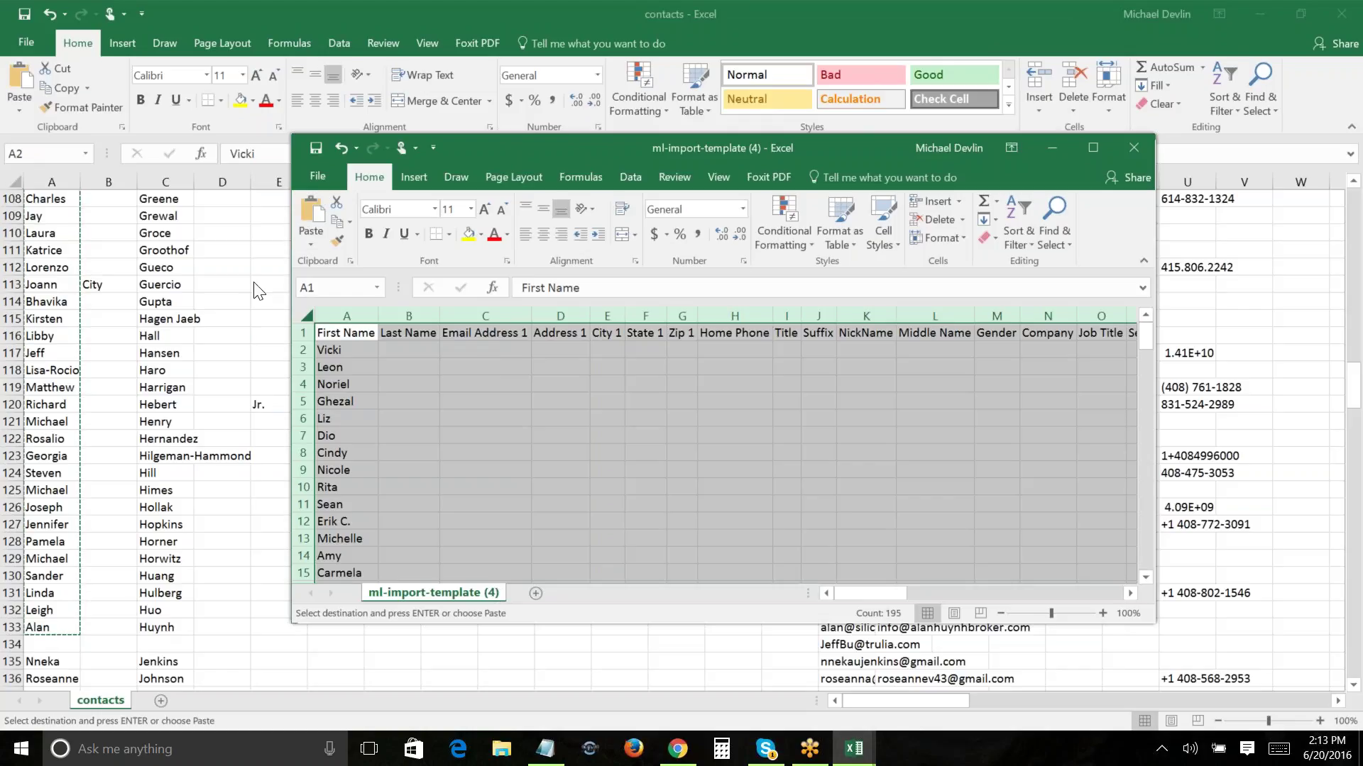
click(318, 178)
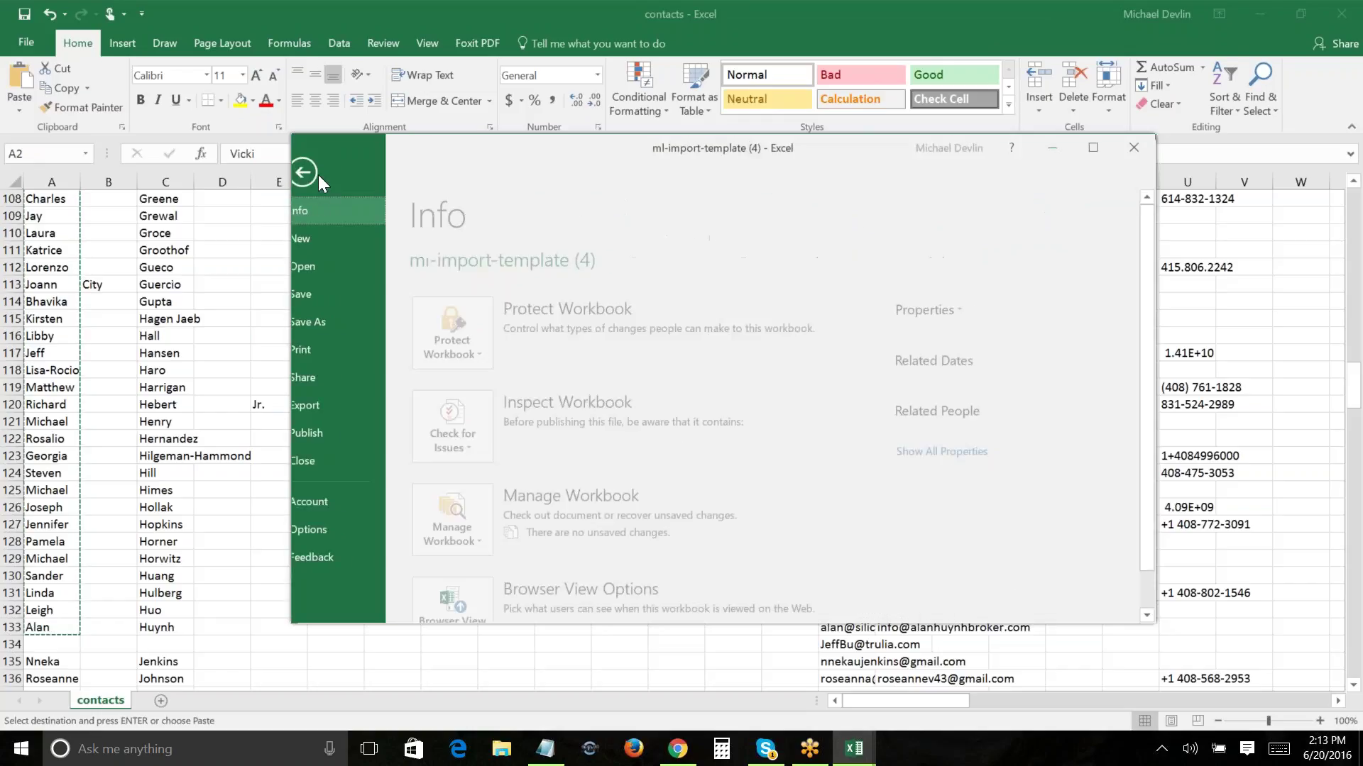
- Save the template as CSV, then save a Desktop copy named ml-import-template 6-20-2016
click(326, 292)
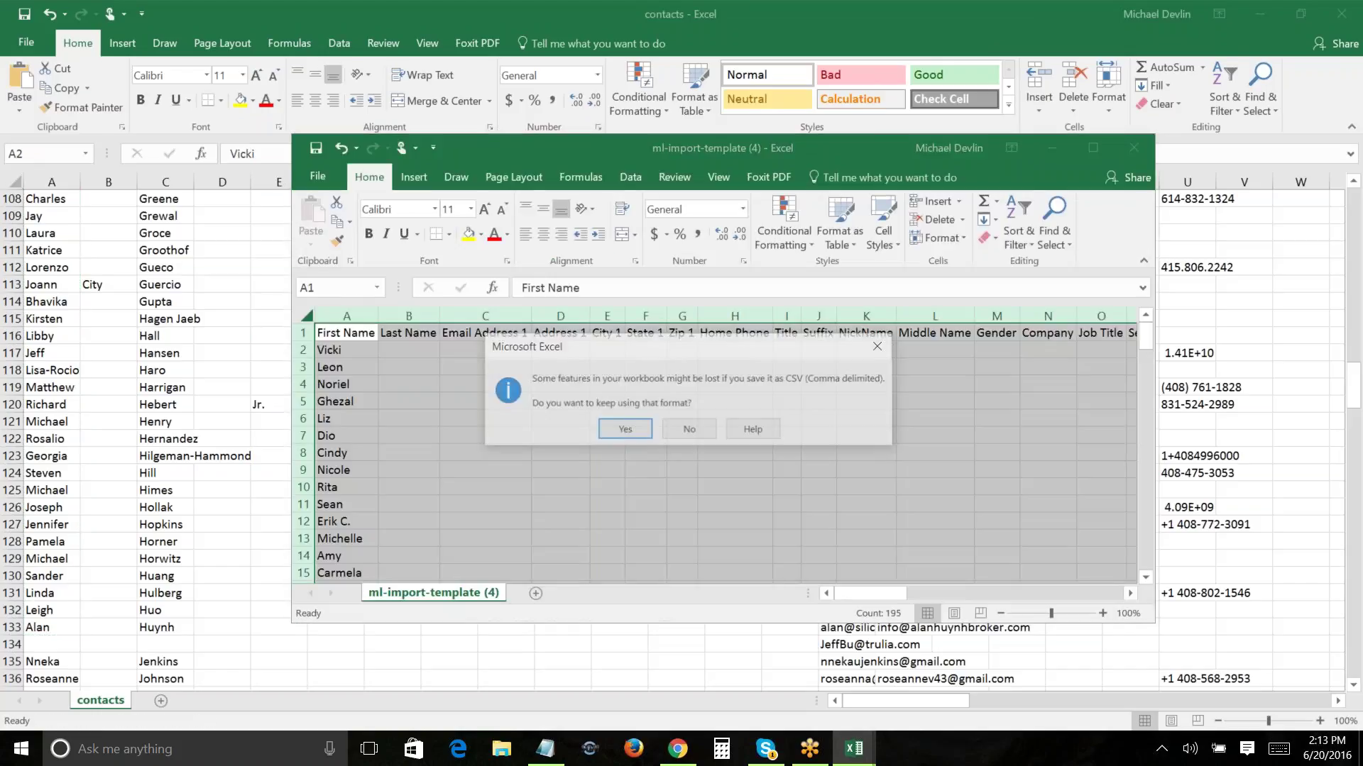
click(624, 430)
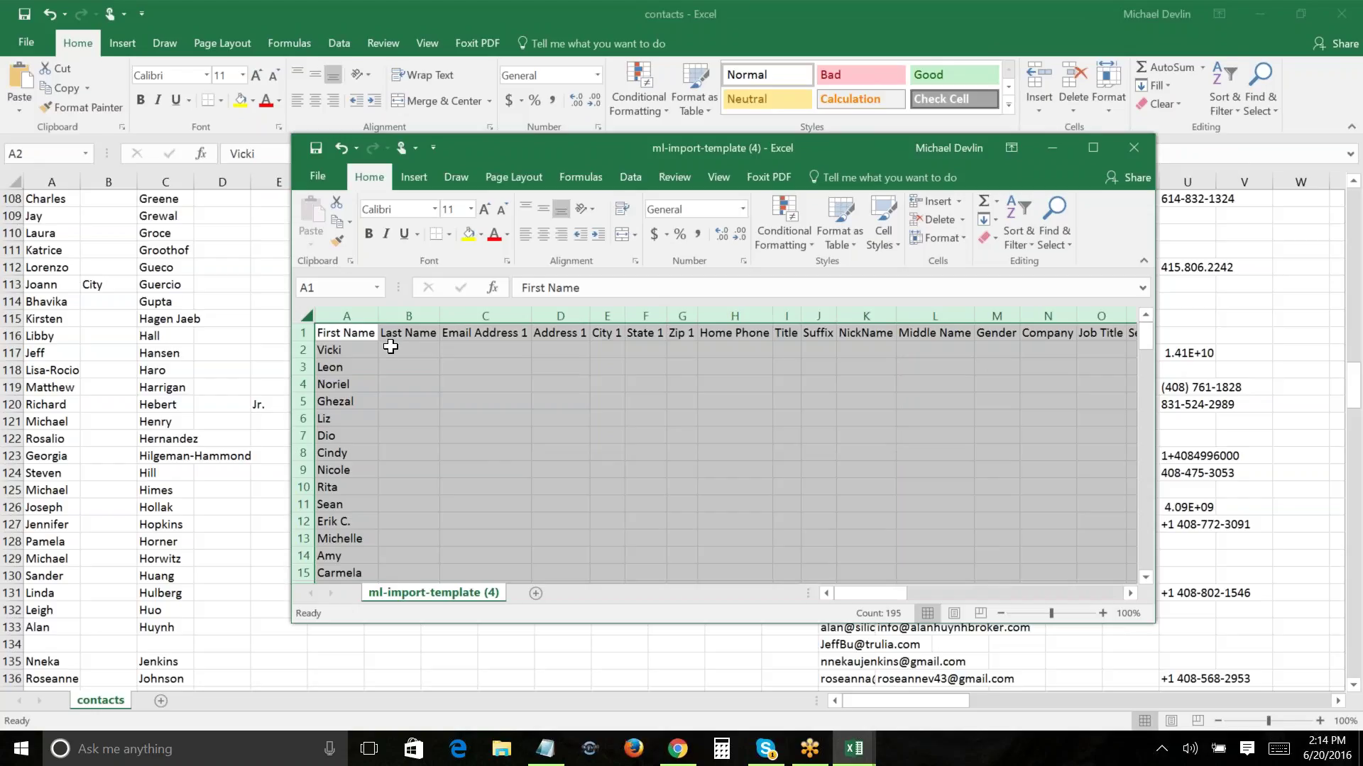
click(325, 177)
click(356, 321)
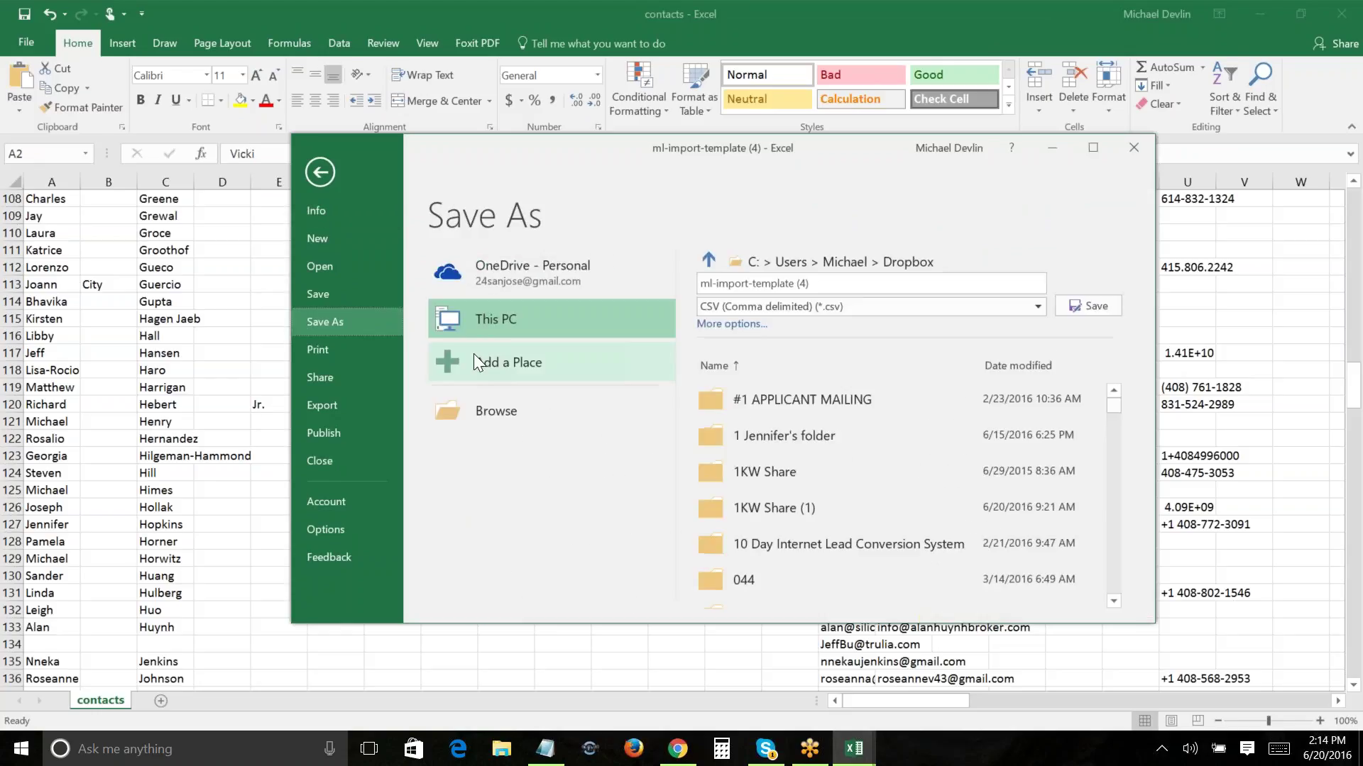
click(496, 409)
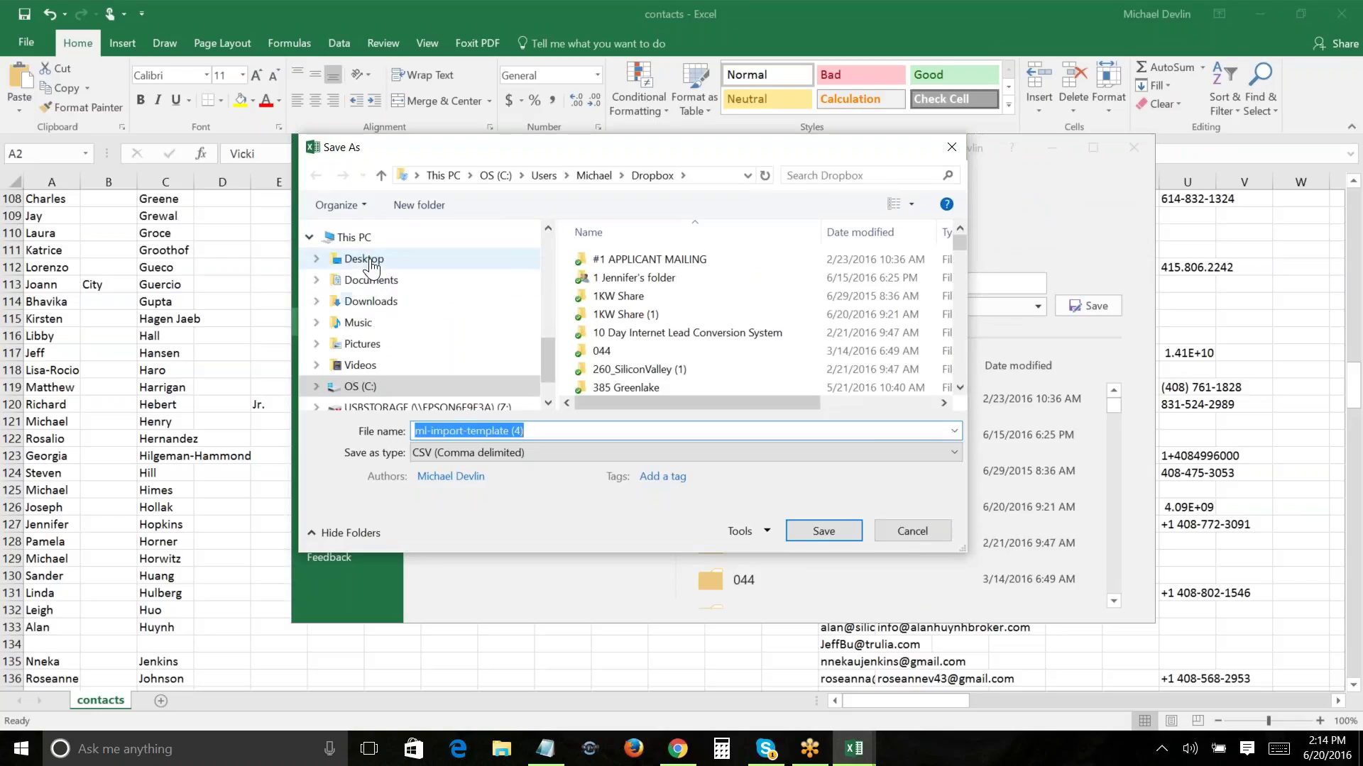
click(363, 259)
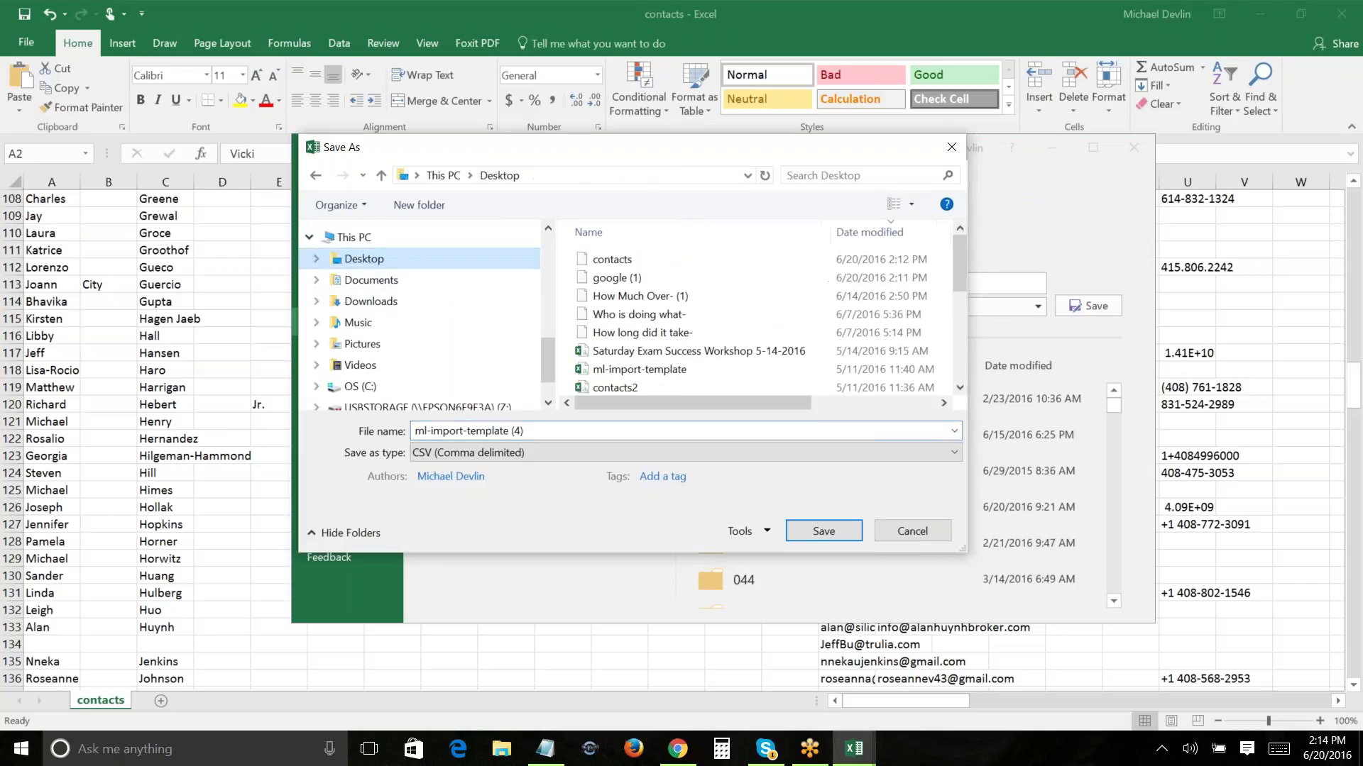
click(539, 433)
key(BackSpace)
key(BackSpace)
key(BackSpace)
key(BackSpace)
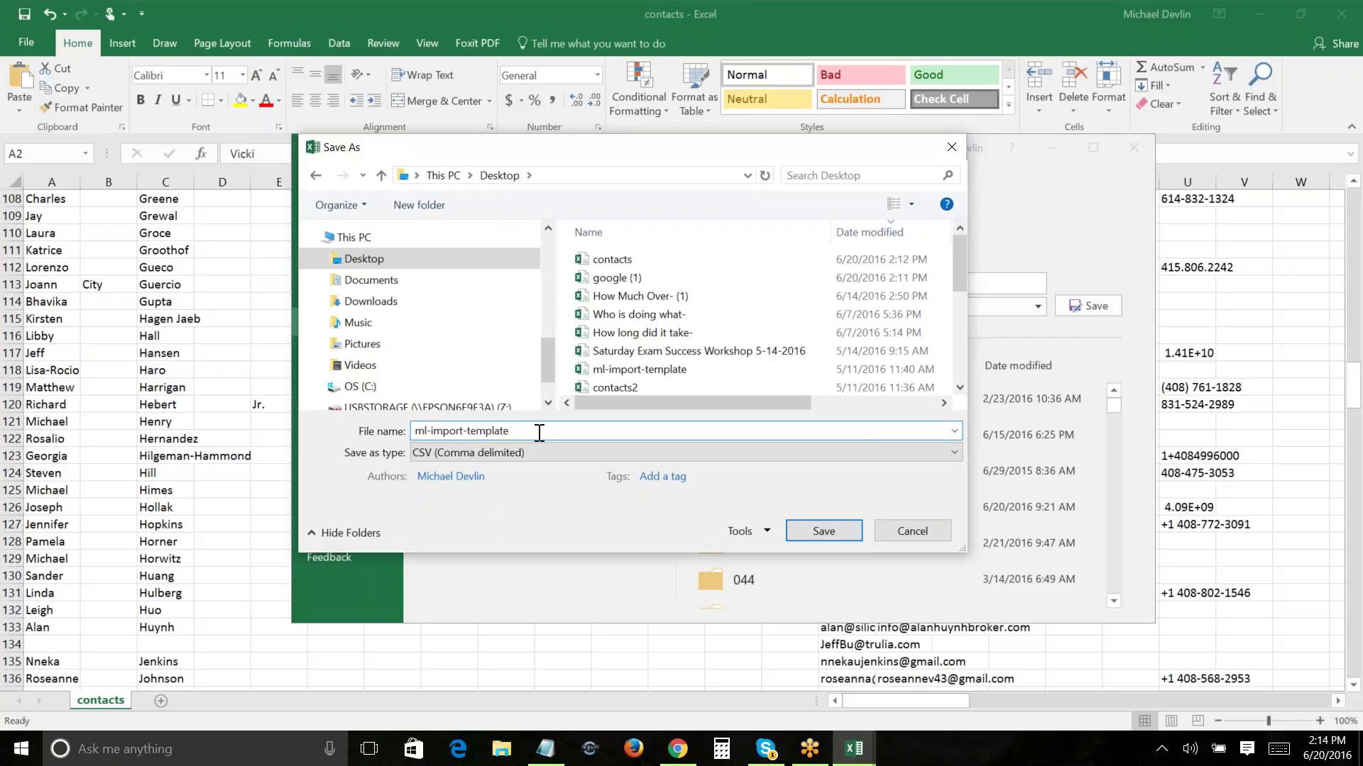
text(6-20-2016)
click(807, 527)
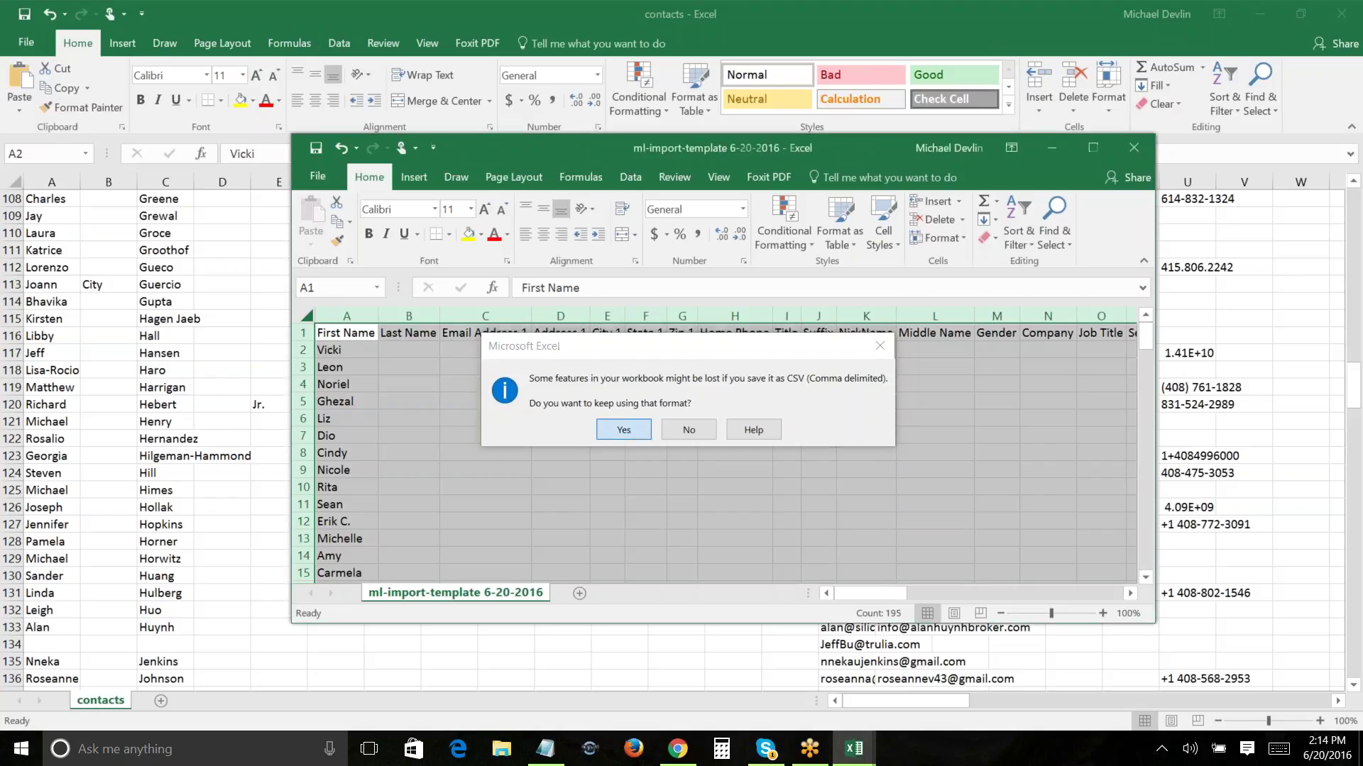
click(632, 431)
- Close the workbook without saving further changes and minimize Excel
click(1130, 149)
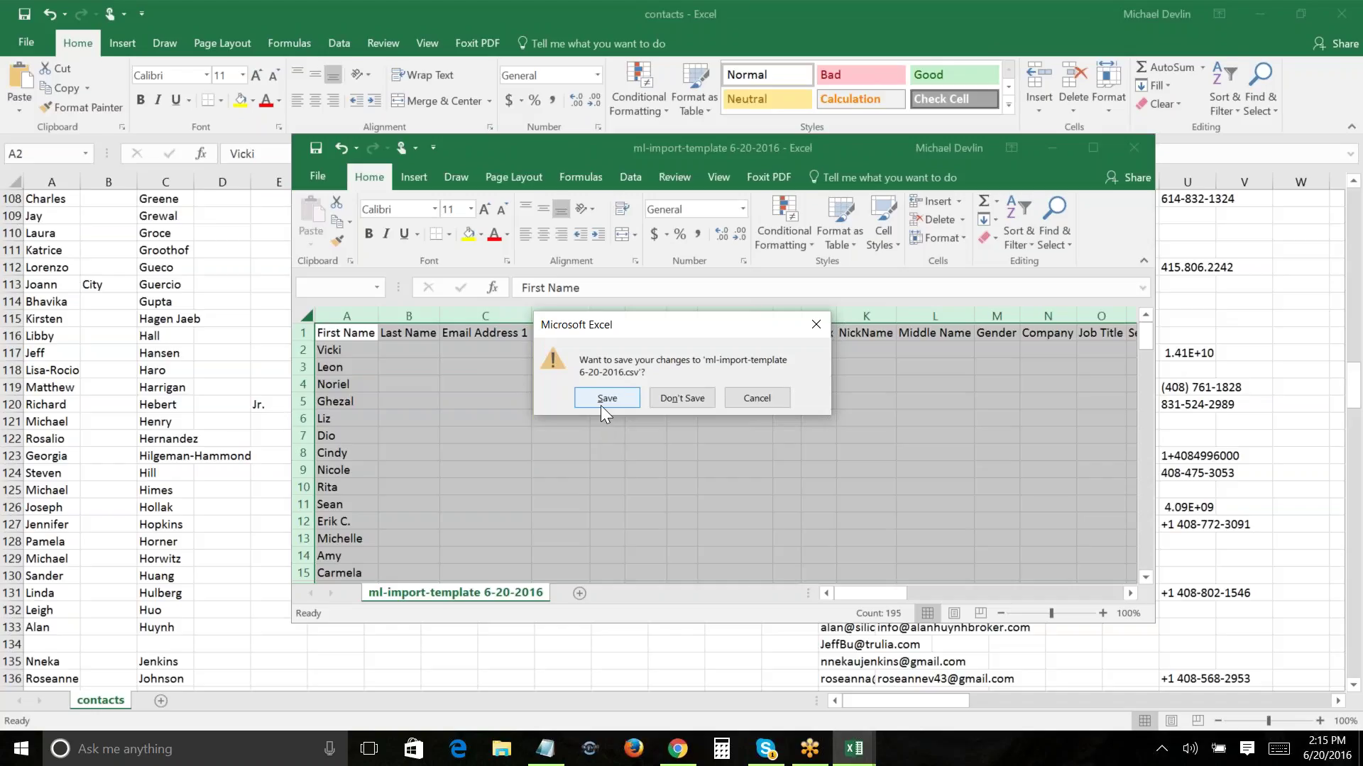
click(682, 399)
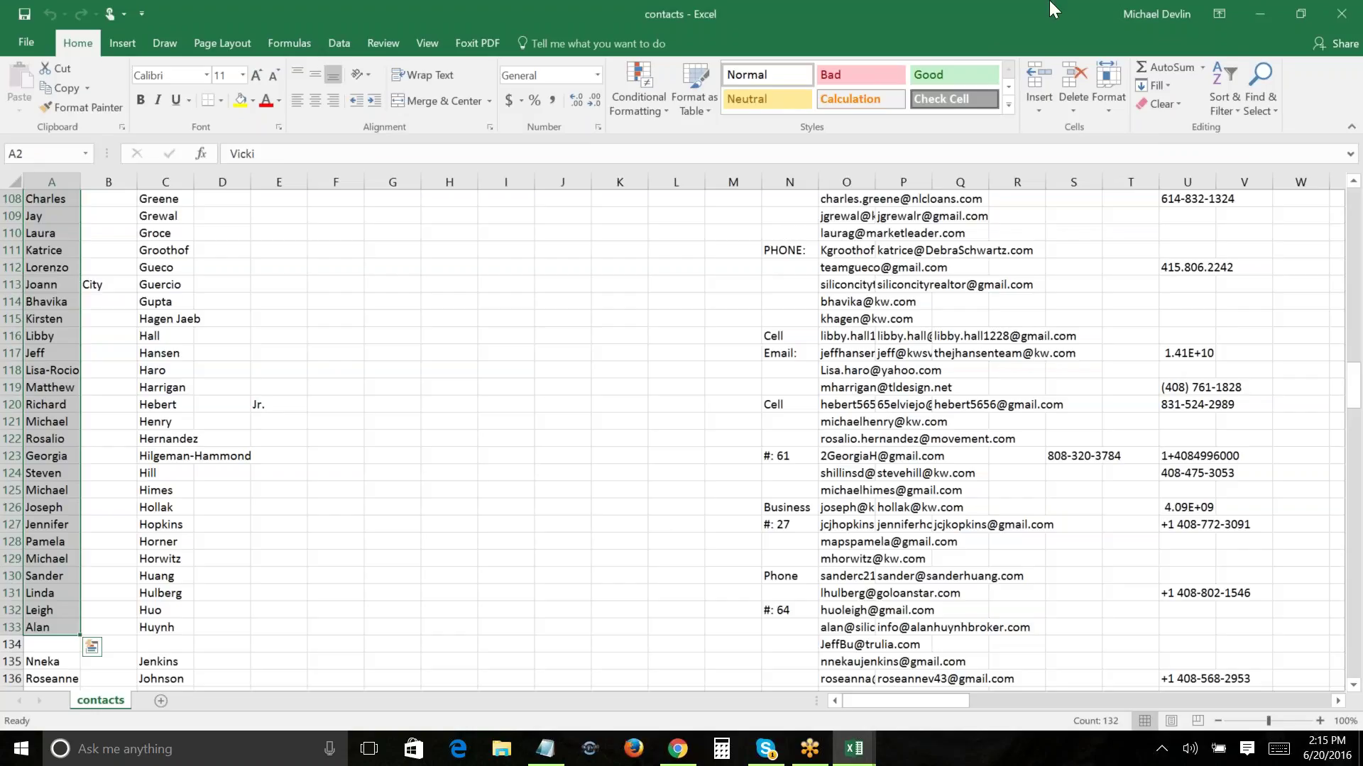
click(1259, 13)
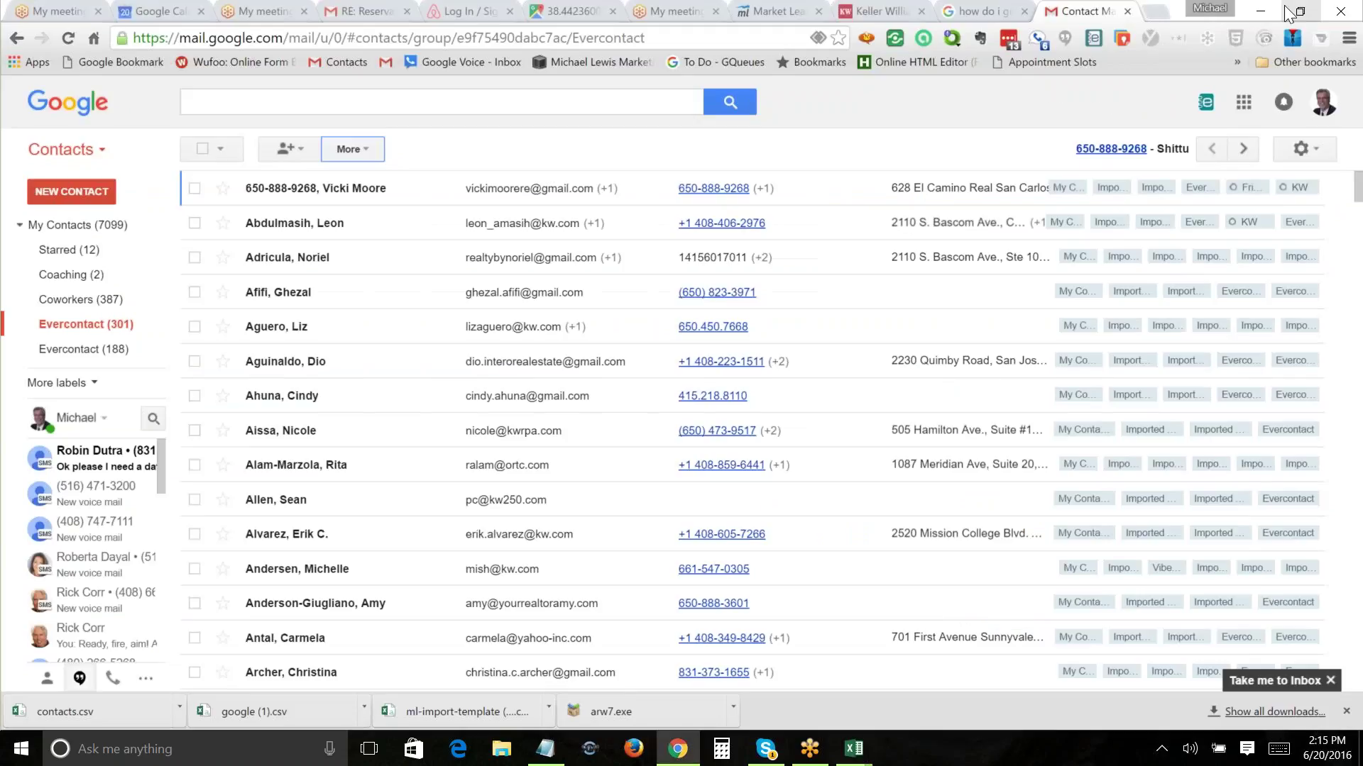
- On eEdge's import page, set contact status to Warm and contact type to Buyer/Seller
click(768, 10)
scroll(353, 408, down, 2)
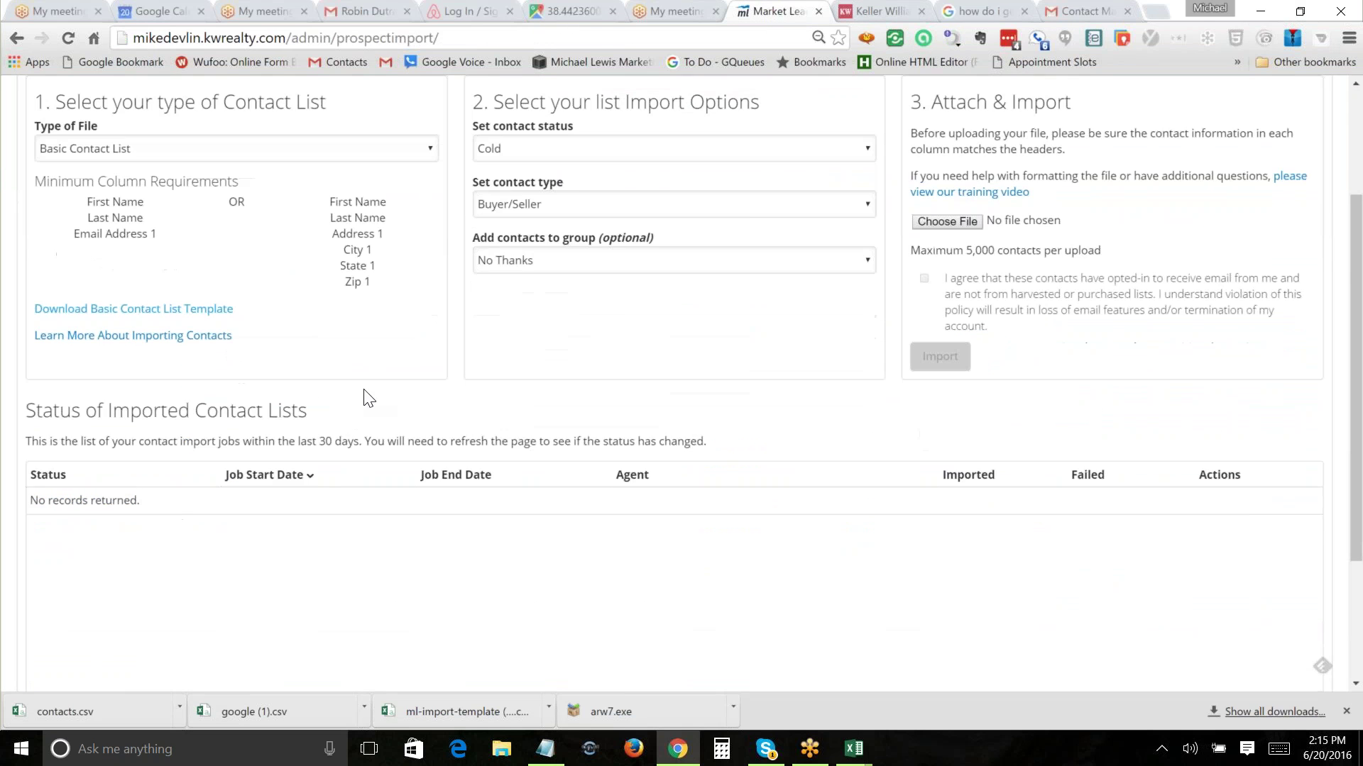
scroll(364, 395, up, 1)
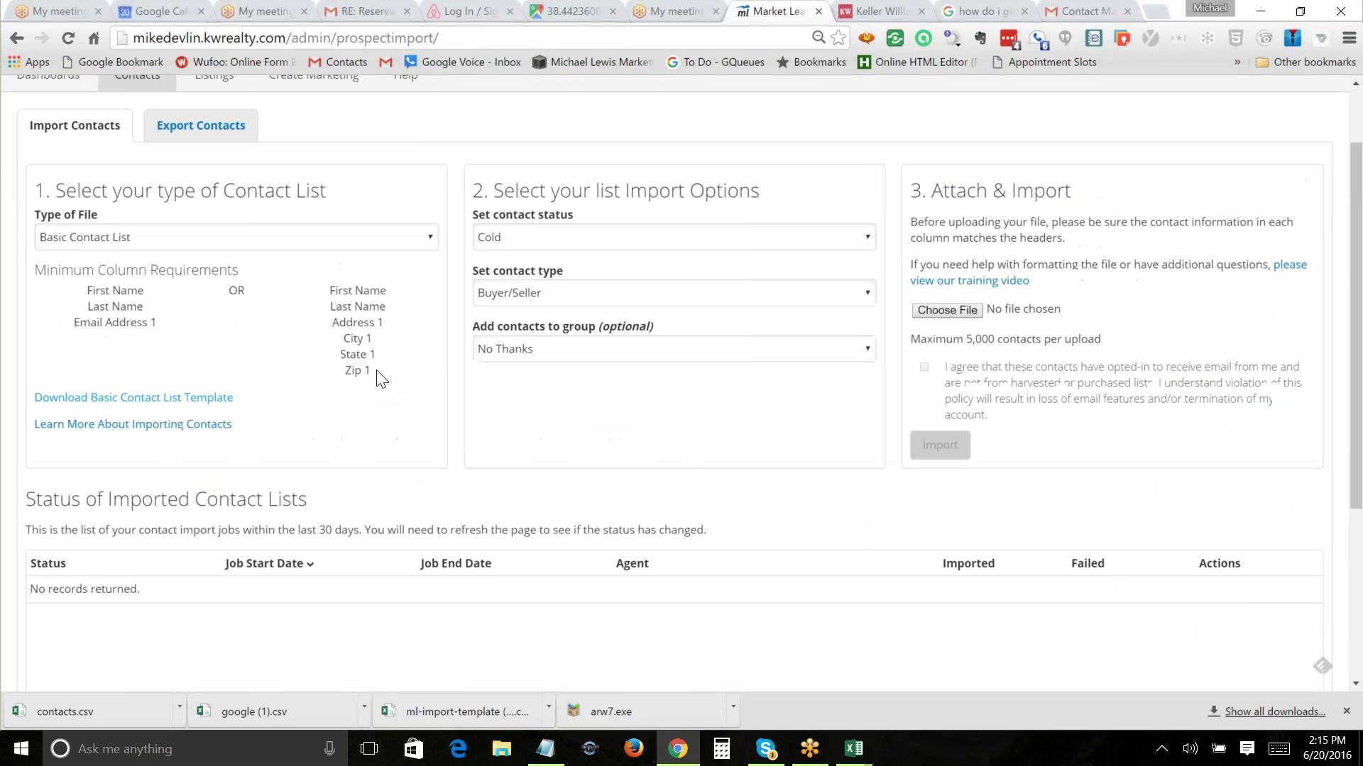
click(560, 242)
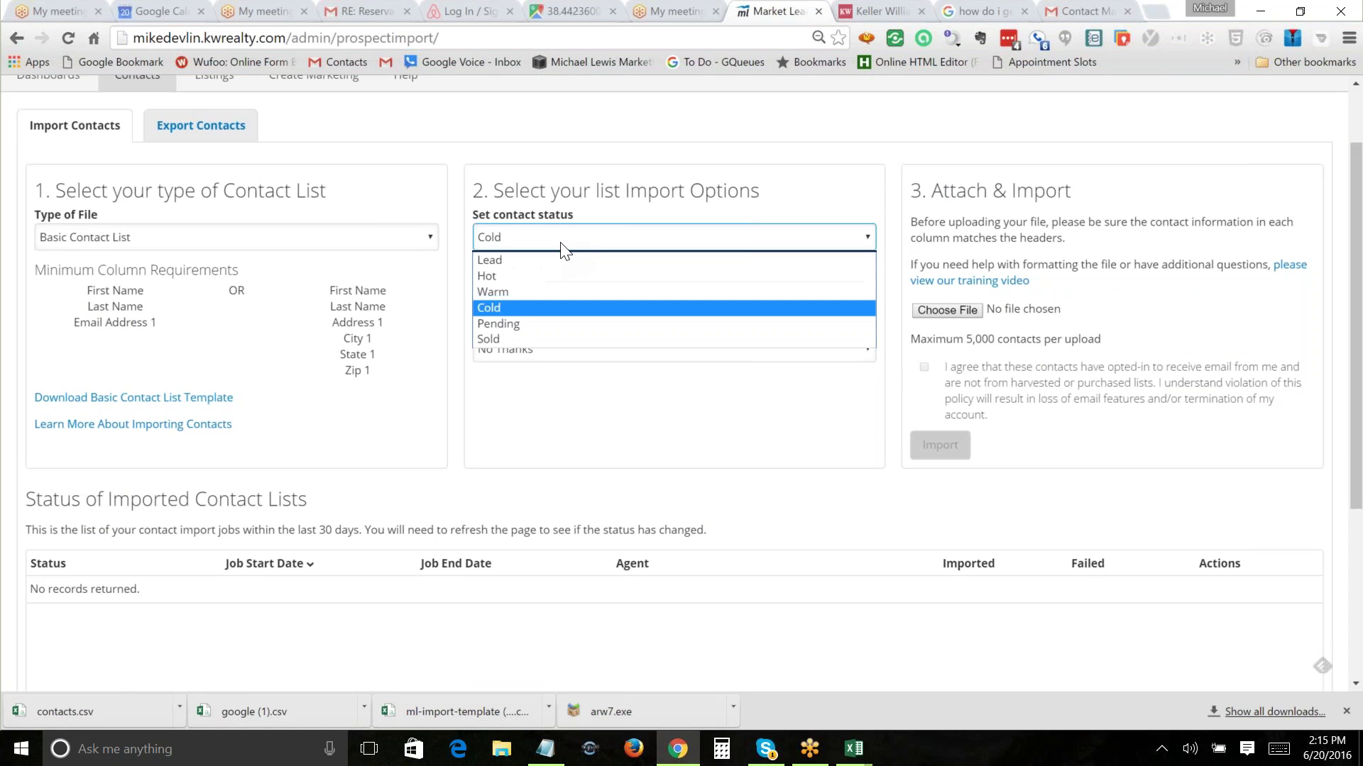
click(564, 291)
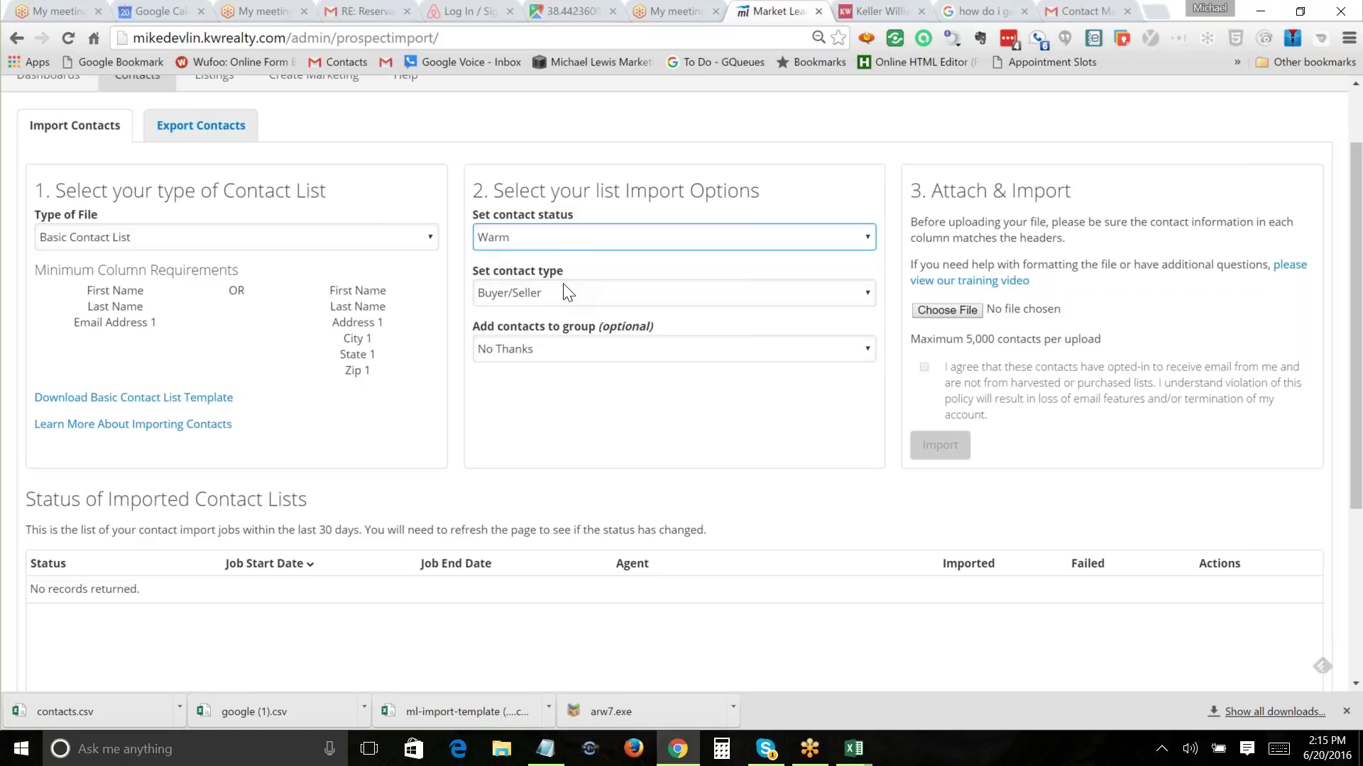
click(568, 298)
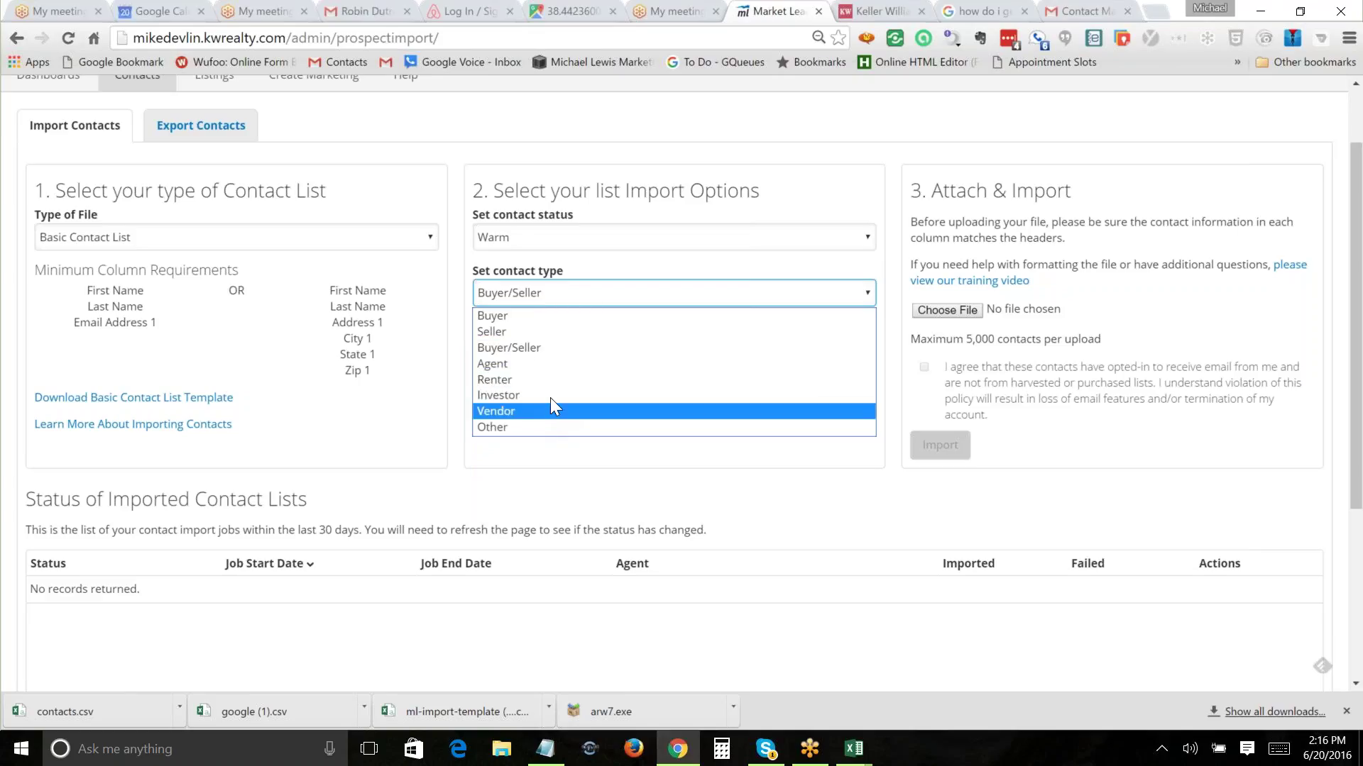
click(572, 348)
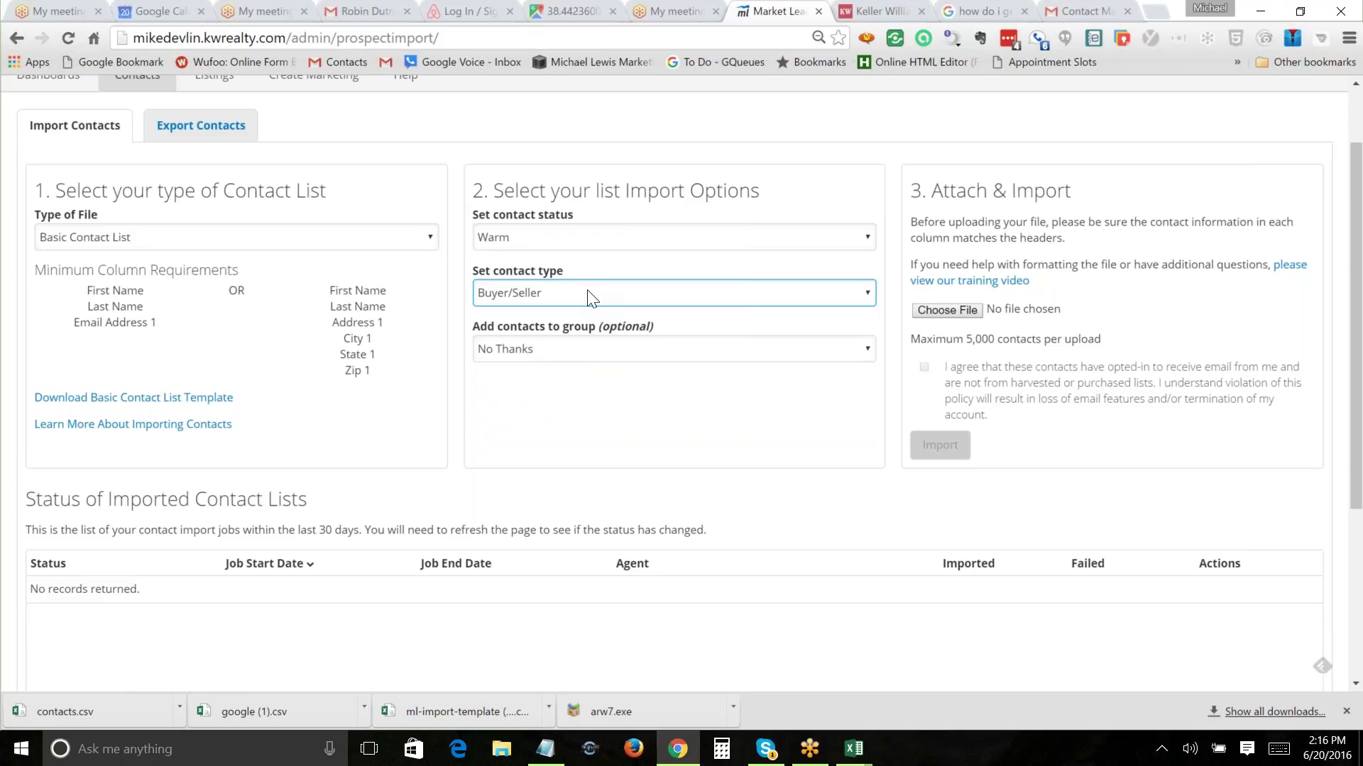
click(554, 354)
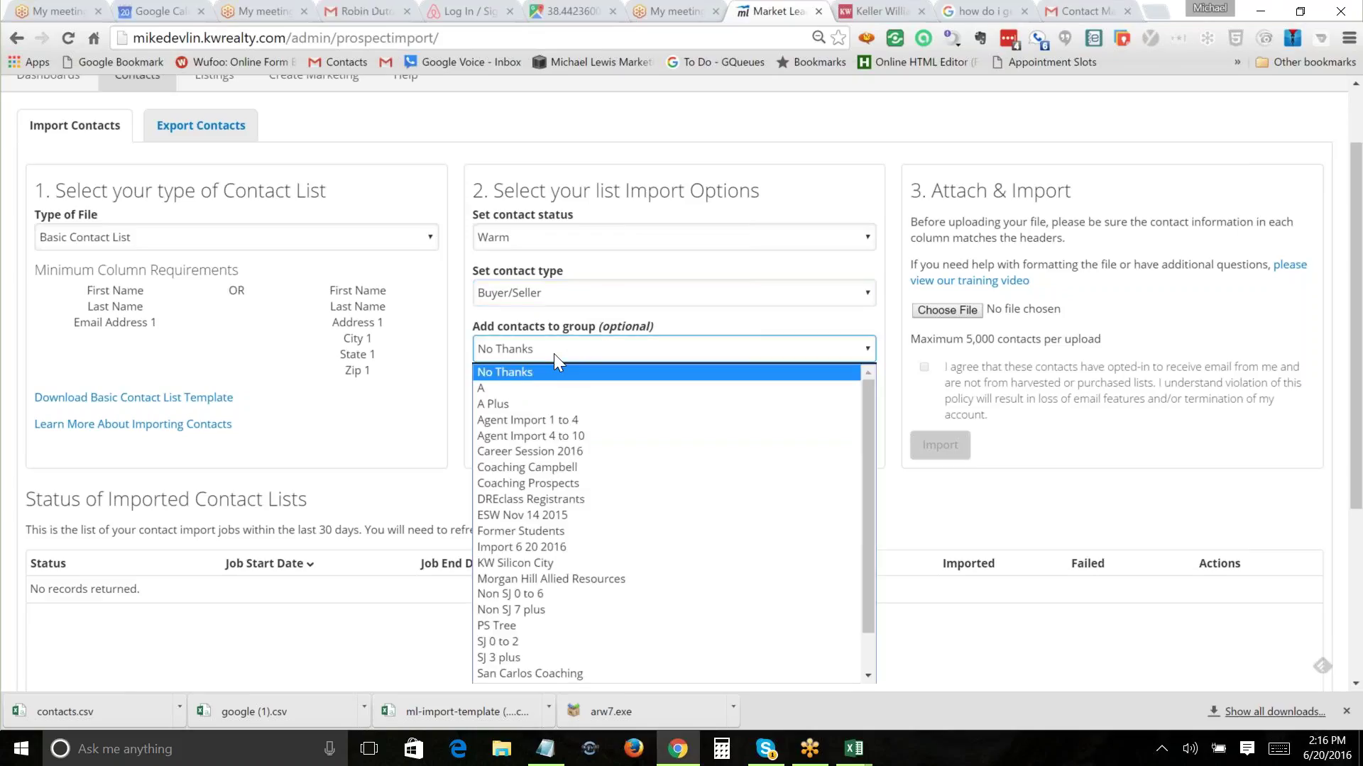
- Choose Import 6 20 2016 as the group for the imported contacts
scroll(583, 454, up, 1)
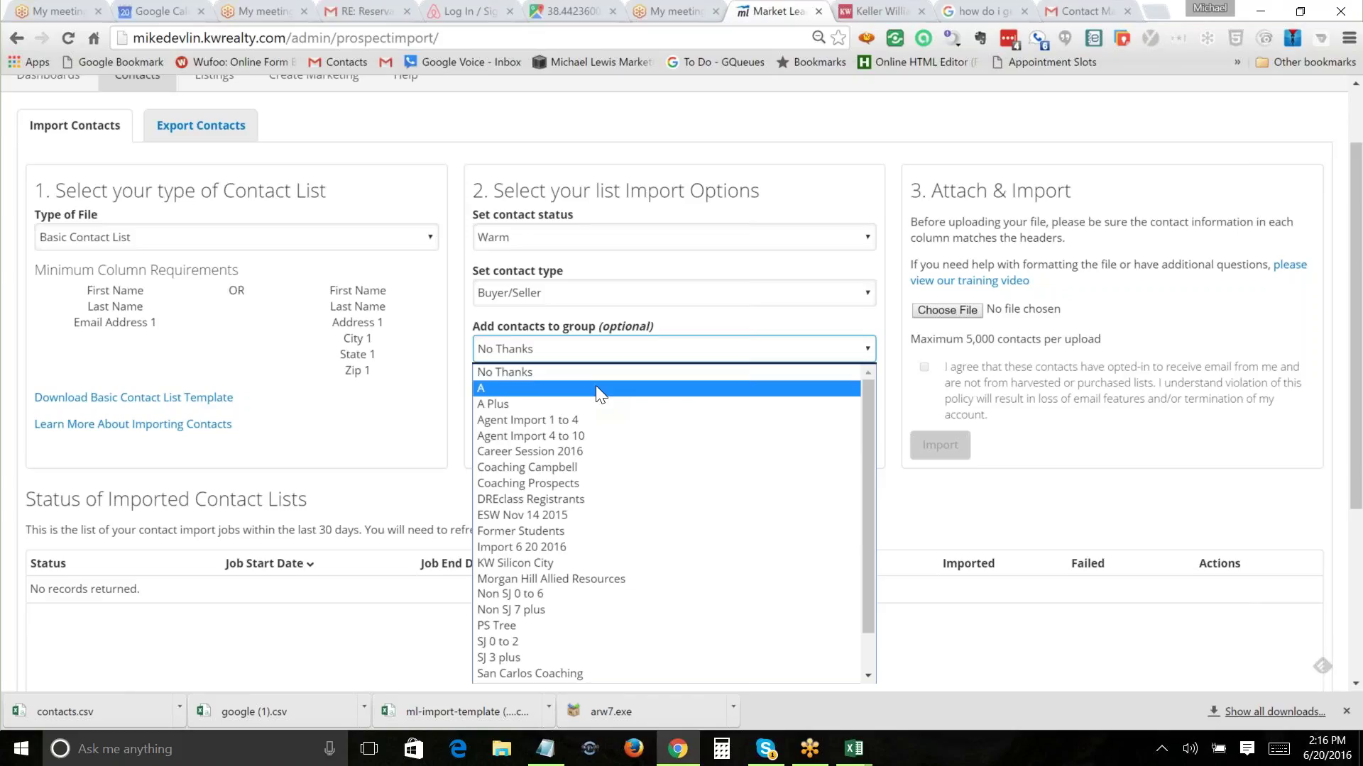
scroll(650, 581, down, 1)
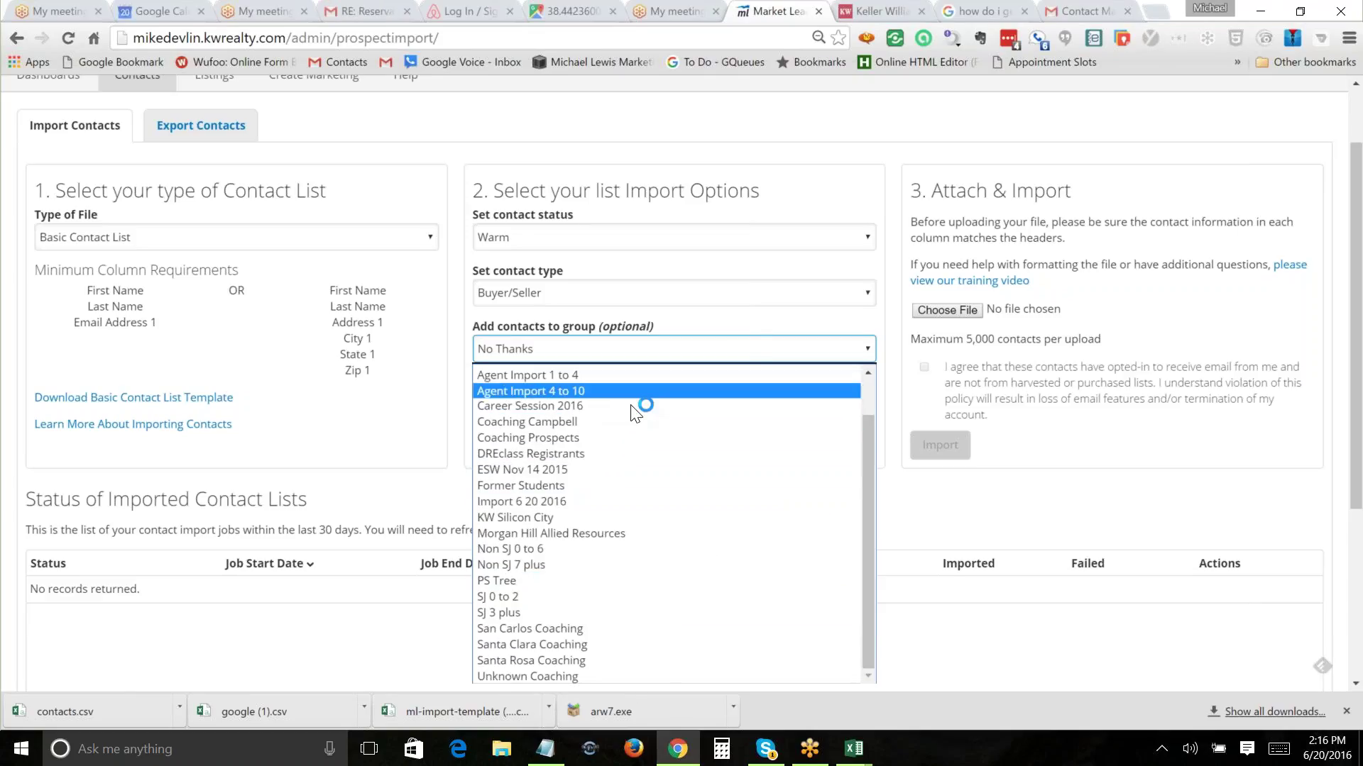
drag(871, 547, 853, 497)
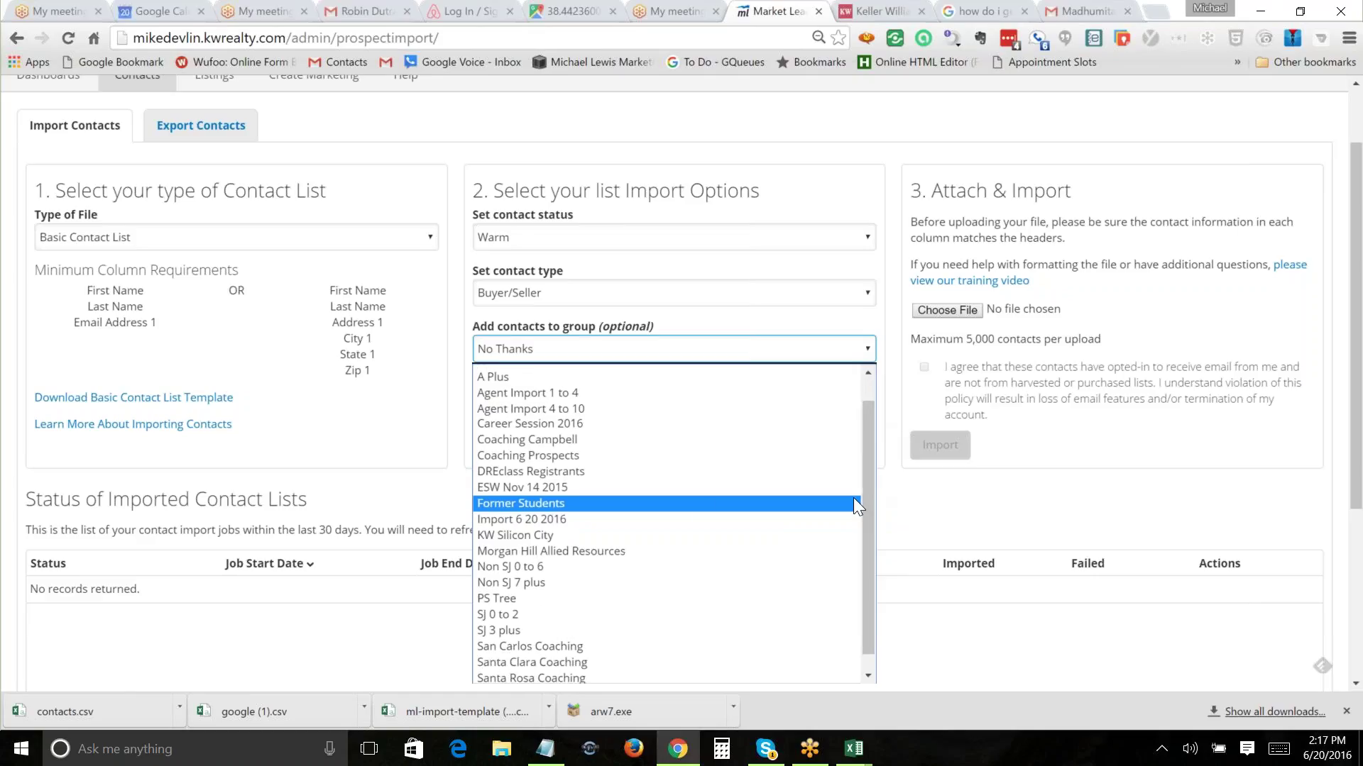
click(547, 519)
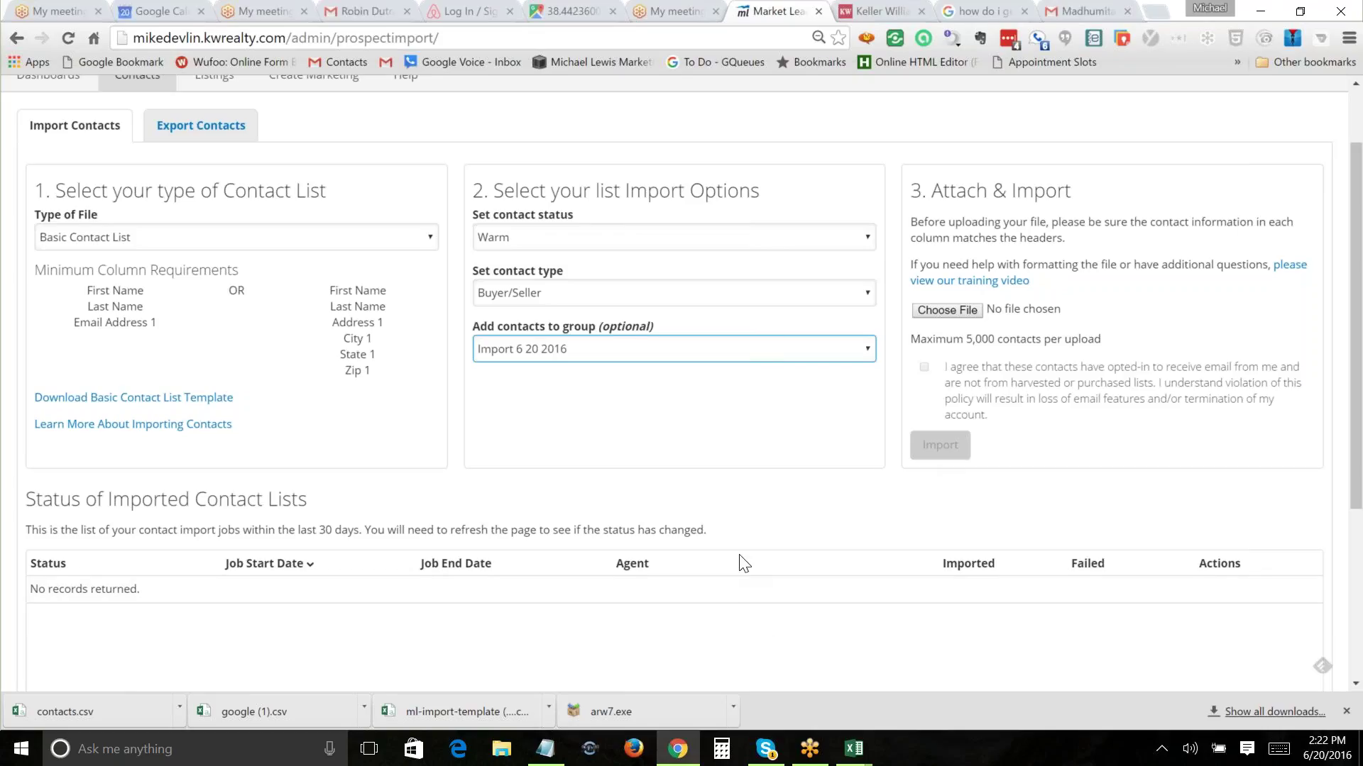
- Scroll the Import Contacts page to review the import status table
scroll(719, 597, down, 4)
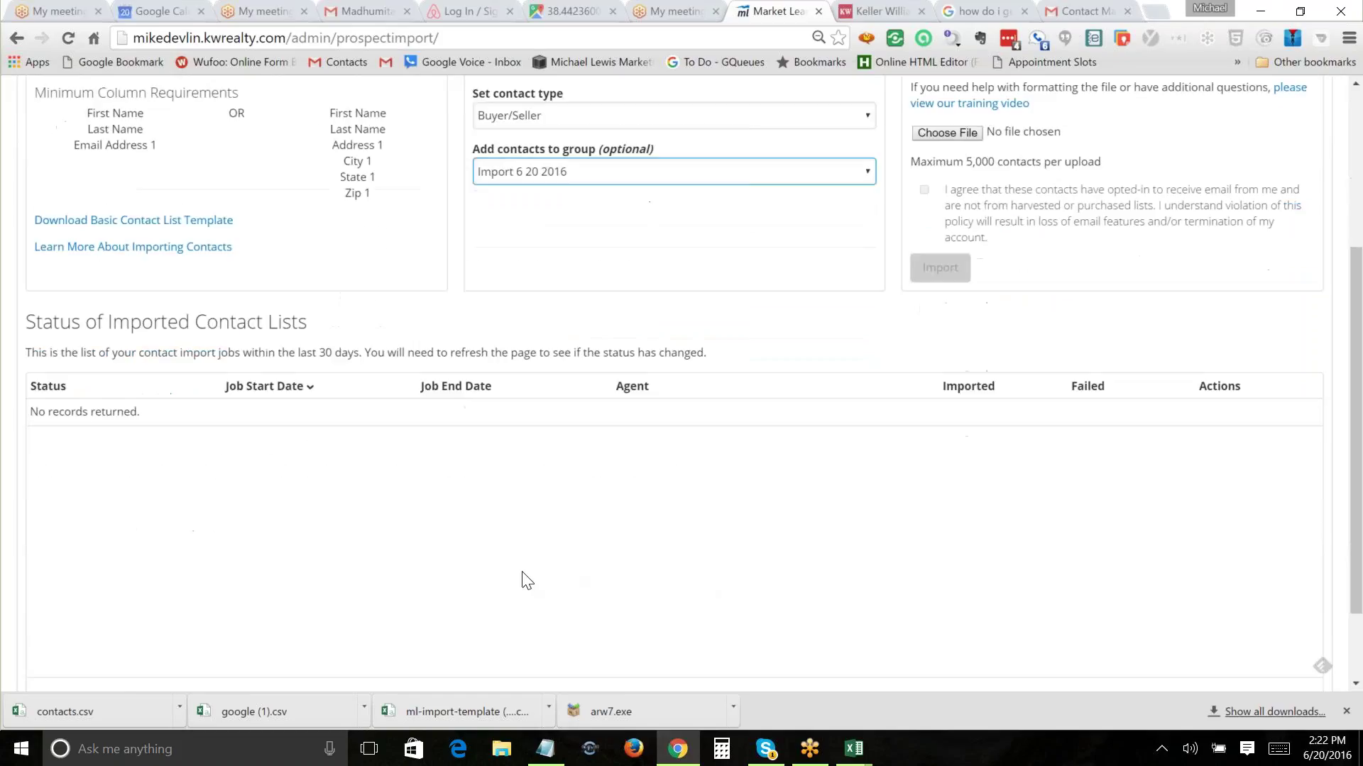
scroll(566, 499, up, 3)
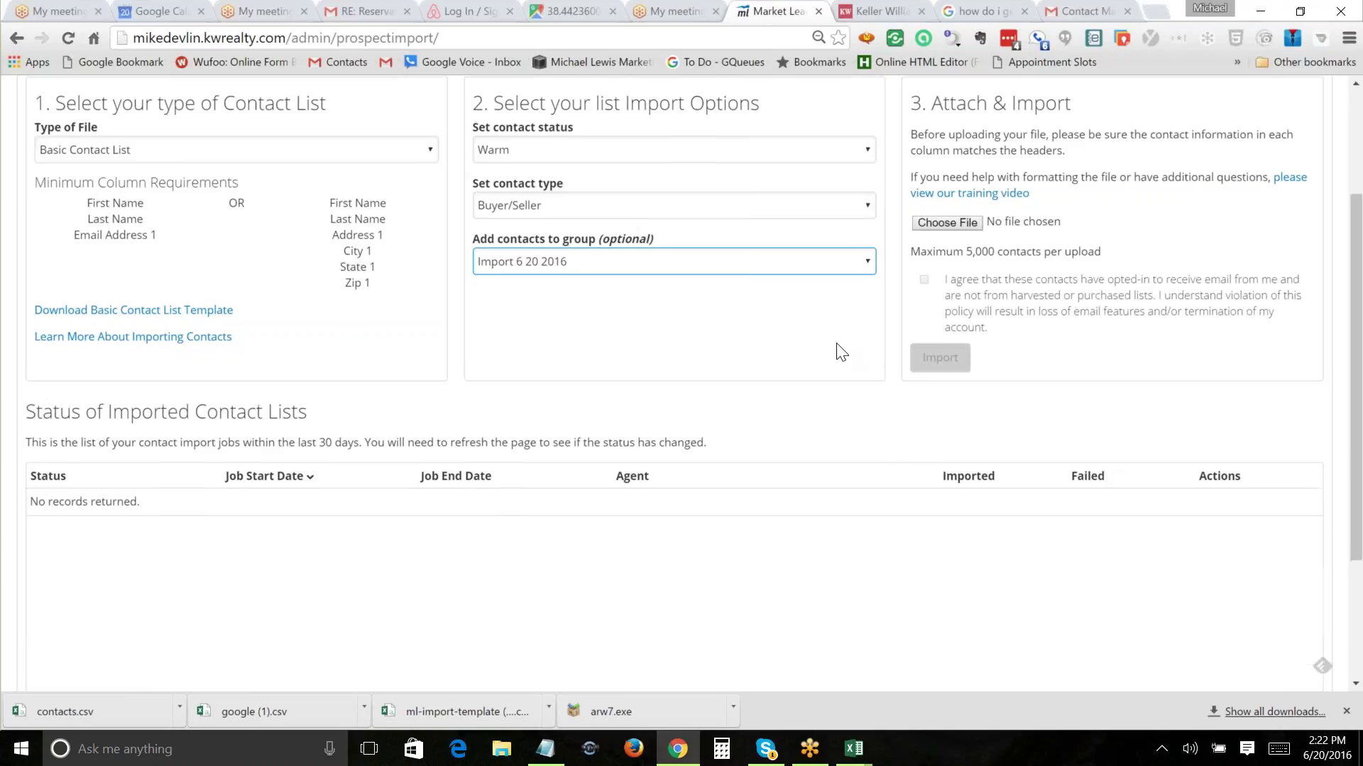
scroll(738, 376, up, 3)
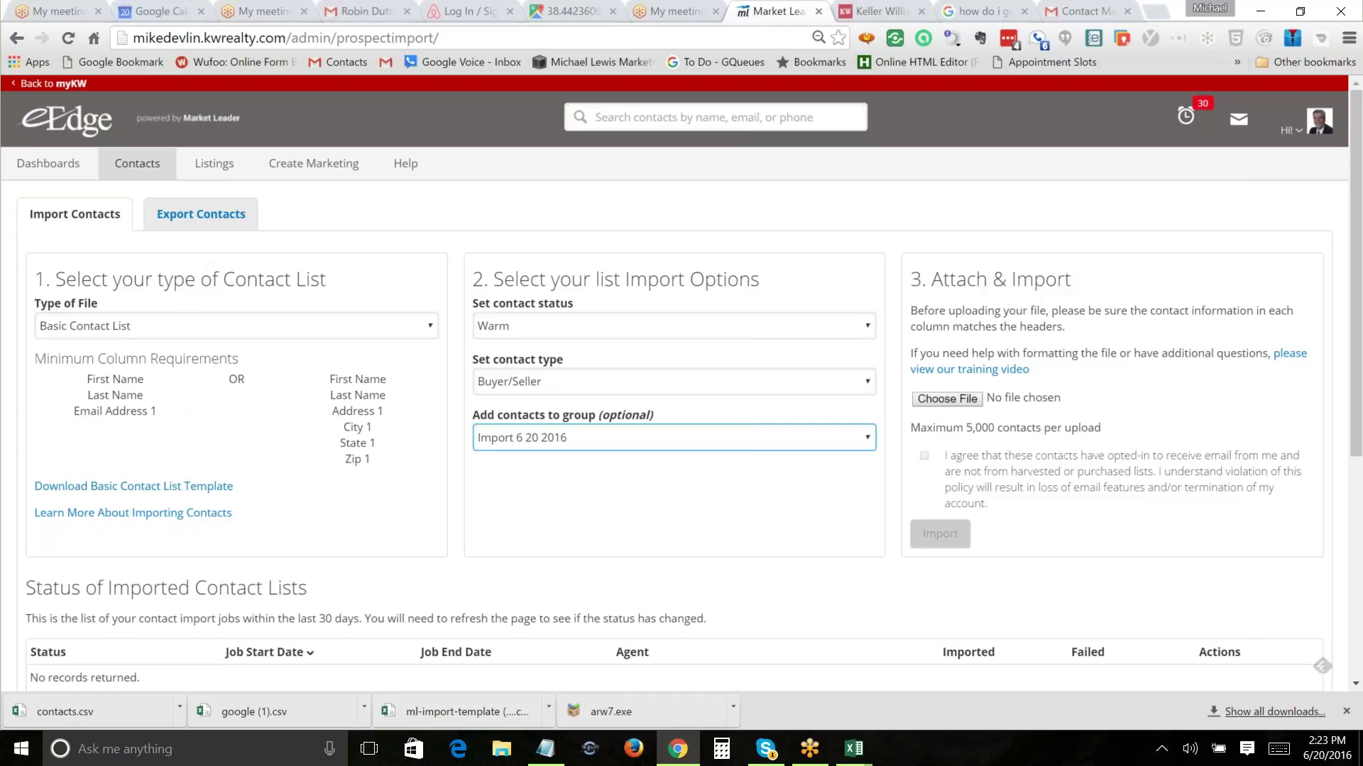
- Export the A Plus group's contacts of All statuses to a CSV file
click(206, 224)
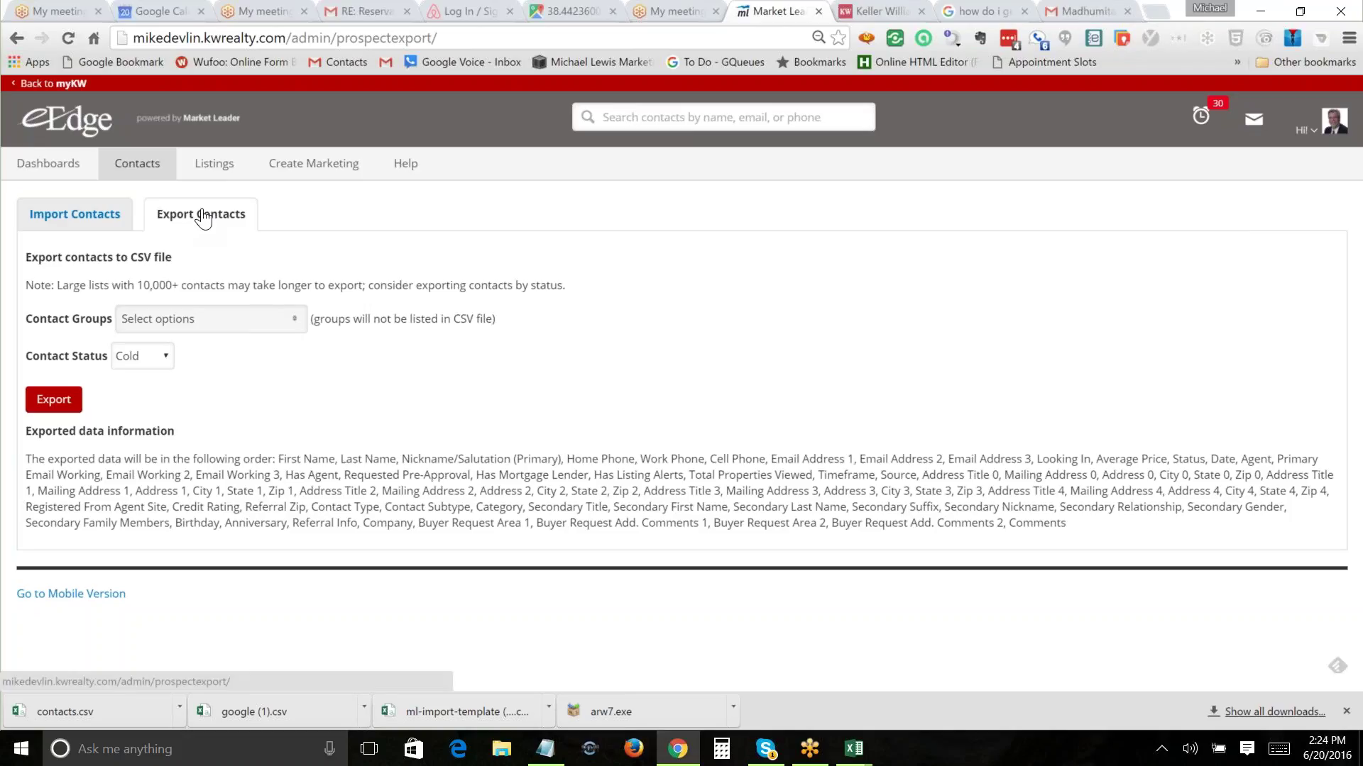
click(216, 334)
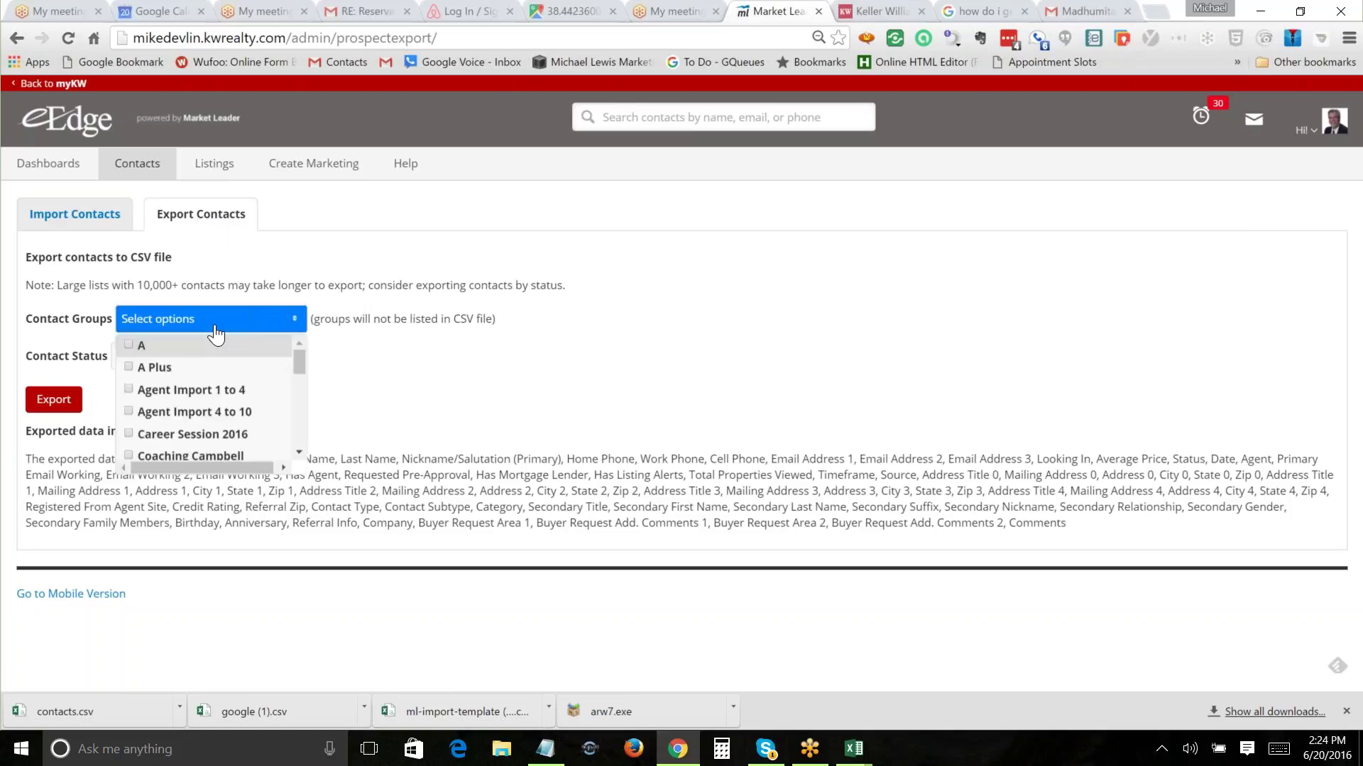
click(208, 375)
click(394, 415)
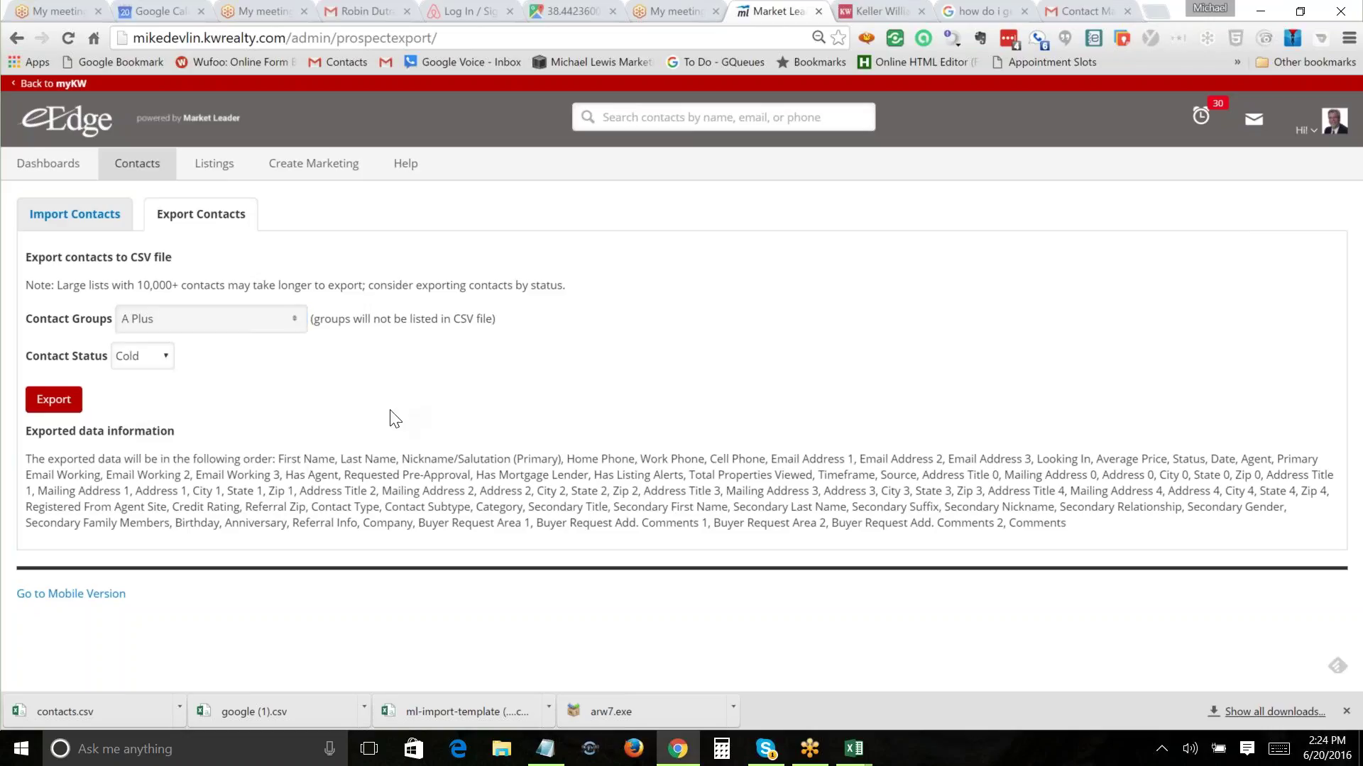
click(140, 361)
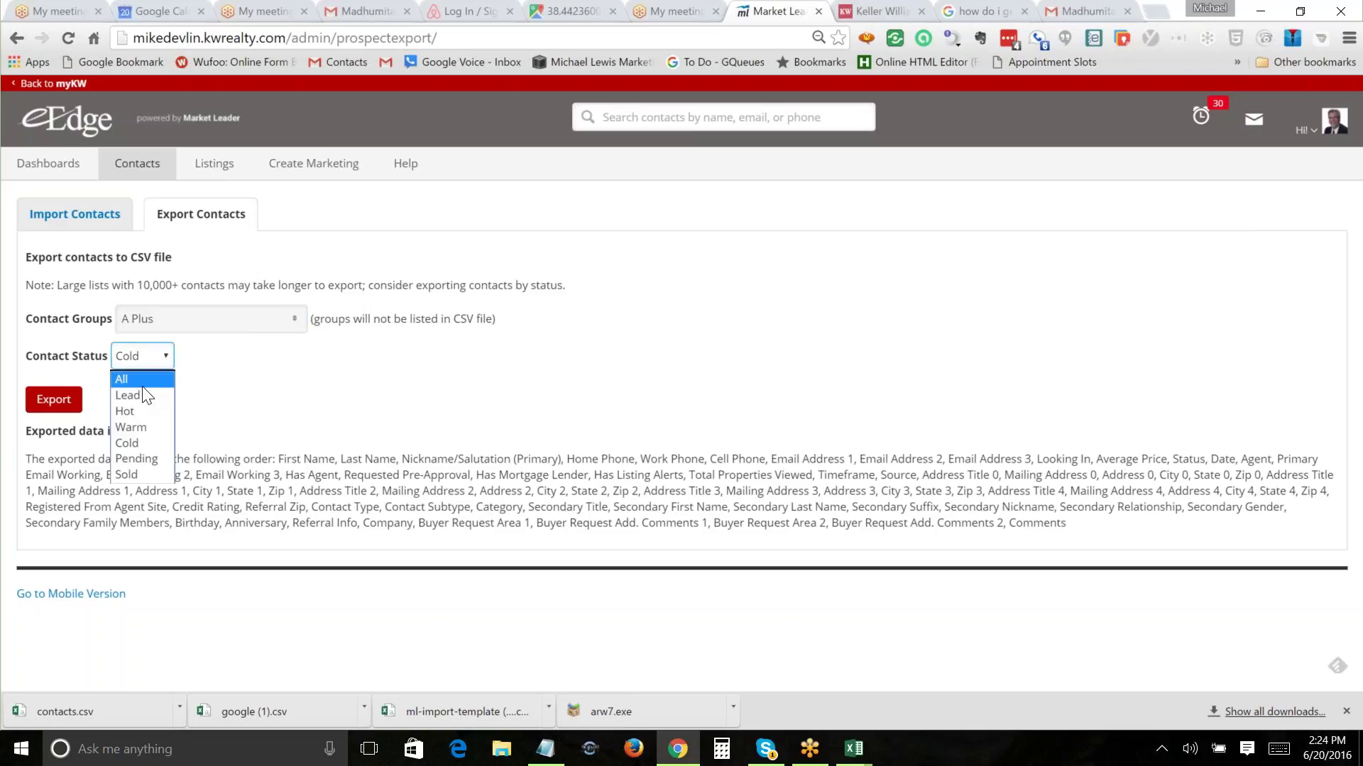
click(124, 379)
click(50, 404)
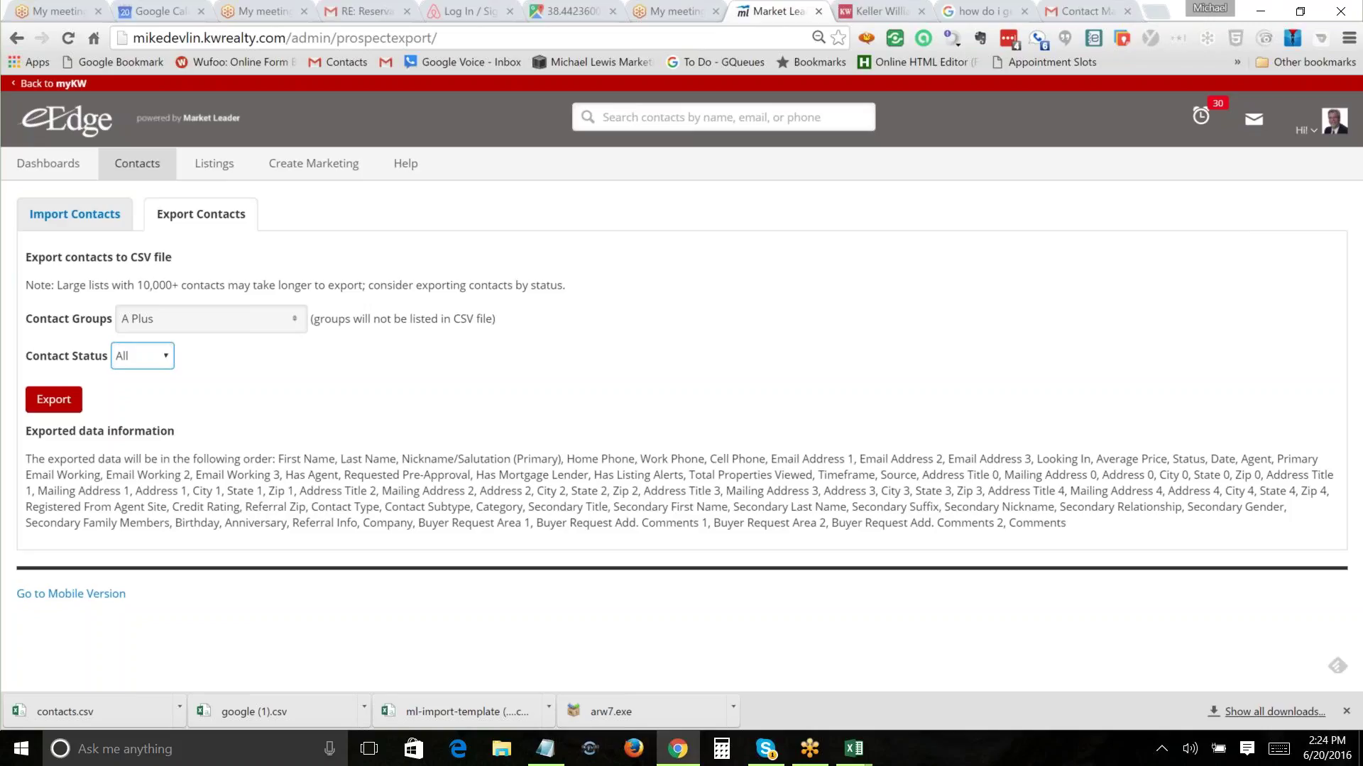
- Google 'how do i do a mail merge for labels' in a new tab, then return to eEdge
click(1155, 10)
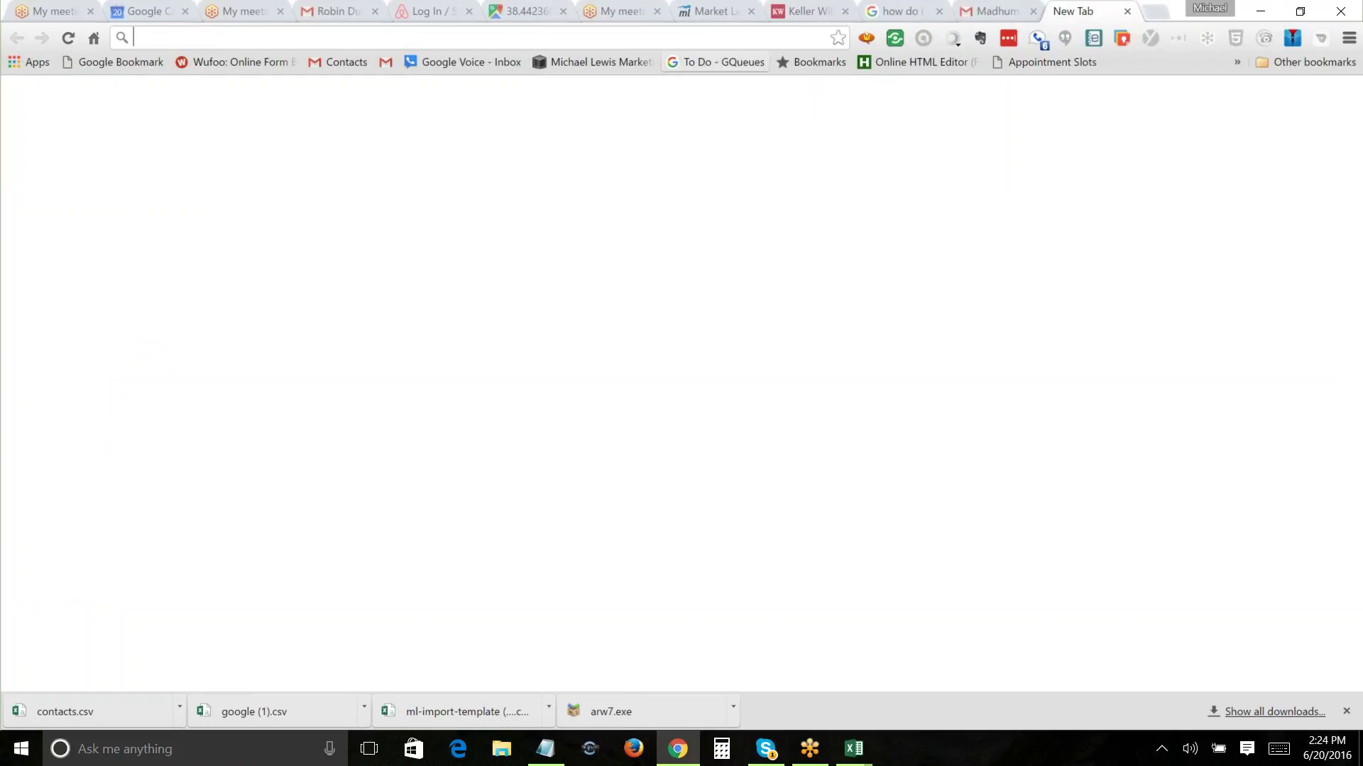
text(how do i)
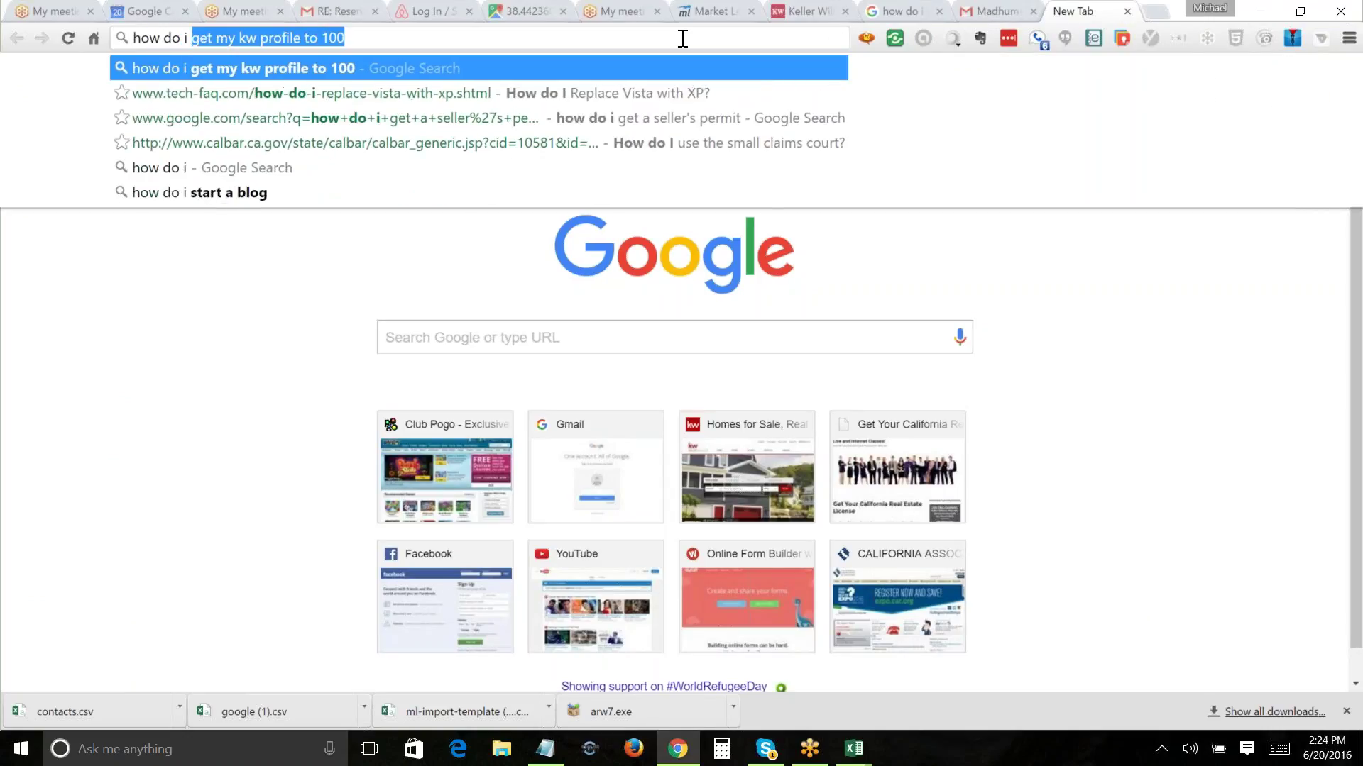
text( do a mail)
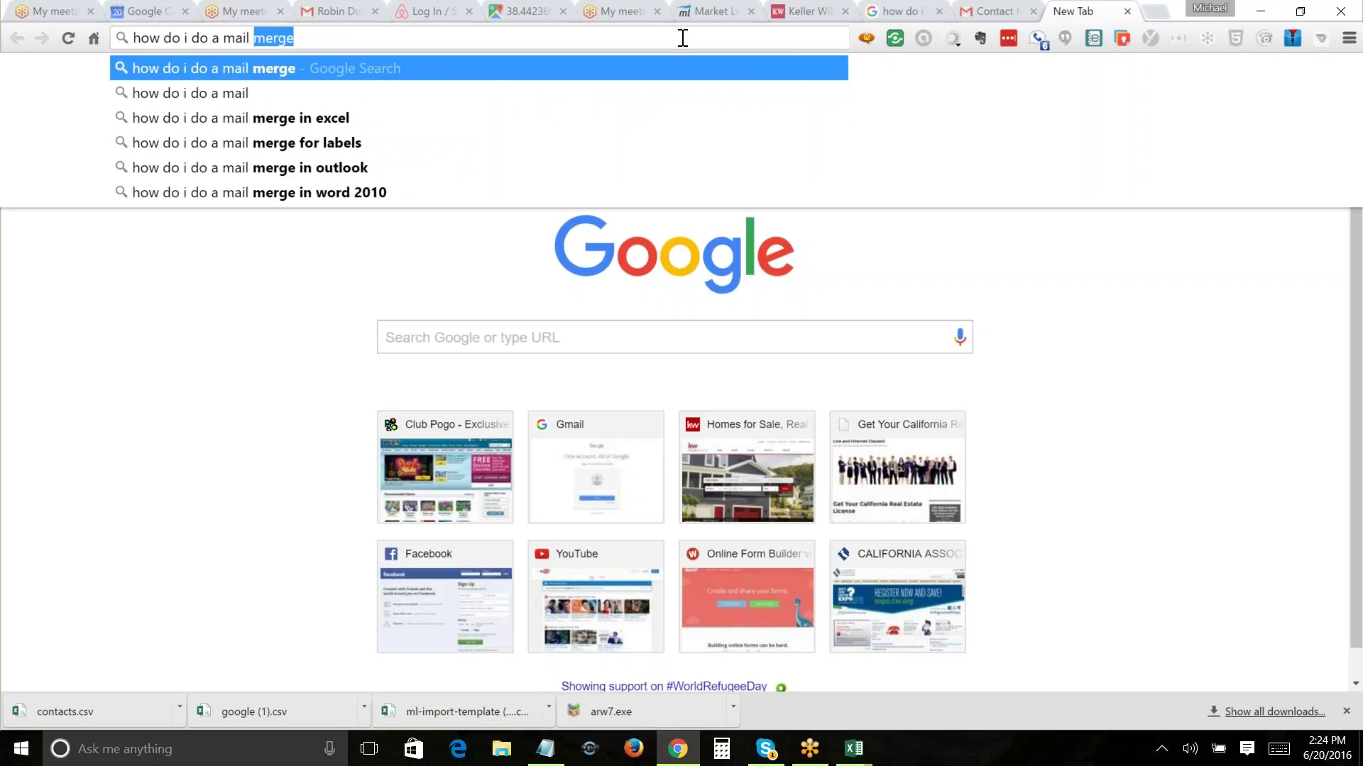
click(409, 145)
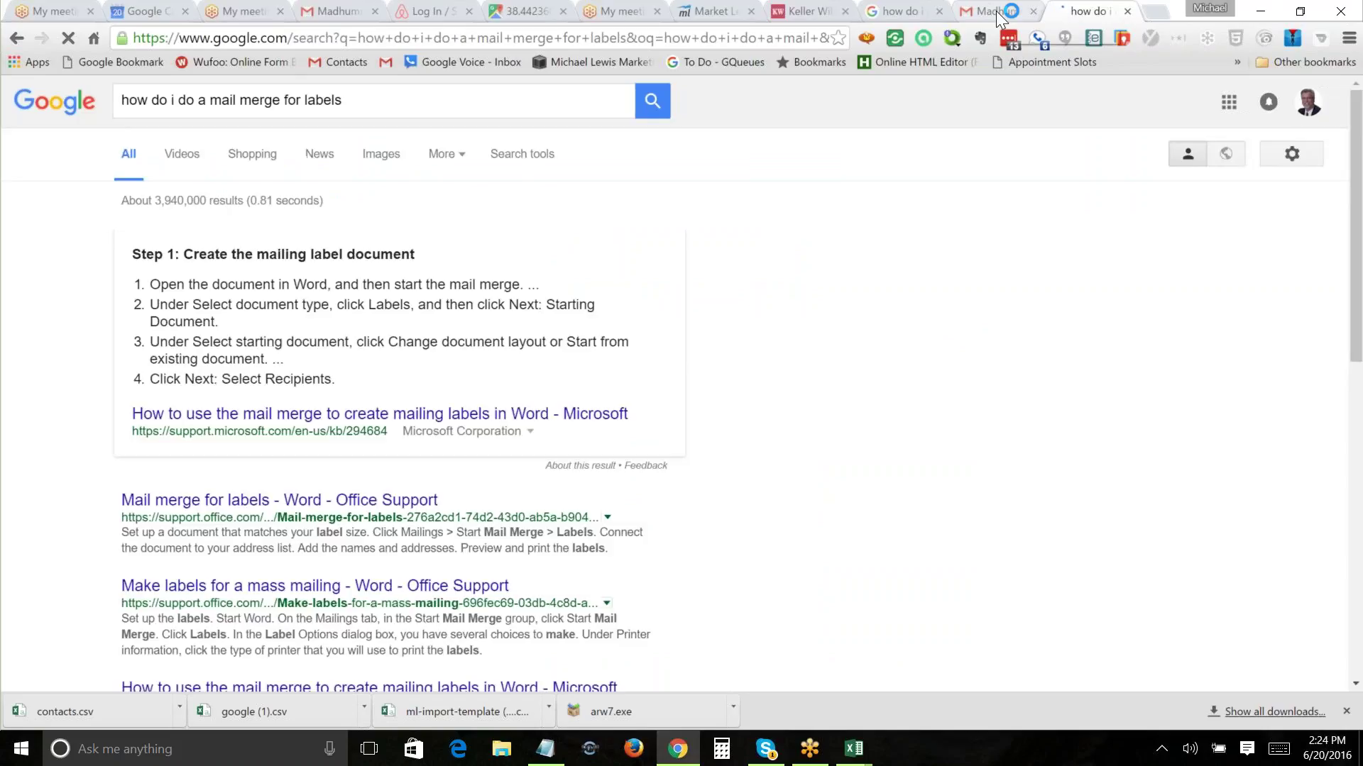
click(1001, 12)
click(1086, 11)
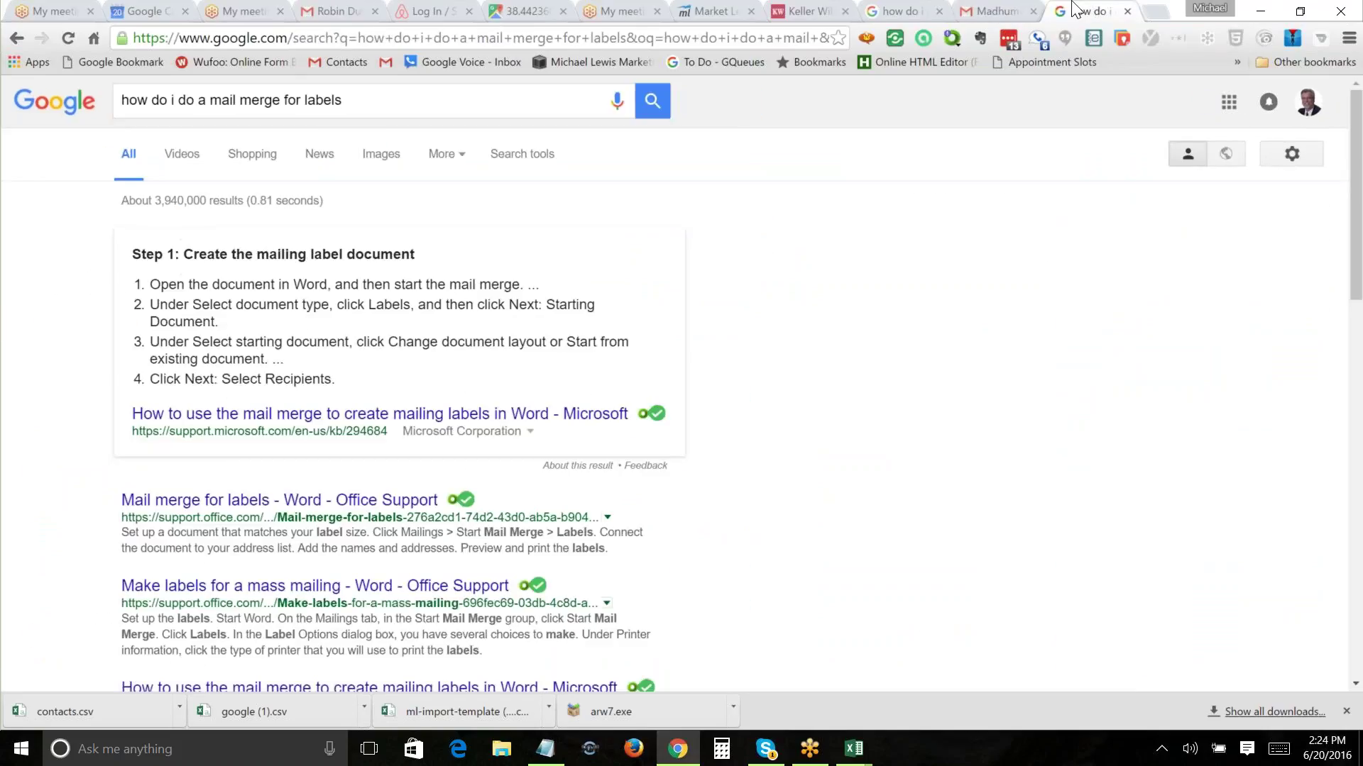
click(728, 13)
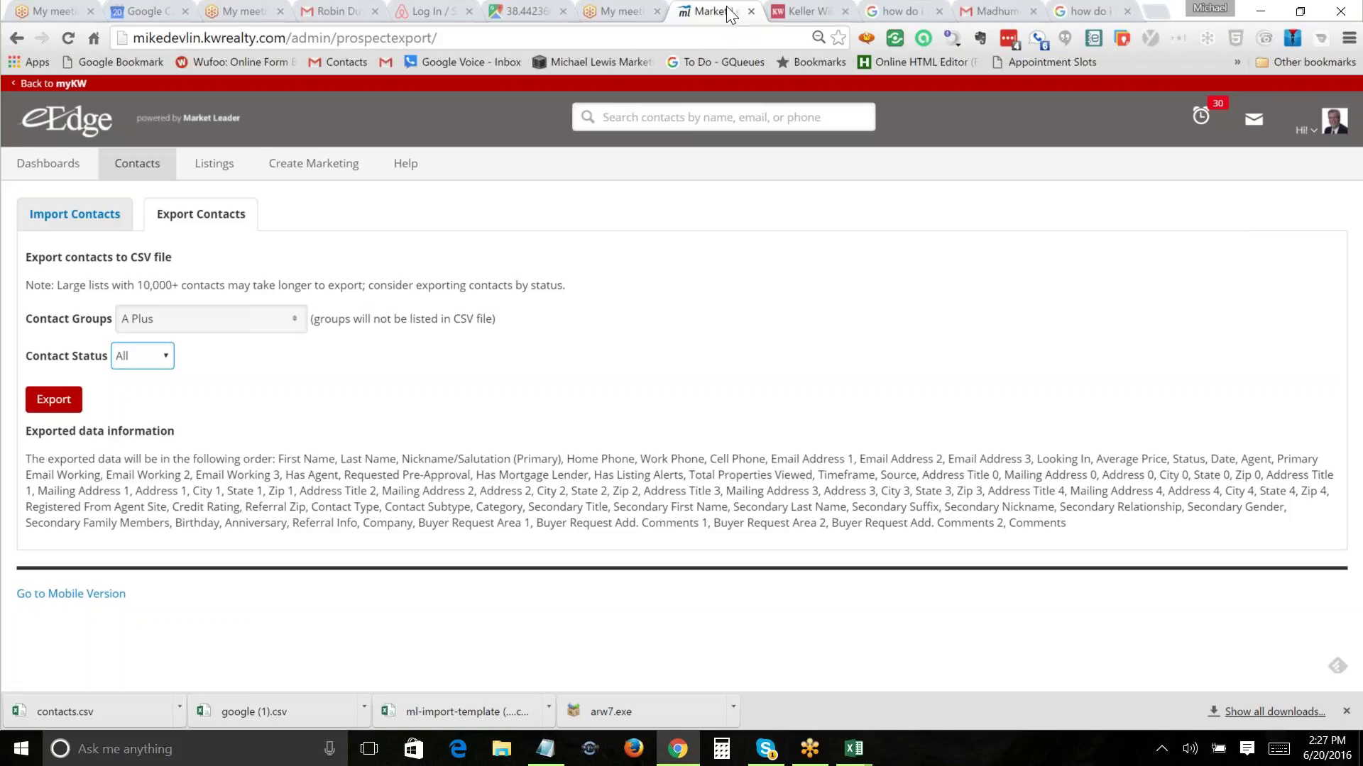
- Google 'market leader' in a new tab, then return to eEdge's Export Contacts page
click(1155, 11)
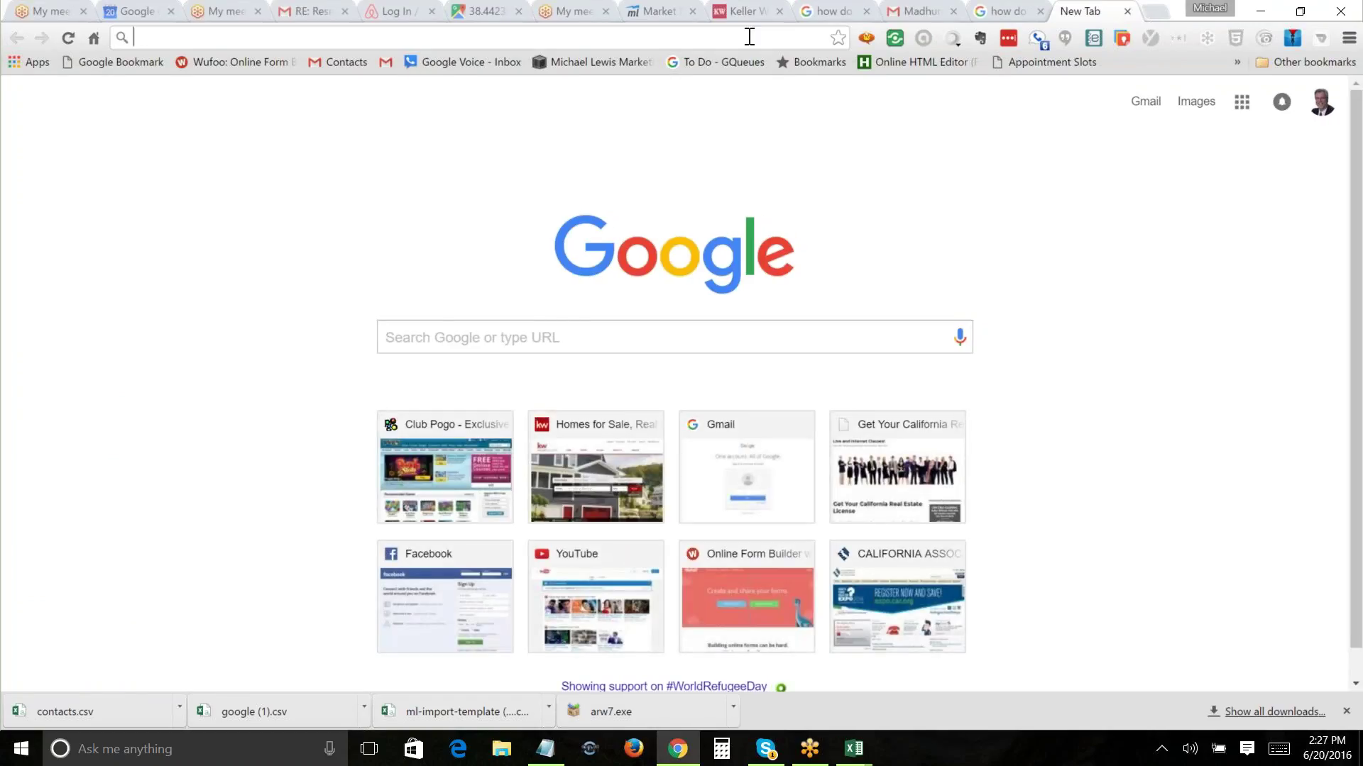
text(market)
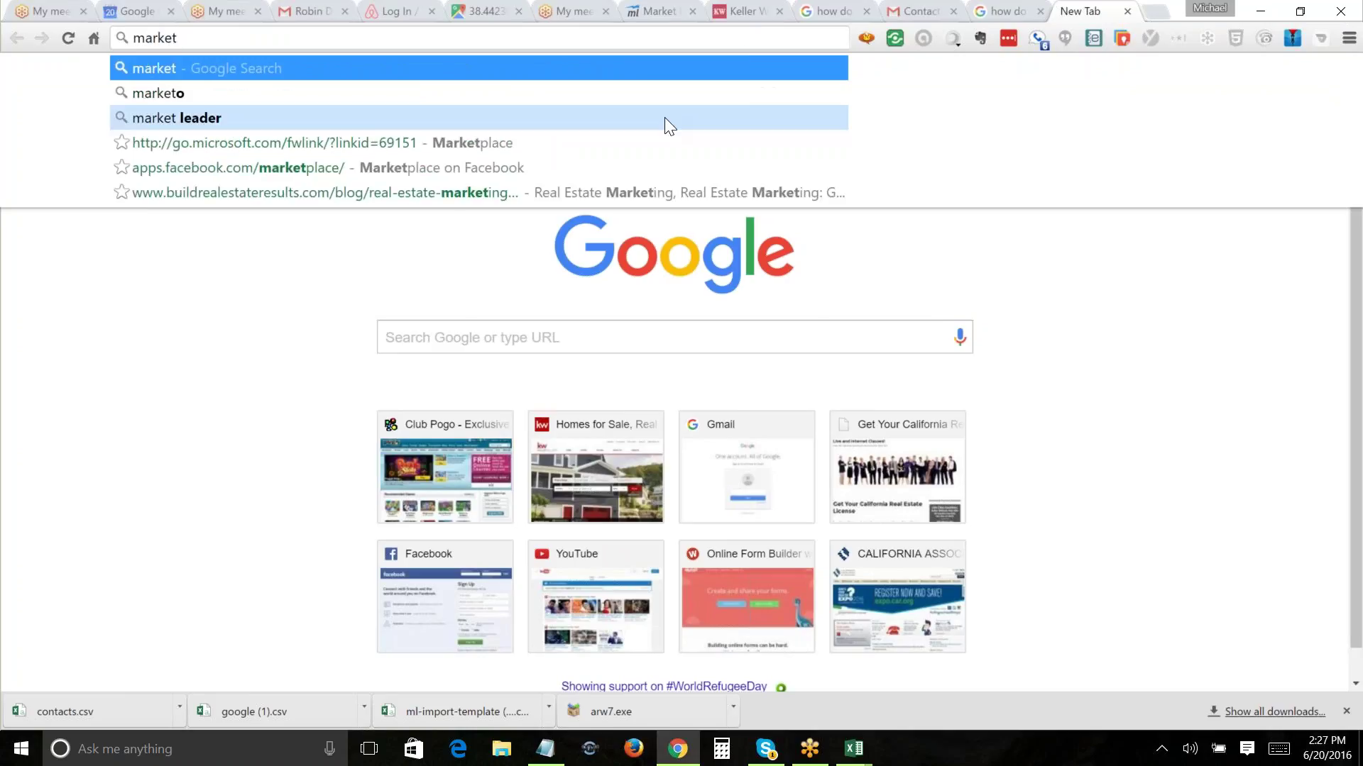
click(627, 121)
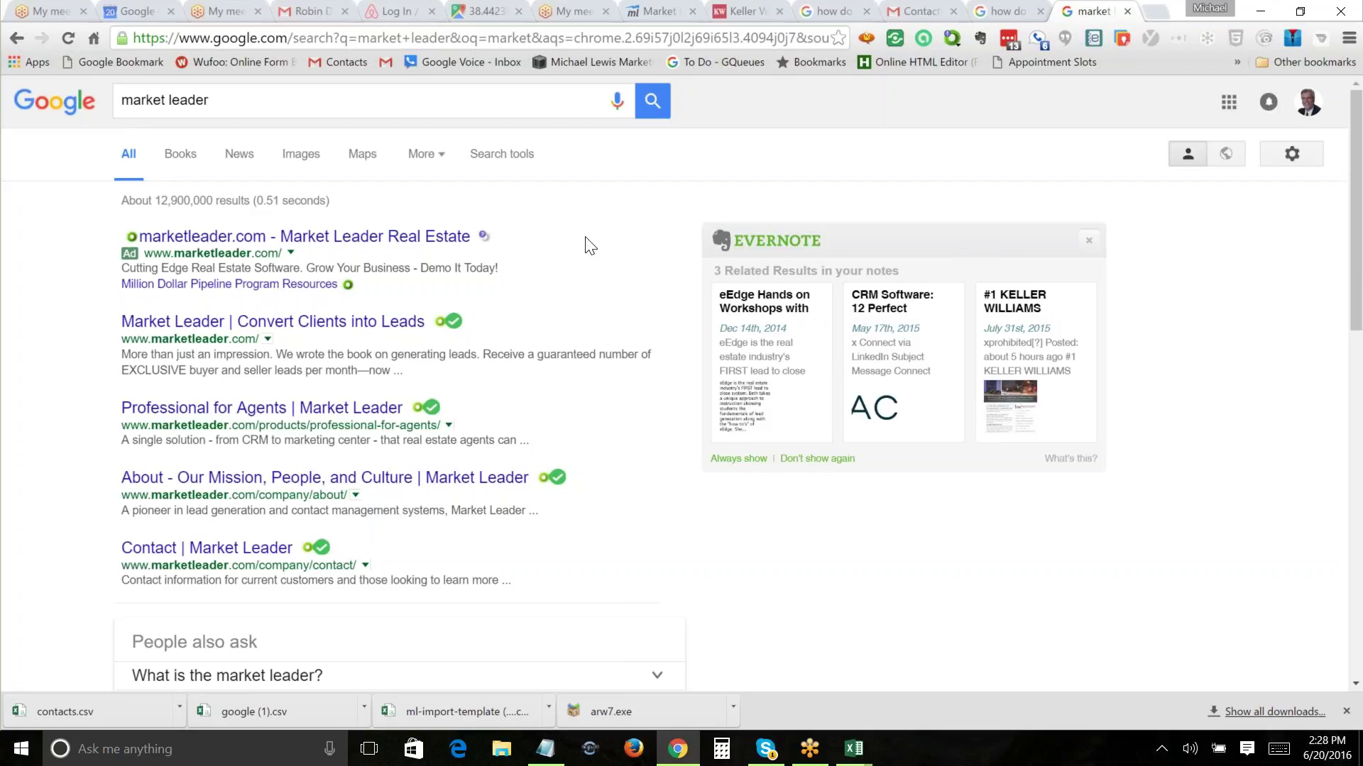
scroll(587, 244, down, 2)
scroll(462, 214, up, 2)
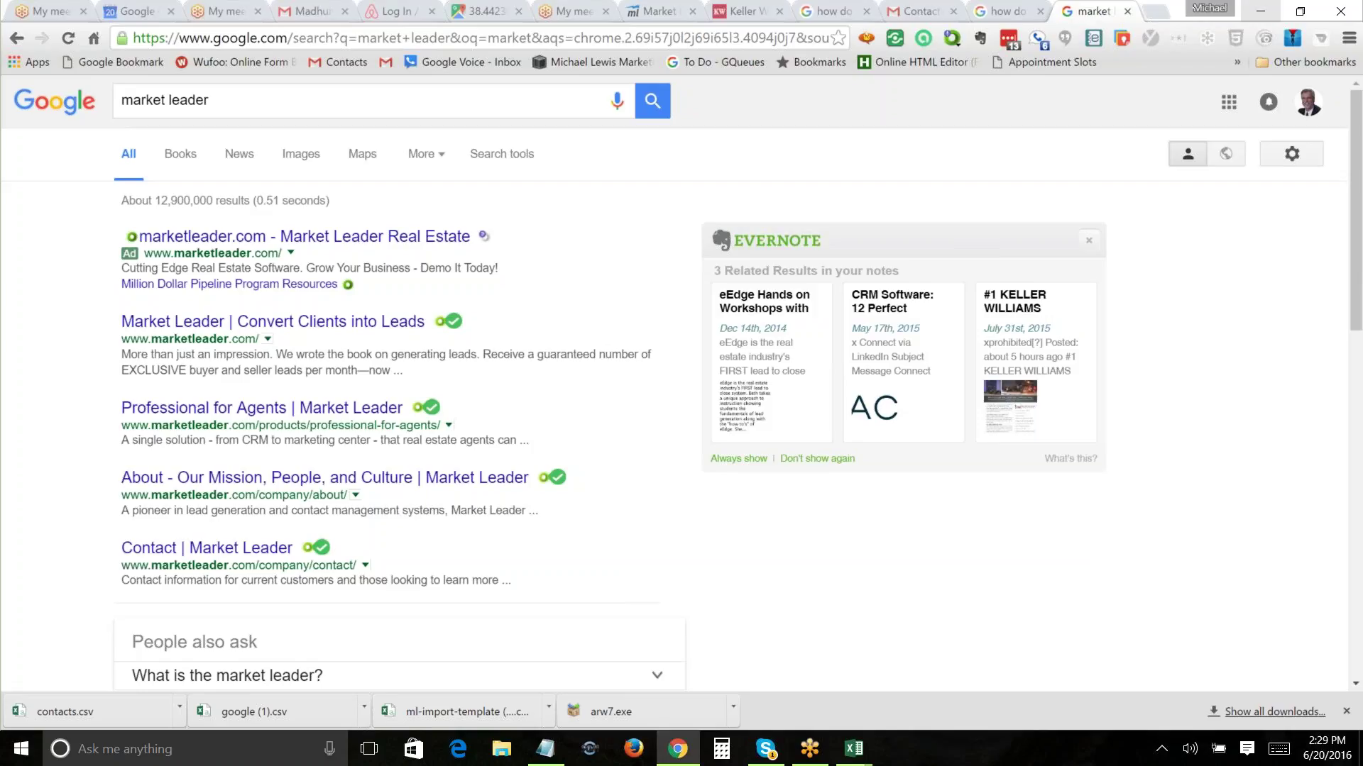
click(650, 10)
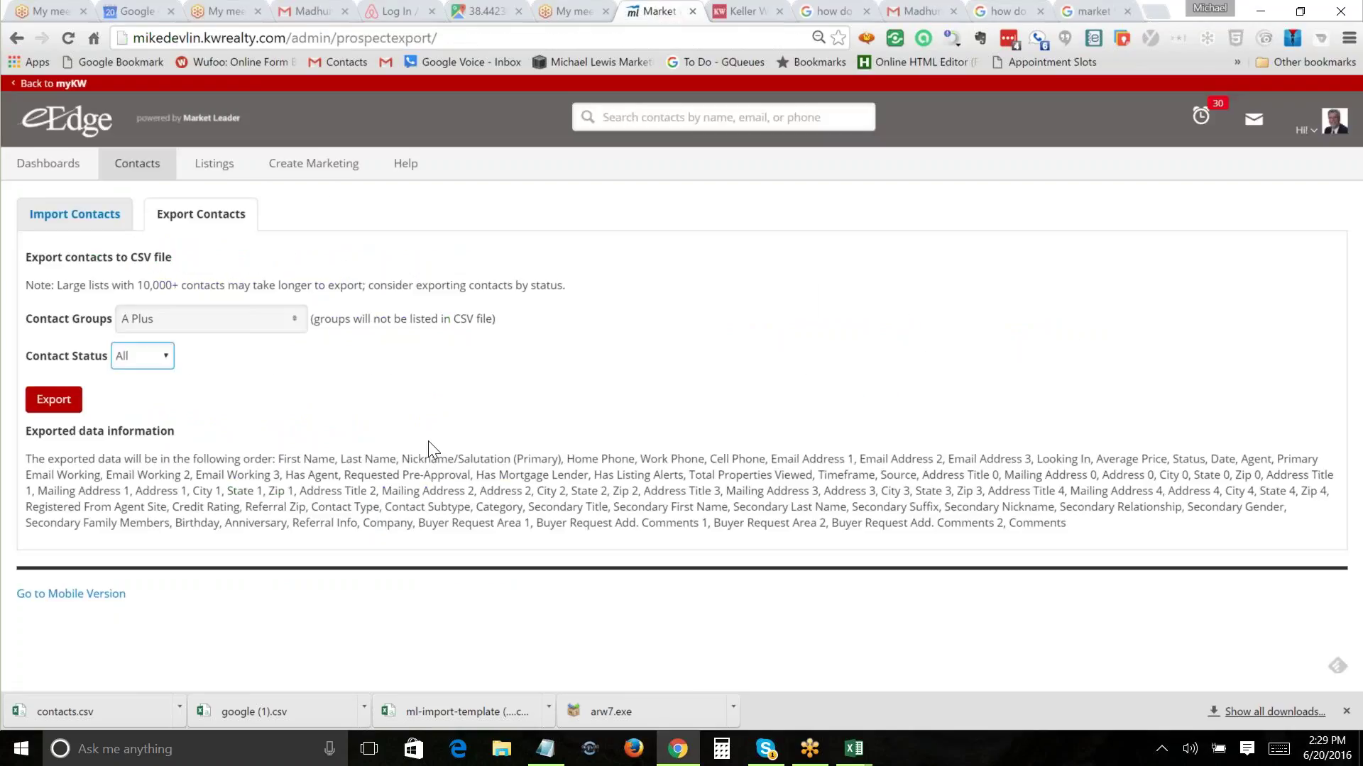
- Start a new contact from the contacts list and set its status to Hot
mouse_move(137, 163)
click(153, 205)
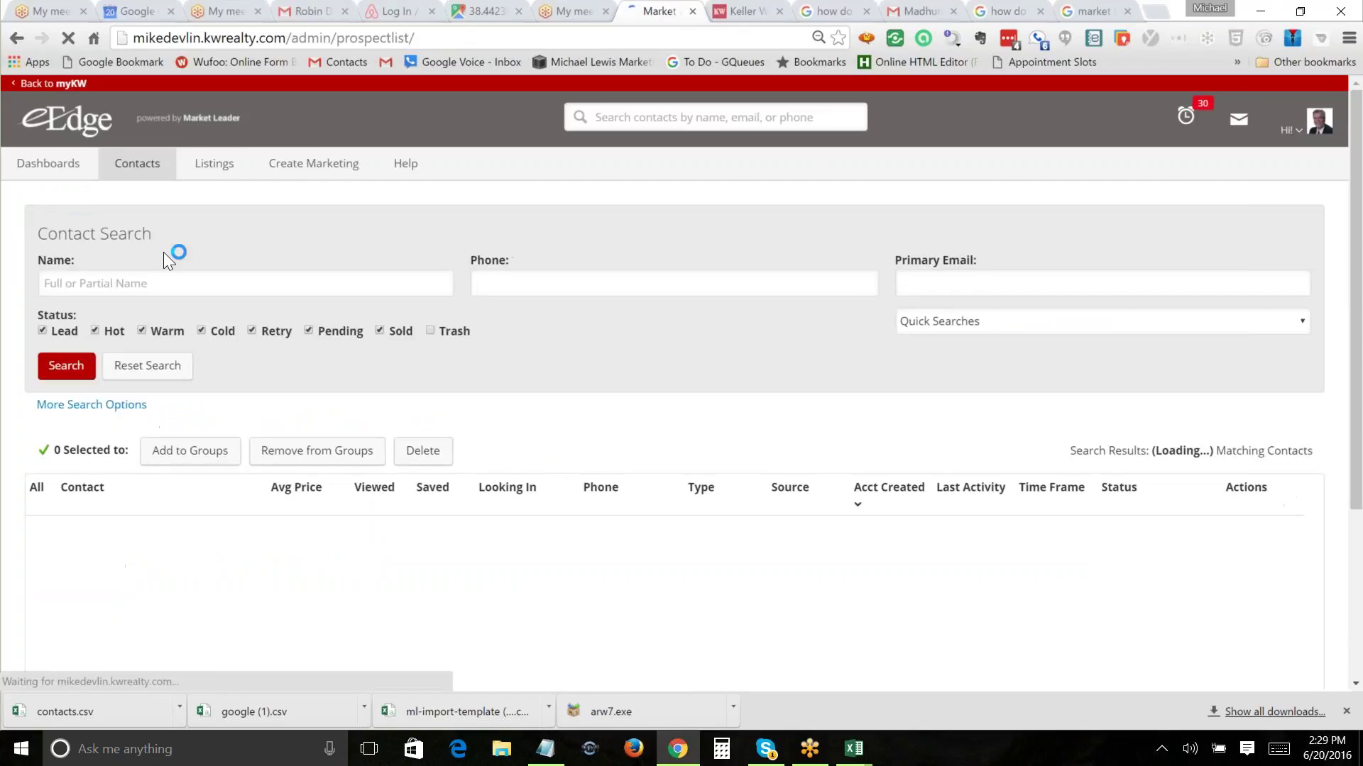
mouse_move(130, 173)
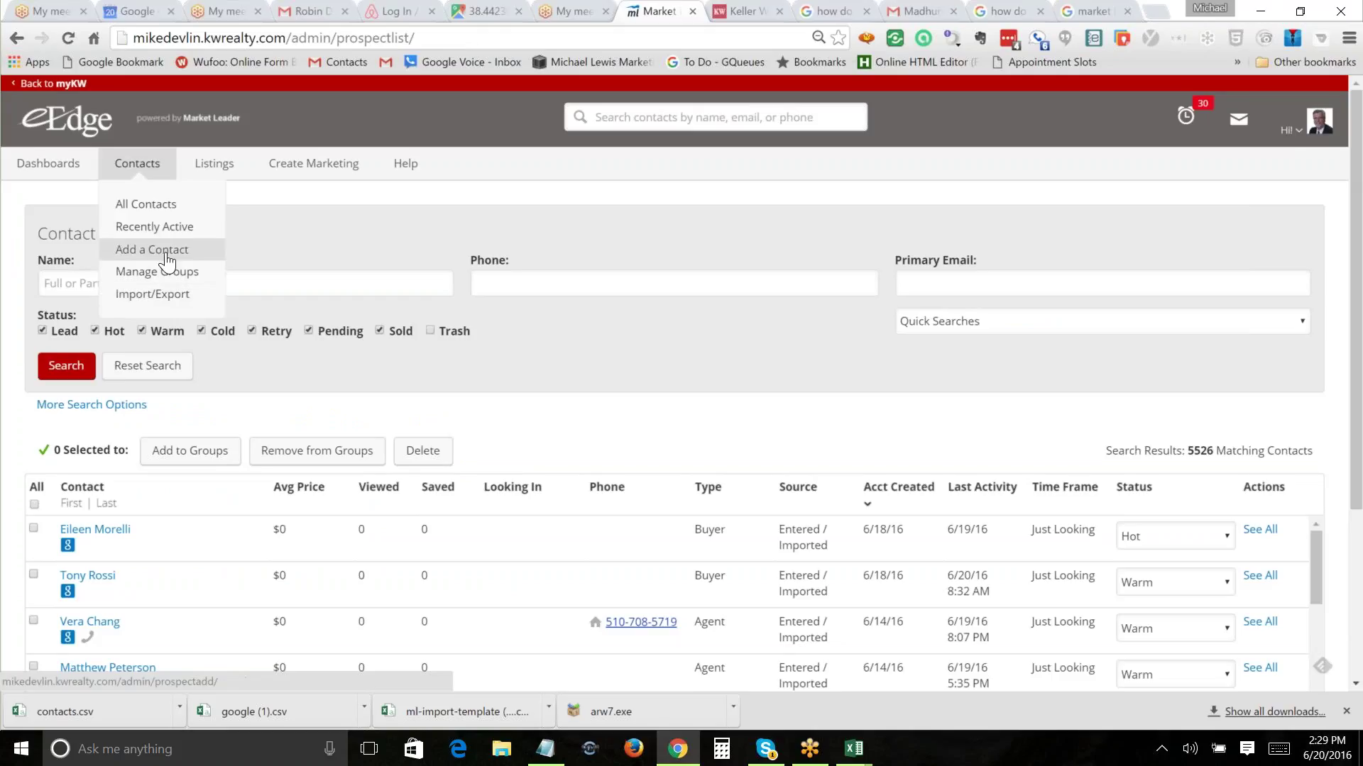
click(167, 254)
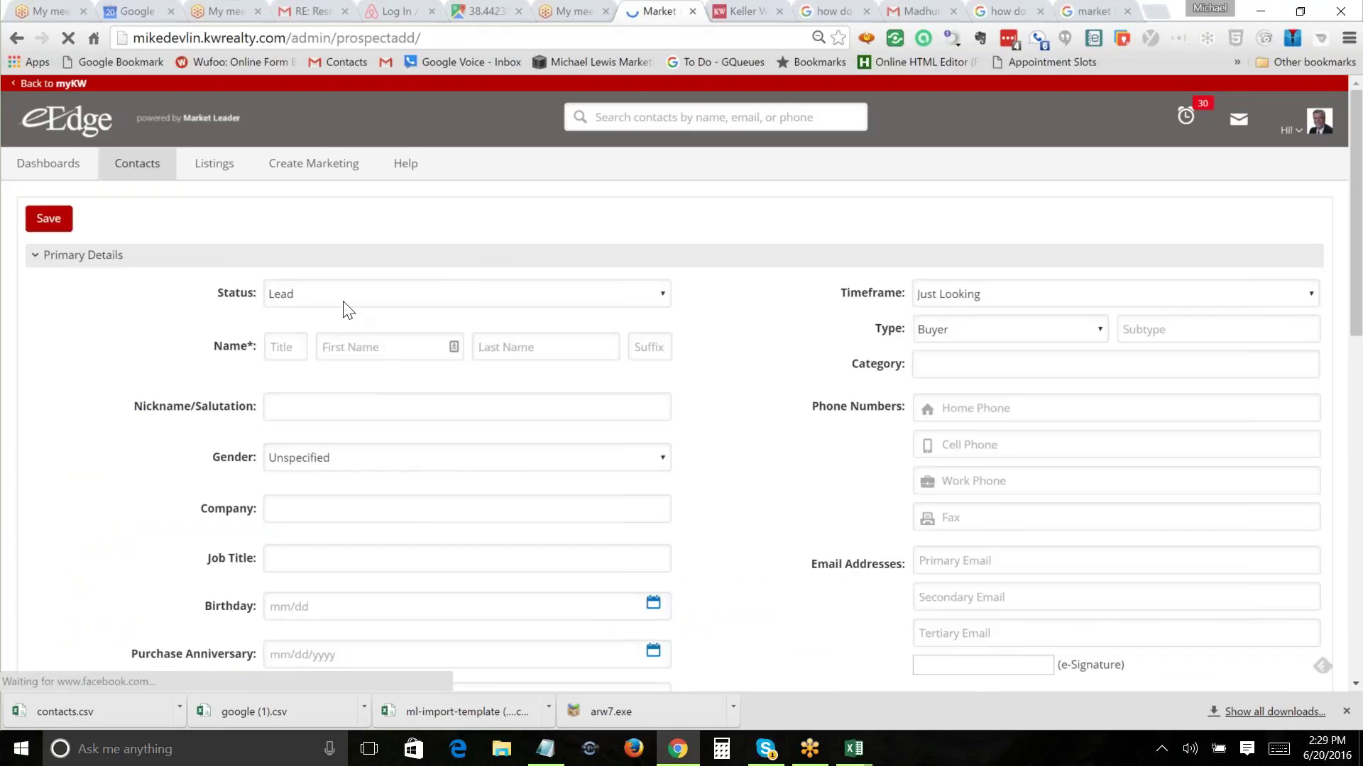
click(345, 303)
click(345, 303)
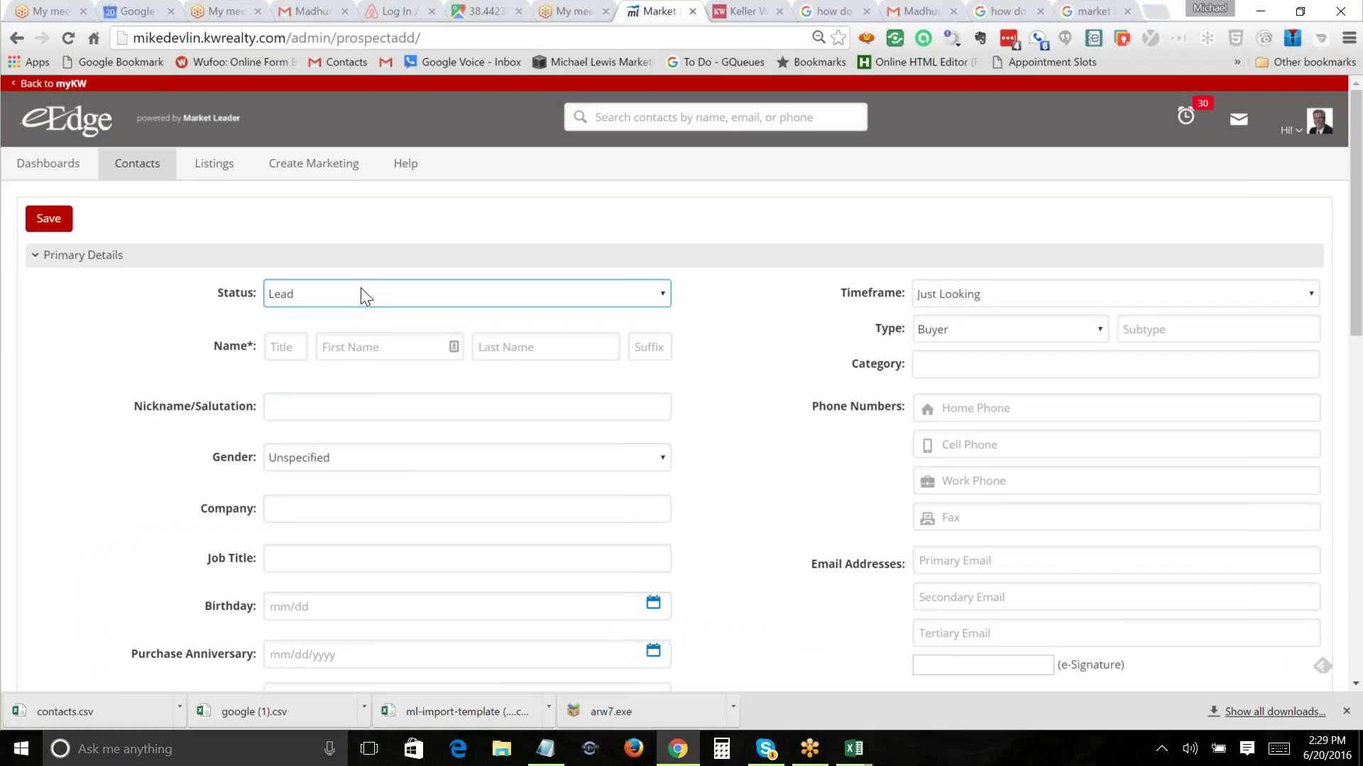
click(362, 292)
click(335, 331)
- Enter the name John Dough with the nickname Jonnny
click(362, 357)
text(John)
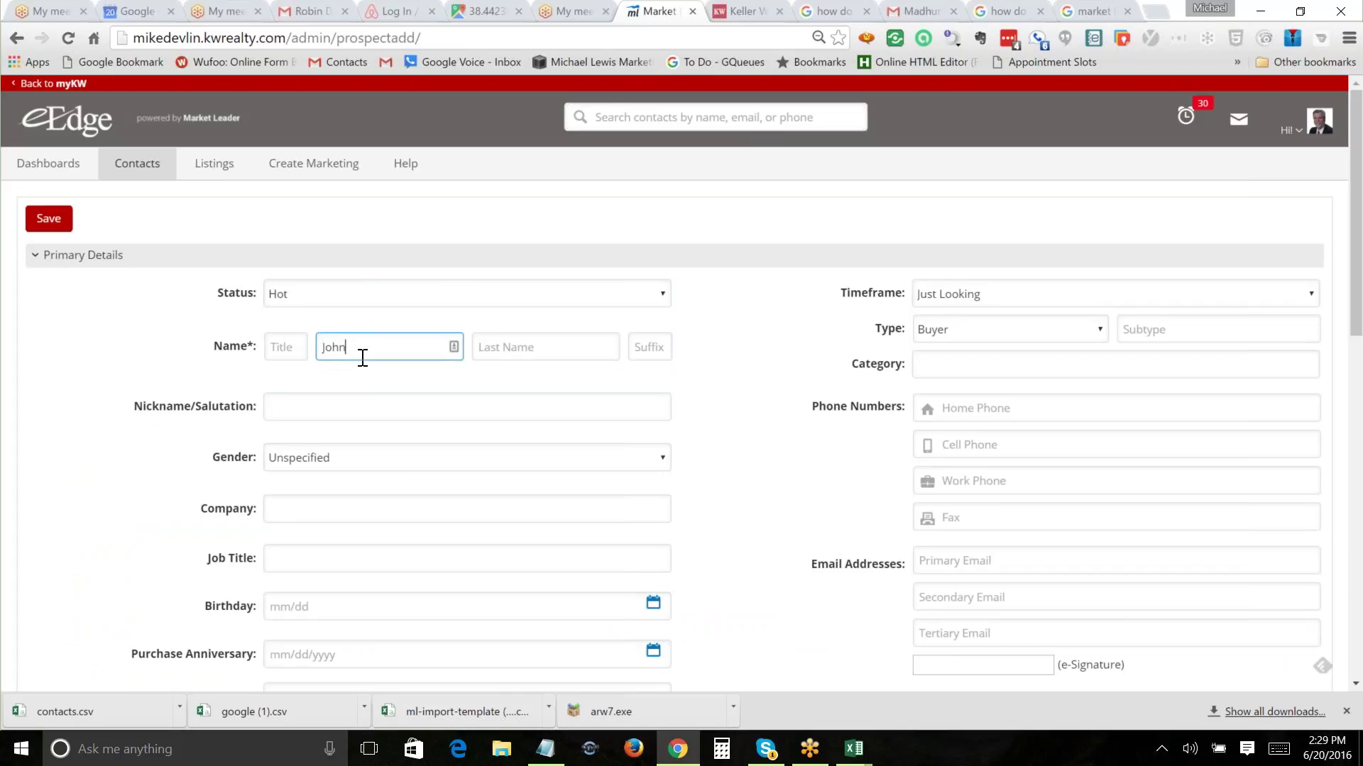
key(Tab)
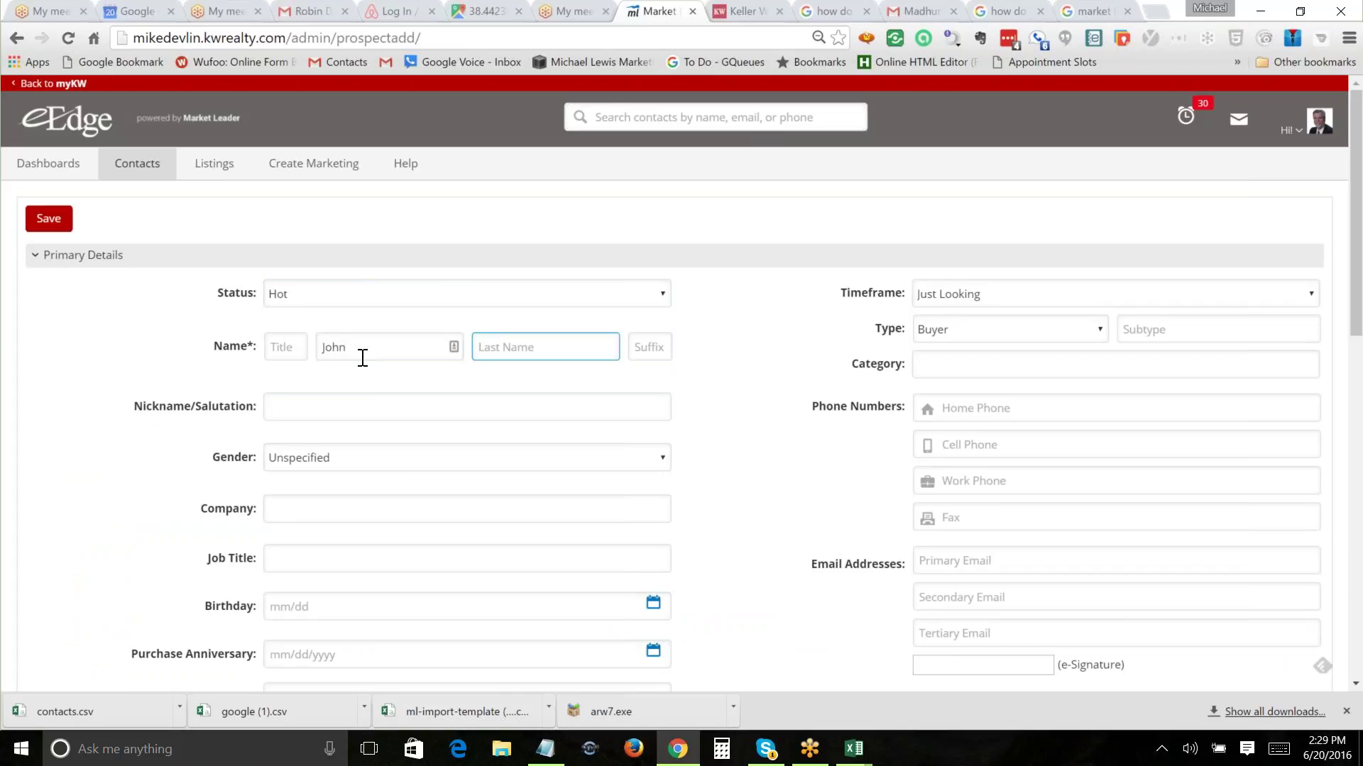
text(Dough)
key(Tab)
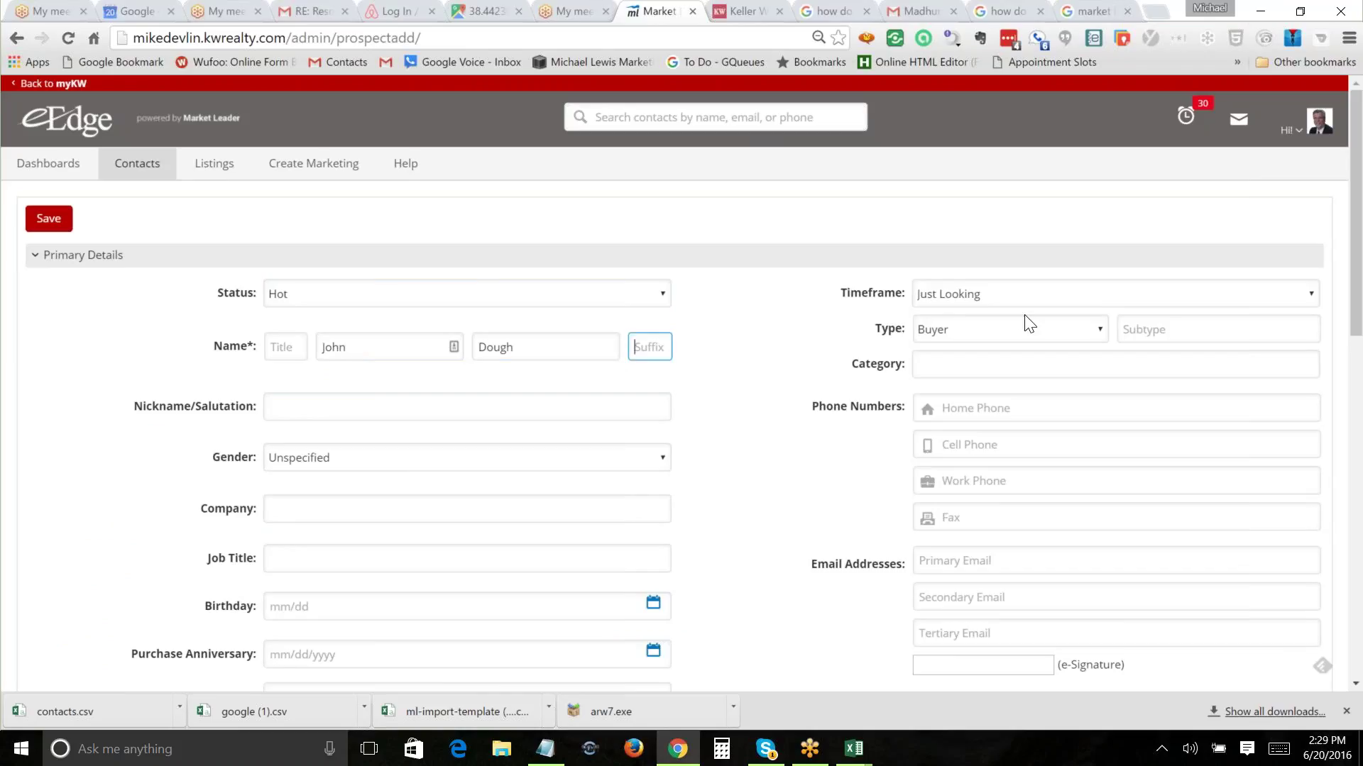
click(341, 409)
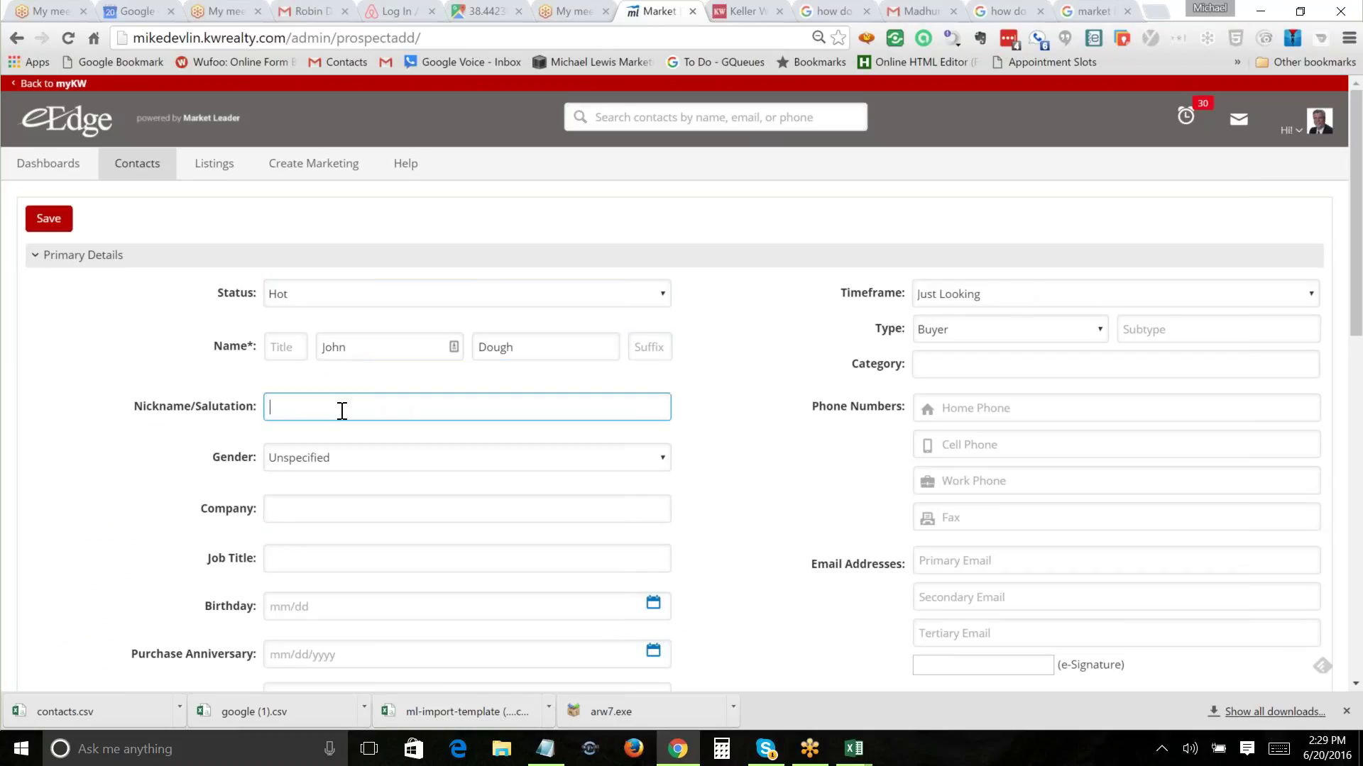
text(Jonnn)
key(BackSpace)
text(y)
- Set the contact's gender to Male and birthday to June 22
click(331, 457)
click(325, 512)
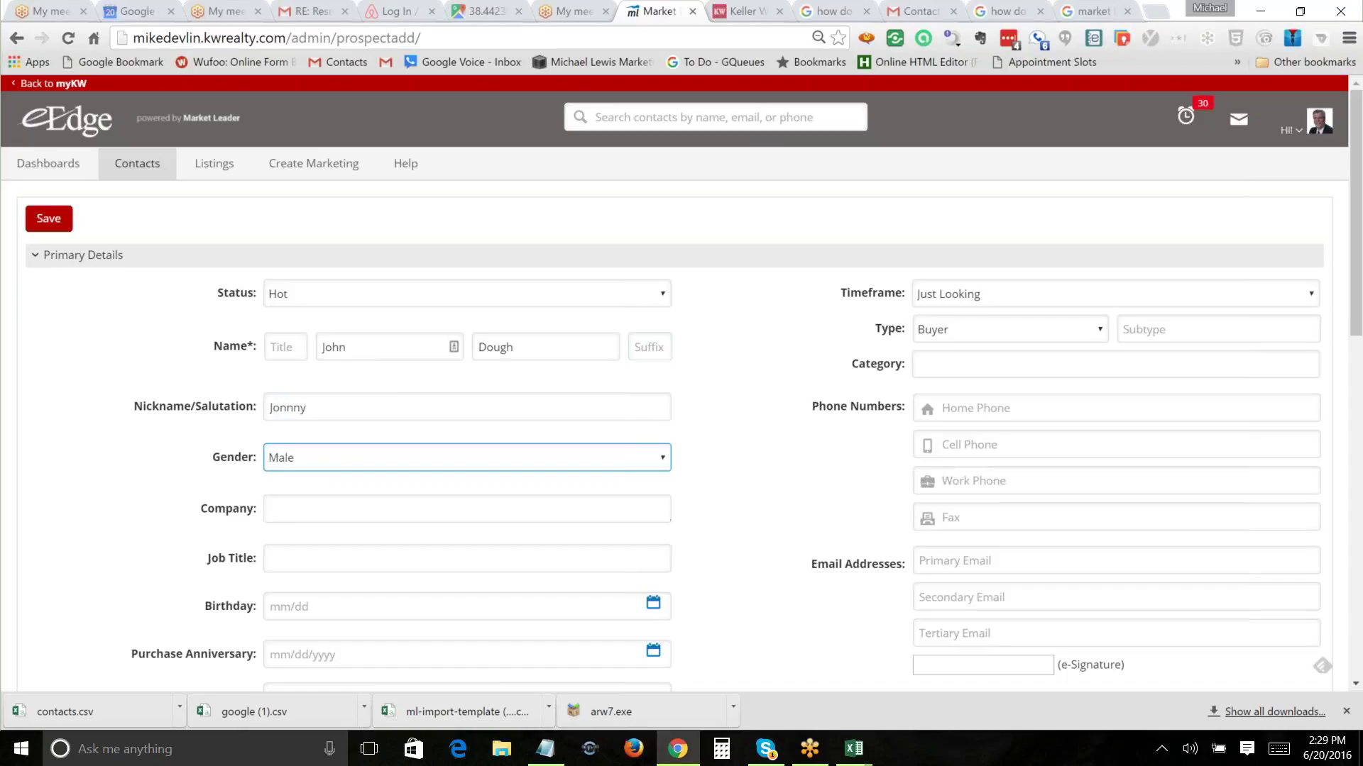
click(325, 508)
scroll(326, 508, down, 1)
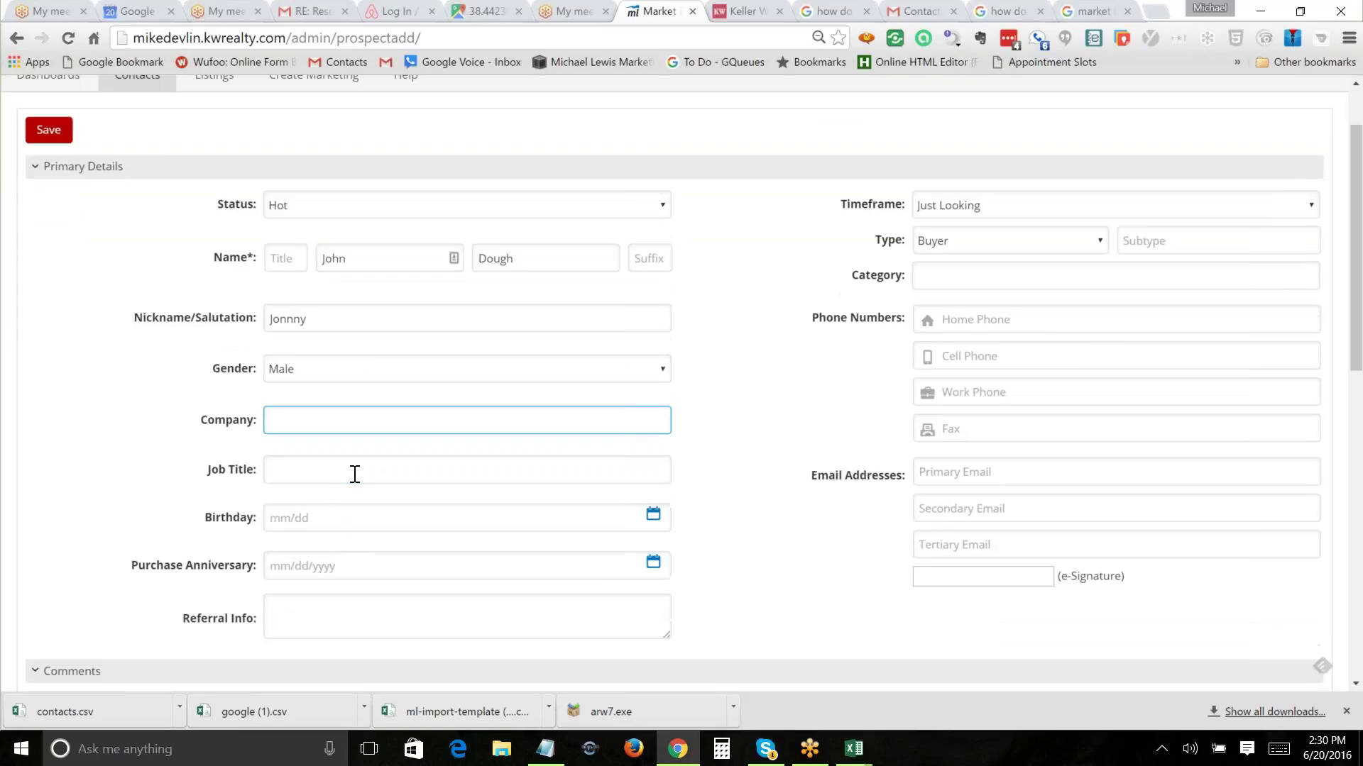
click(355, 473)
click(357, 529)
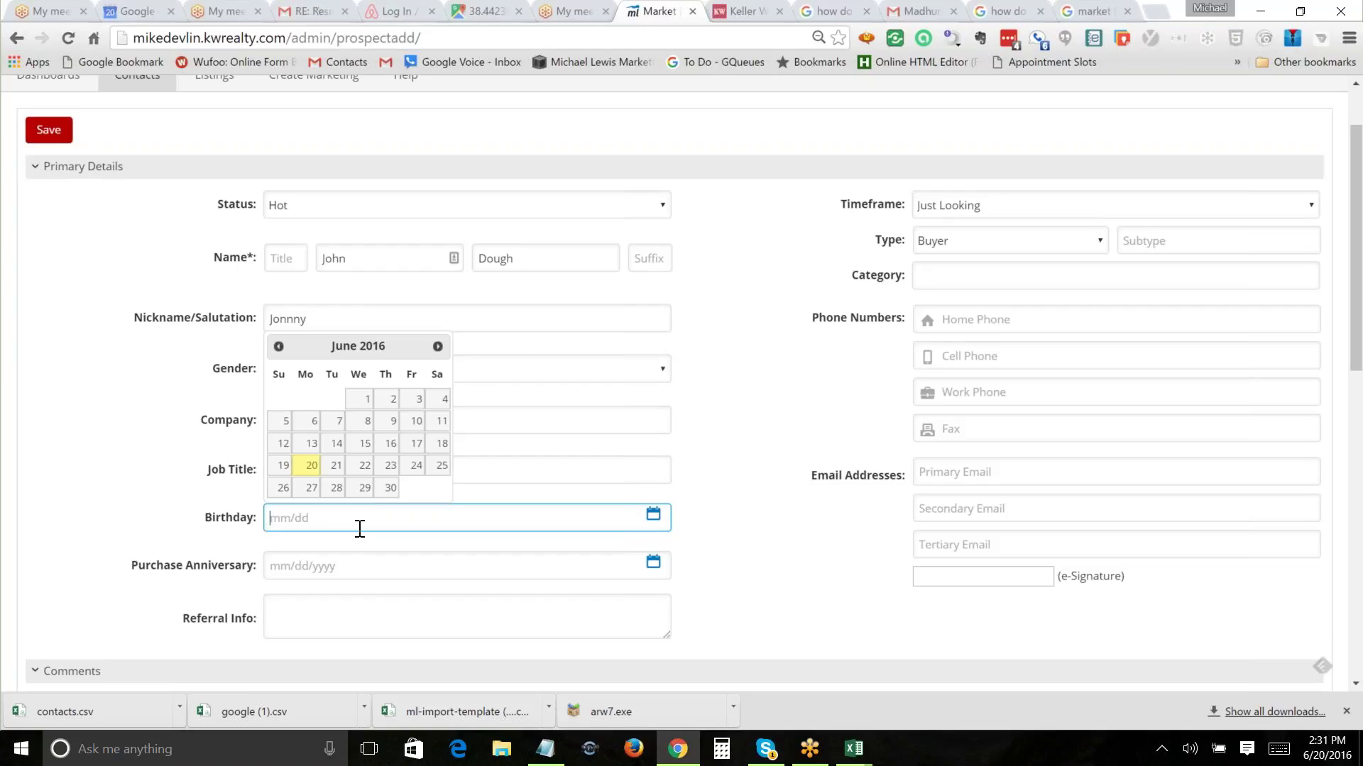
click(366, 467)
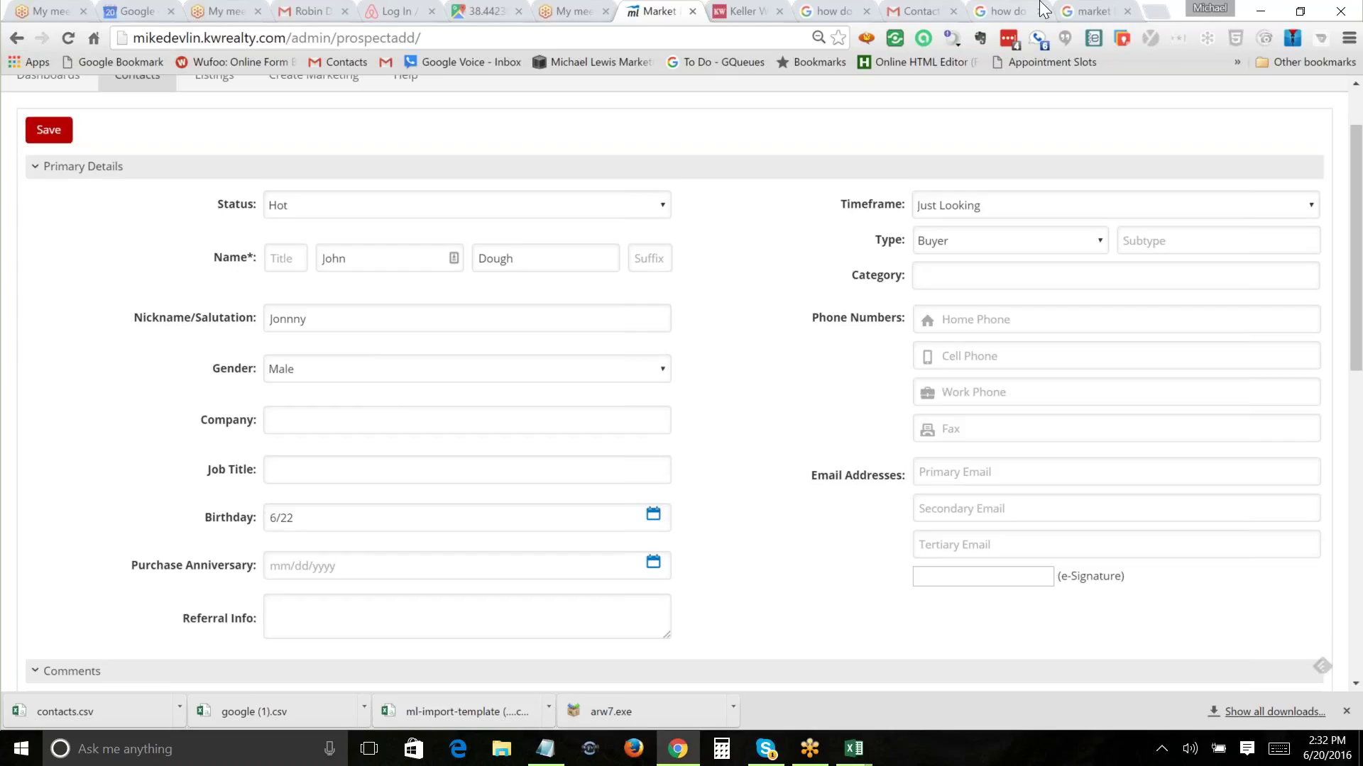
- Load Facebook in a new tab and open your own profile timeline
click(1156, 12)
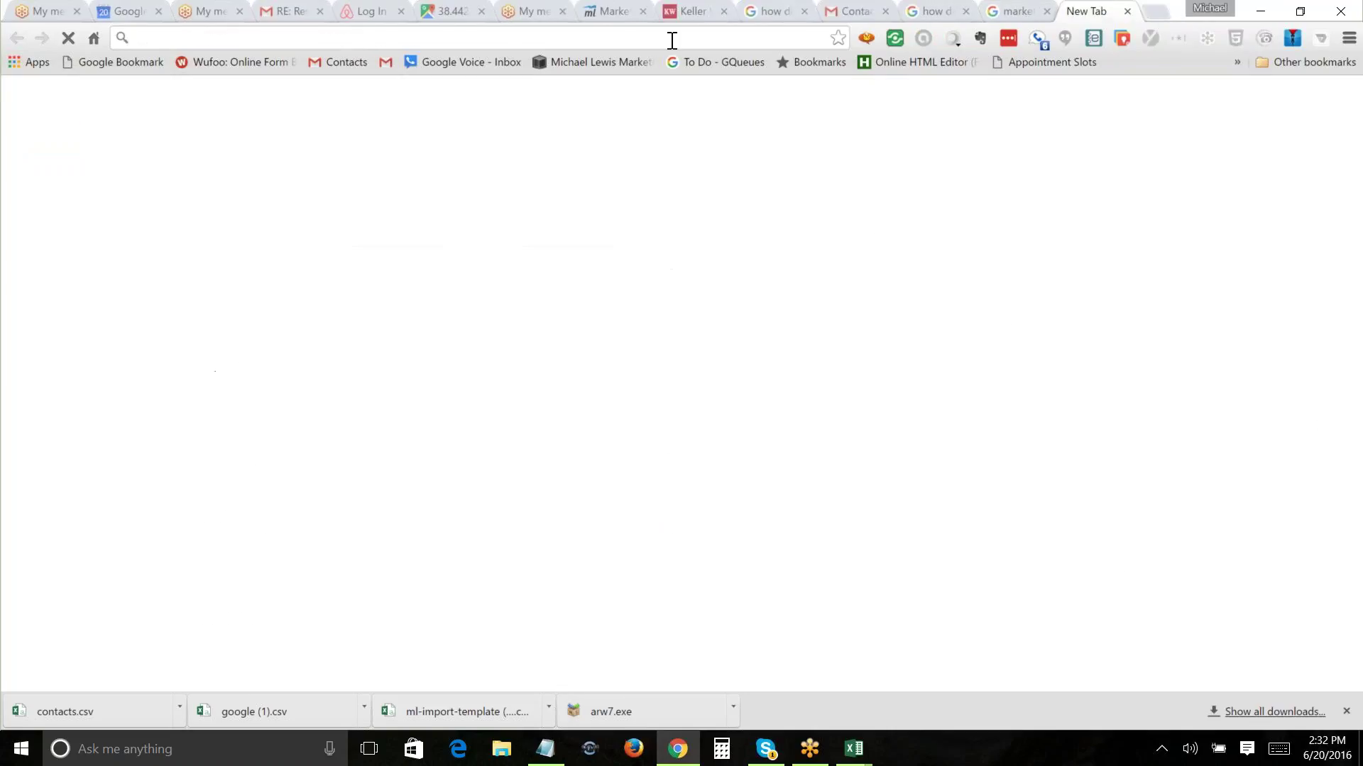
text(facebook.com)
key(Return)
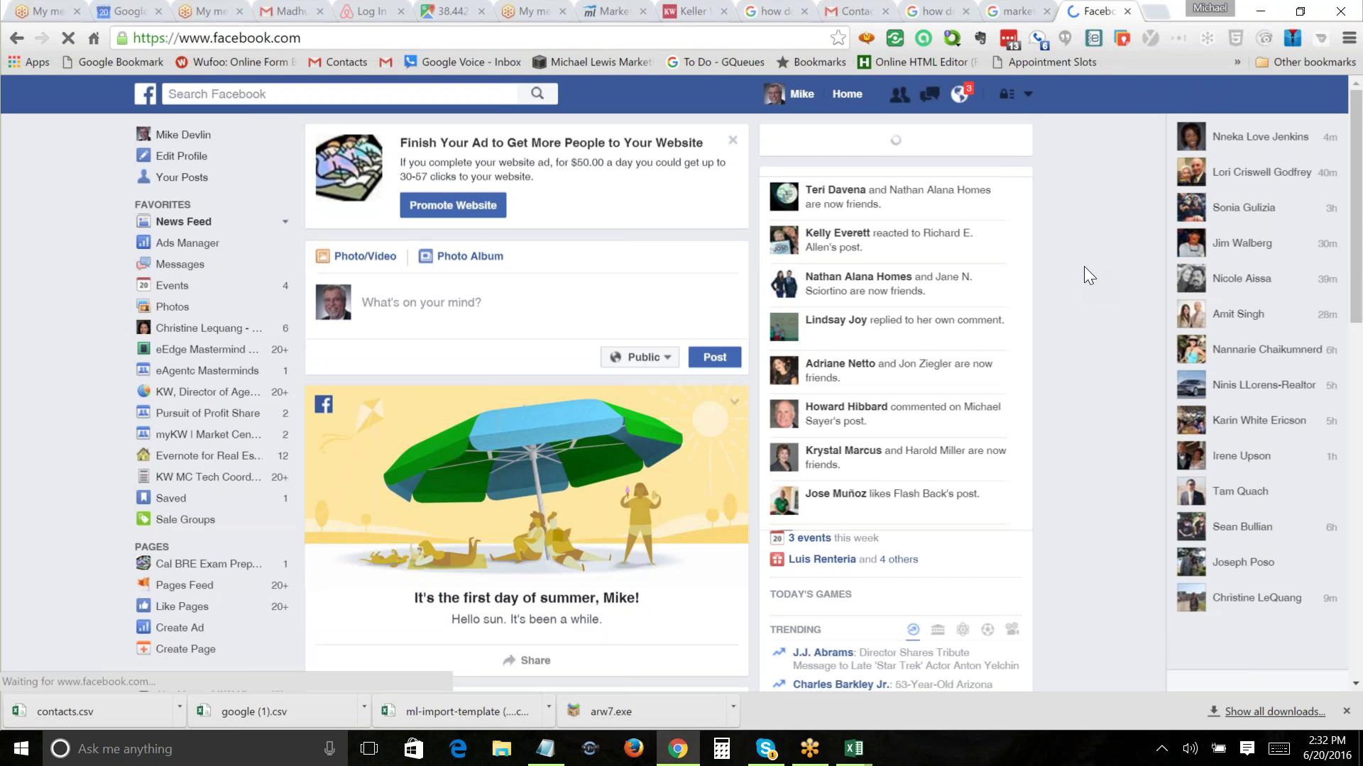
scroll(958, 326, down, 10)
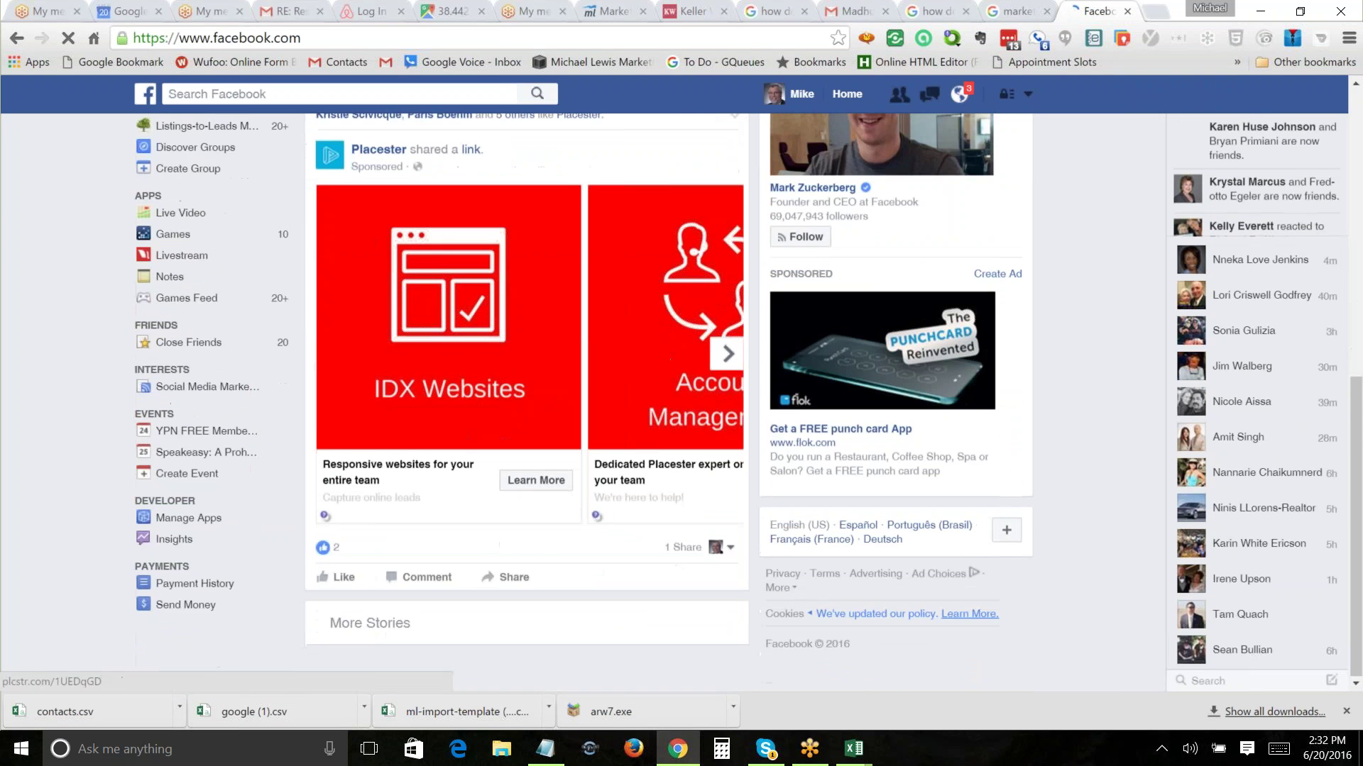
scroll(304, 557, down, 2)
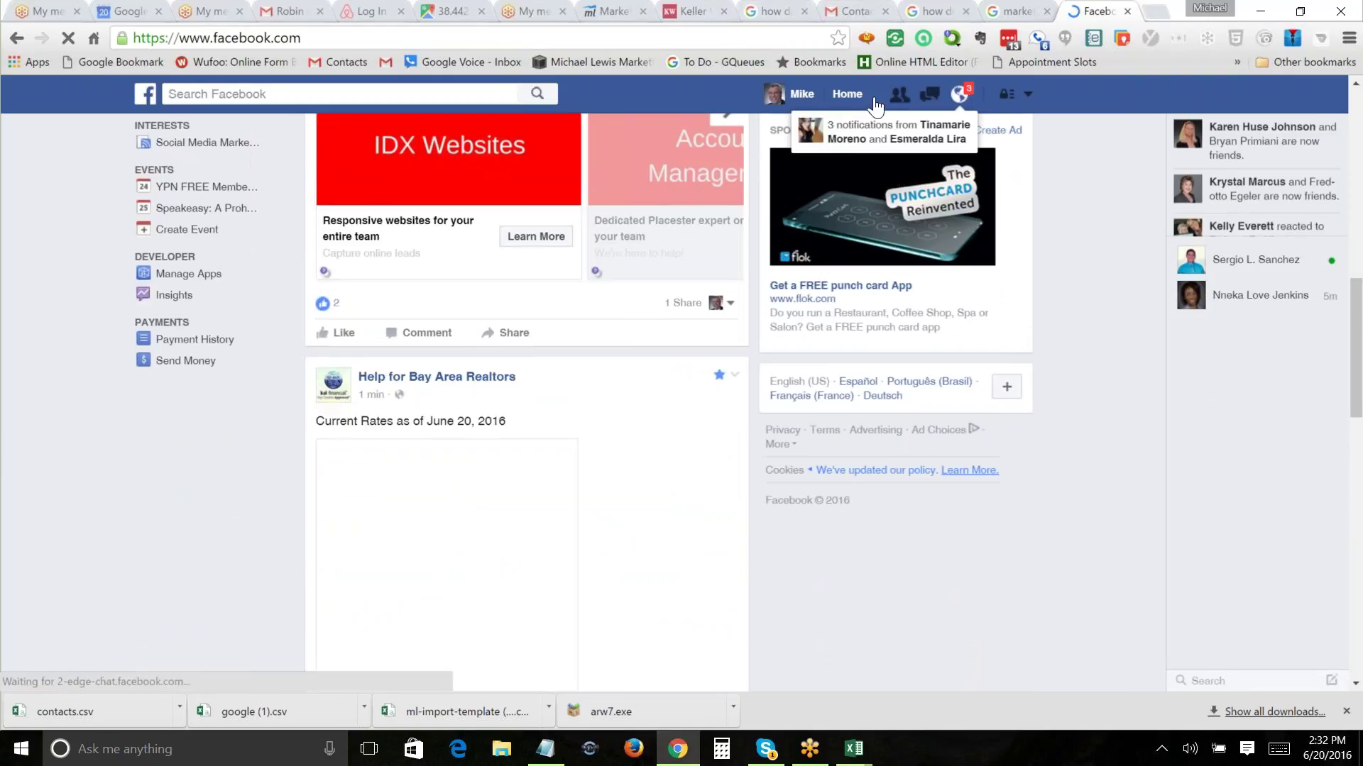
click(795, 93)
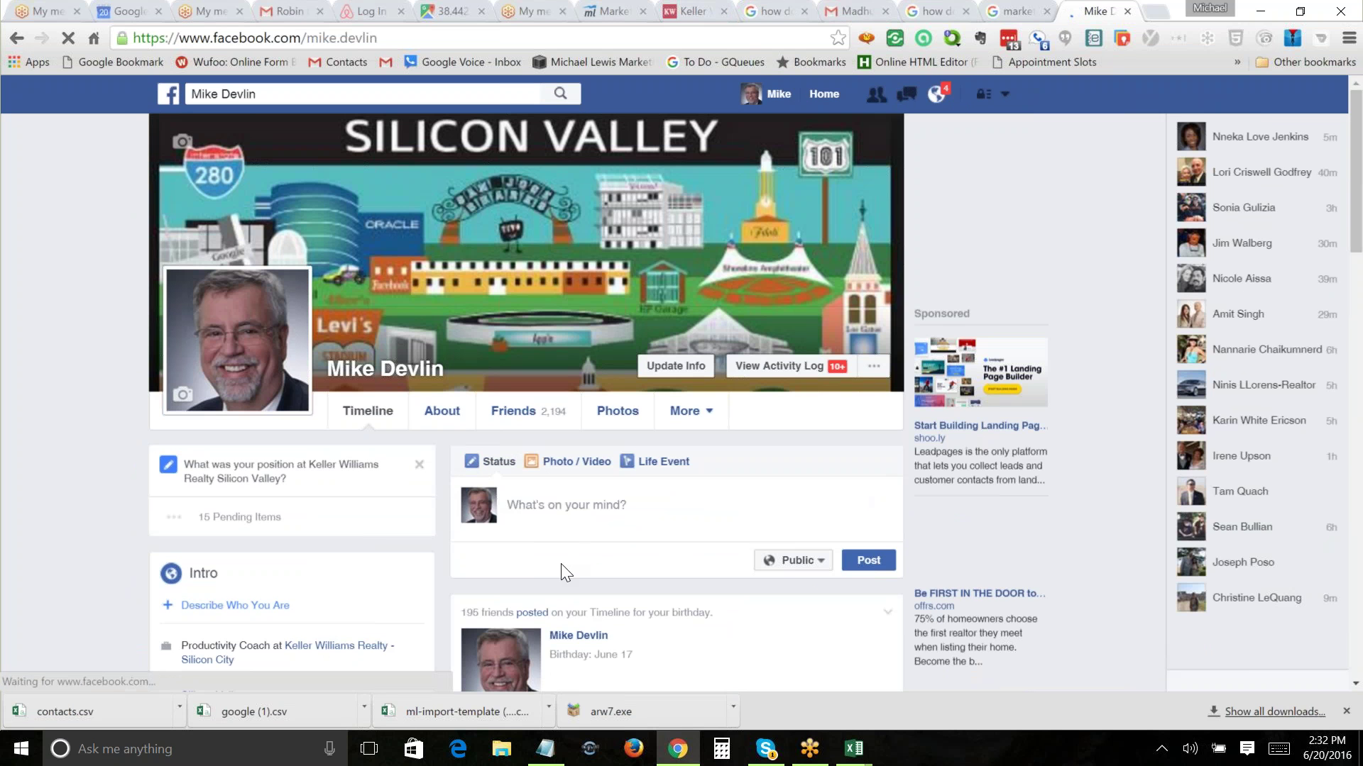
- Scroll to the JibJab 'Happy' Birthday post and play the video
scroll(582, 557, down, 1)
scroll(592, 548, down, 14)
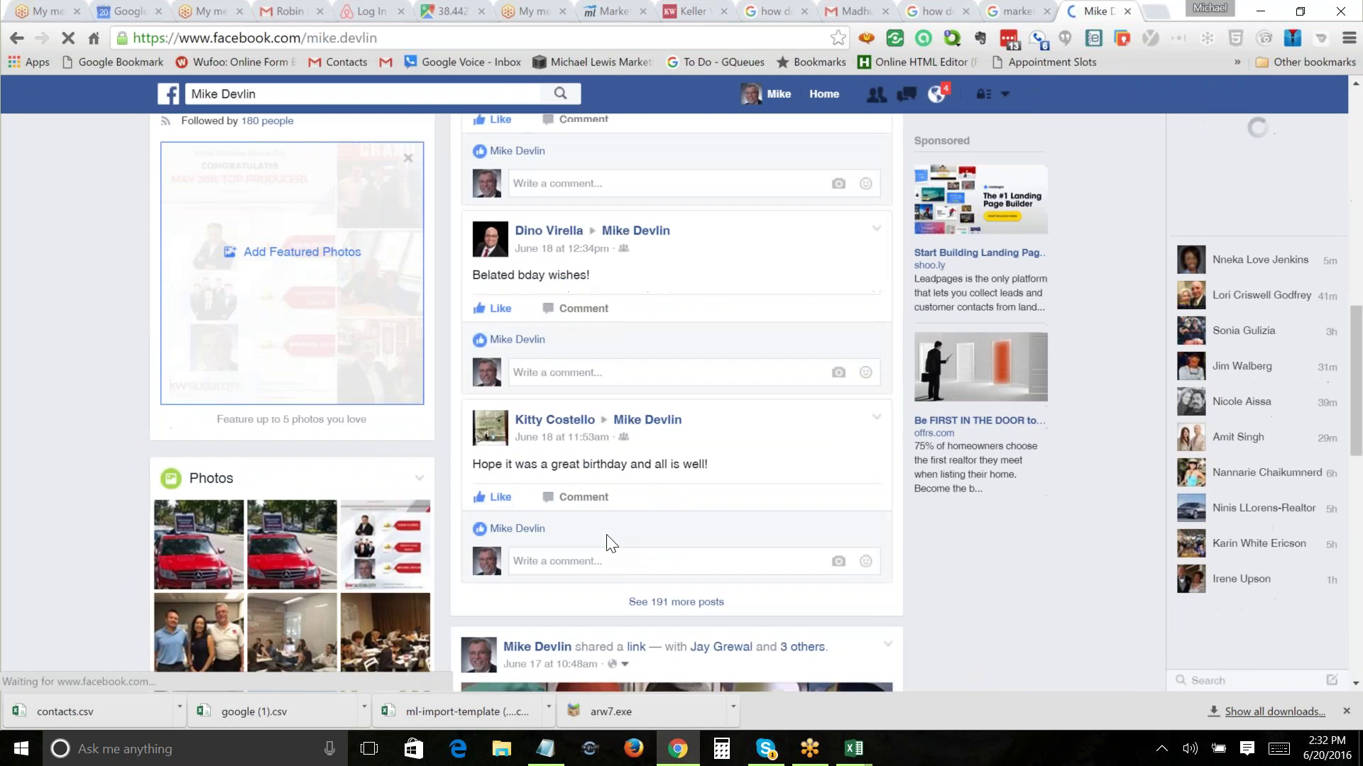
scroll(608, 542, down, 5)
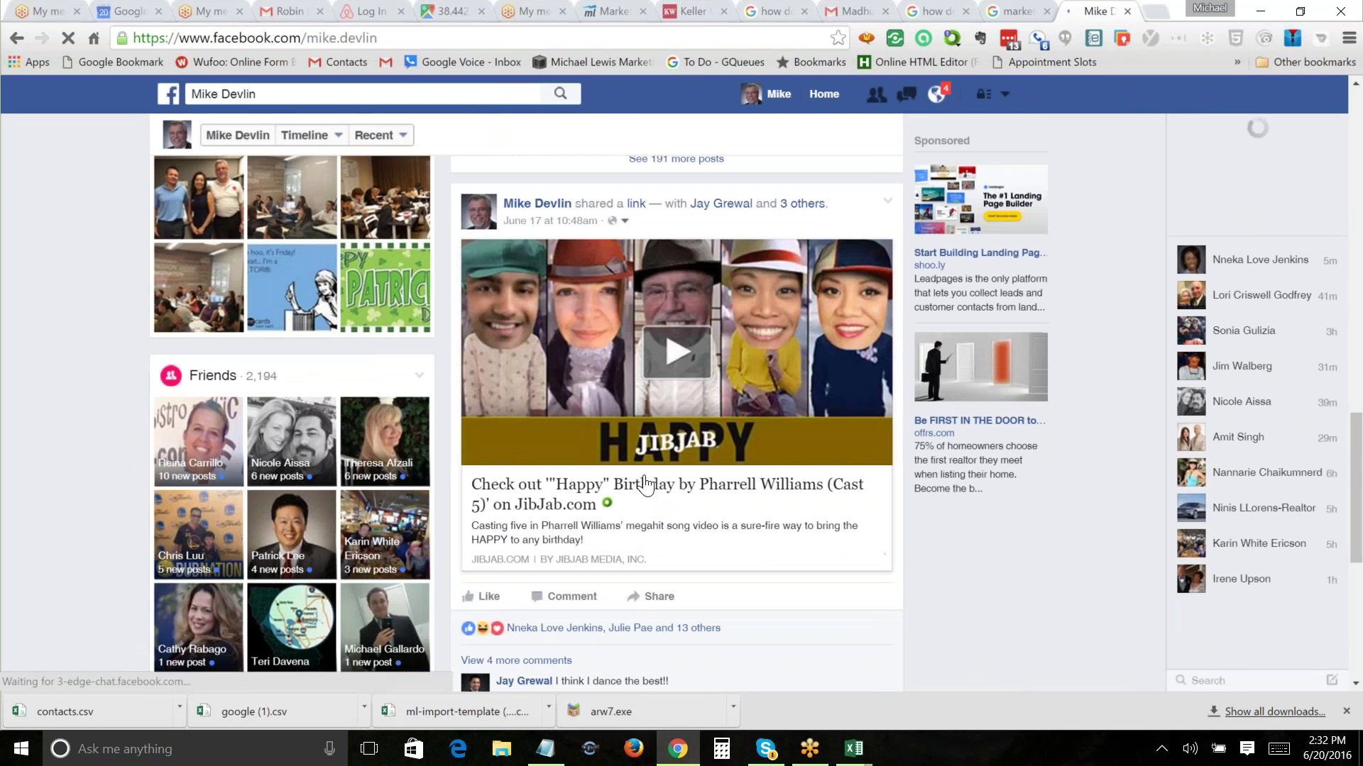
click(681, 365)
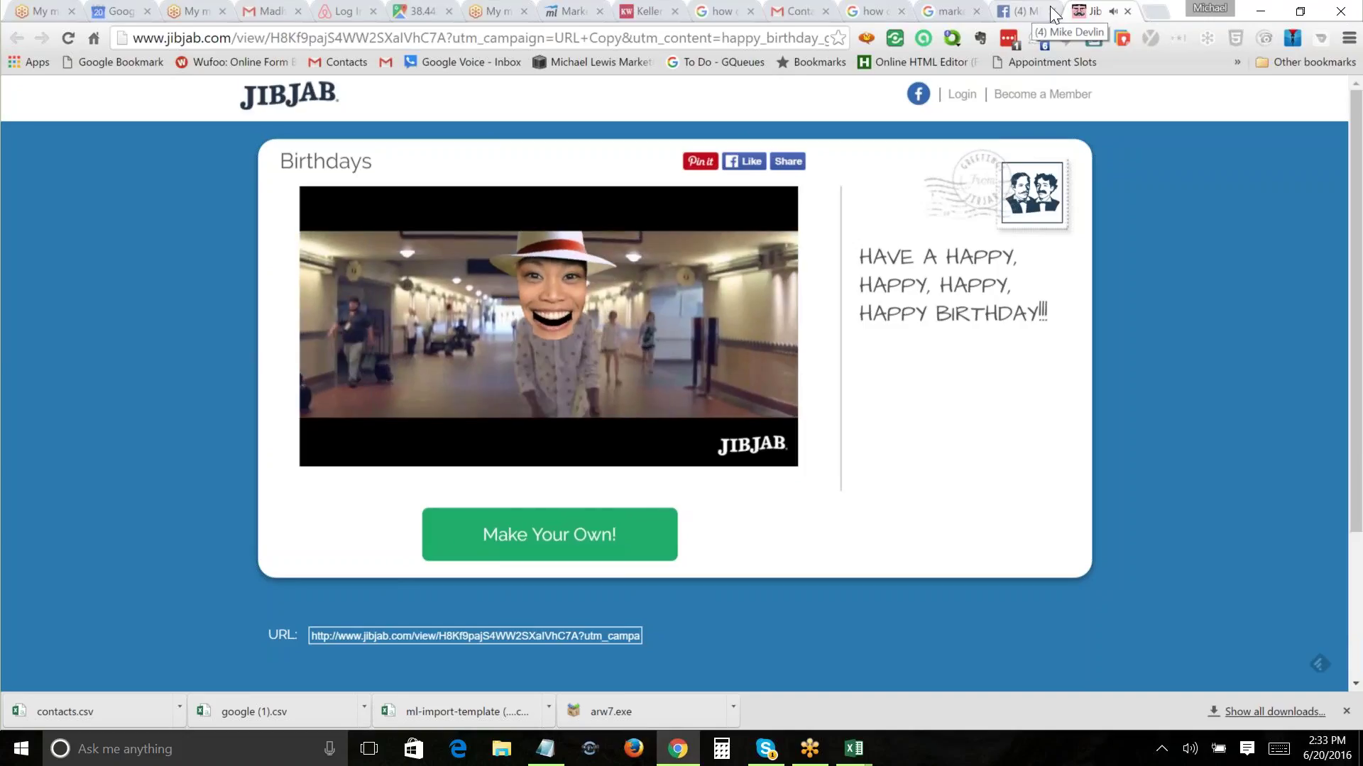
- Close the JibJab birthday e-card tab after watching it
click(1127, 12)
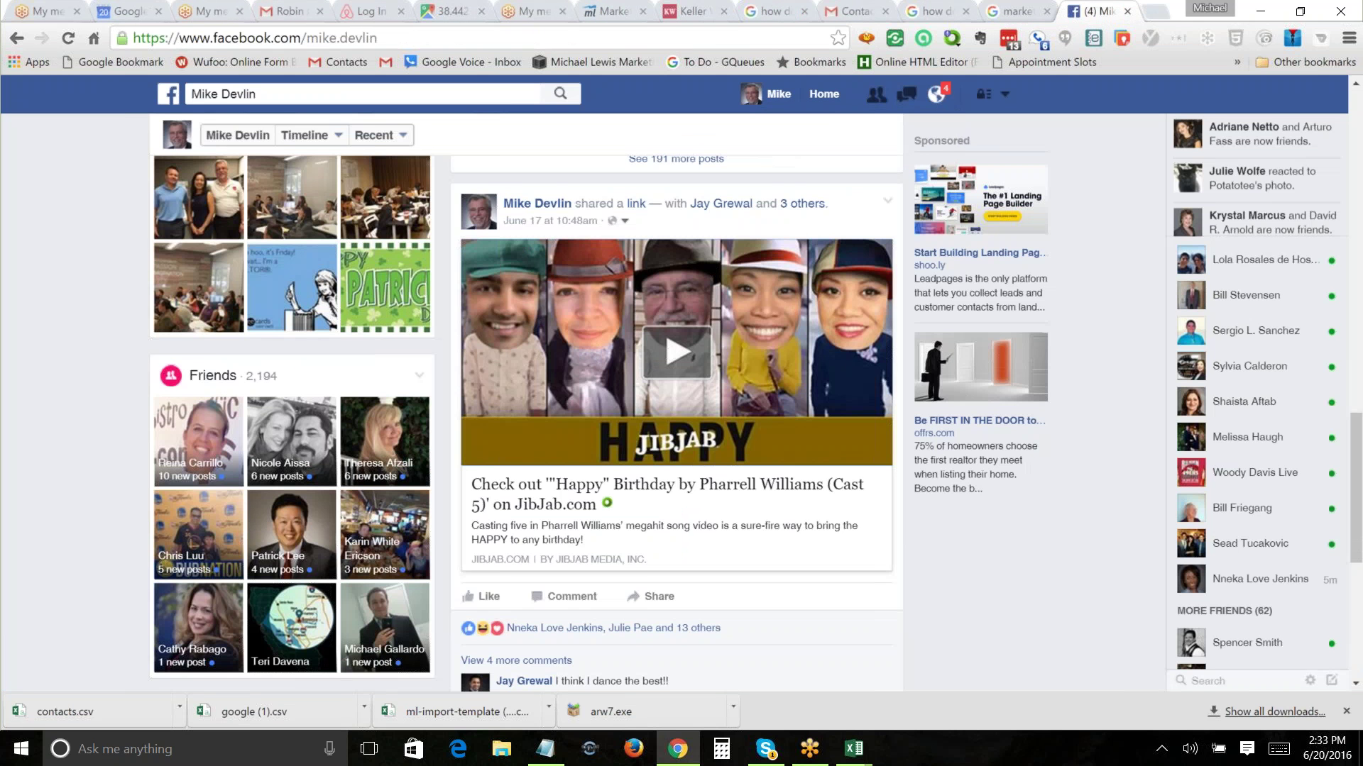
- Browse the timeline's birthday posts, then return to eEdge's new contact form
scroll(694, 389, down, 6)
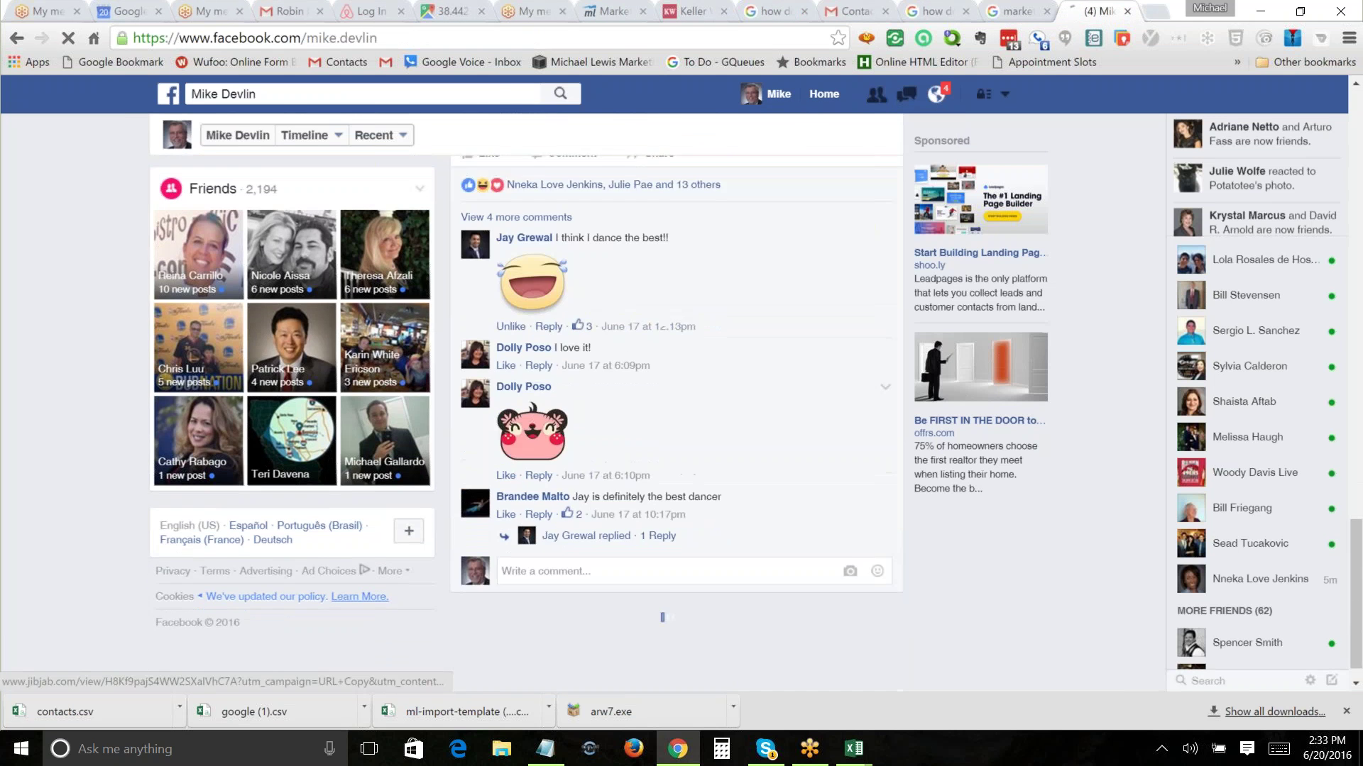
scroll(696, 365, down, 6)
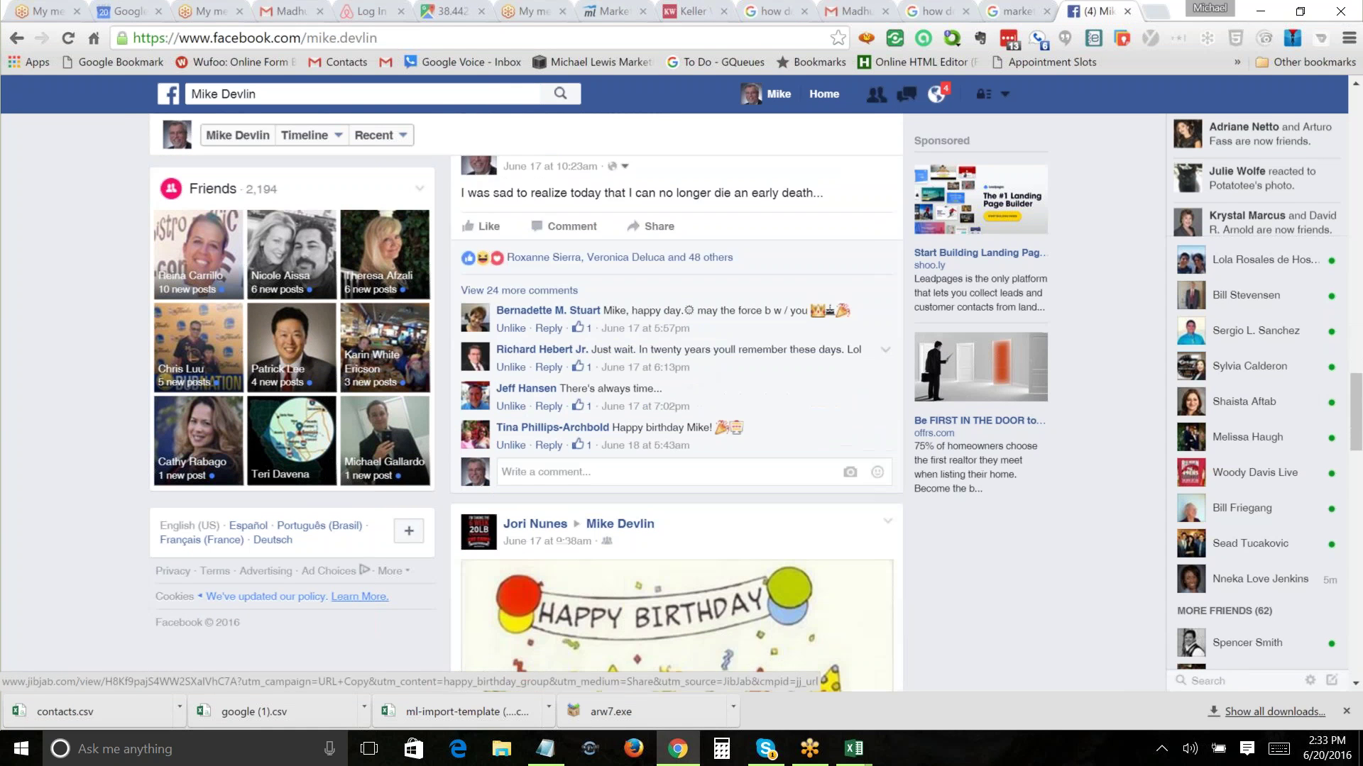
scroll(695, 363, down, 4)
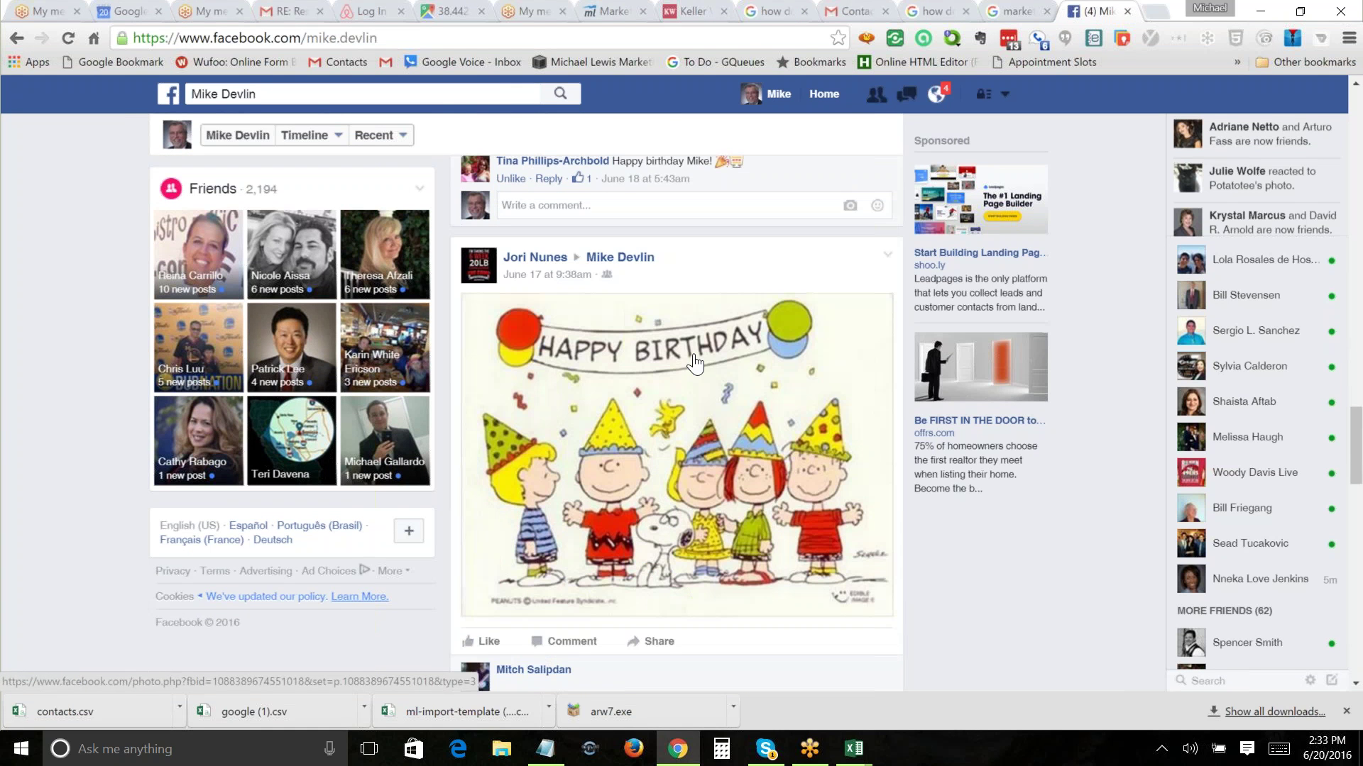
scroll(695, 363, down, 3)
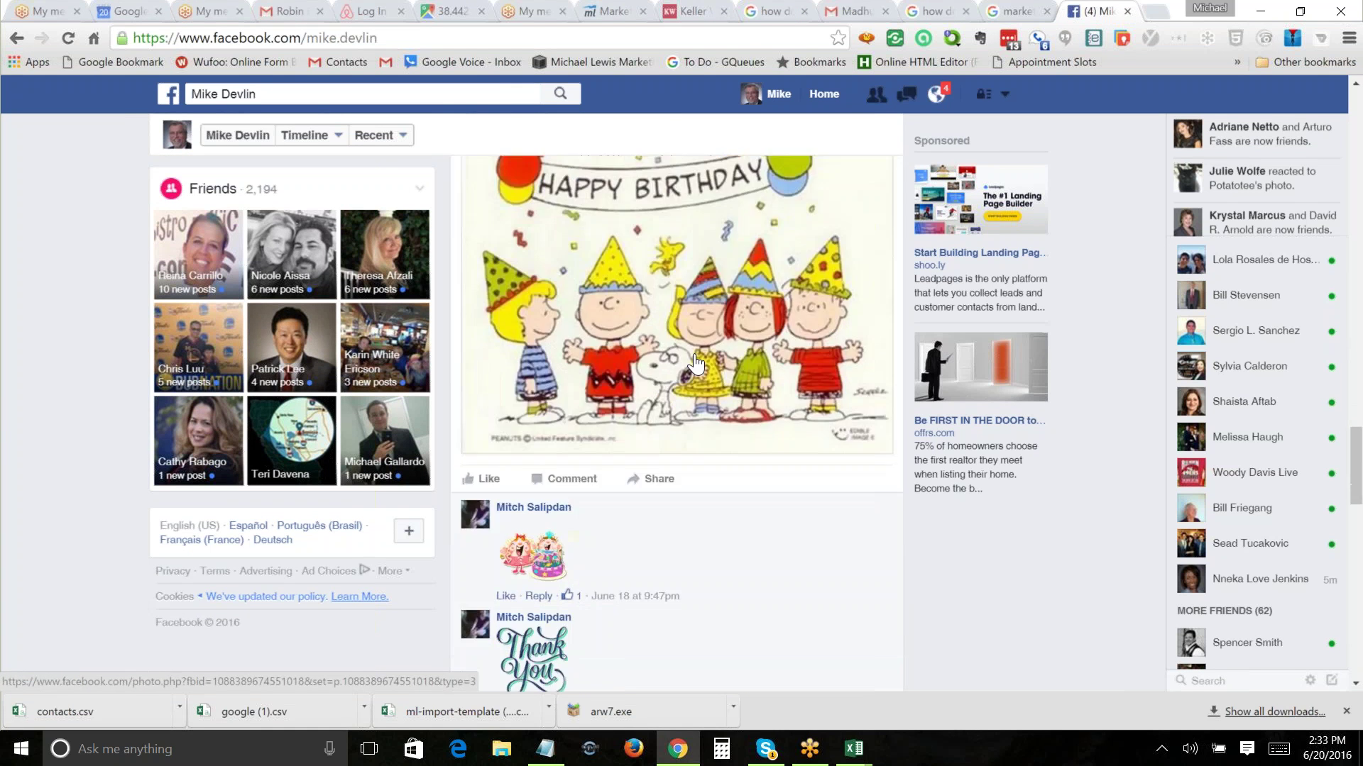
scroll(696, 363, down, 2)
scroll(600, 256, down, 3)
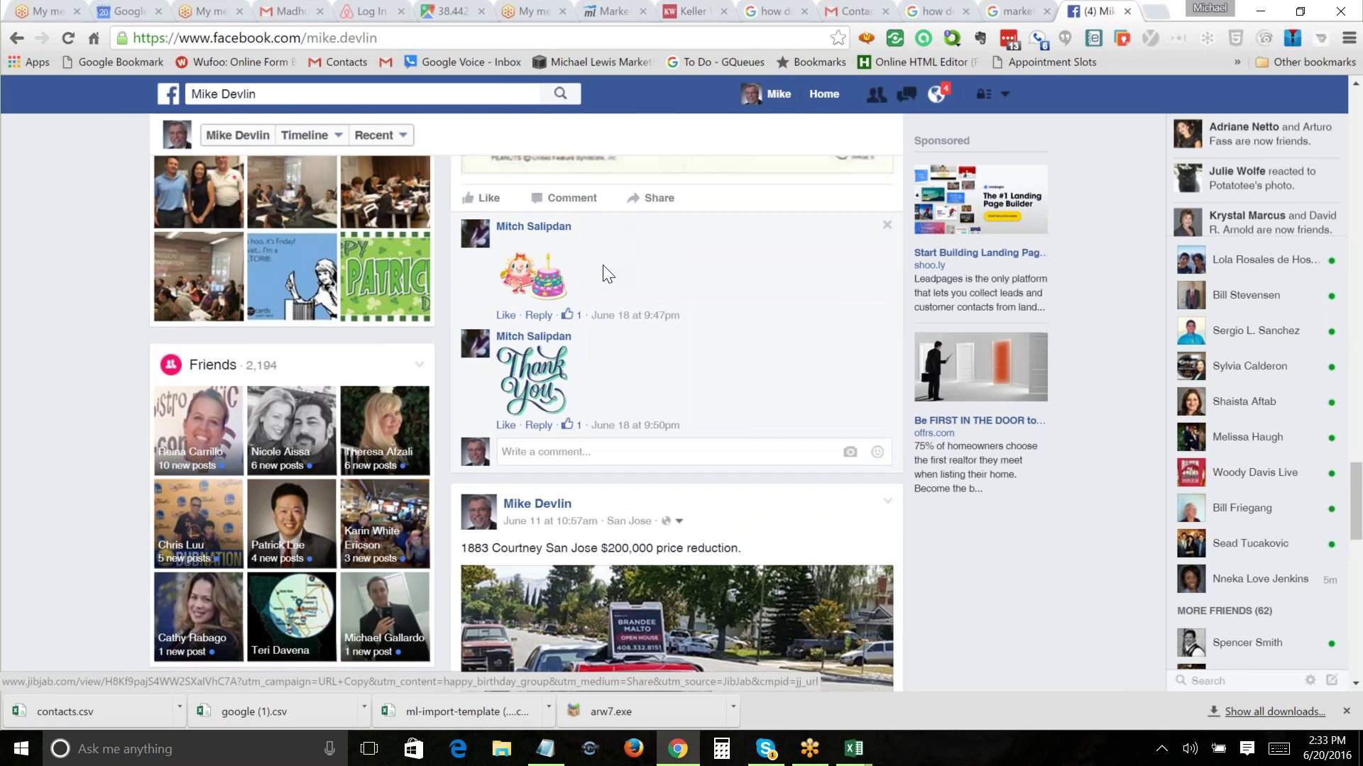
scroll(681, 325, down, 5)
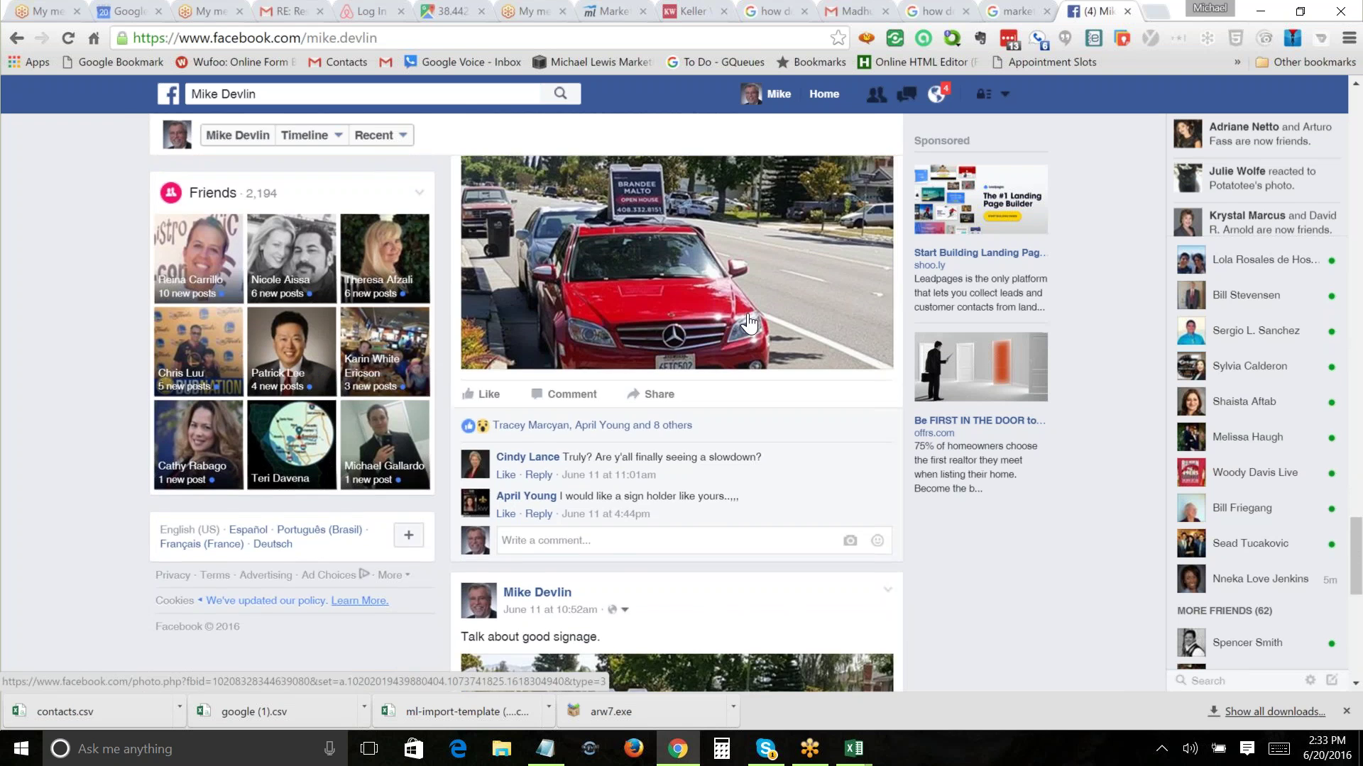
scroll(747, 324, up, 6)
scroll(756, 314, up, 15)
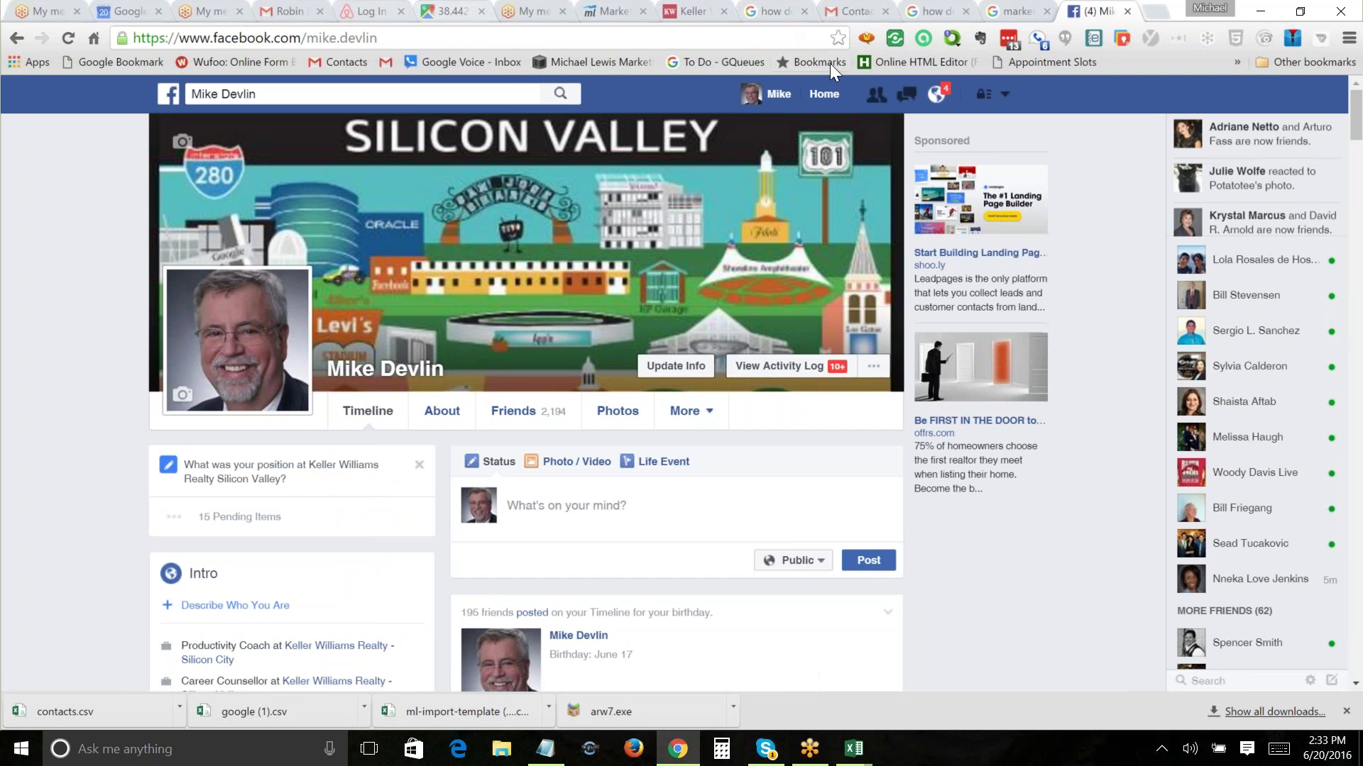
click(600, 12)
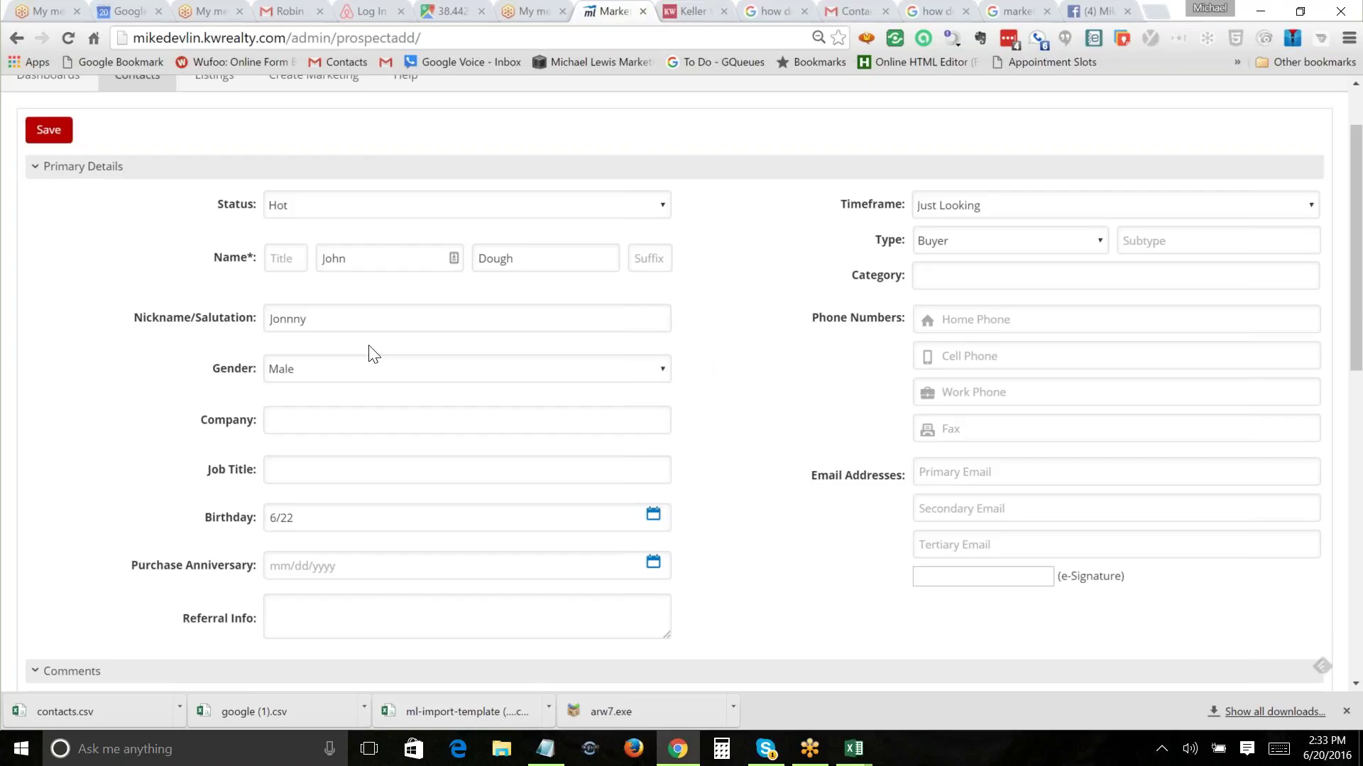
- Set John Dough's Purchase Anniversary to June 24, 2016 using the date picker
scroll(381, 420, down, 1)
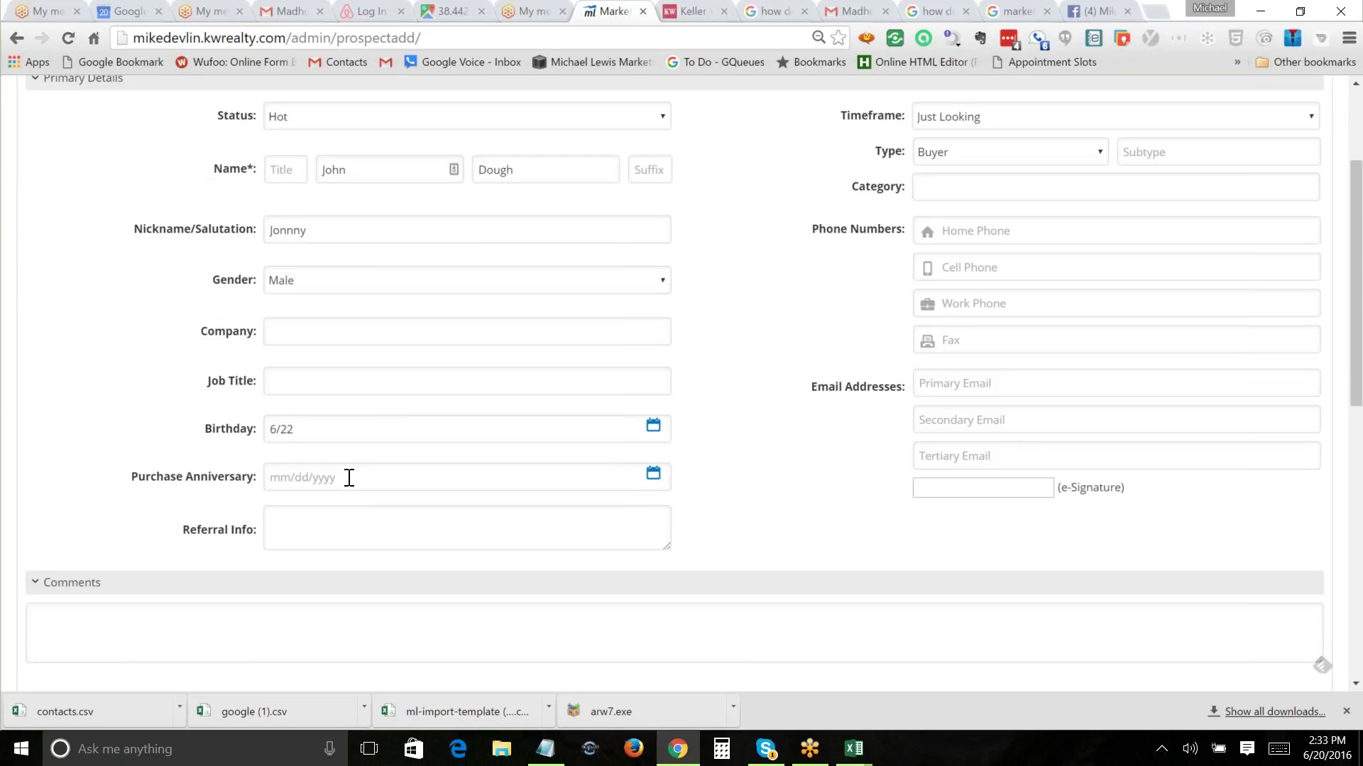
click(349, 477)
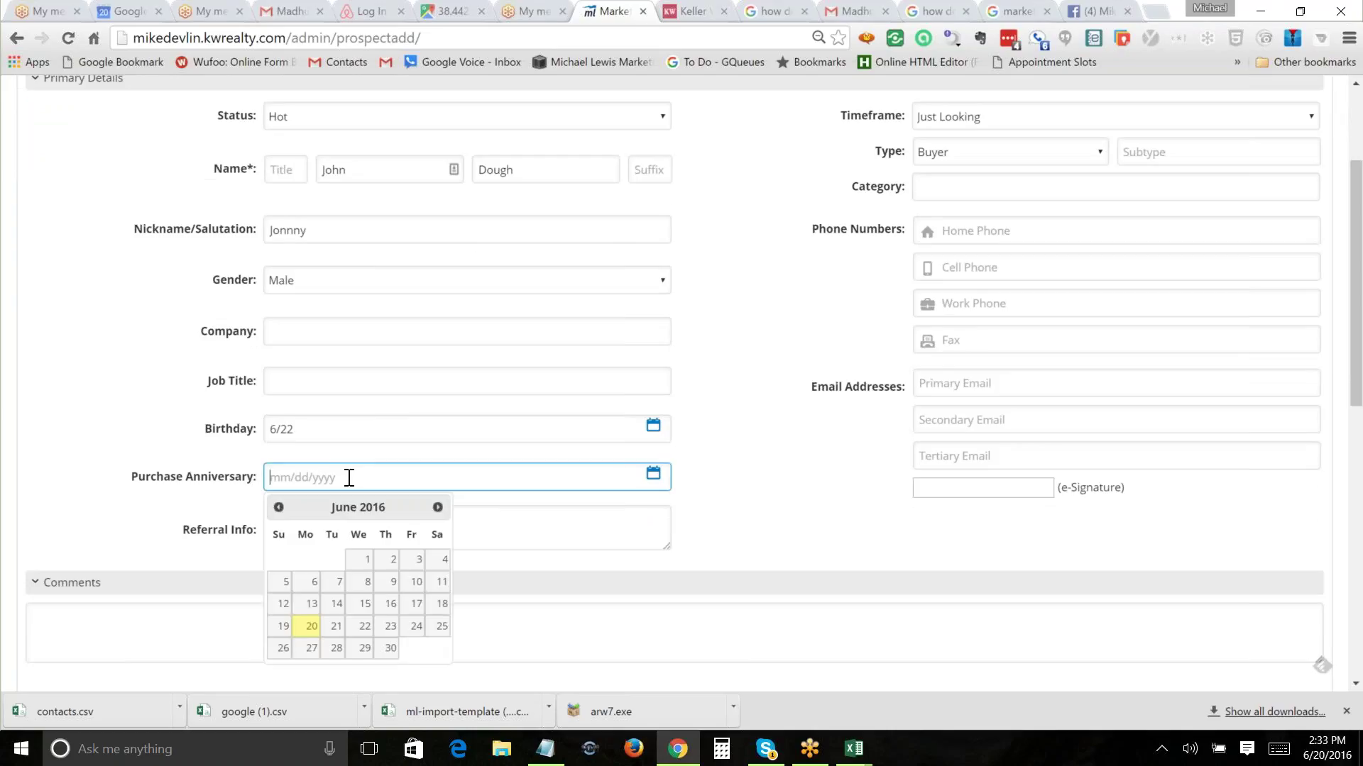
click(416, 628)
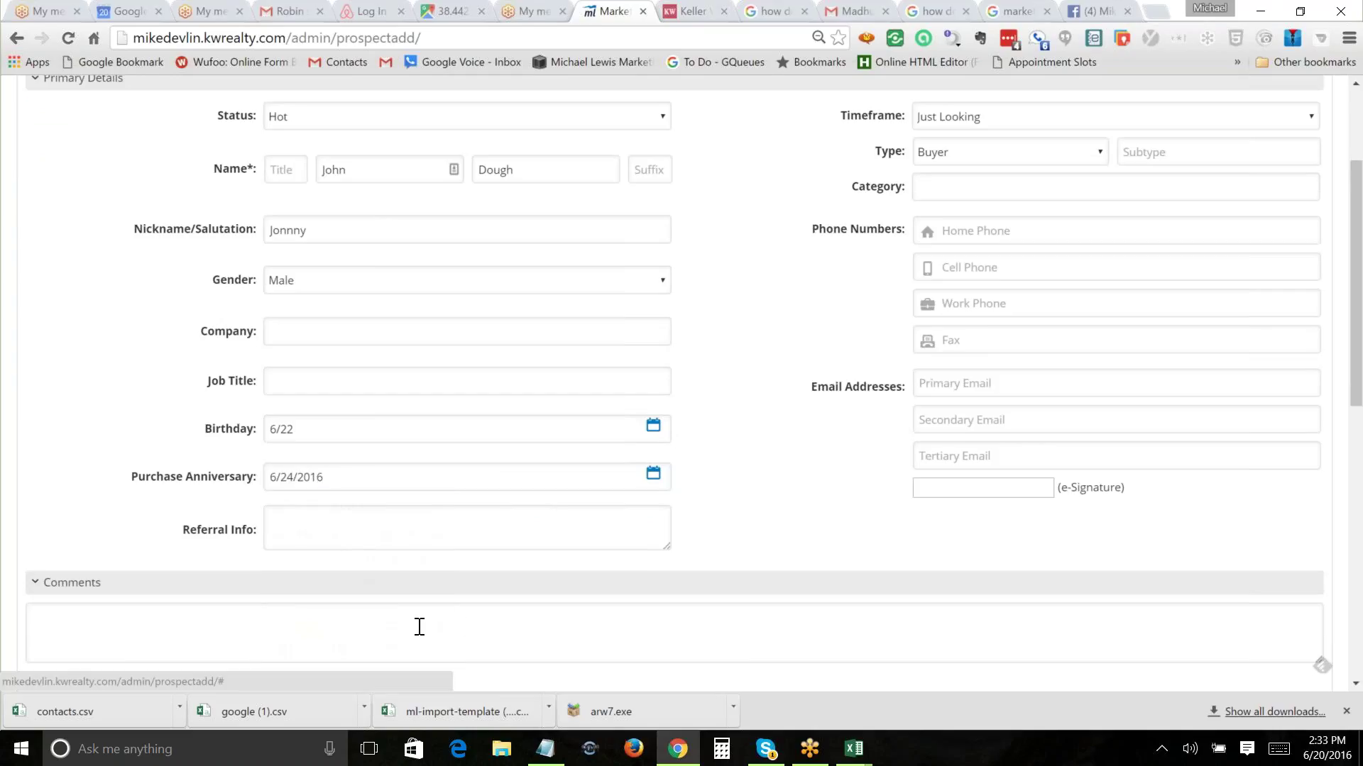
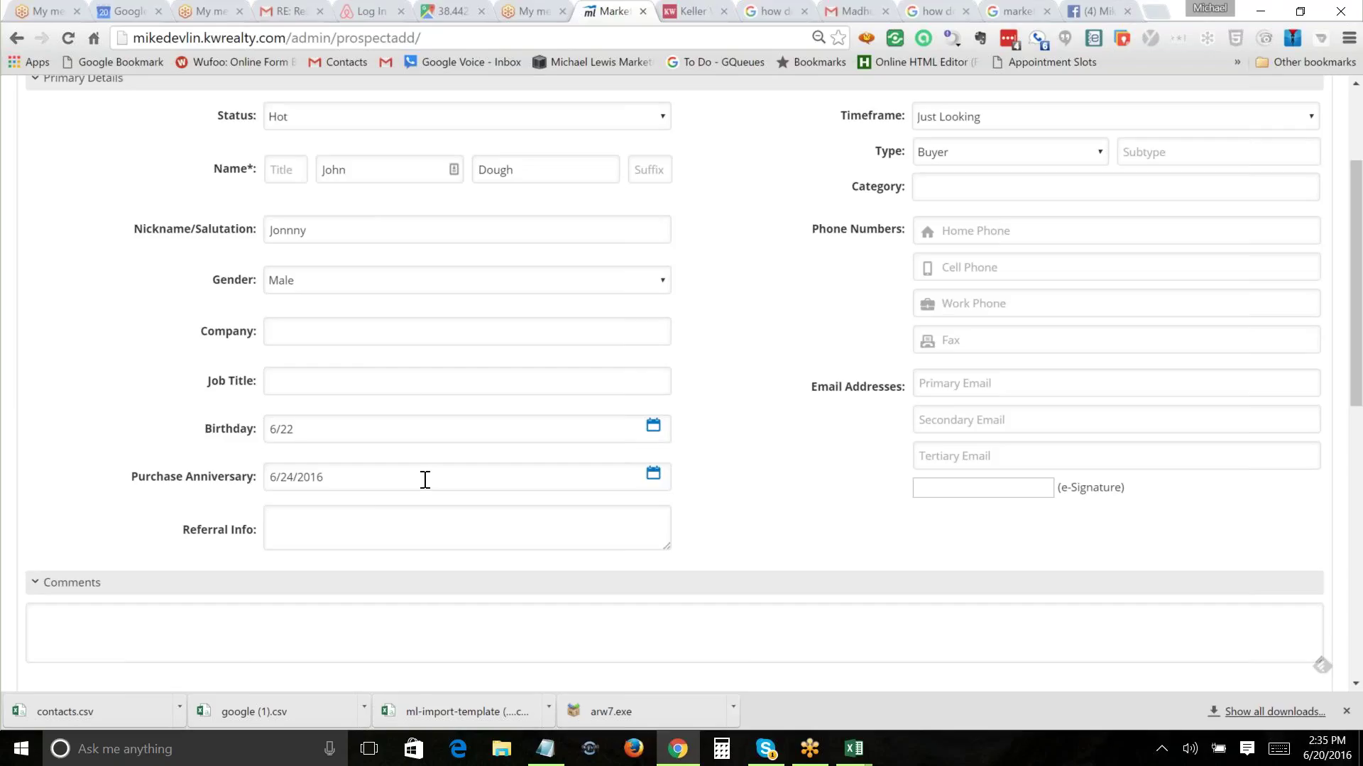
- Enter Bill Buddy as referral info, keeping Timeframe Just Looking and Type Buyer
click(392, 529)
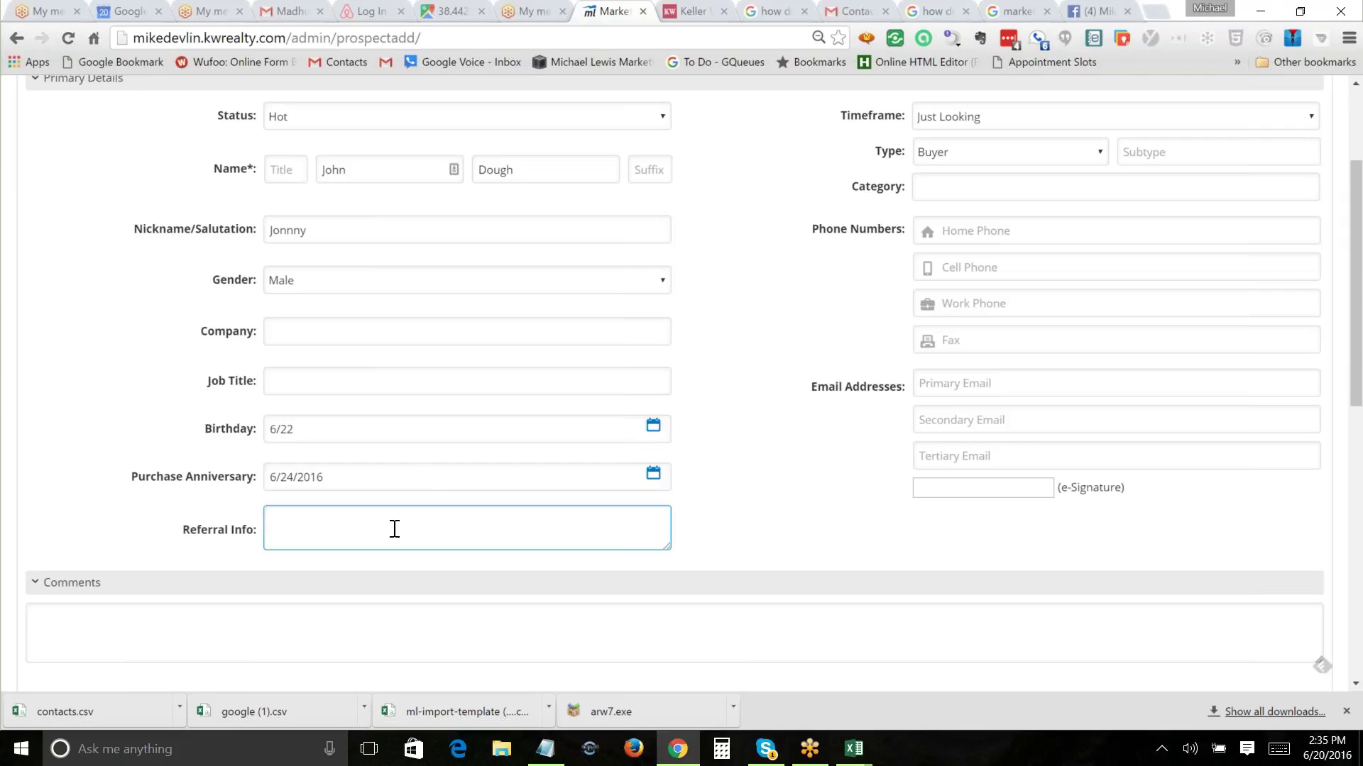
text(Bill Buddy)
scroll(1356, 213, up, 3)
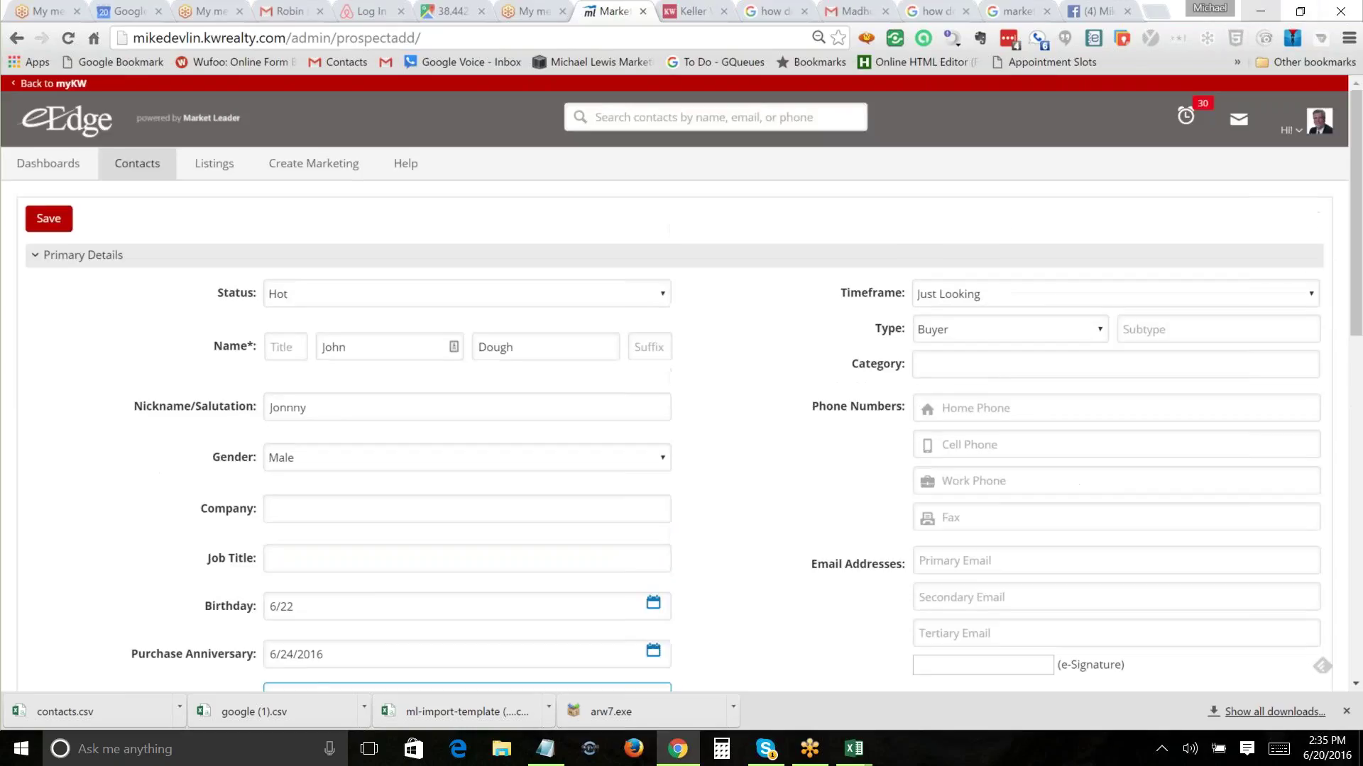
click(1056, 300)
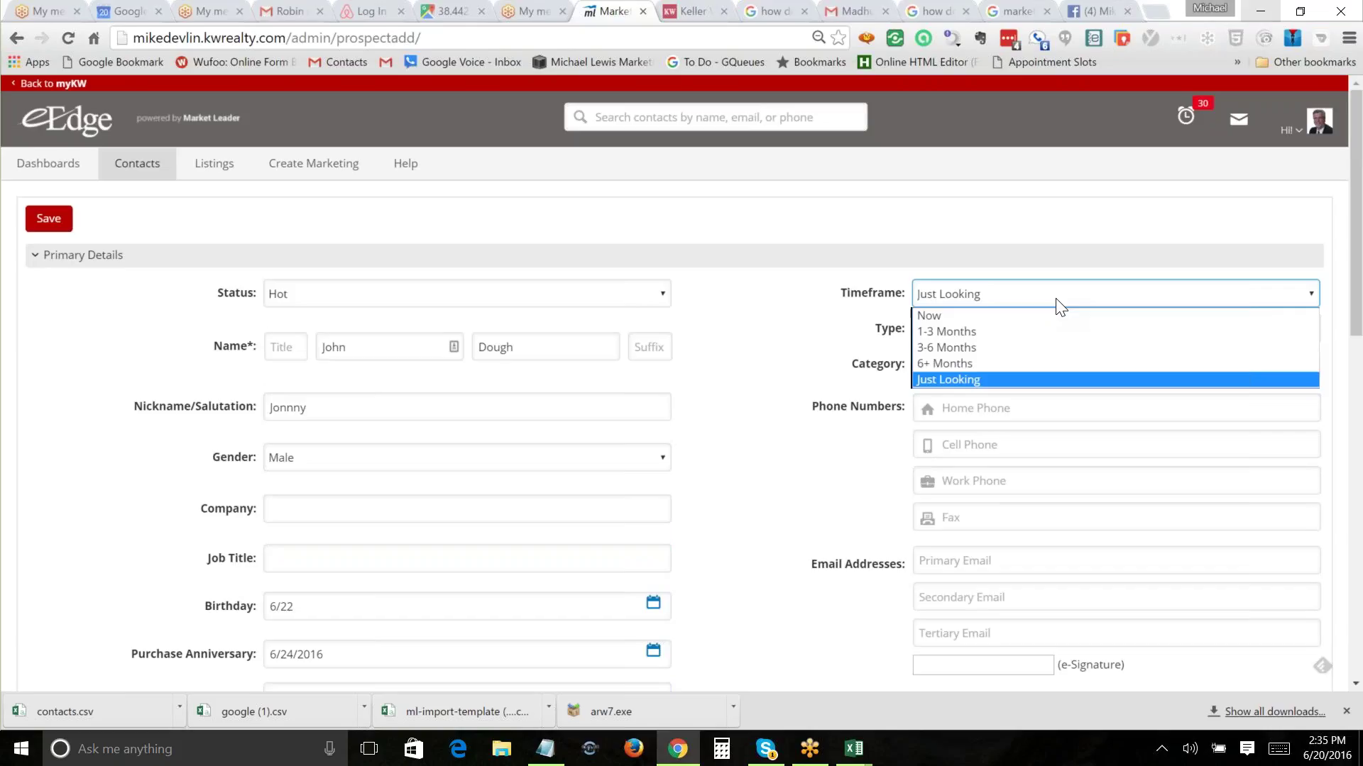
click(1060, 307)
click(1049, 329)
click(1049, 330)
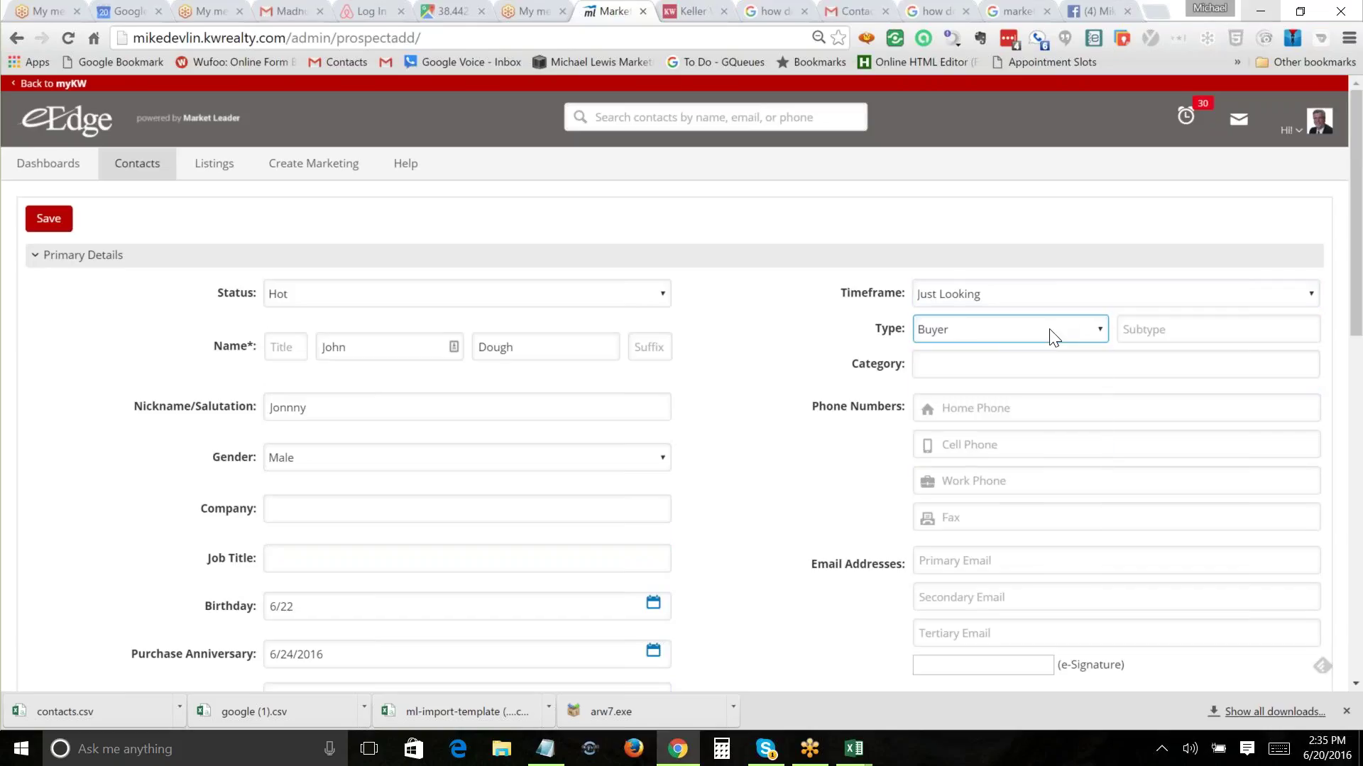
click(1043, 368)
click(1219, 331)
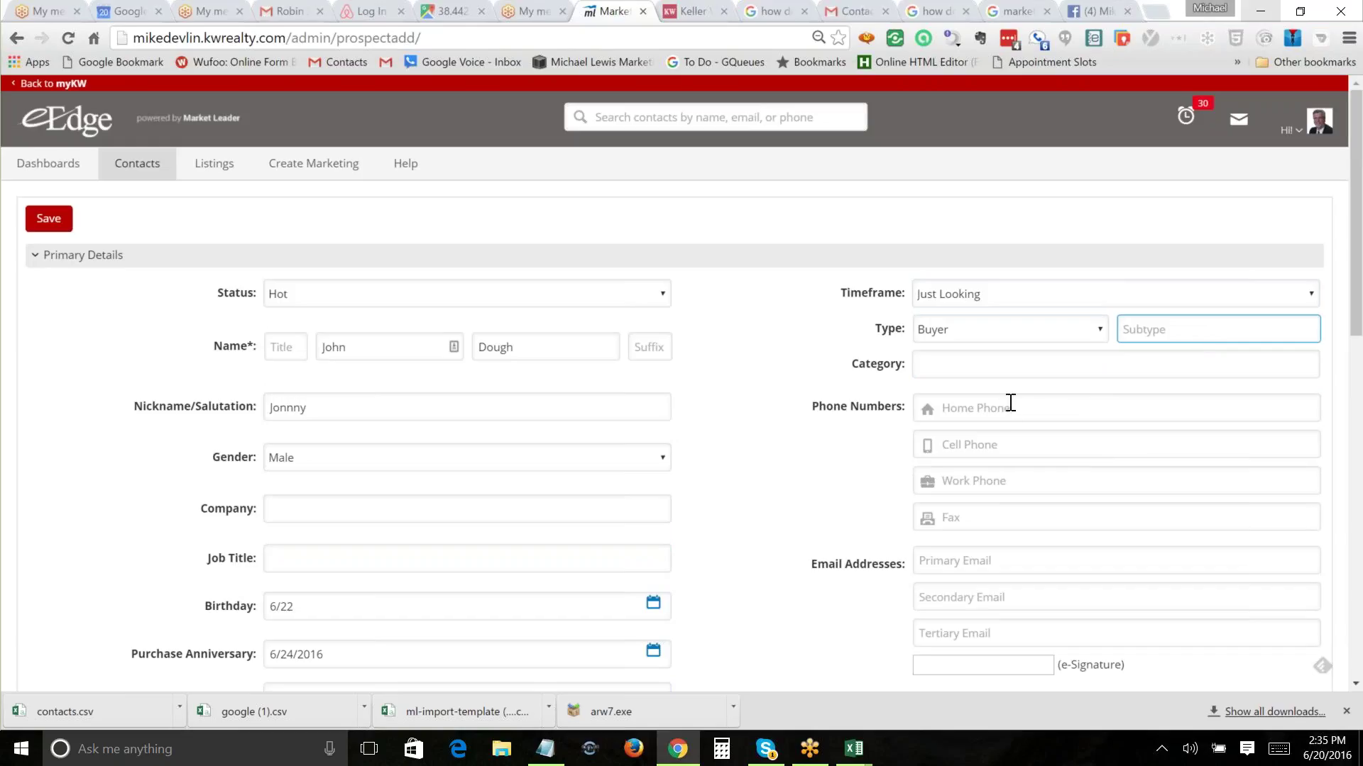
- Add the comment 'I am commenting.' to the new contact
scroll(996, 423, down, 1)
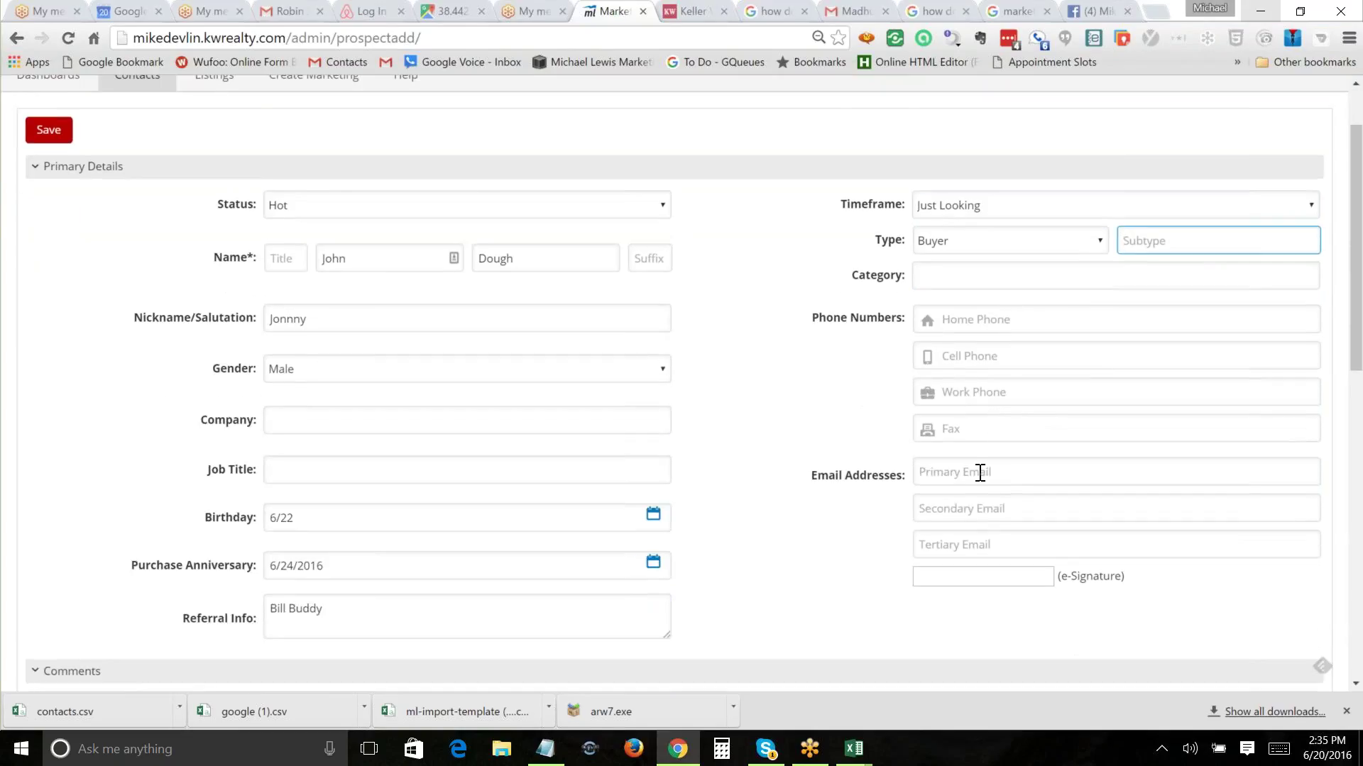
scroll(979, 471, down, 9)
scroll(459, 317, up, 10)
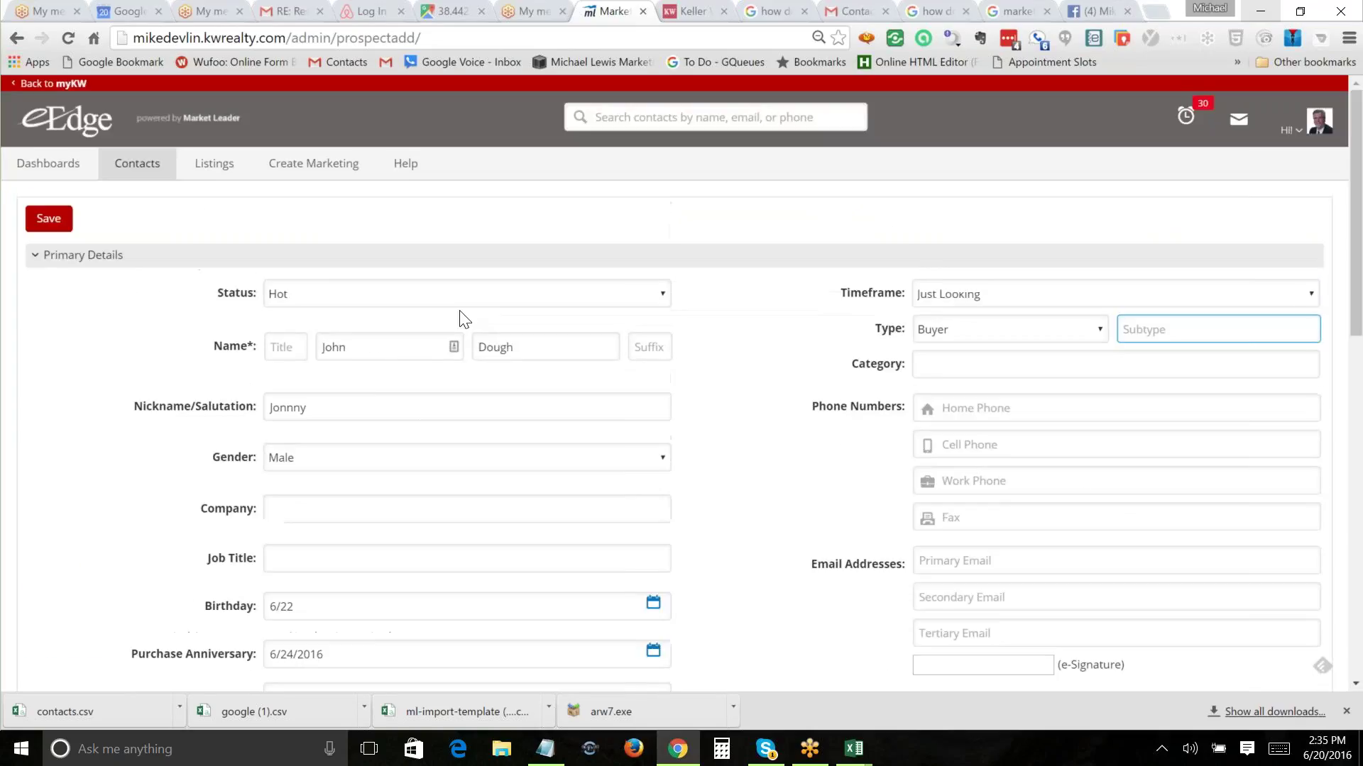
scroll(419, 535, down, 3)
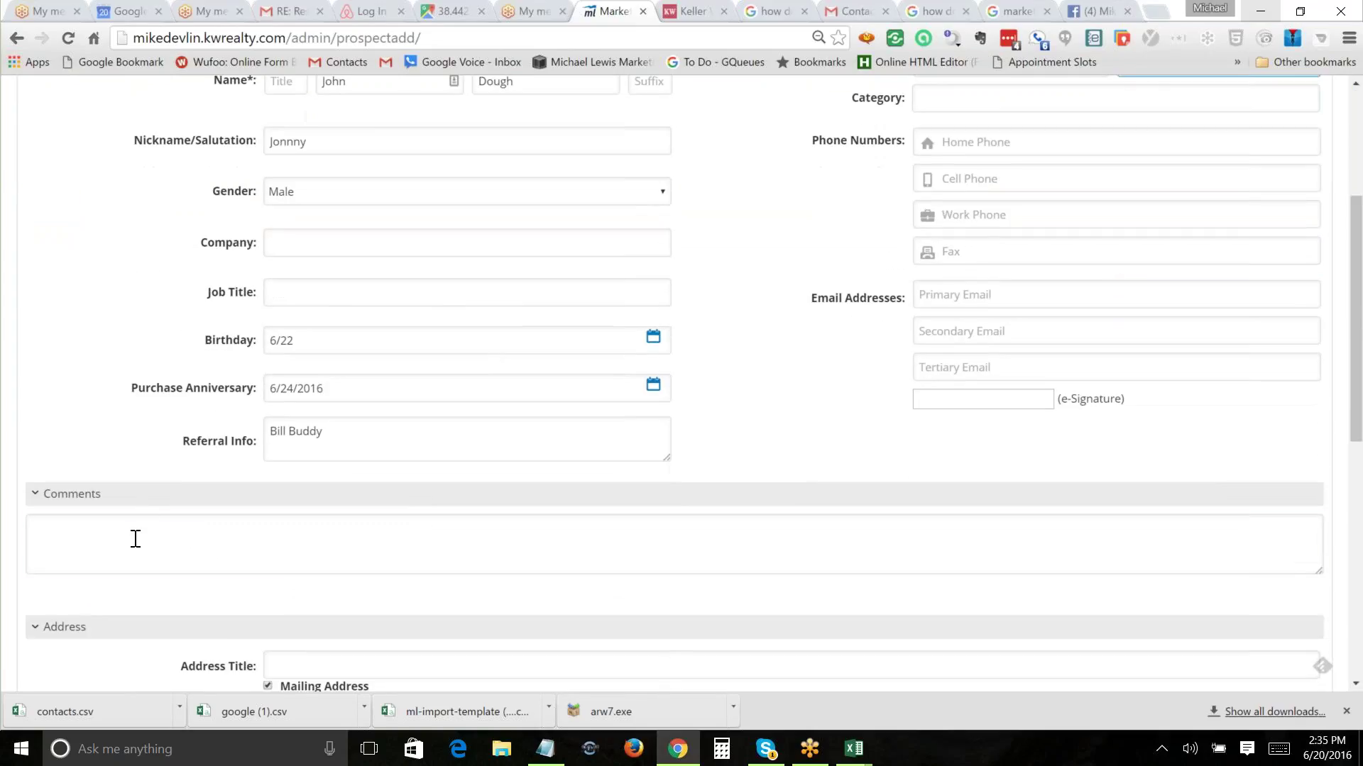
click(135, 538)
text(I)
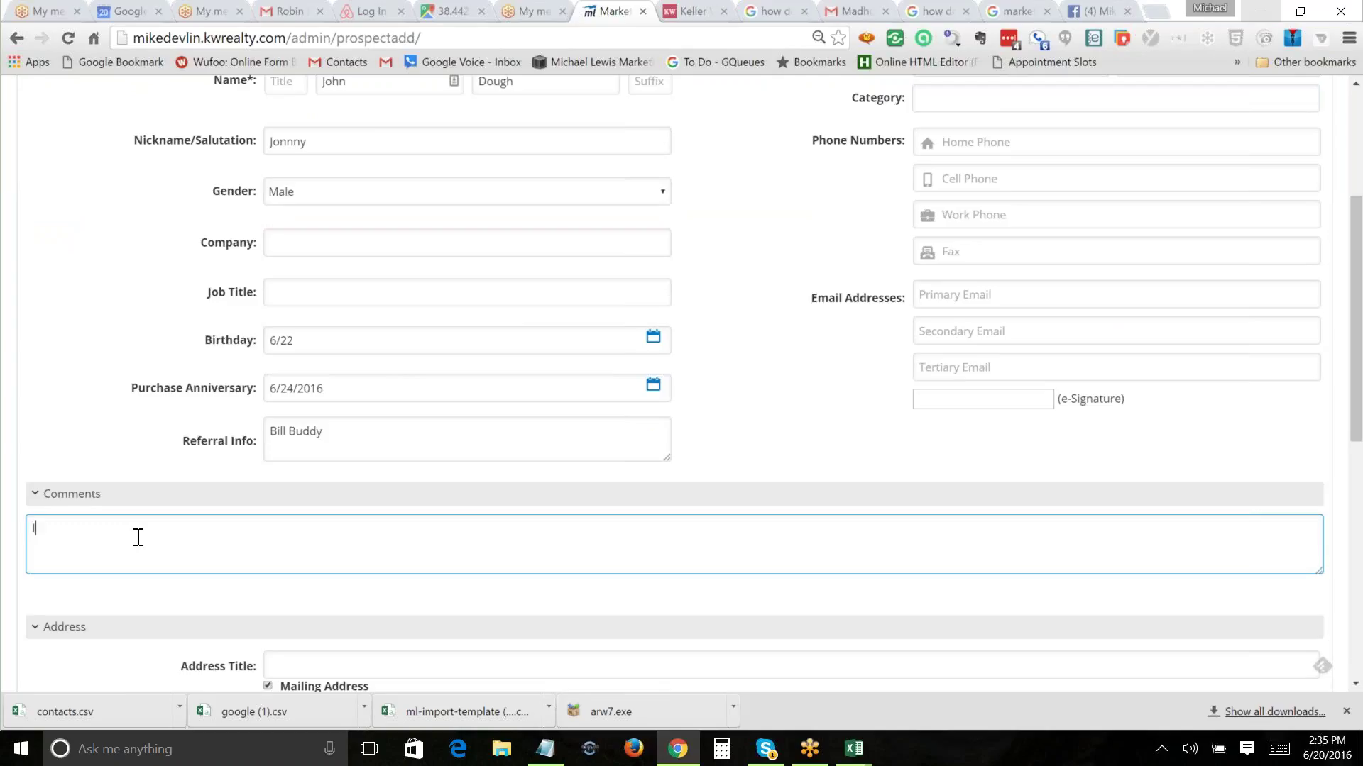
text( am commenting.)
scroll(216, 533, down, 1)
scroll(213, 531, up, 4)
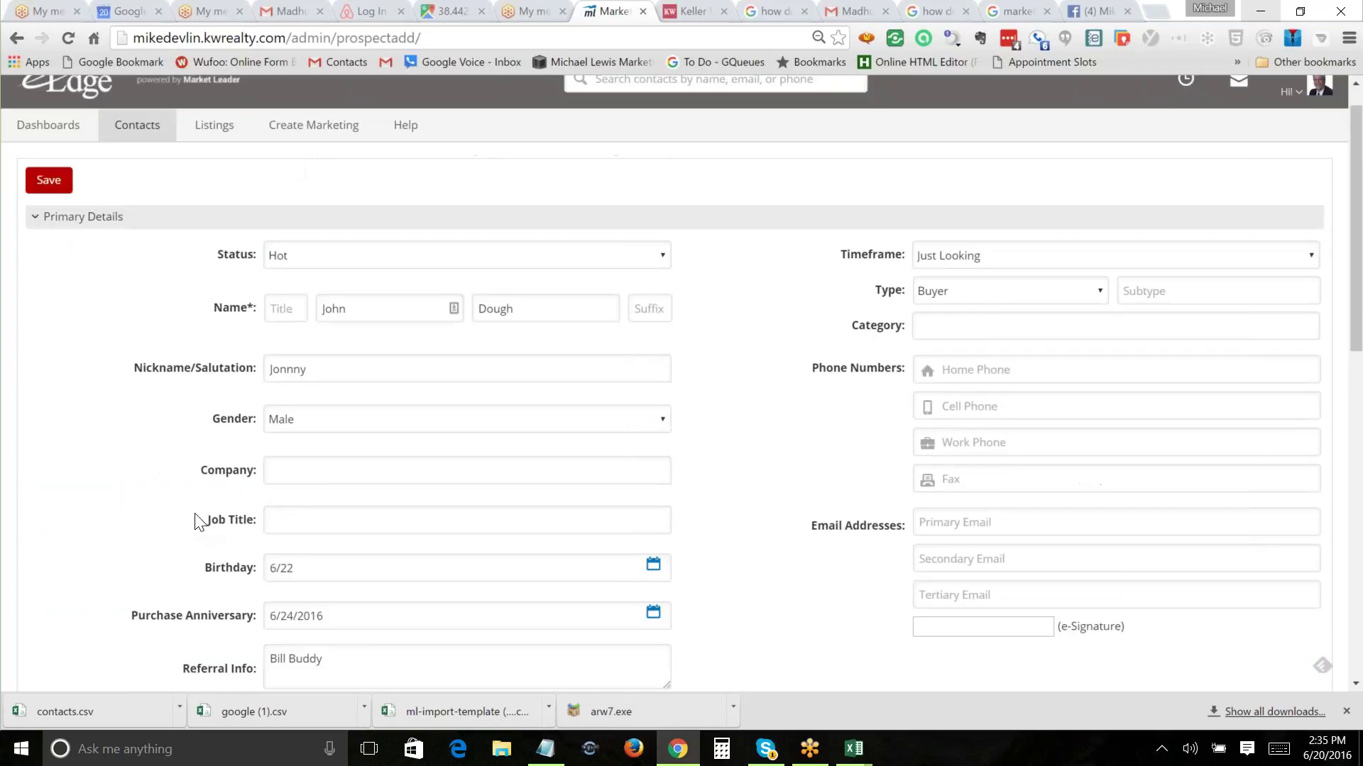
scroll(200, 523, up, 1)
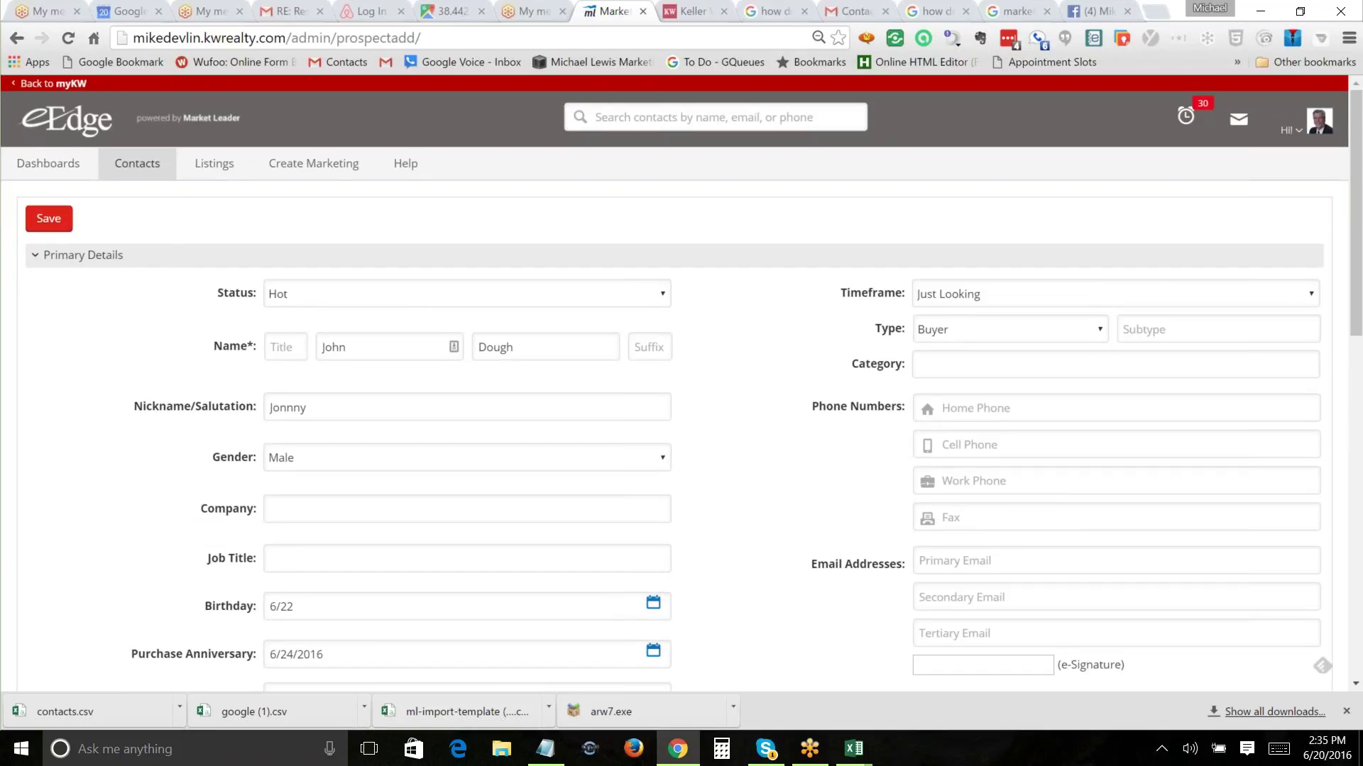
scroll(973, 244, down, 1)
scroll(973, 248, up, 1)
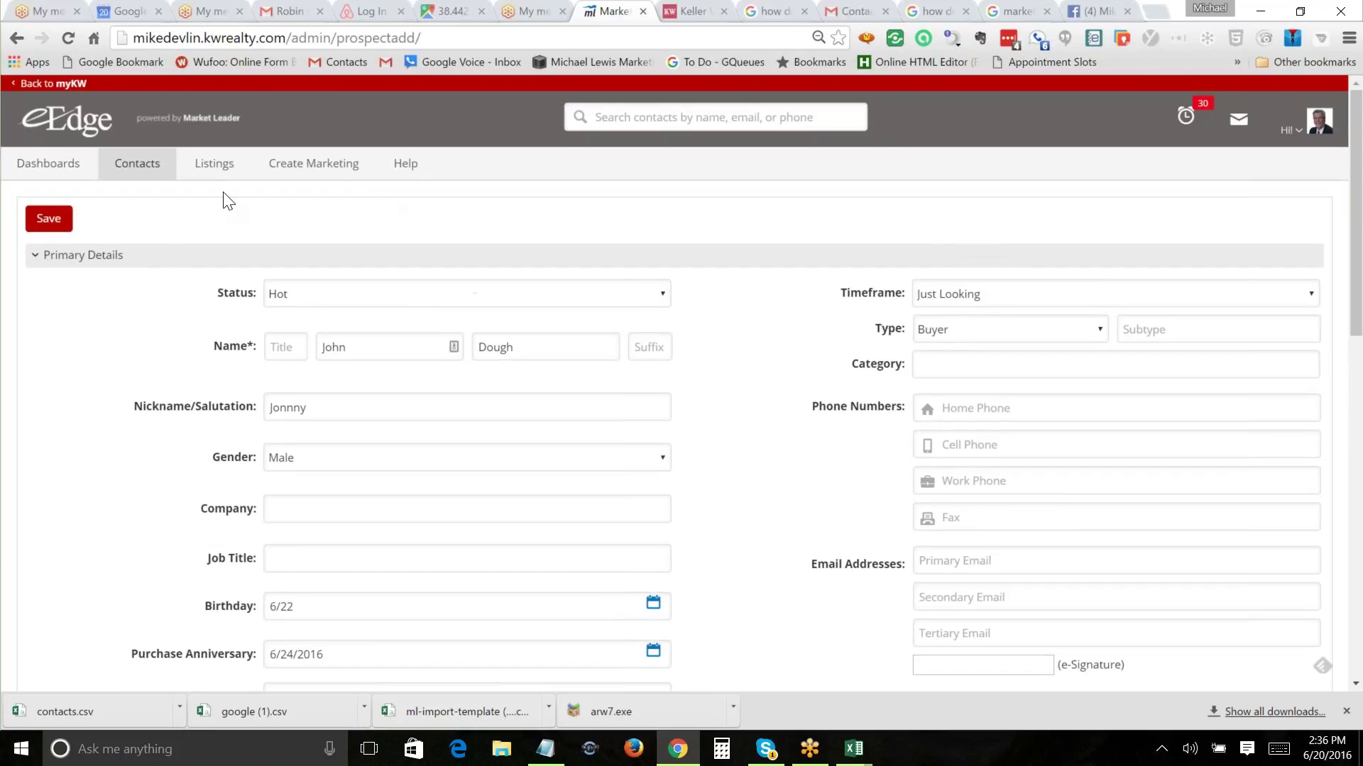
- Attempt to save the contact and dismiss the missing-details error banner
click(50, 219)
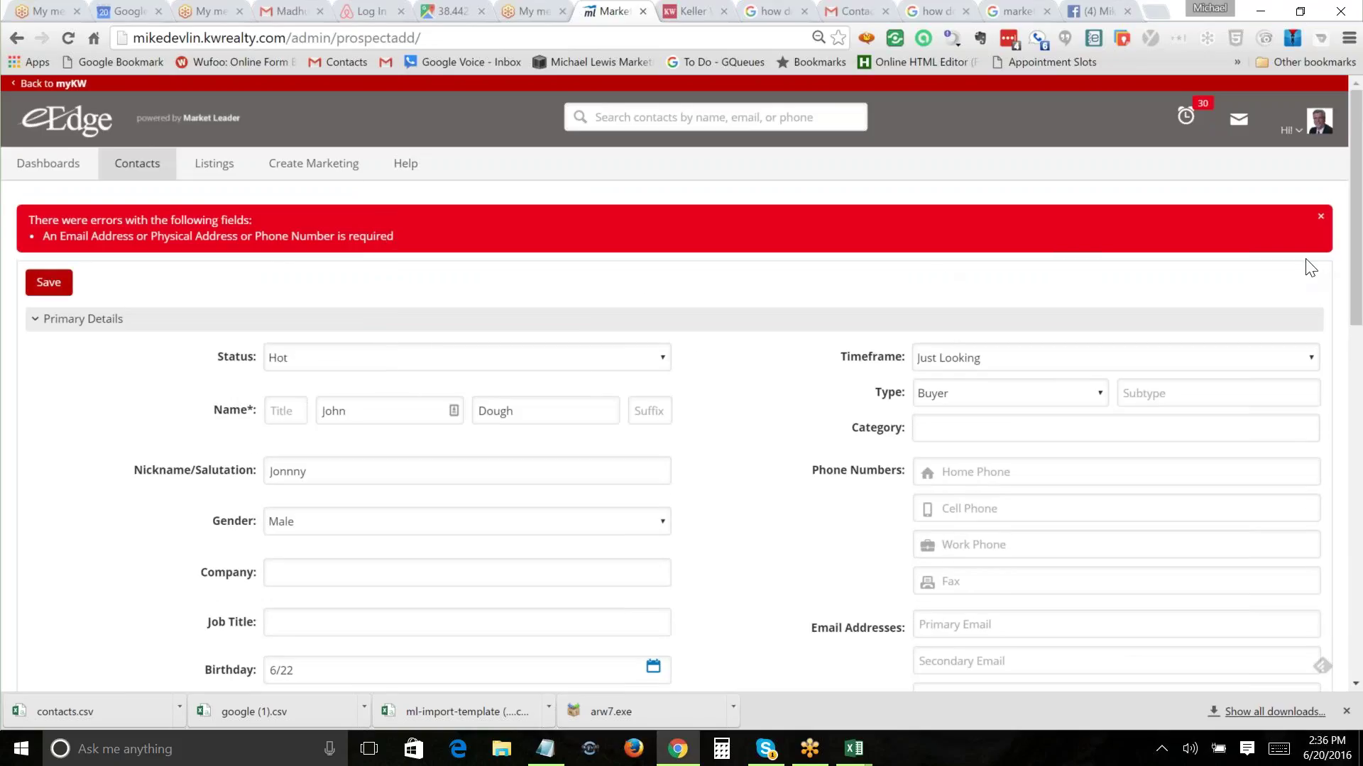
click(1316, 220)
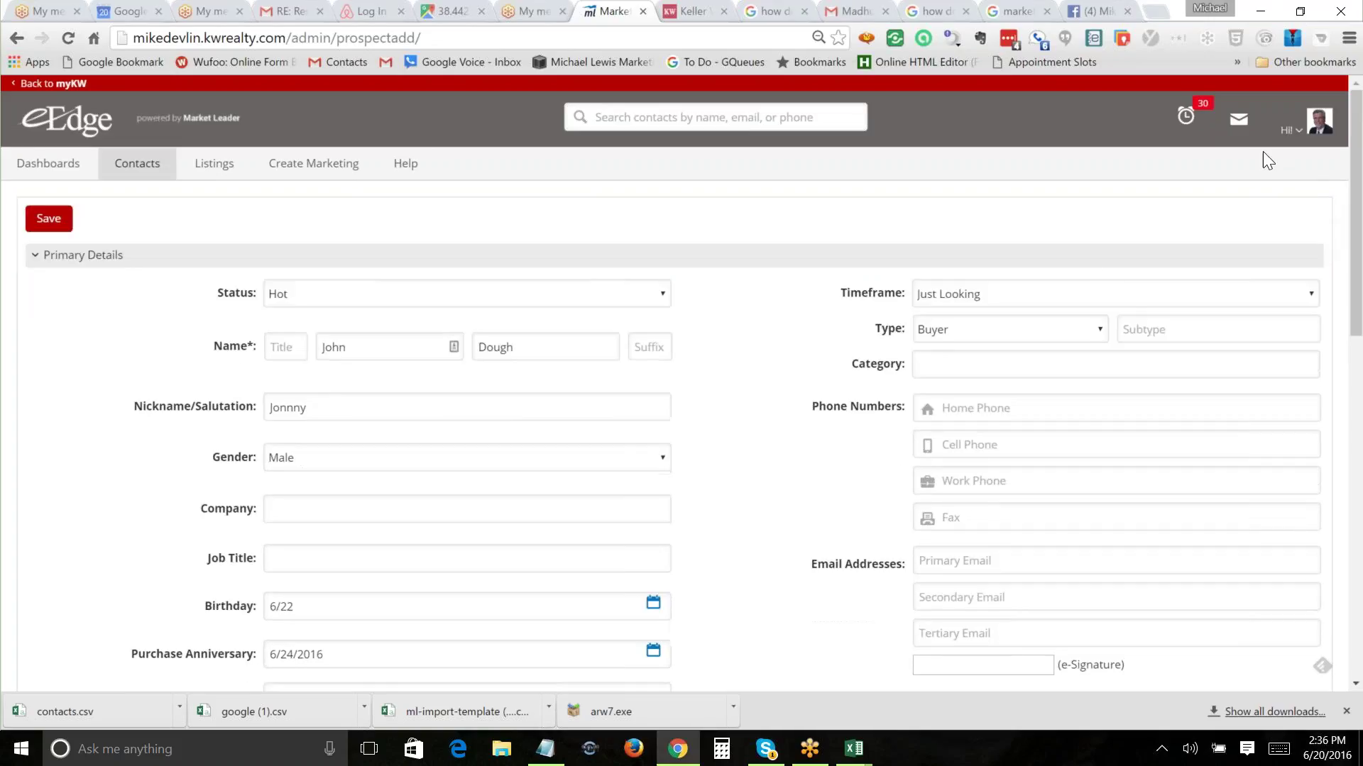
scroll(632, 444, down, 5)
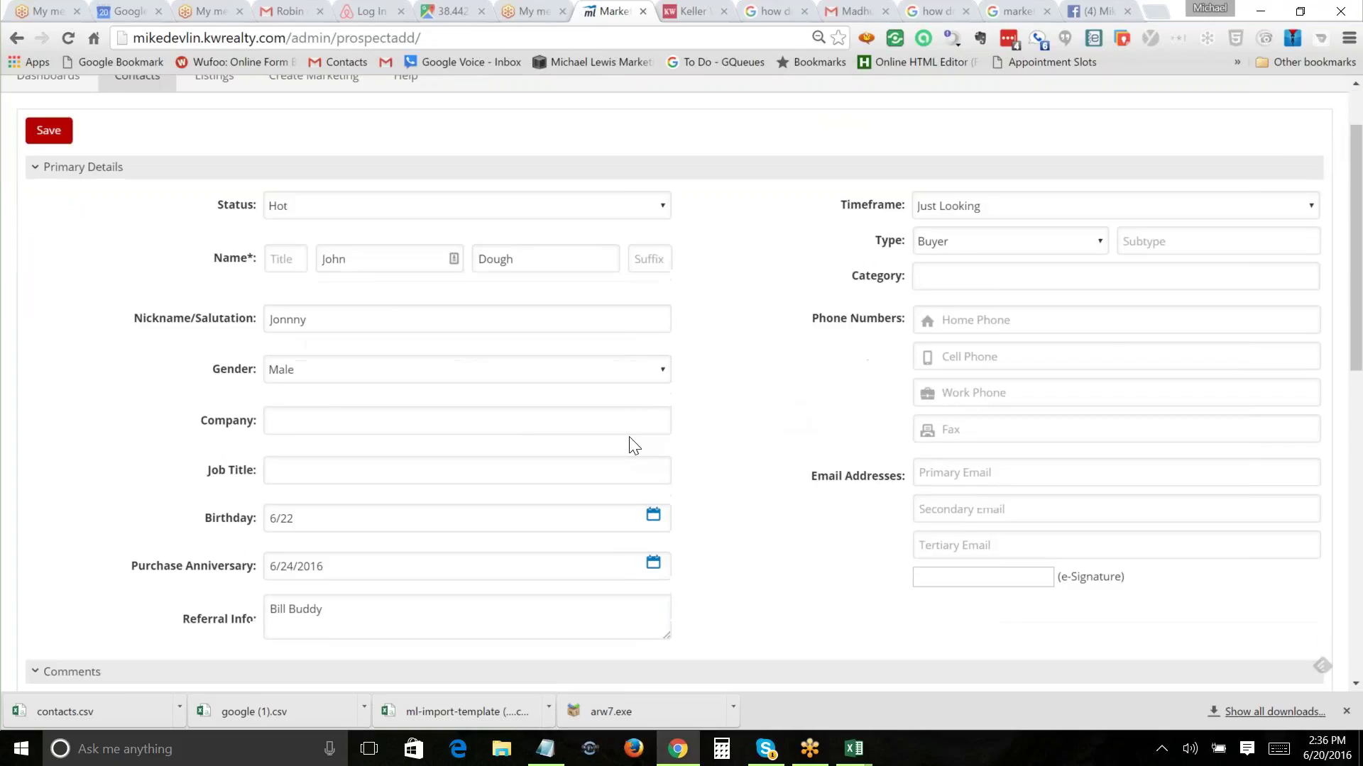
scroll(227, 454, down, 1)
scroll(235, 448, up, 1)
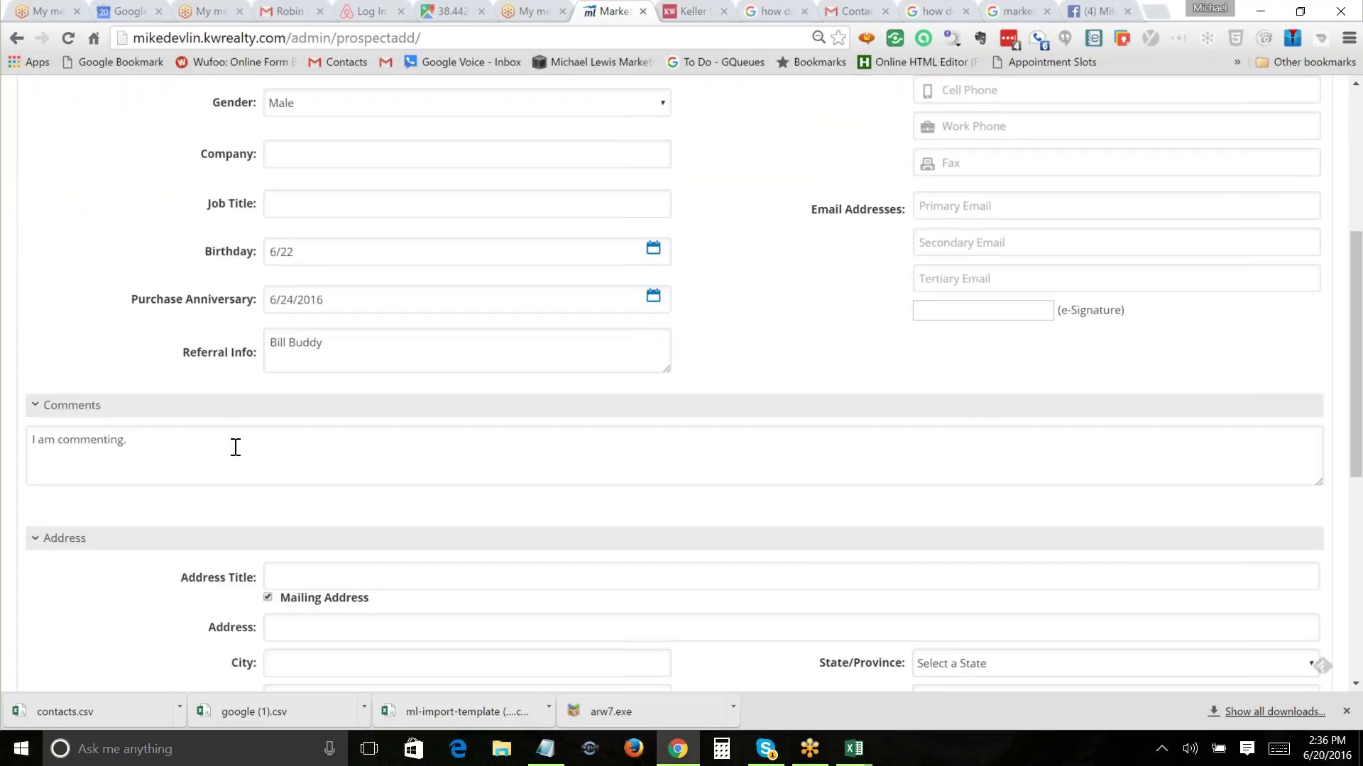
scroll(234, 448, down, 6)
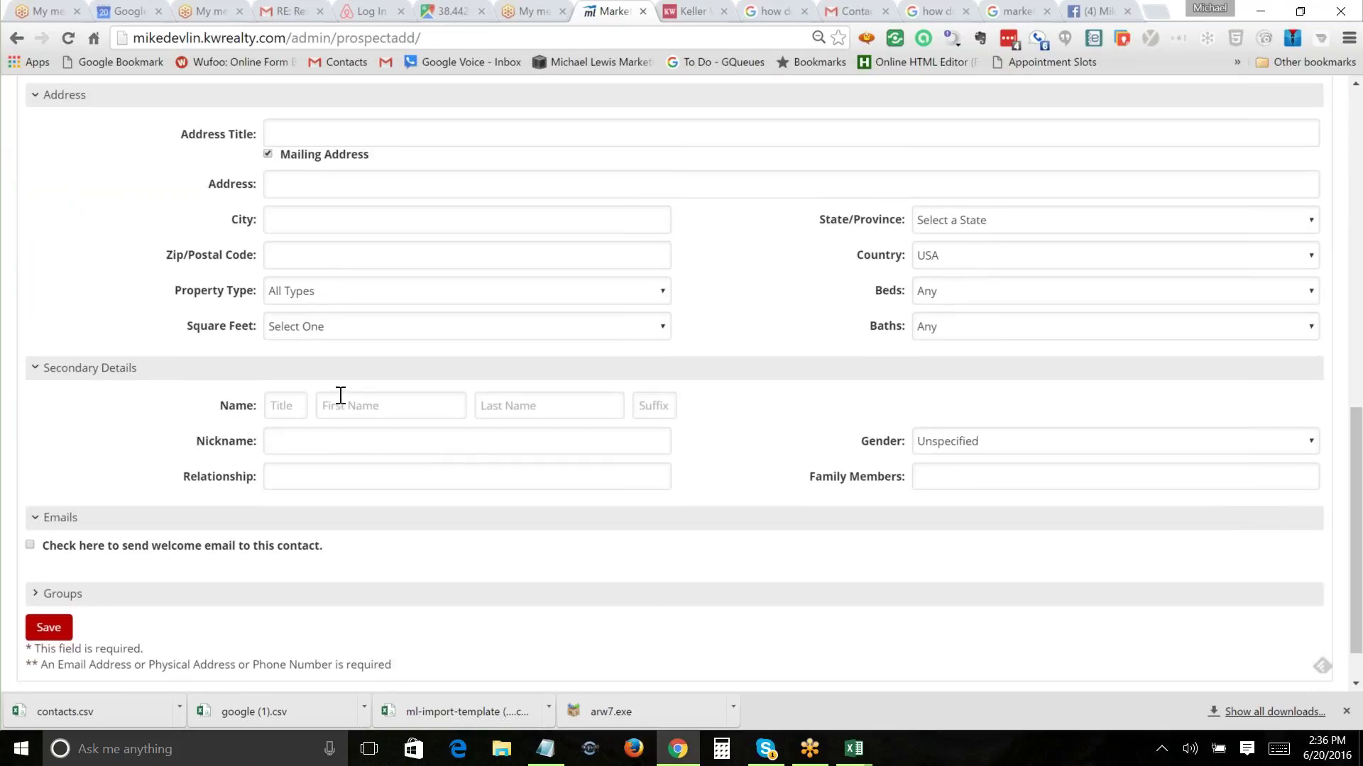
scroll(347, 405, down, 1)
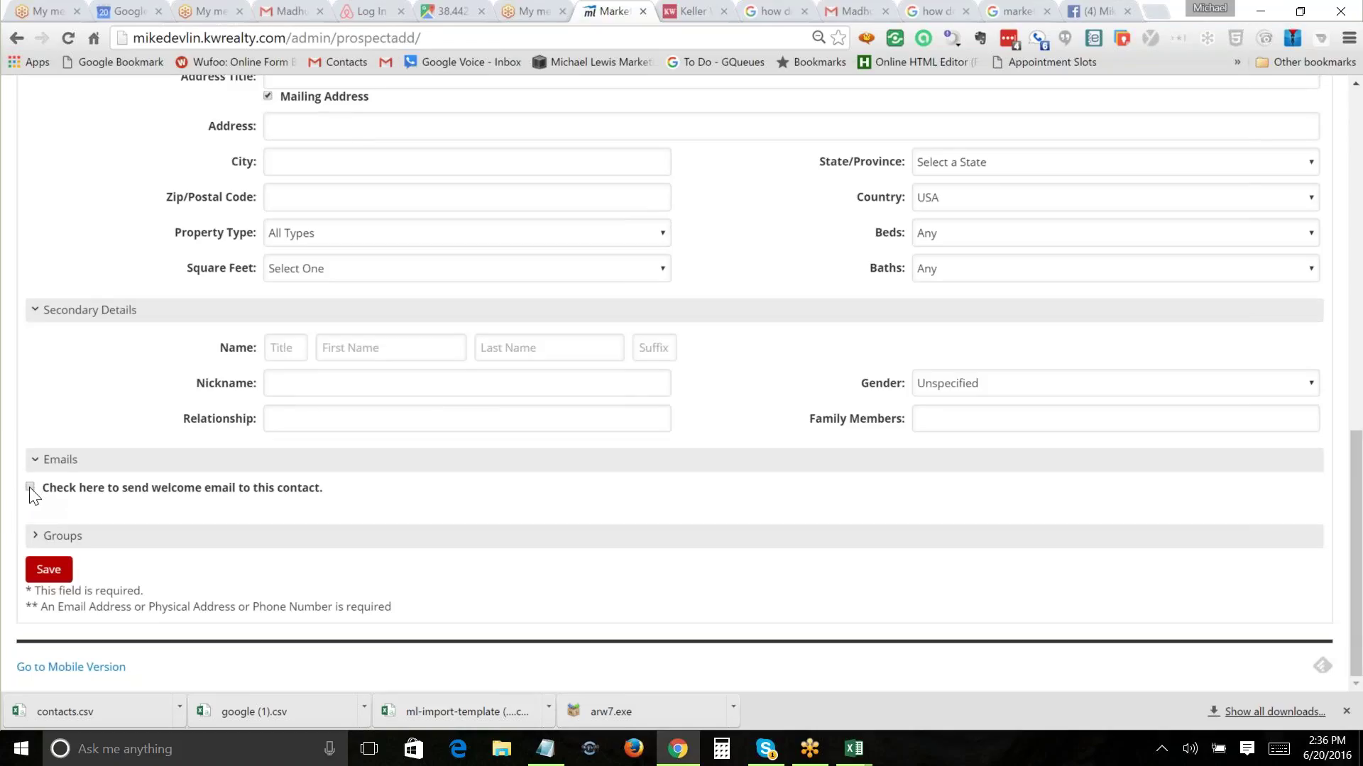
- Turn on the welcome email, expand Groups, and save the contact again
click(31, 487)
scroll(545, 447, down, 3)
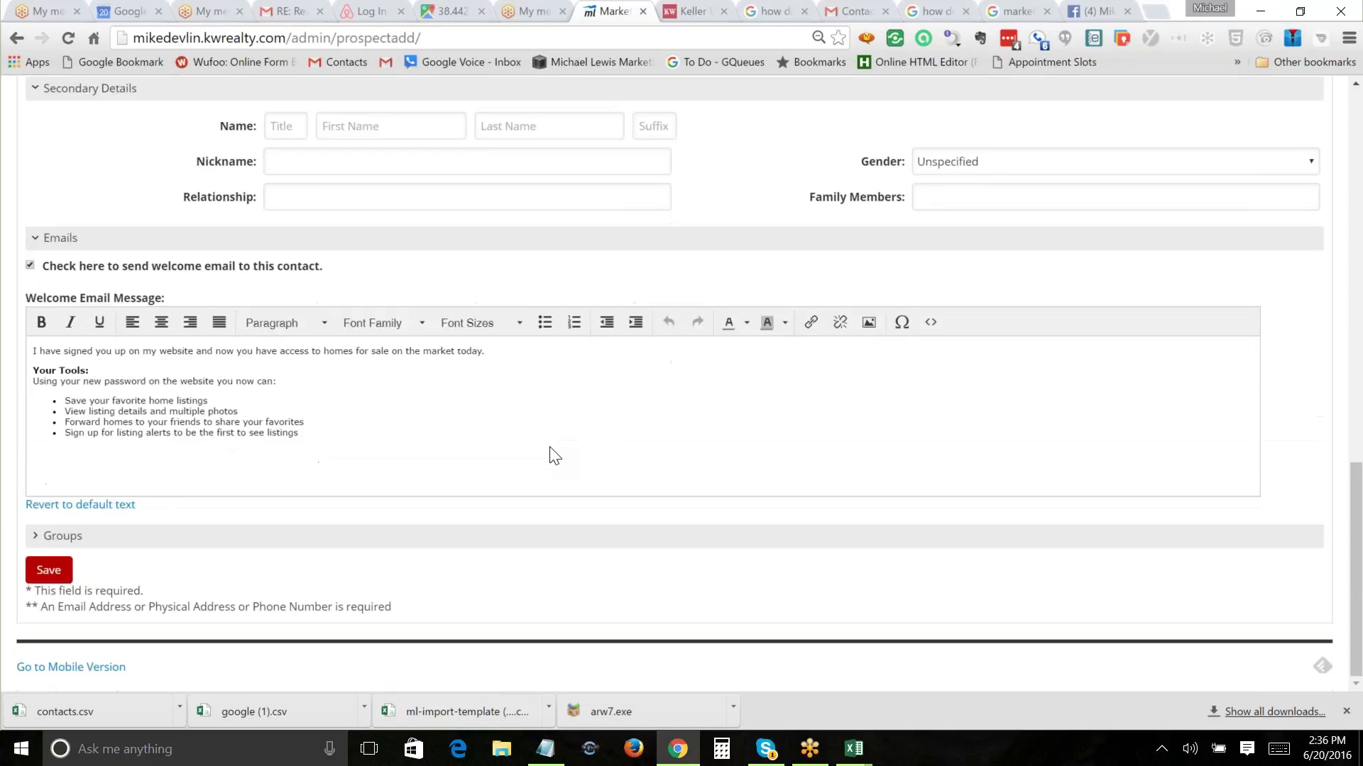
click(64, 538)
scroll(70, 541, down, 2)
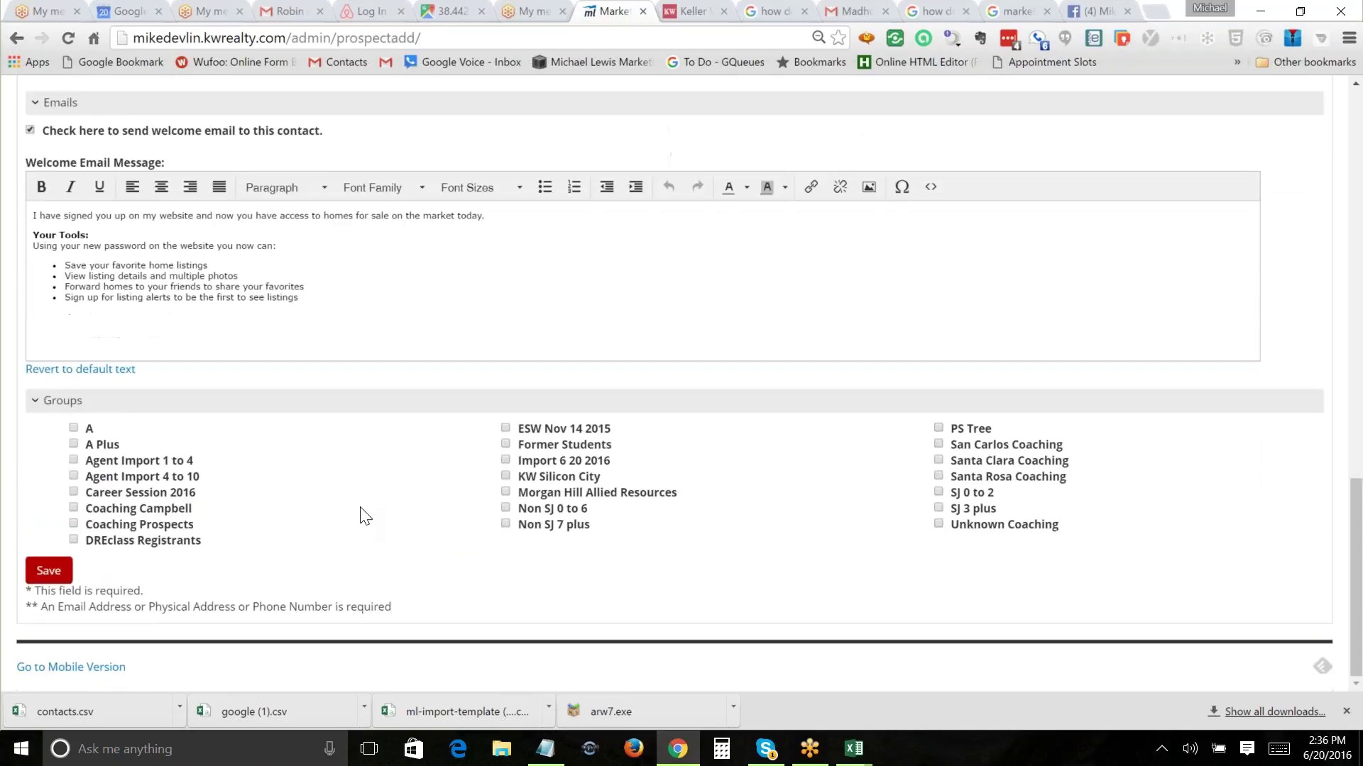
click(45, 571)
scroll(448, 362, down, 1)
scroll(456, 347, up, 3)
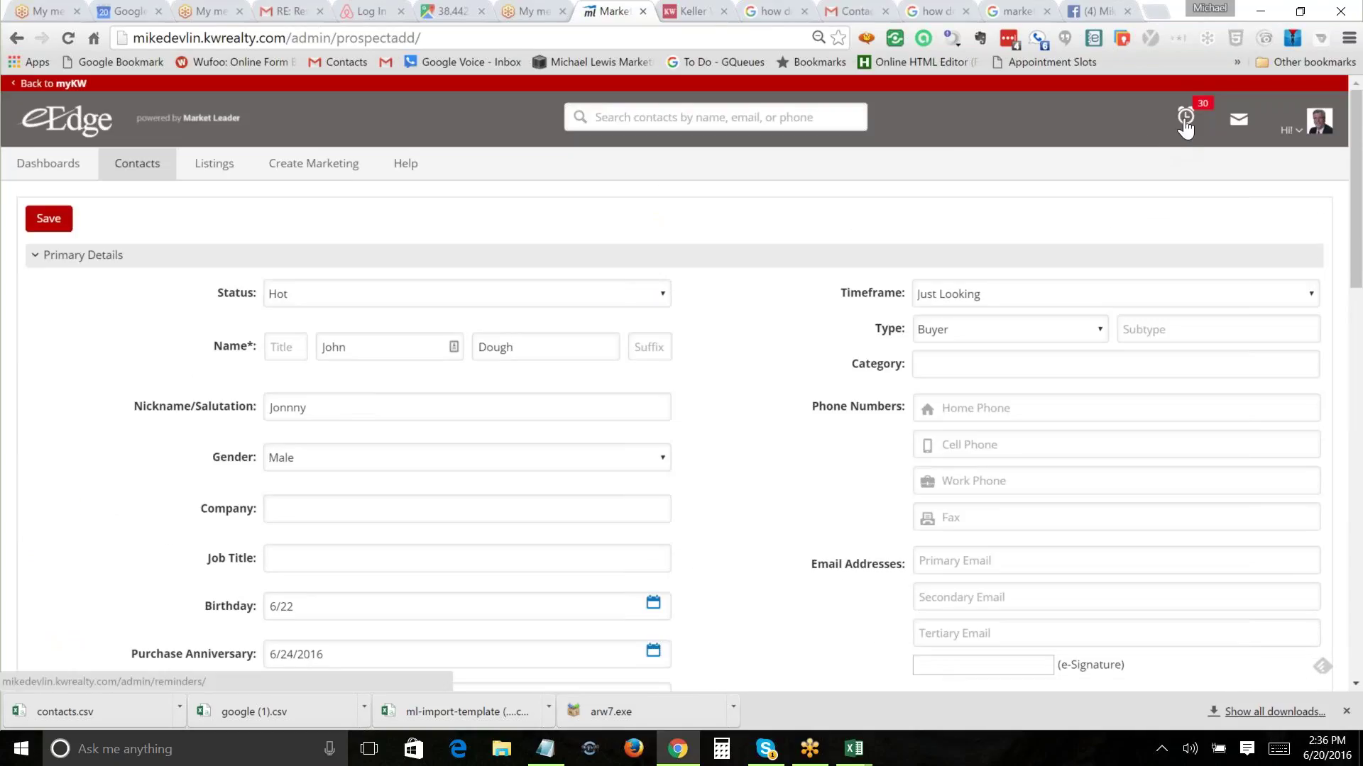
click(1183, 119)
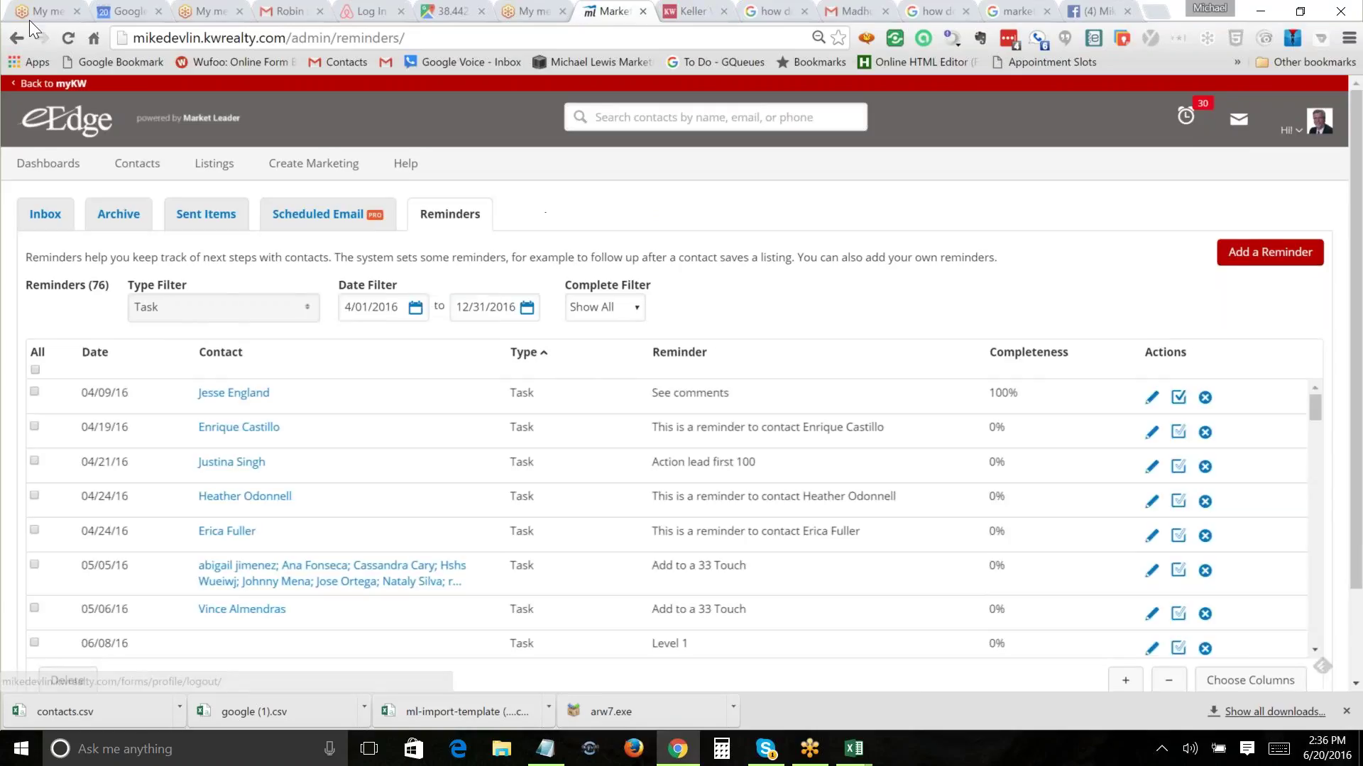
click(15, 39)
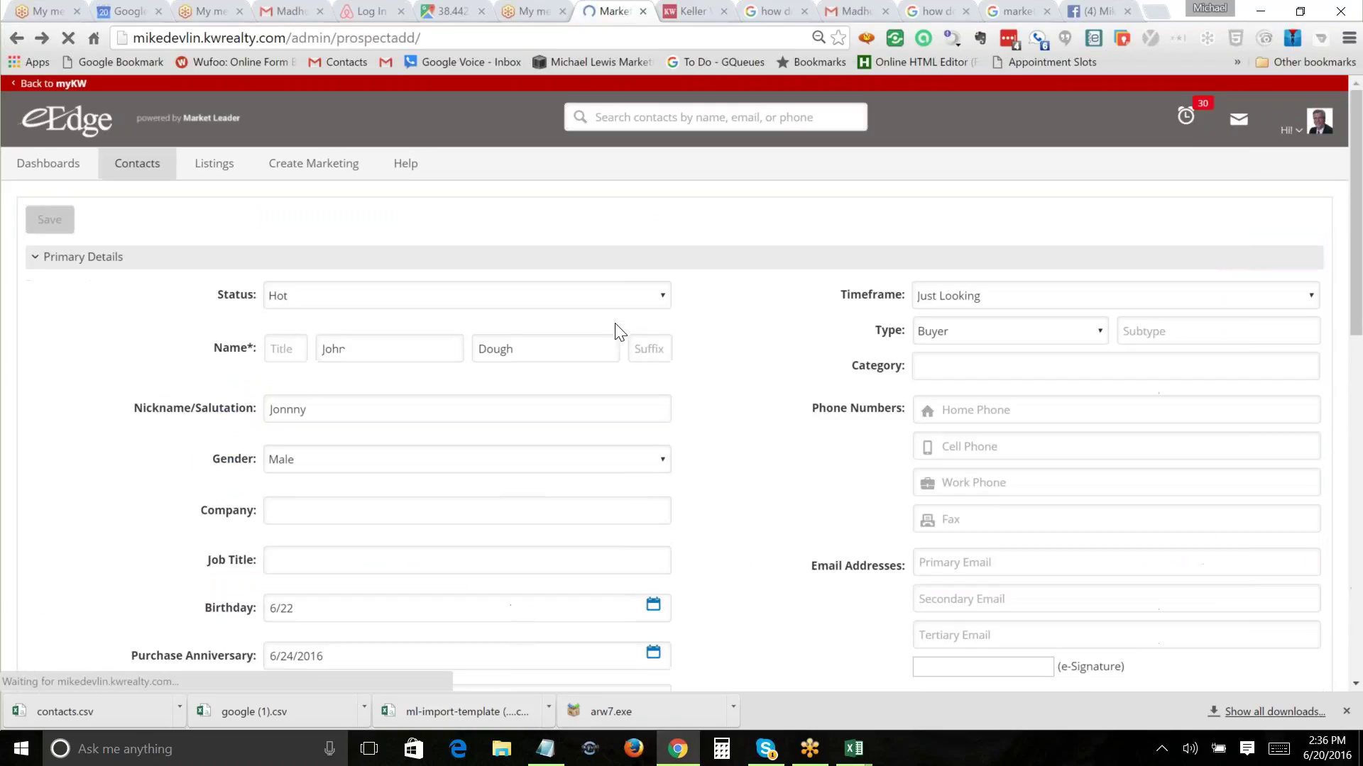
click(984, 561)
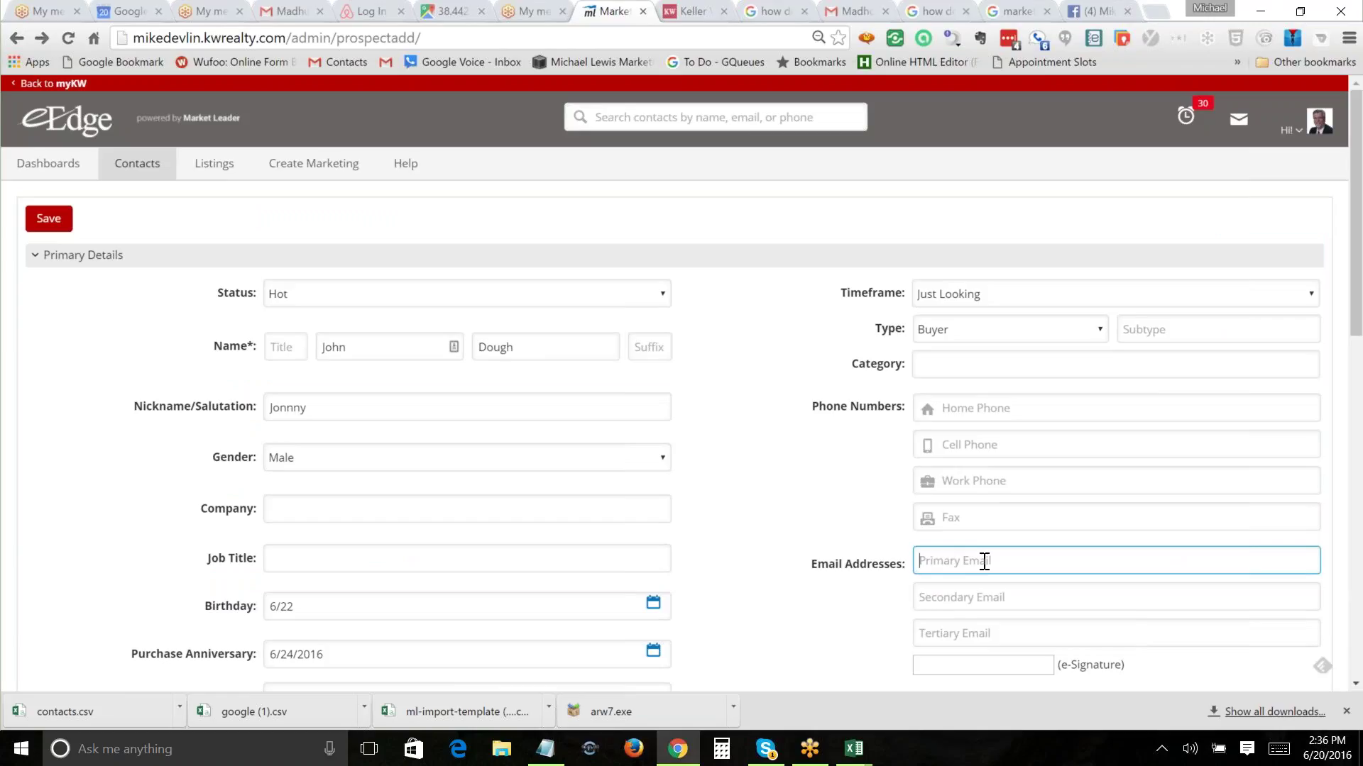
text(hotbuyer.@buyer.cm)
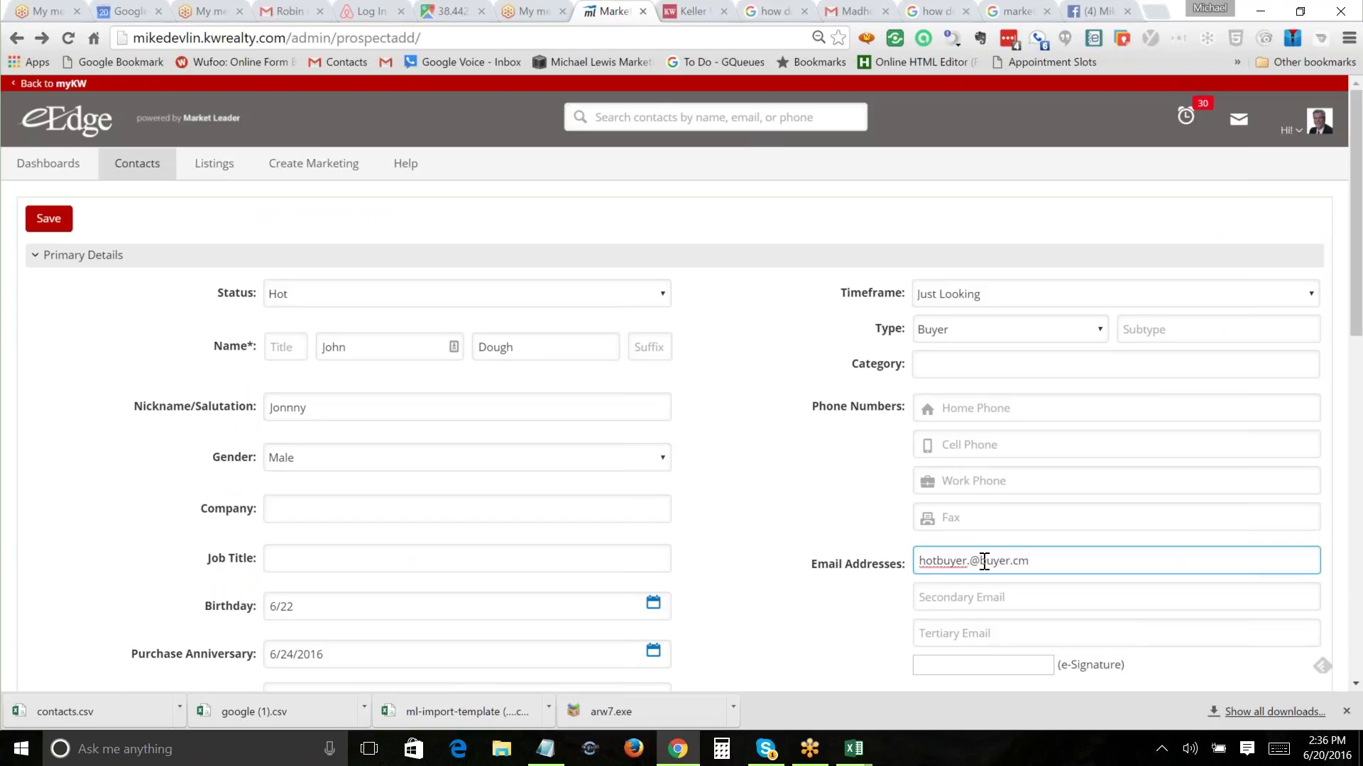
key(BackSpace)
text(om)
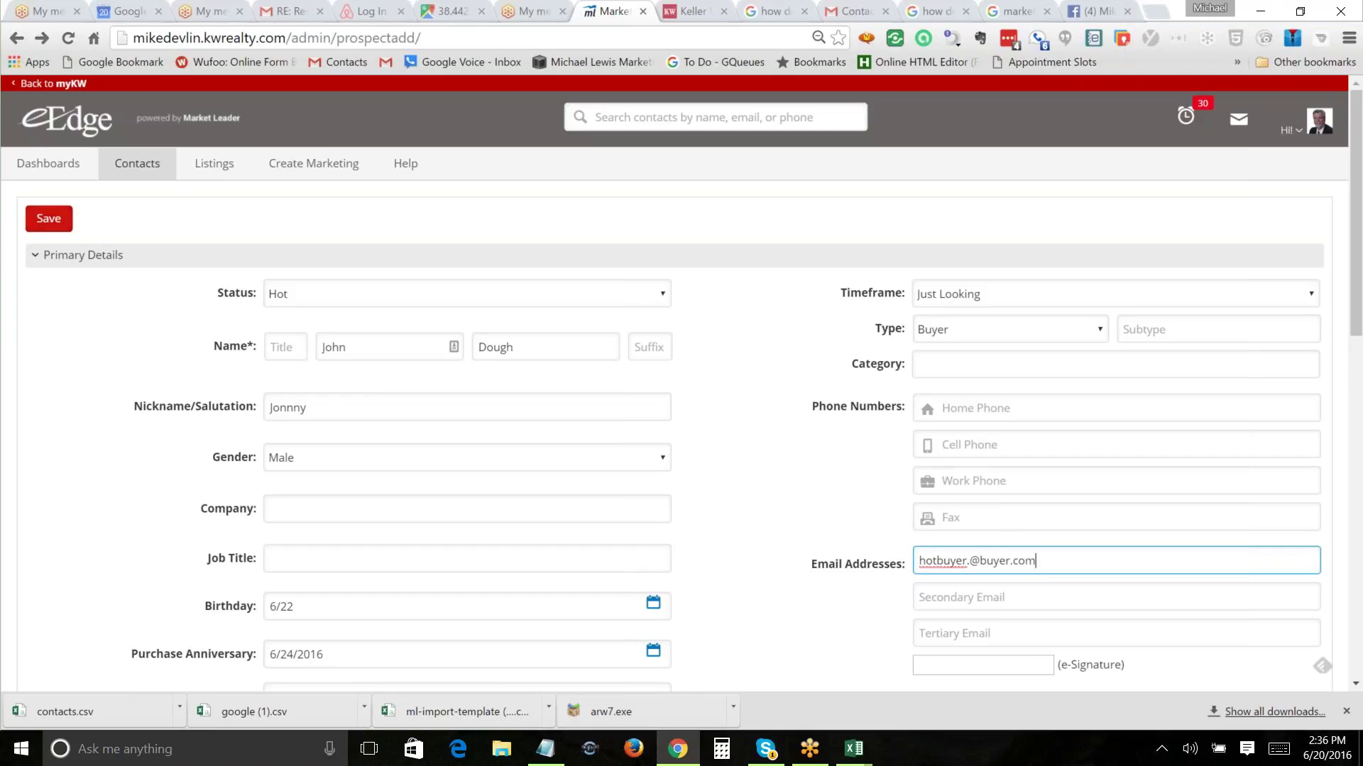
click(46, 224)
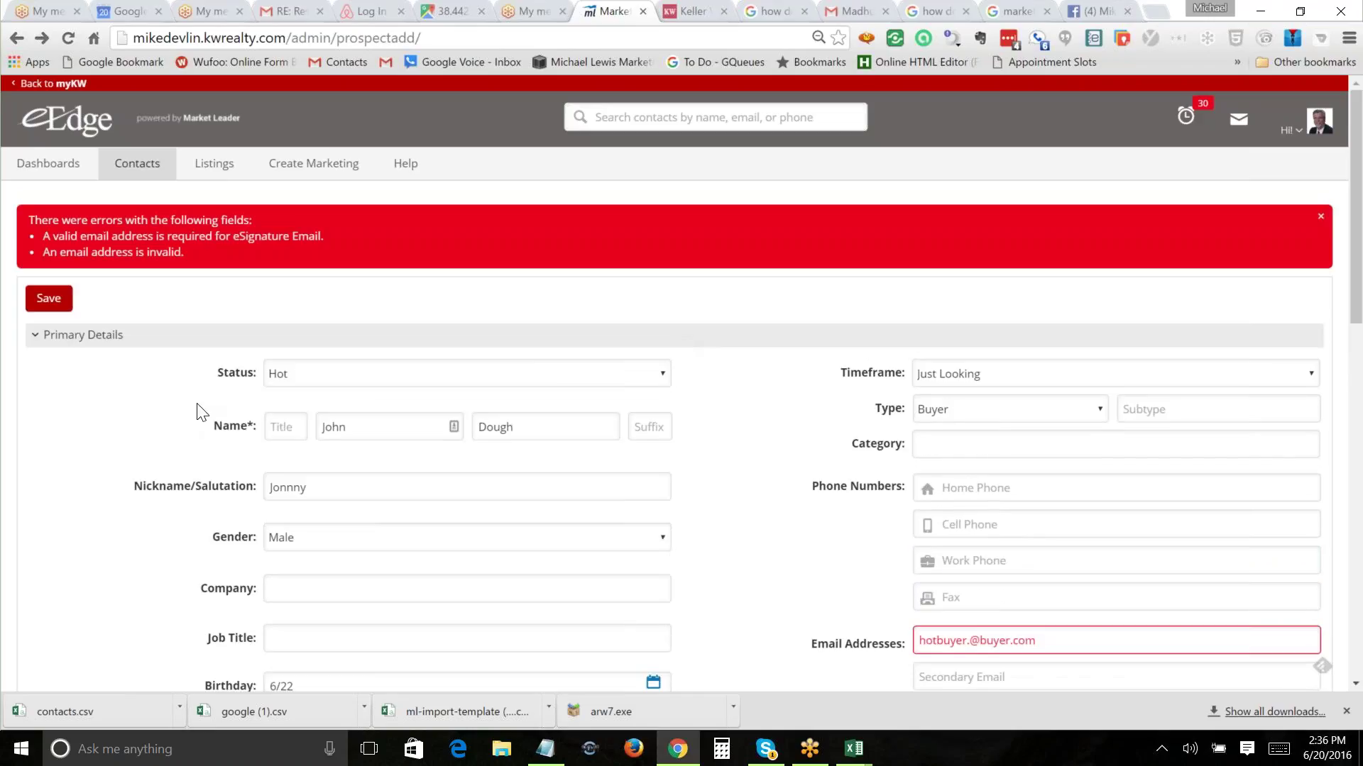
click(1047, 643)
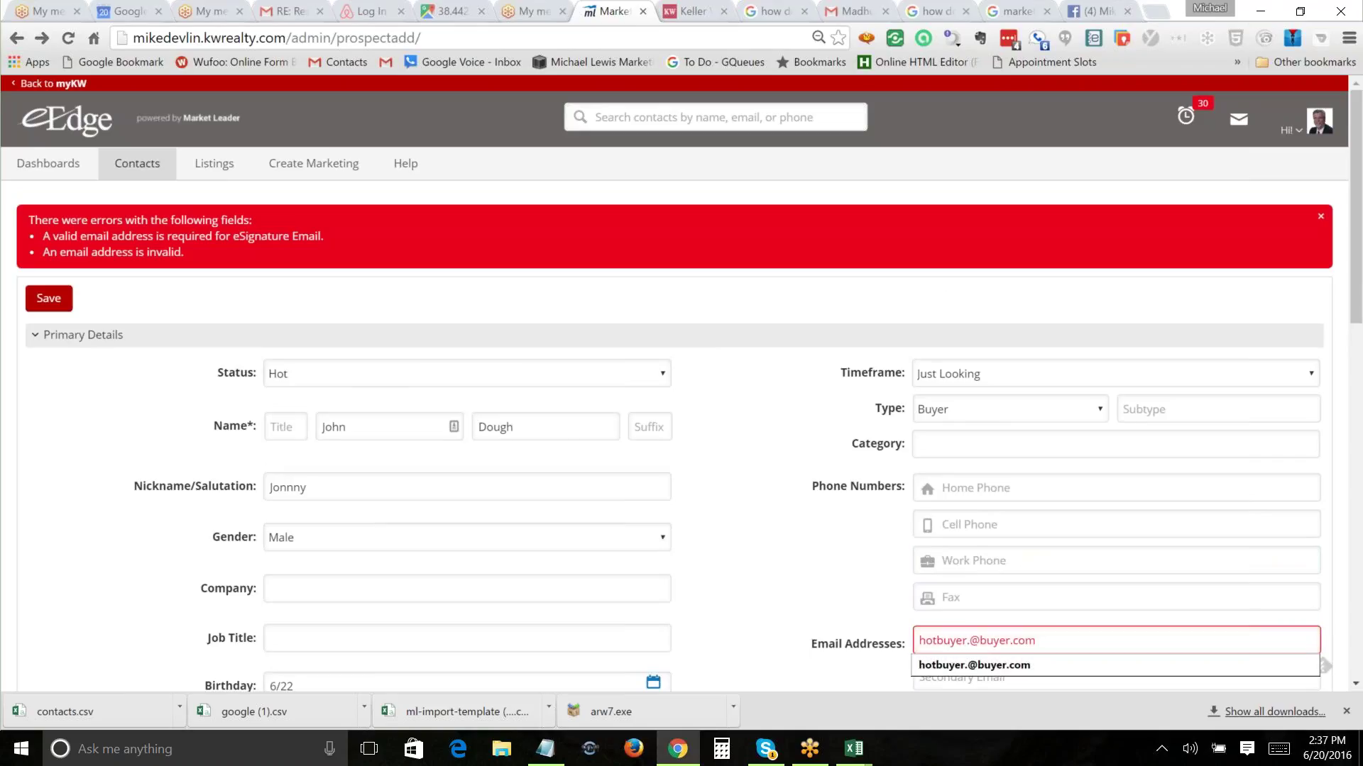
key(BackSpace)
drag(1174, 642, 814, 647)
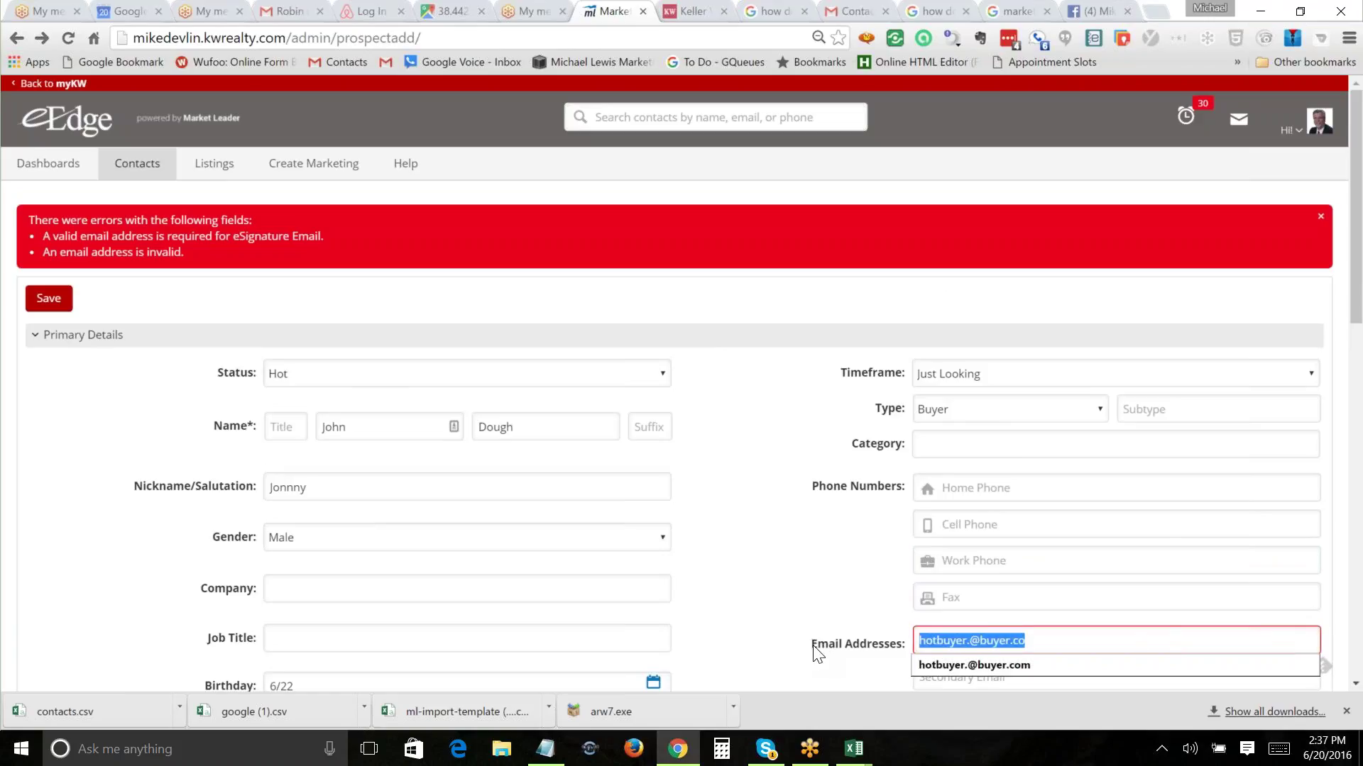
text(hot@)
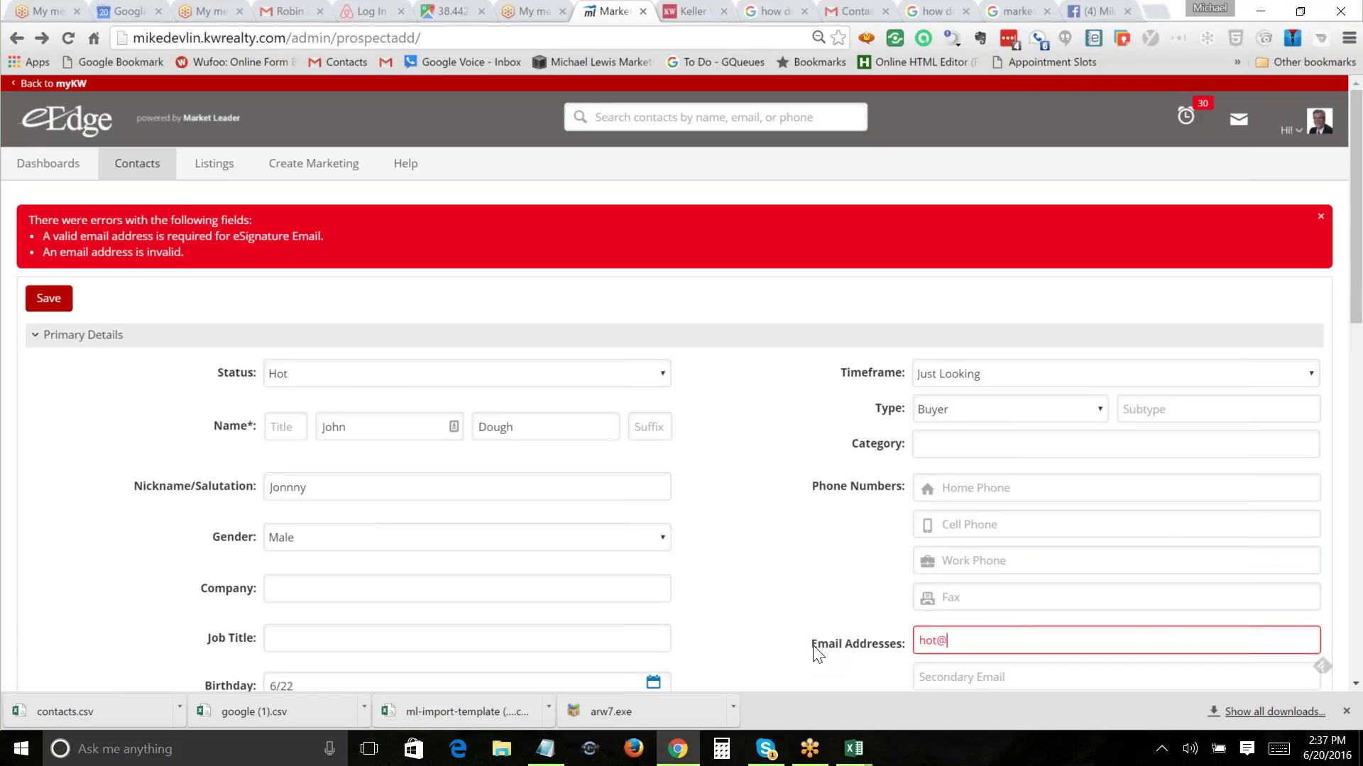
text(buyer.com)
key(ctrl+a)
key(ctrl+c)
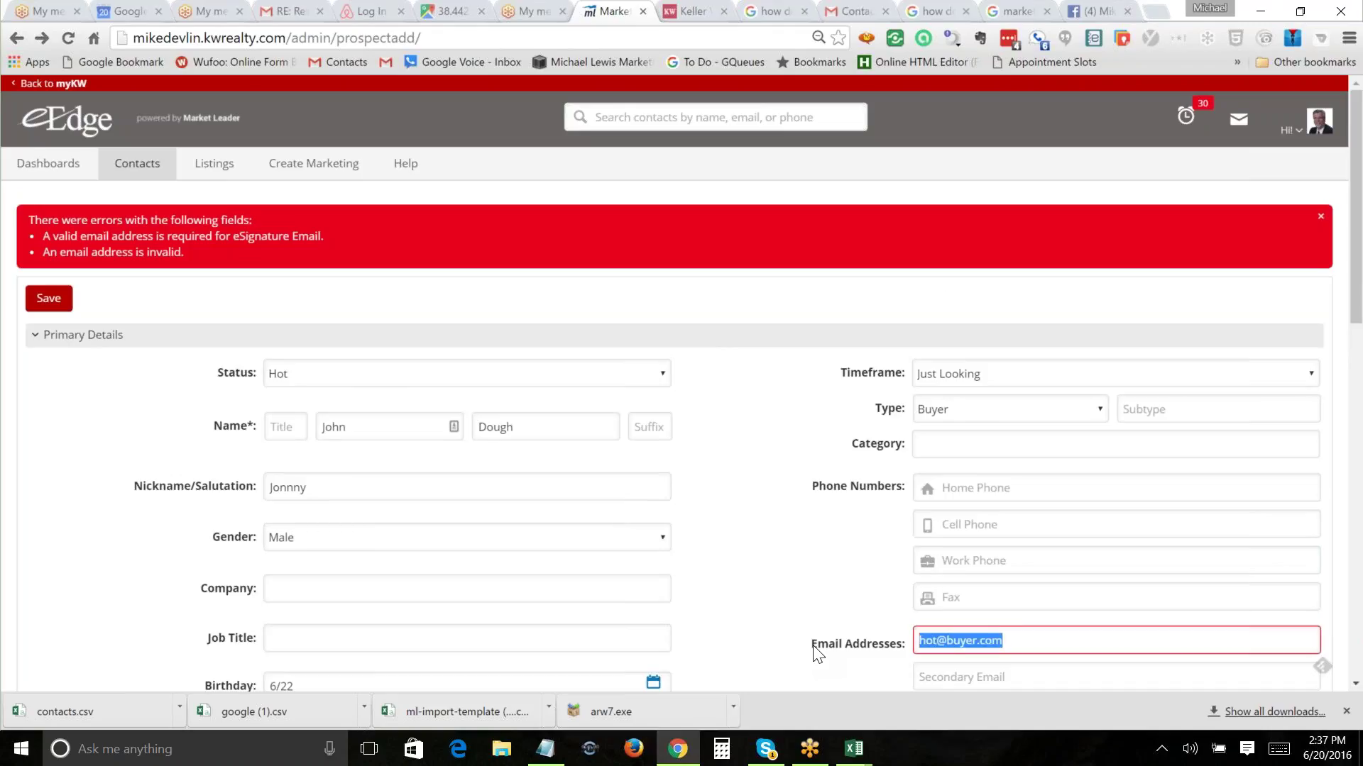
key(Tab)
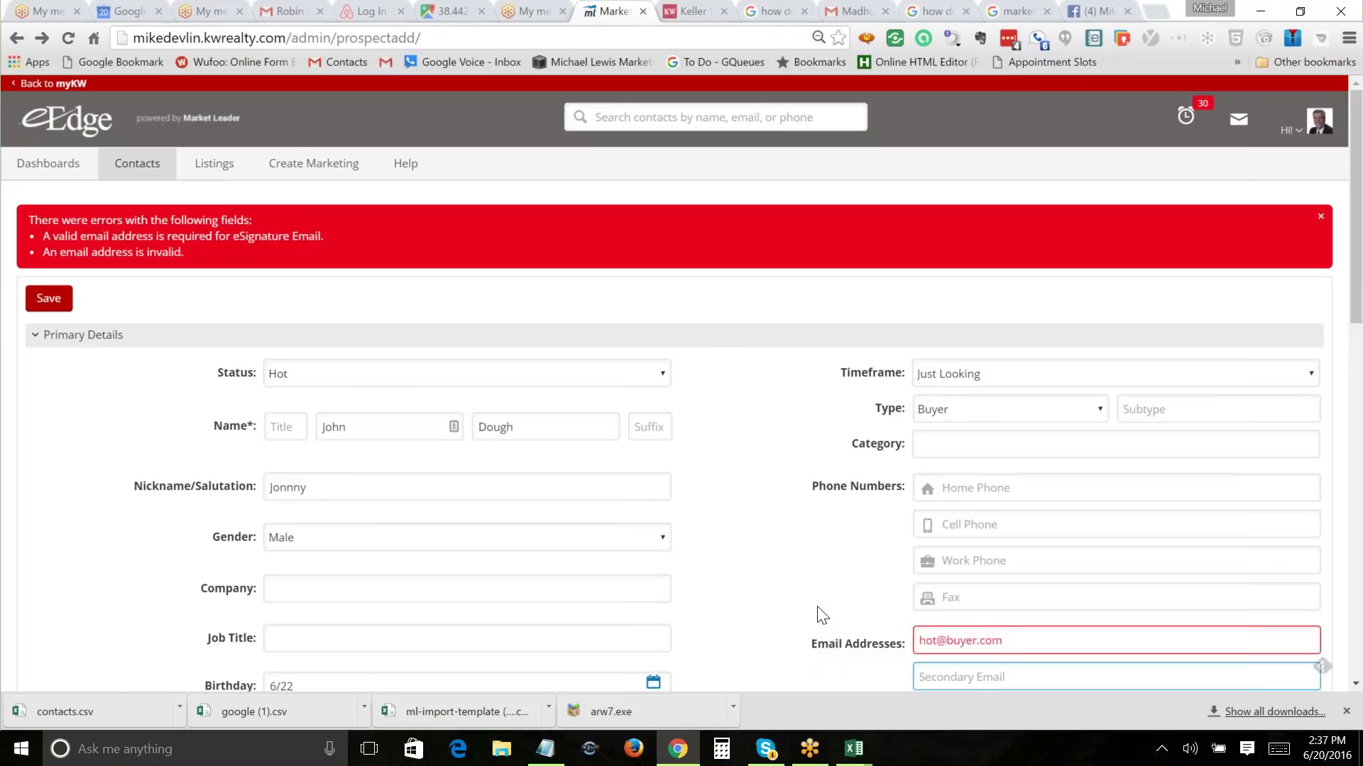
scroll(821, 614, down, 2)
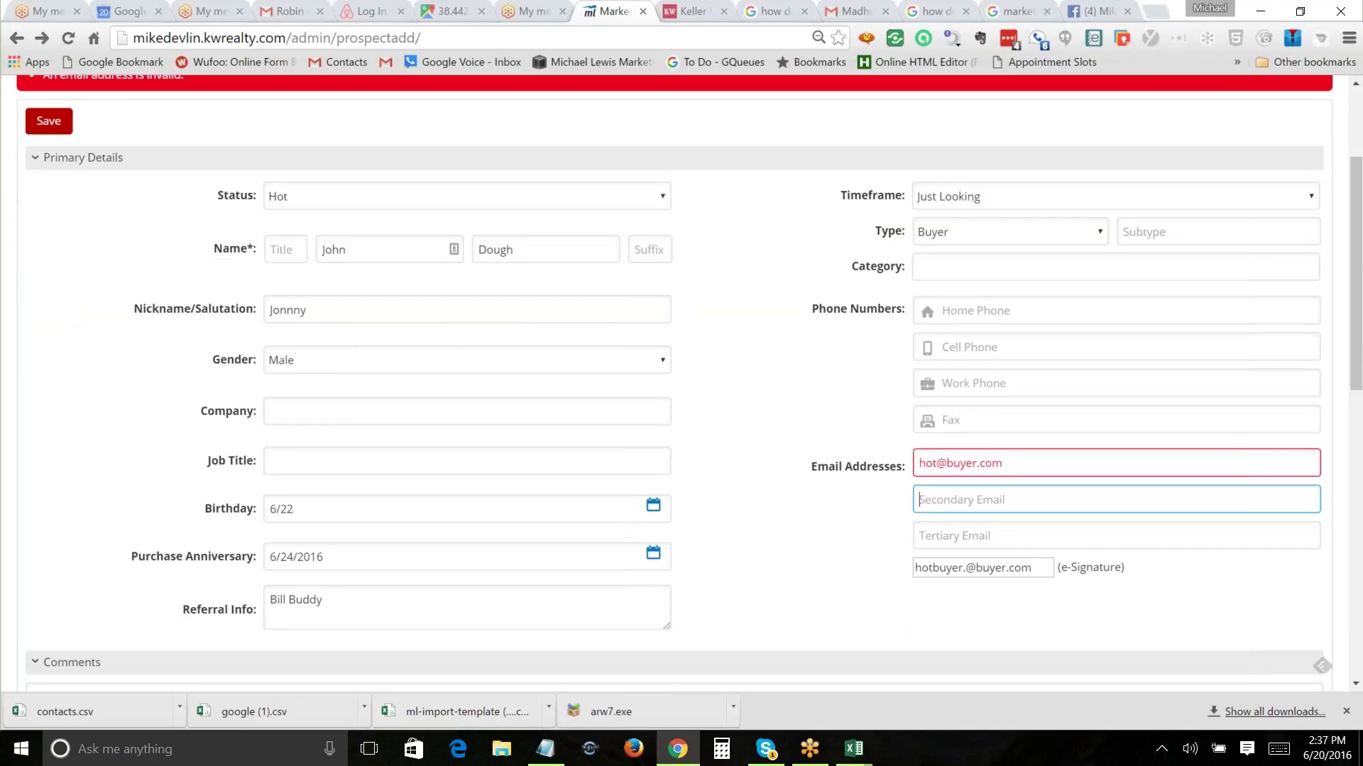
key(Tab)
key(Tab)
key(ctrl+v)
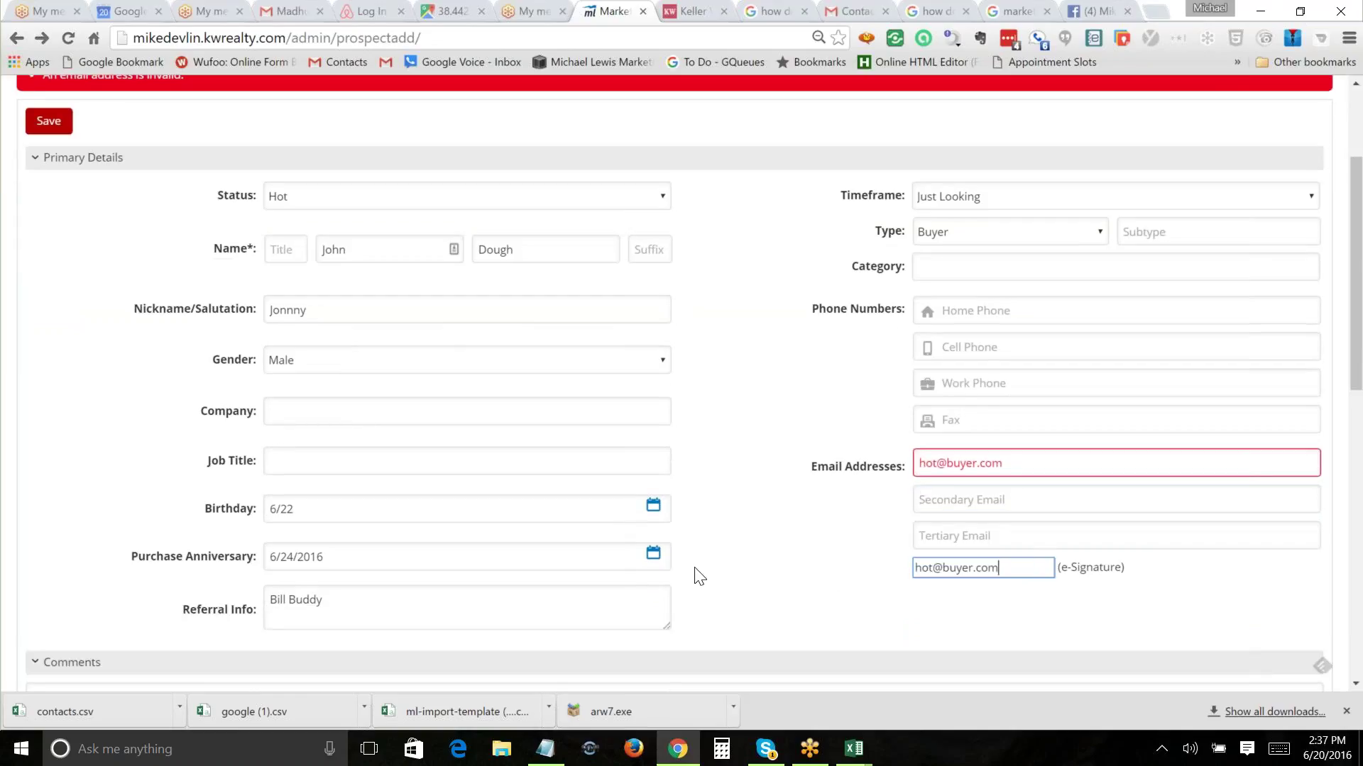
scroll(642, 360, up, 1)
scroll(829, 309, up, 2)
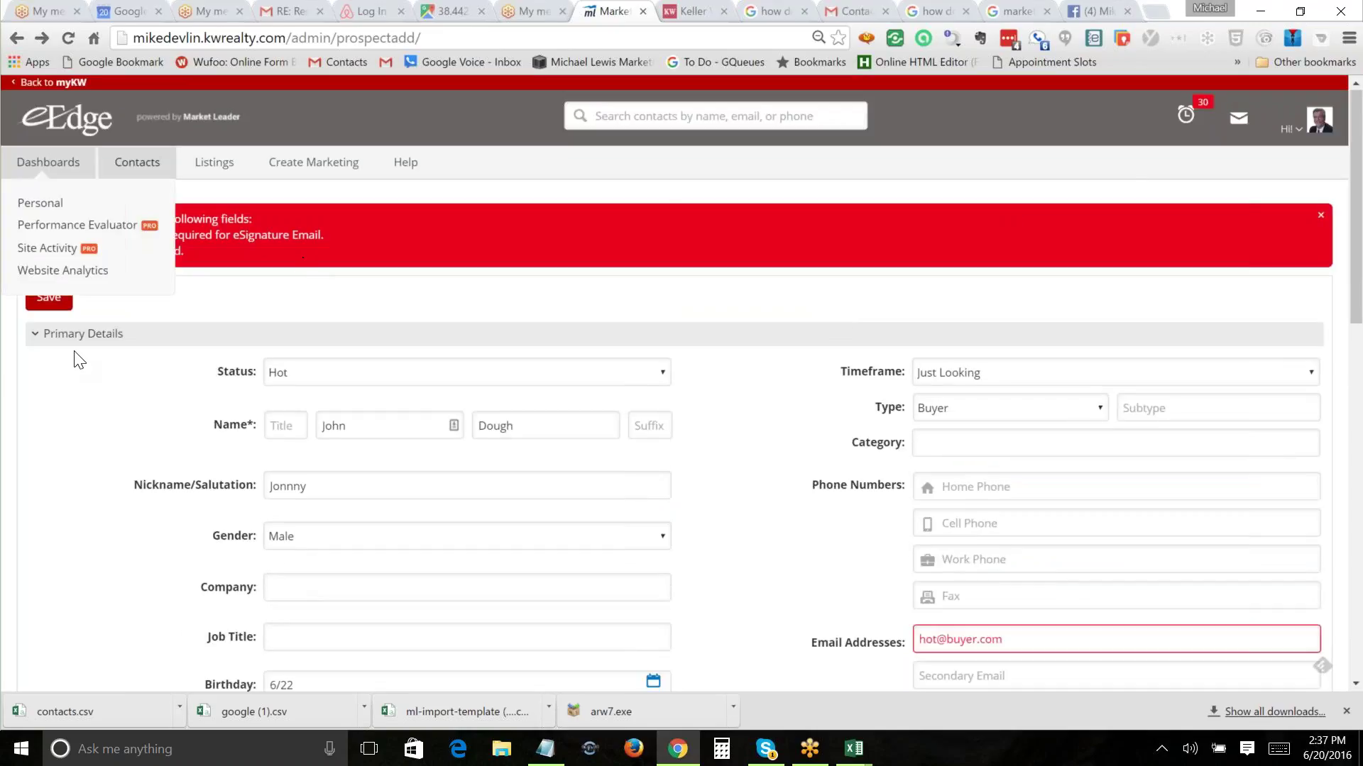
click(48, 297)
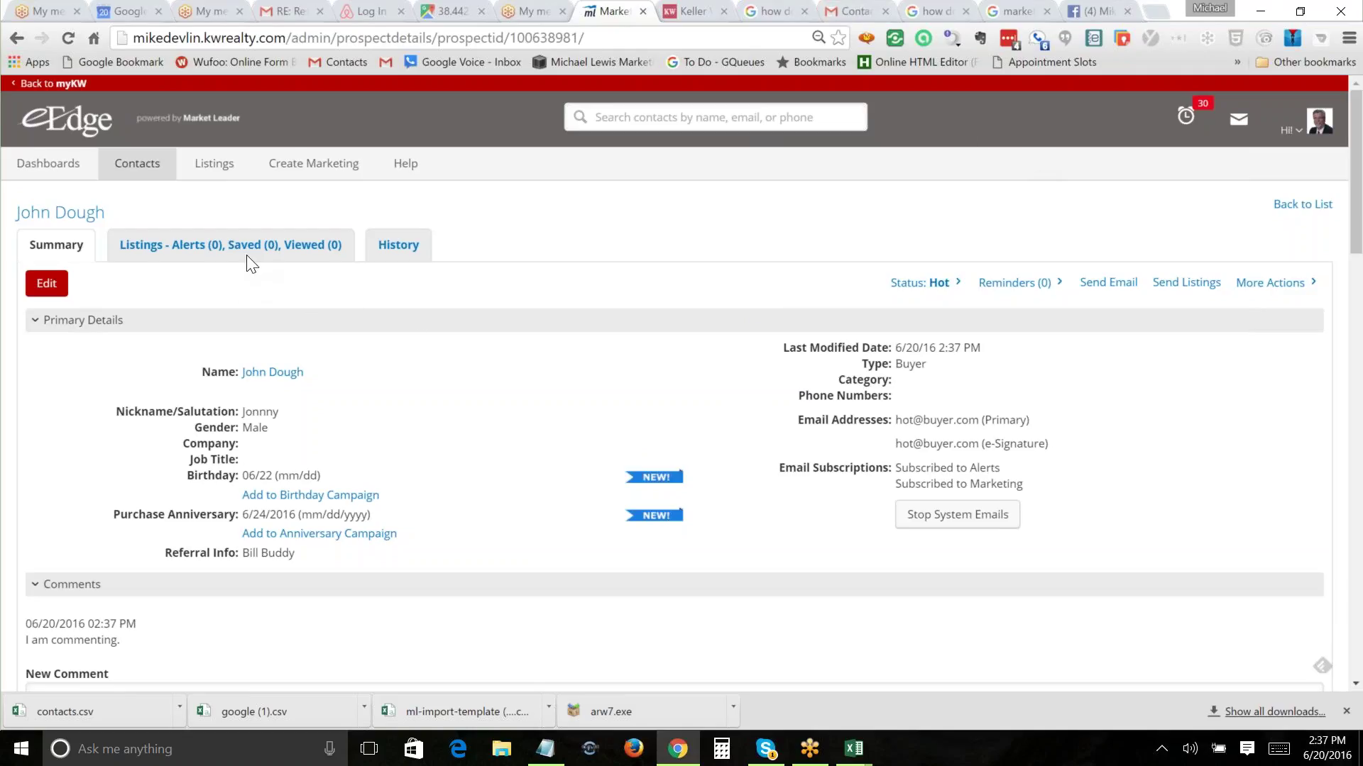
- Open the Reminders (0) dropdown on John Dough's contact summary
click(1023, 286)
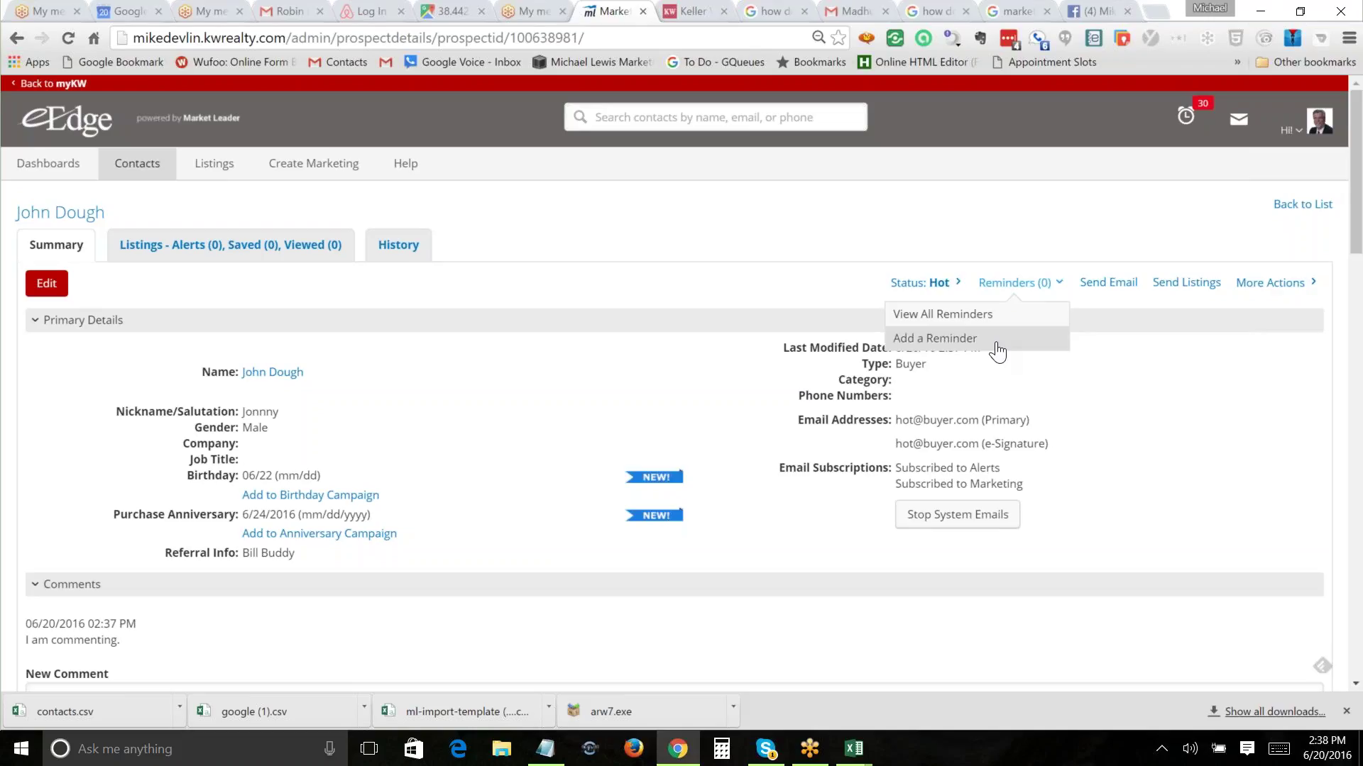
- Add a Task reminder with text 'Reminder' due June 25, 2016
click(935, 338)
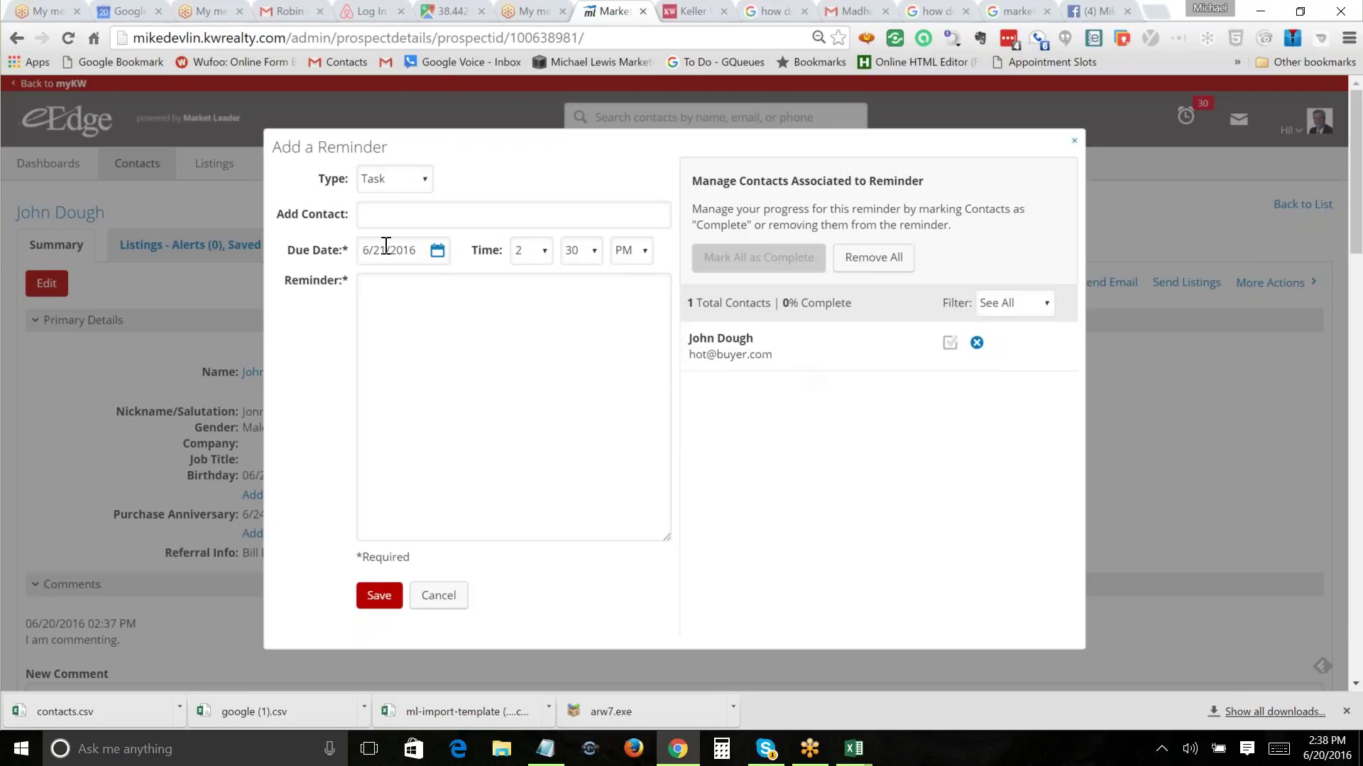
click(416, 250)
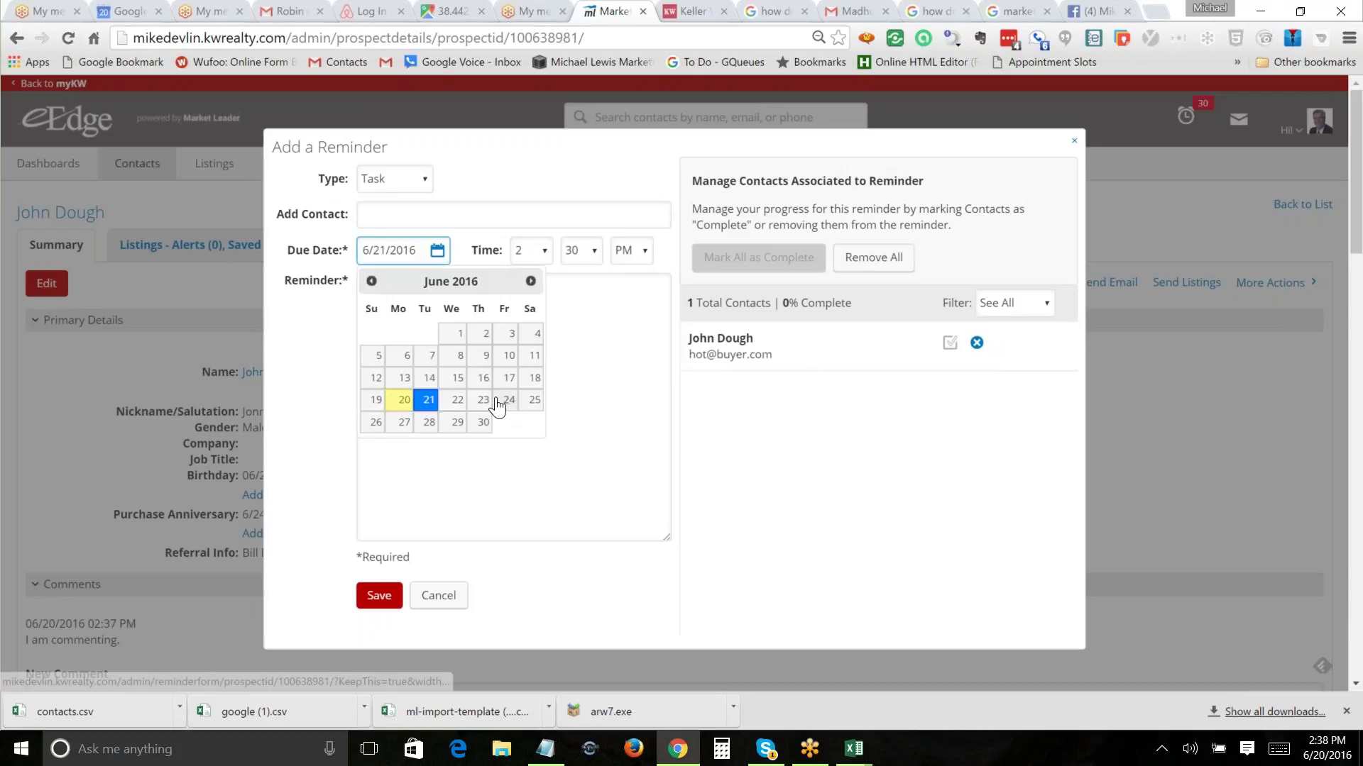
click(535, 399)
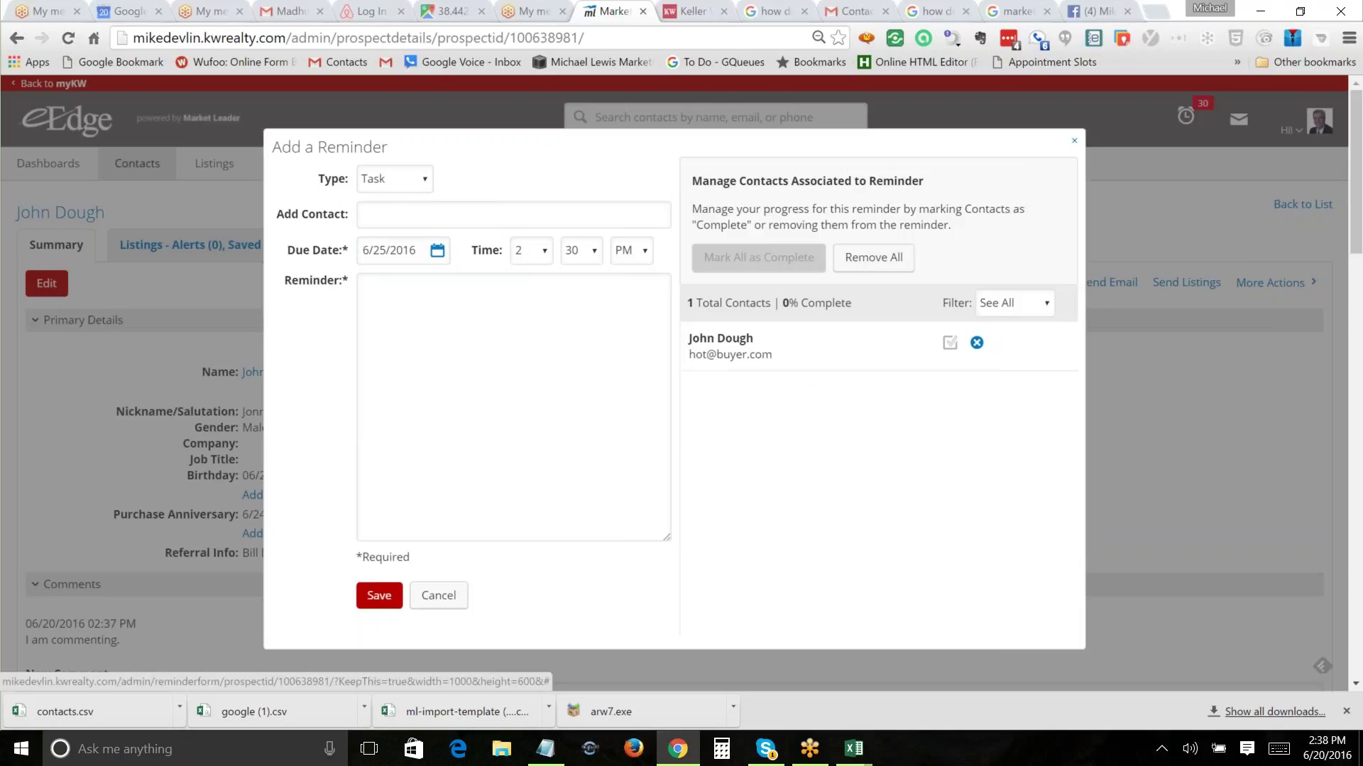
click(478, 335)
text(Reminder)
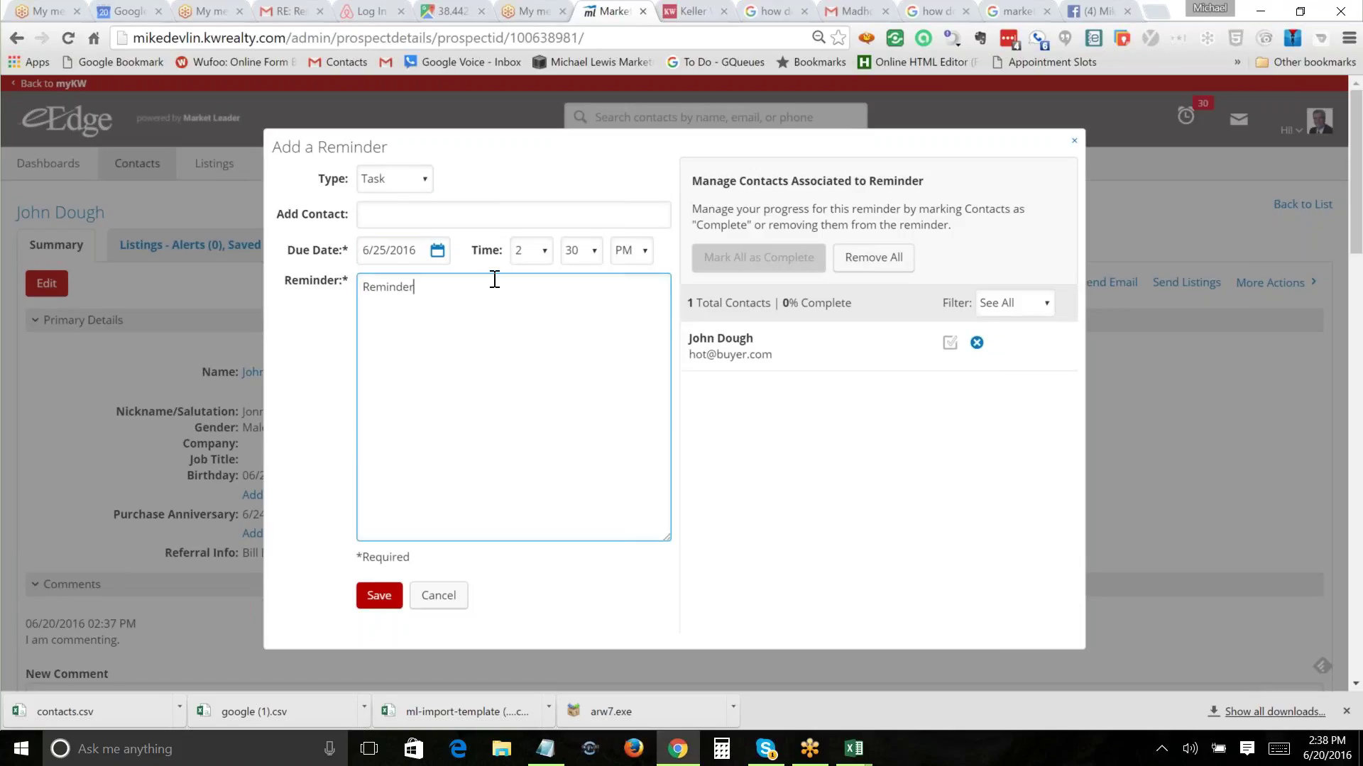
click(401, 182)
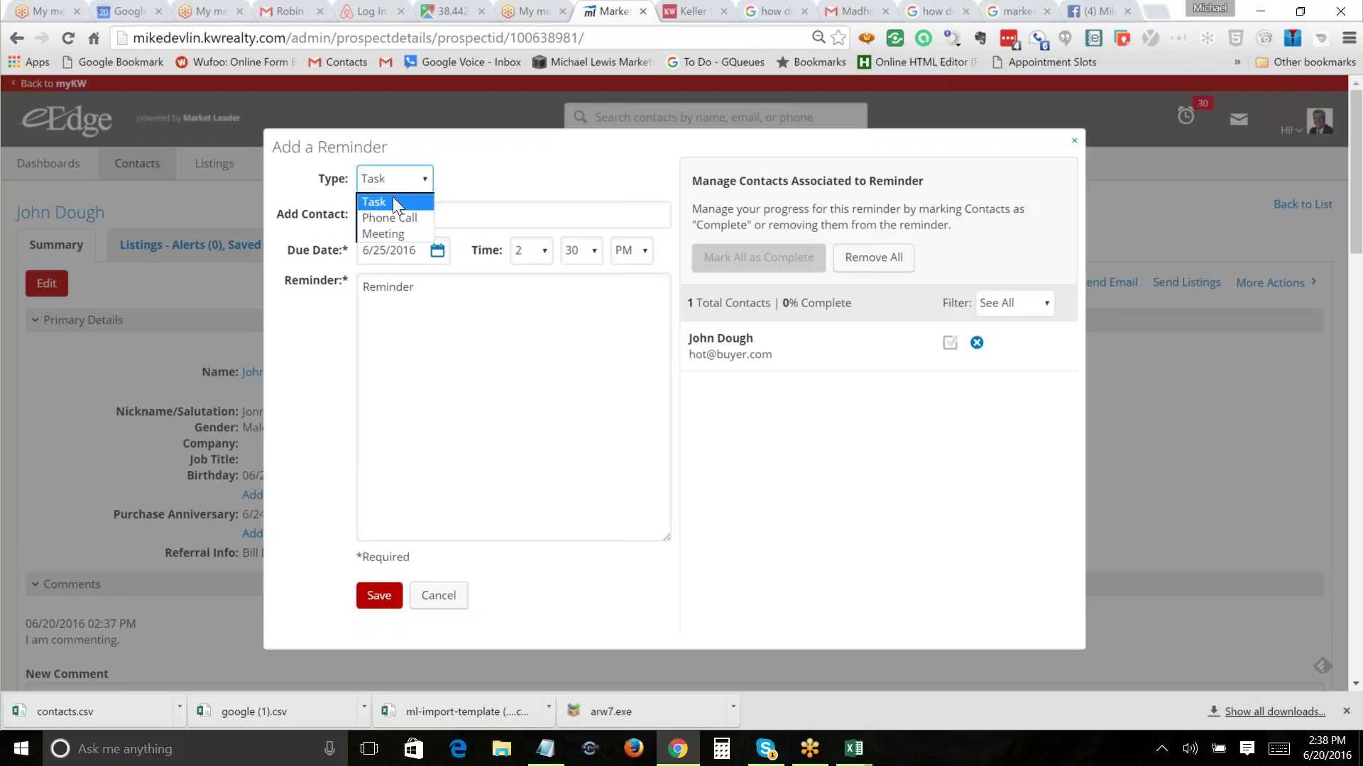
click(394, 202)
click(396, 600)
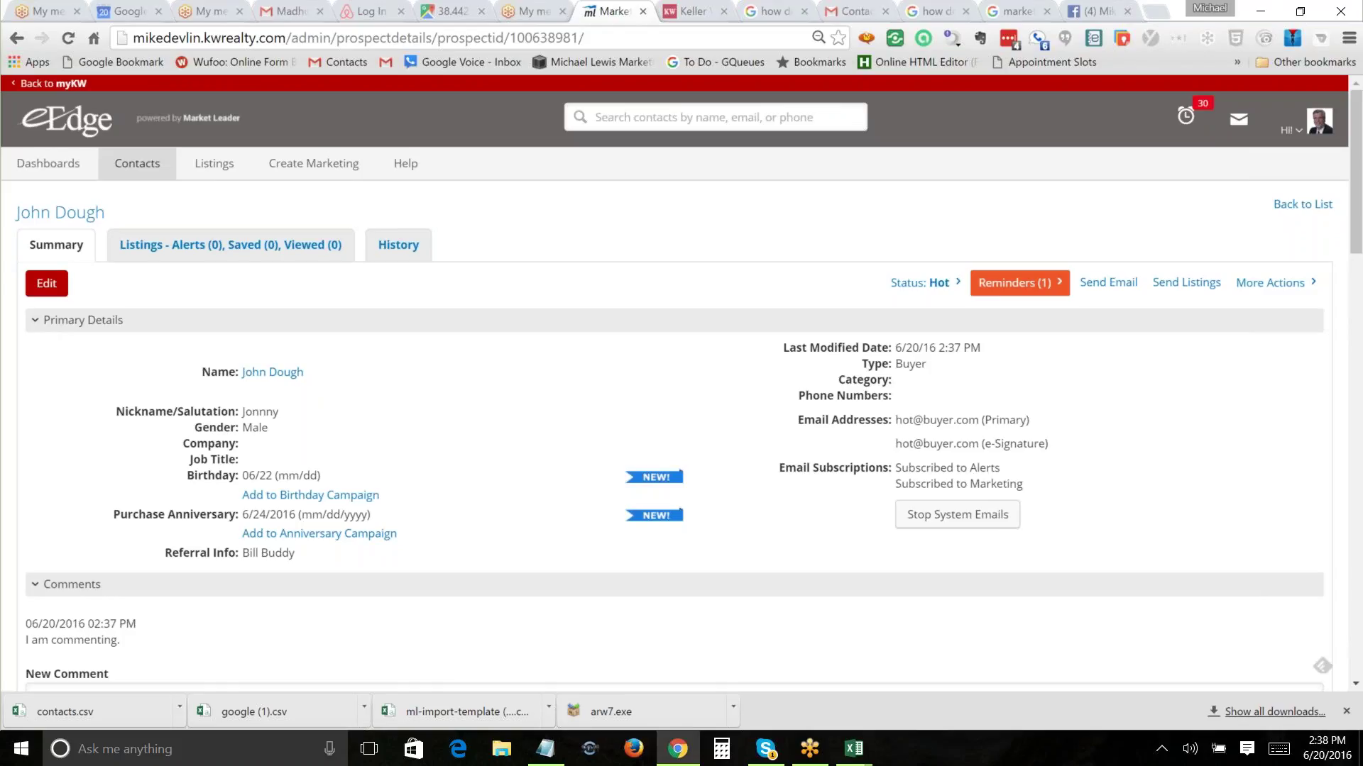
click(1185, 284)
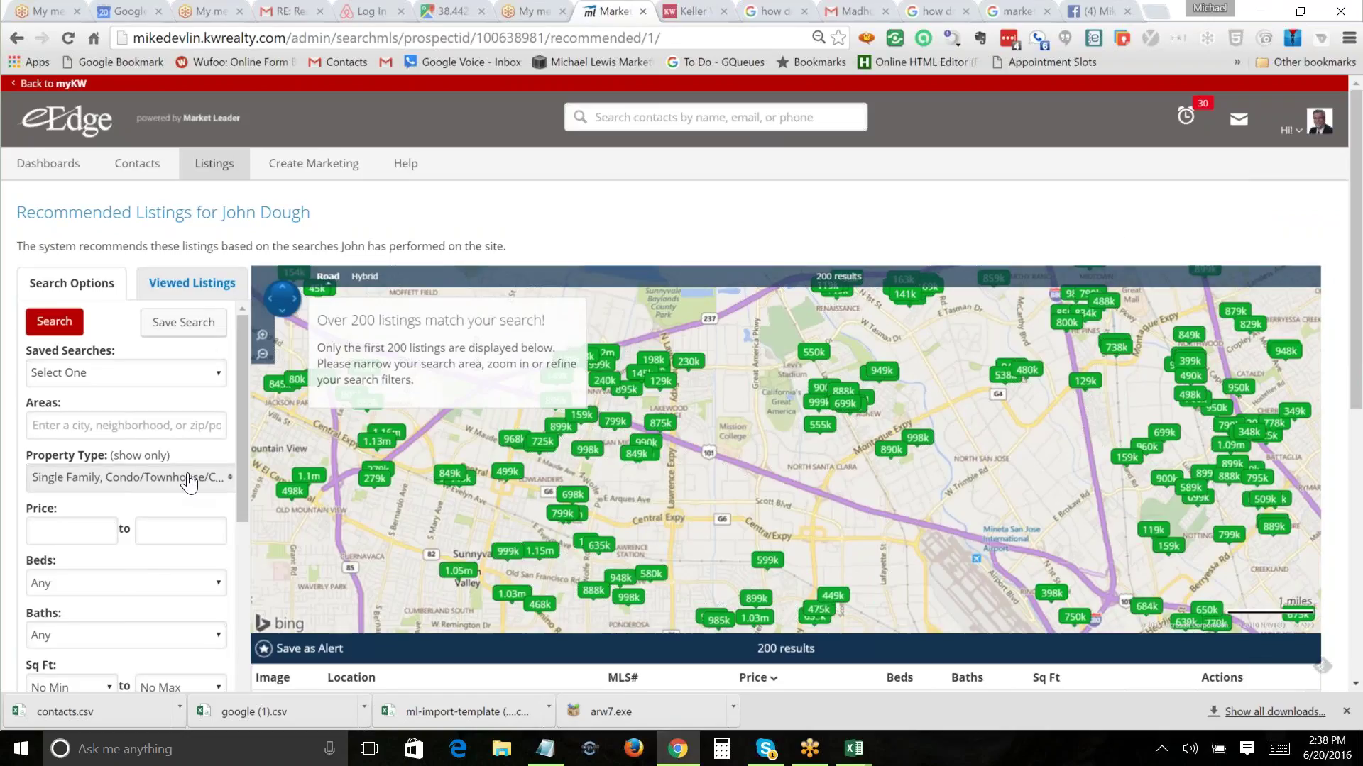
drag(244, 408, 245, 604)
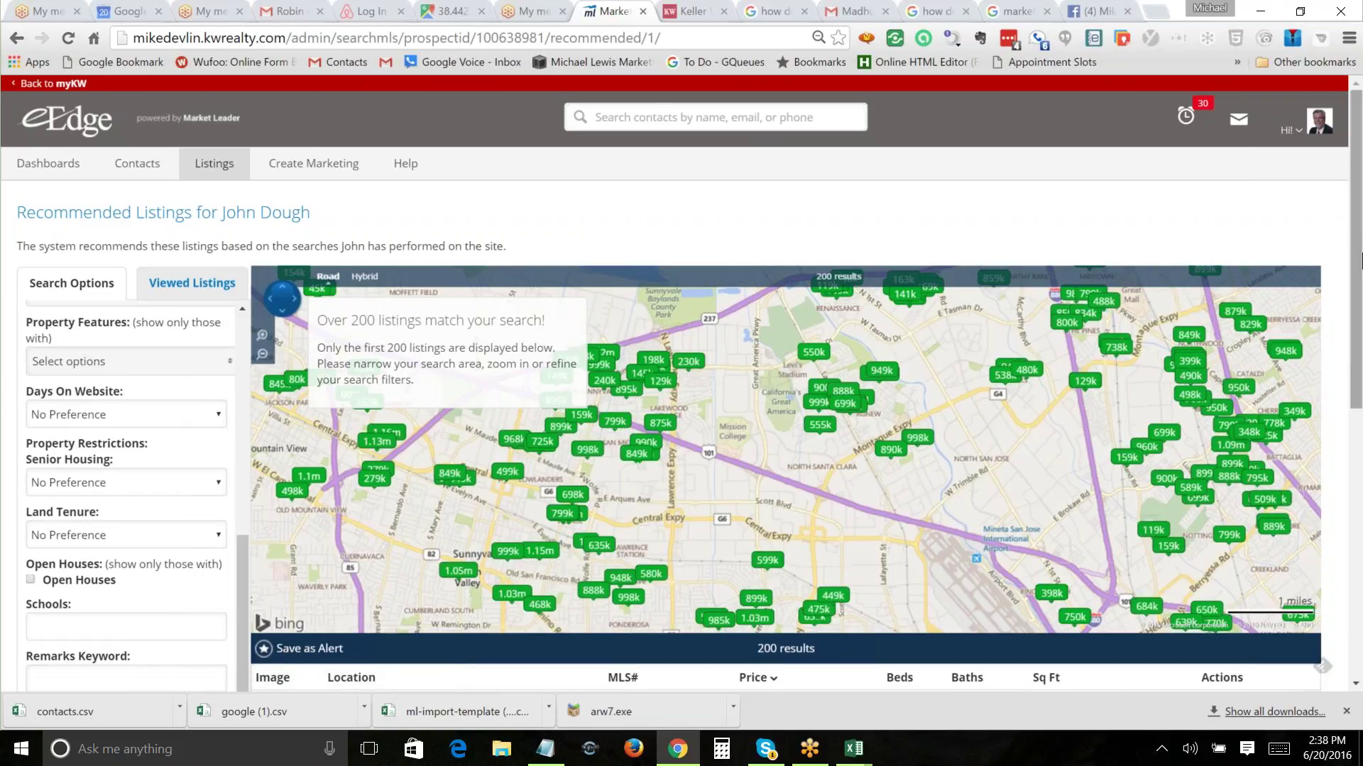
drag(1359, 227, 1359, 361)
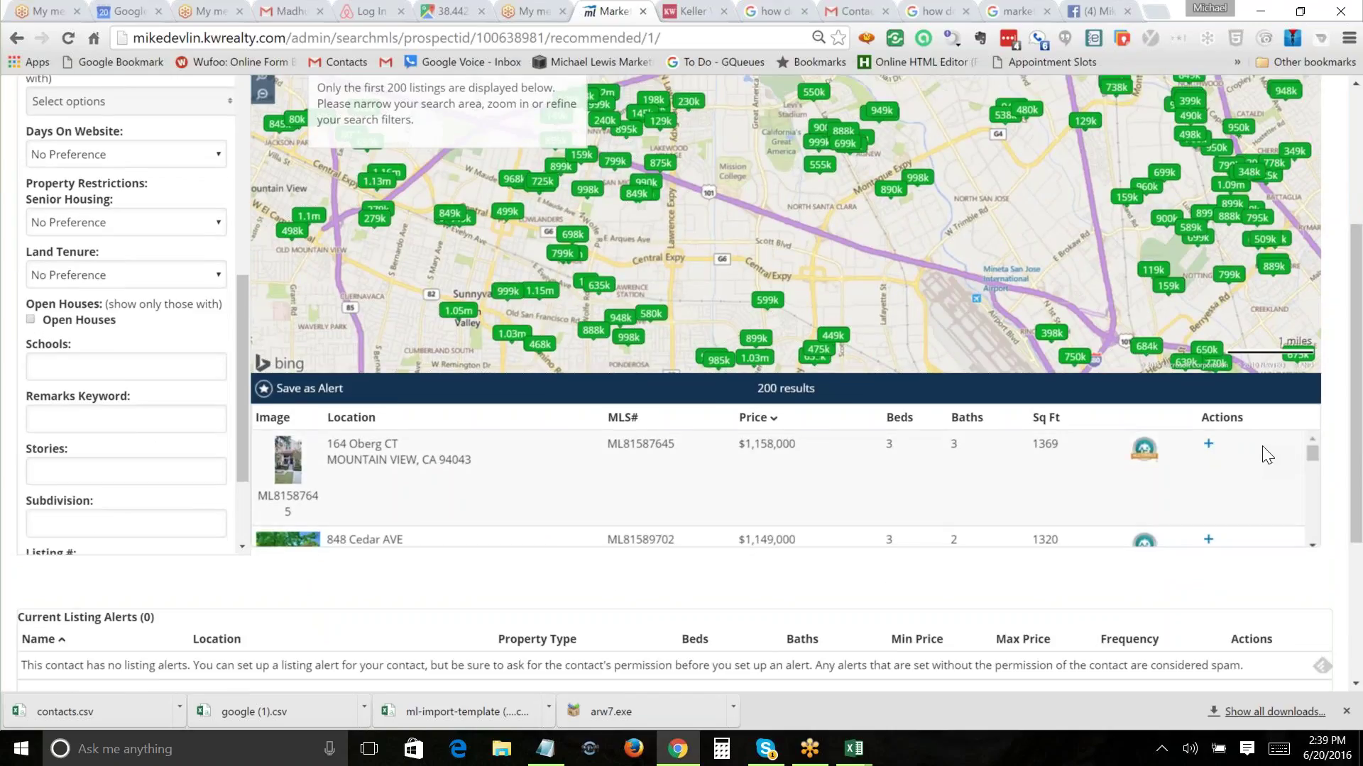
click(1210, 444)
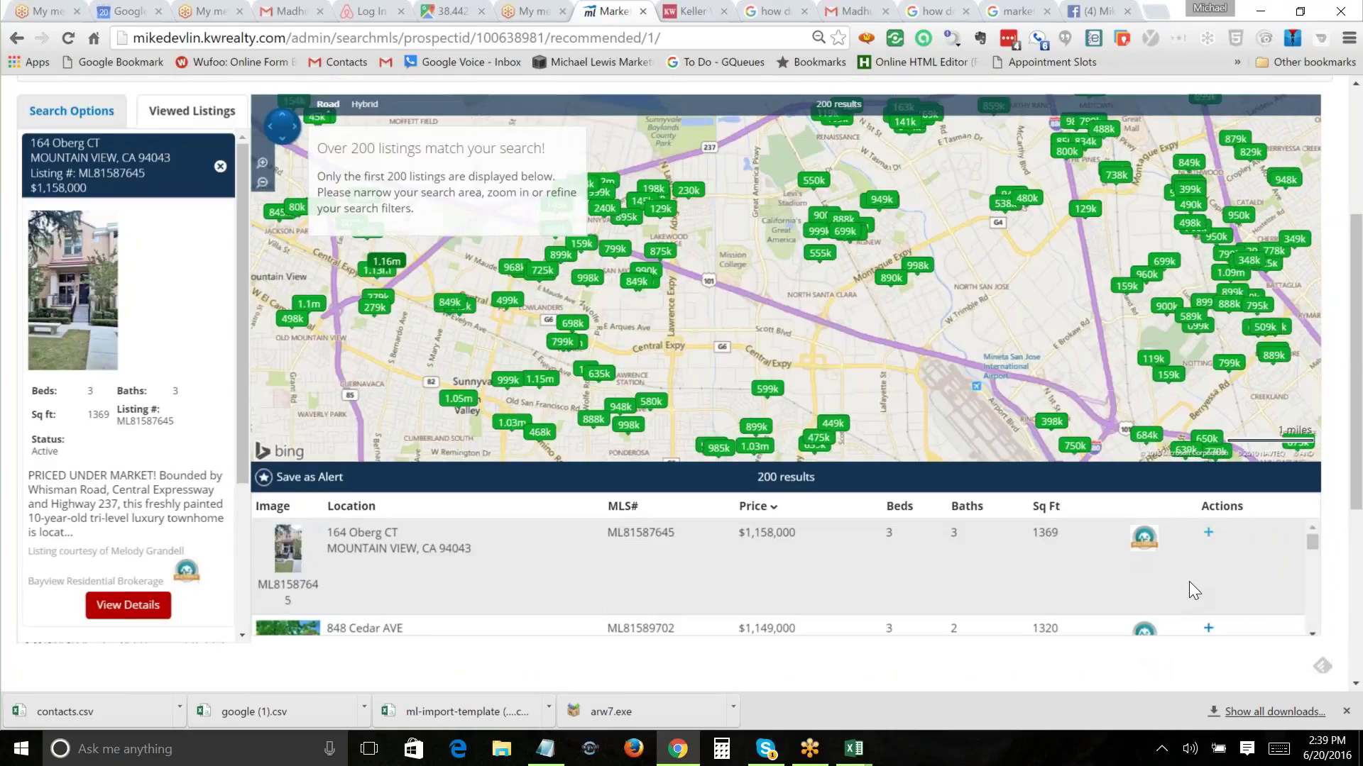
scroll(1190, 582, down, 1)
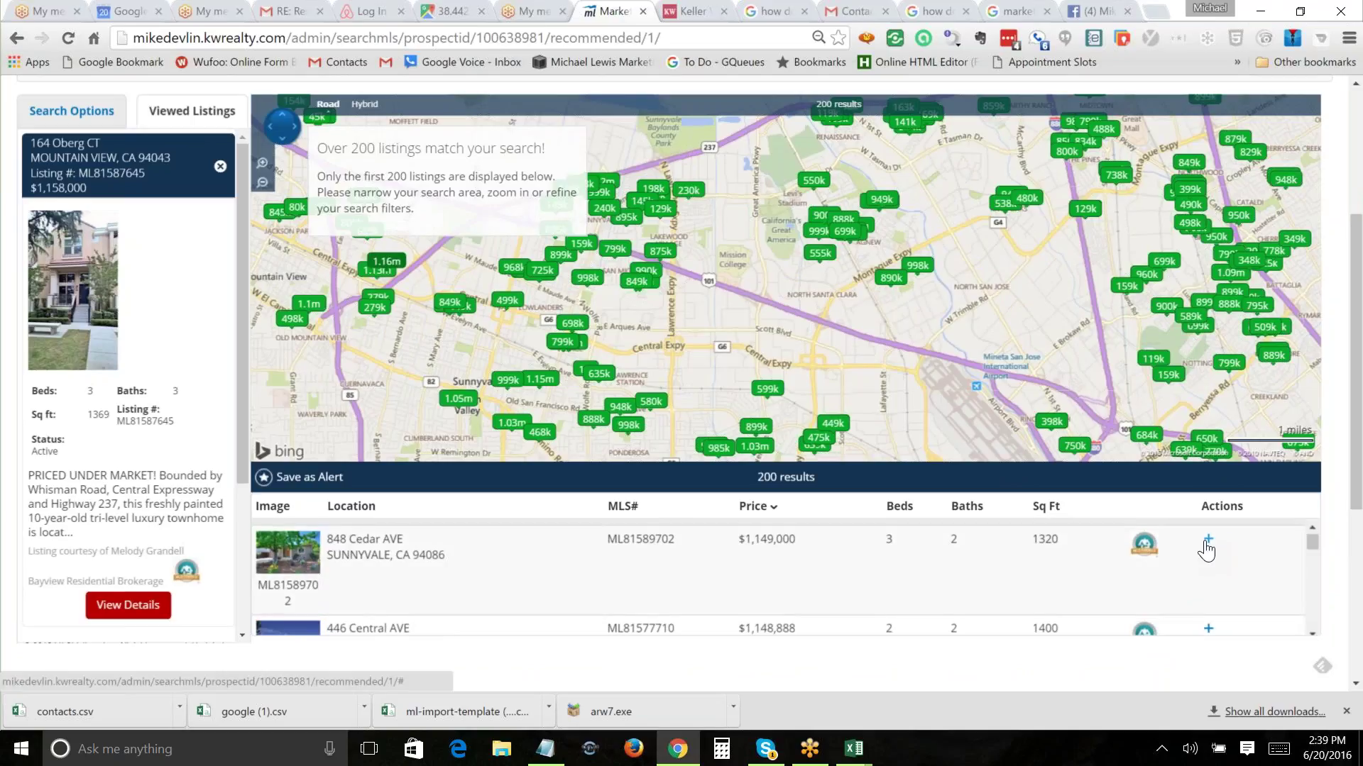
click(1207, 541)
scroll(1208, 552, down, 3)
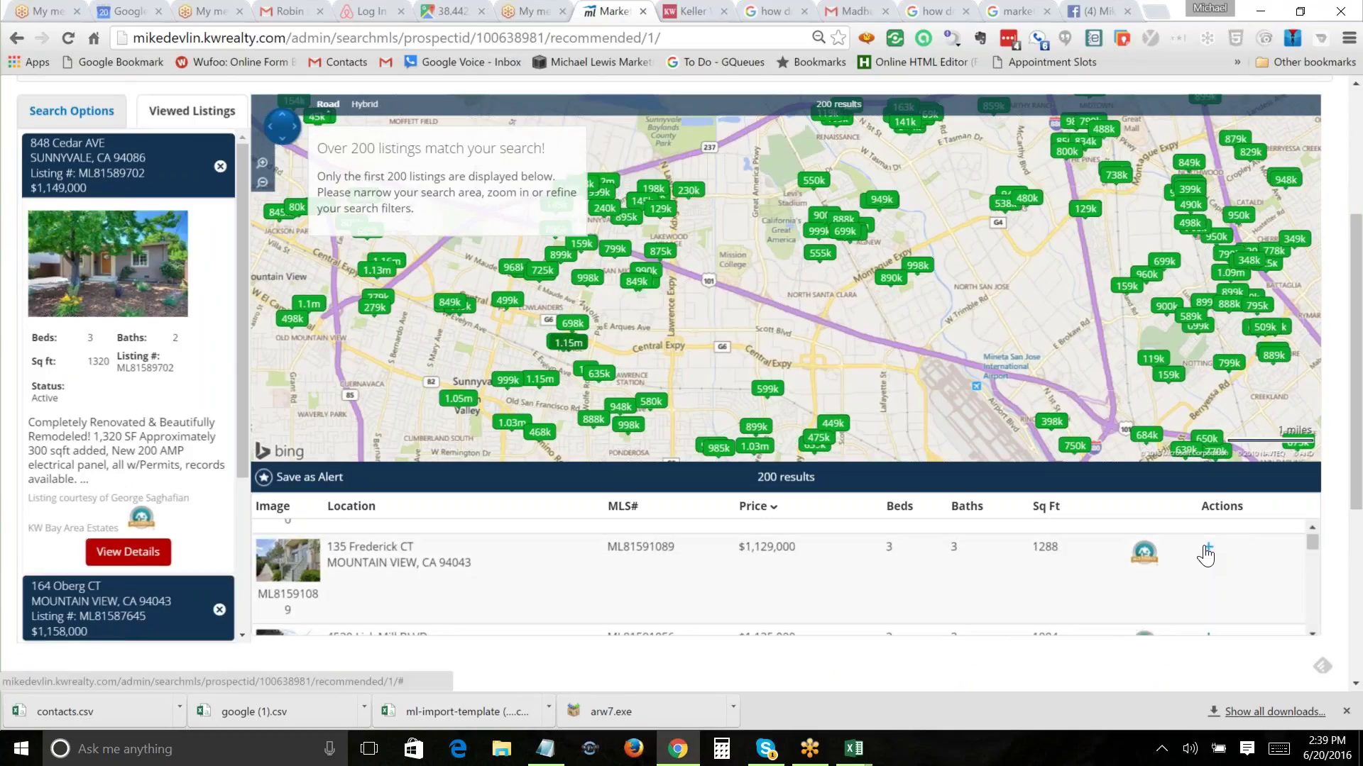
click(1207, 548)
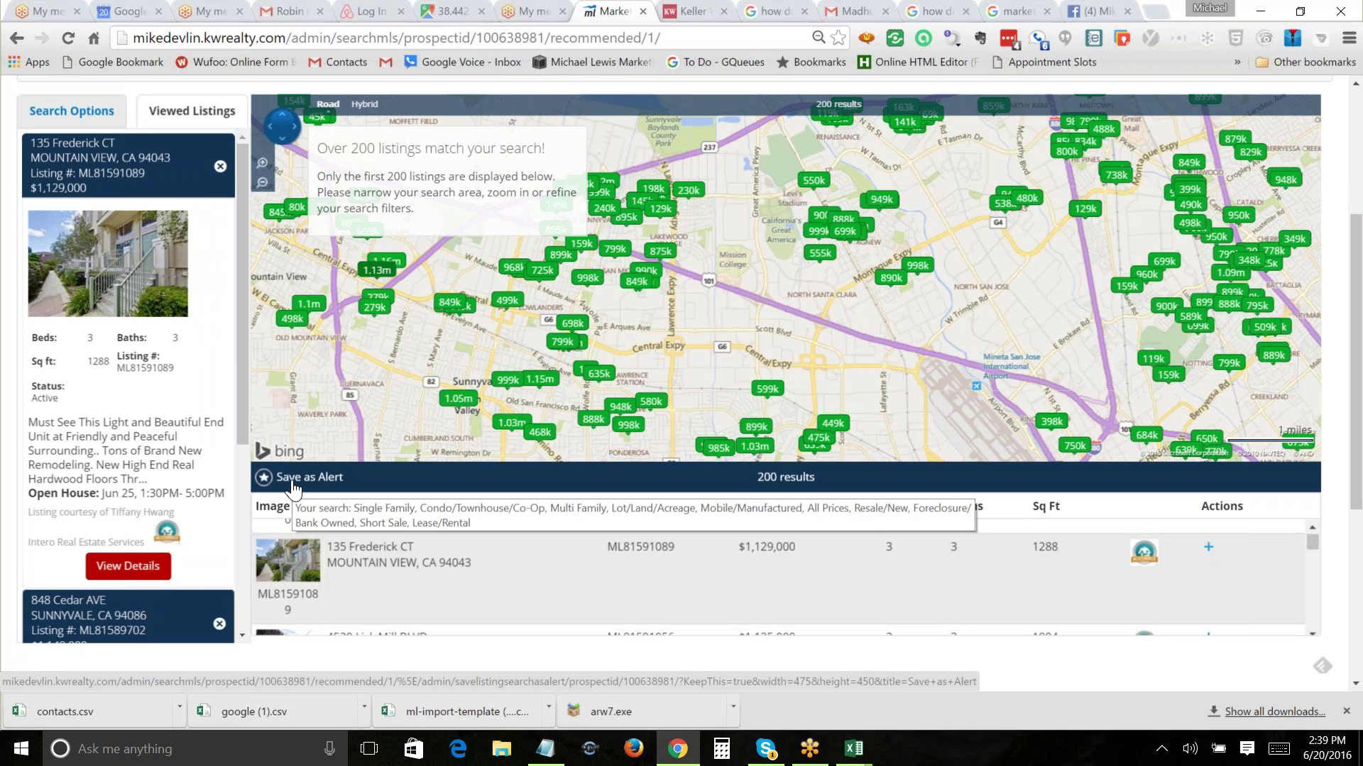
click(284, 10)
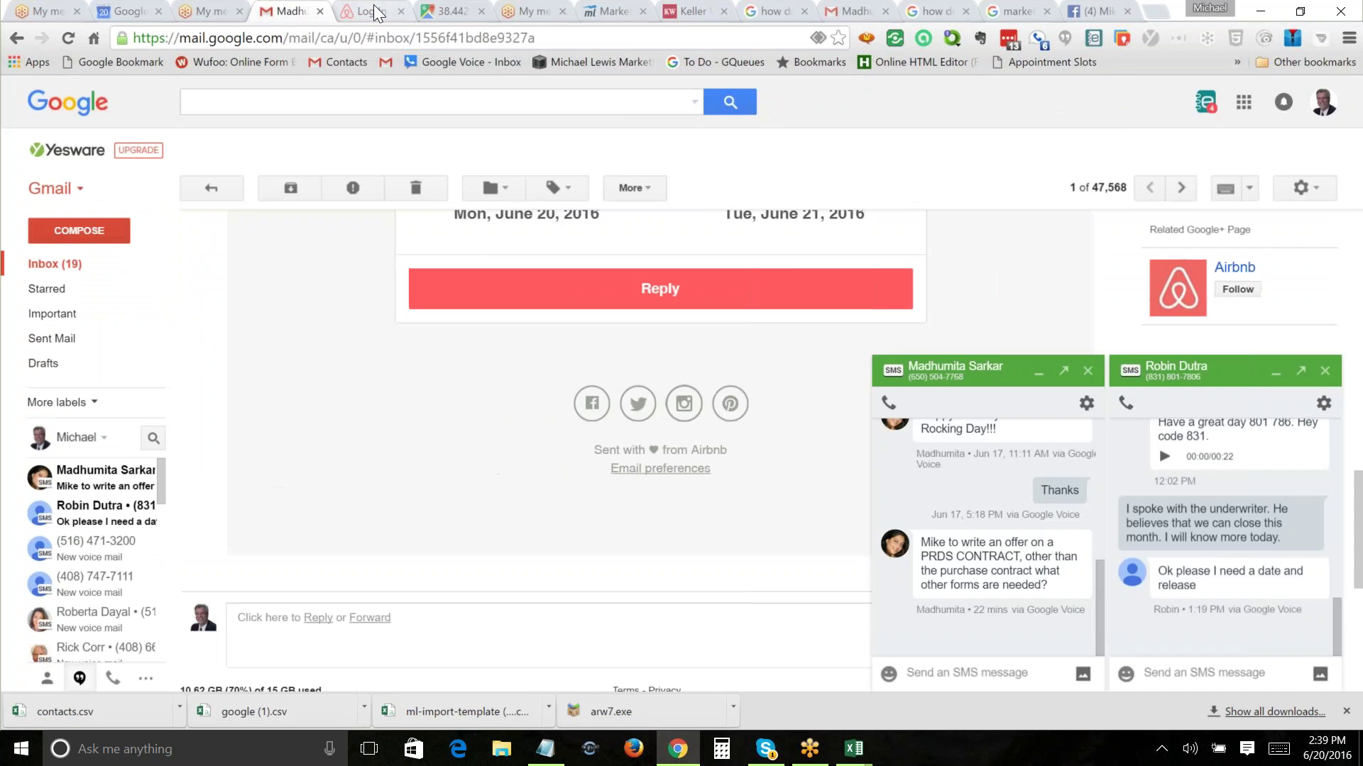
- Return to the Airbnb email in Gmail and minimize both SMS chat windows
click(366, 11)
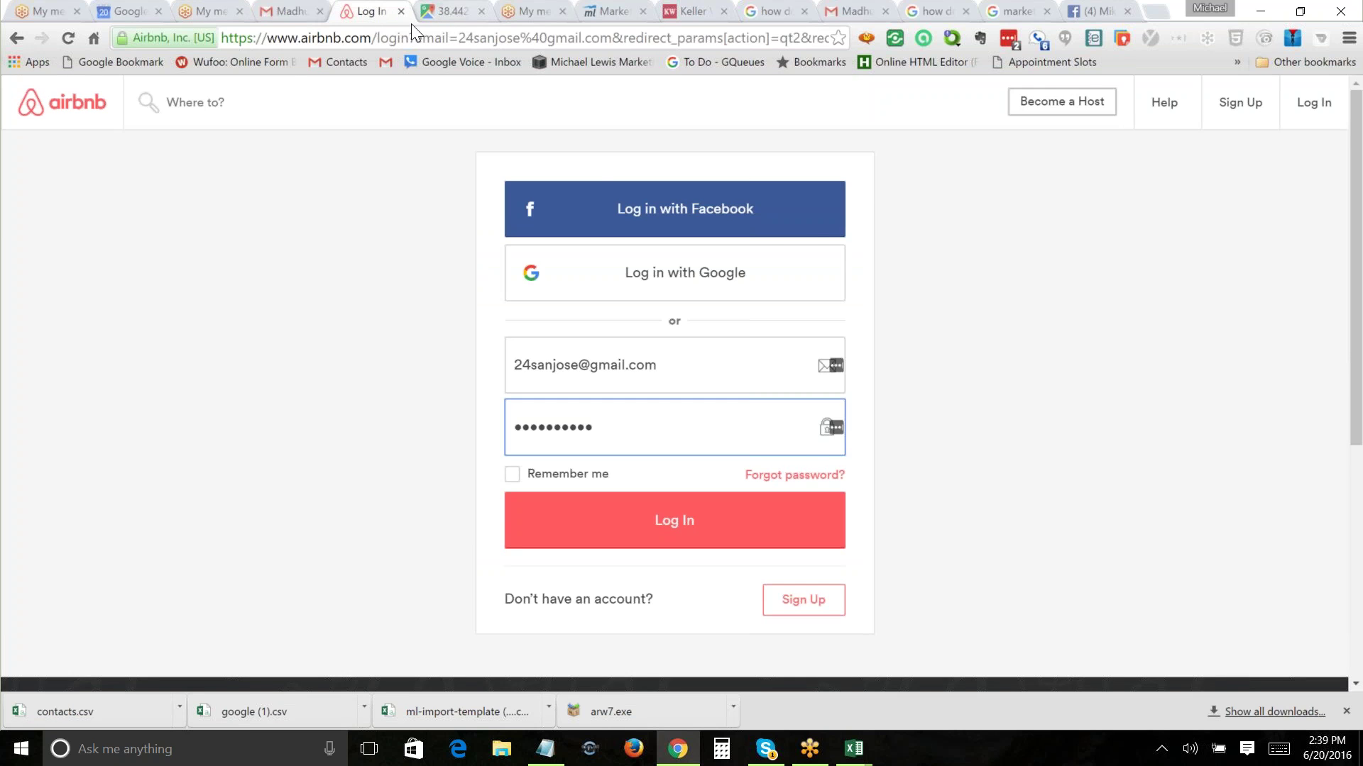
click(295, 11)
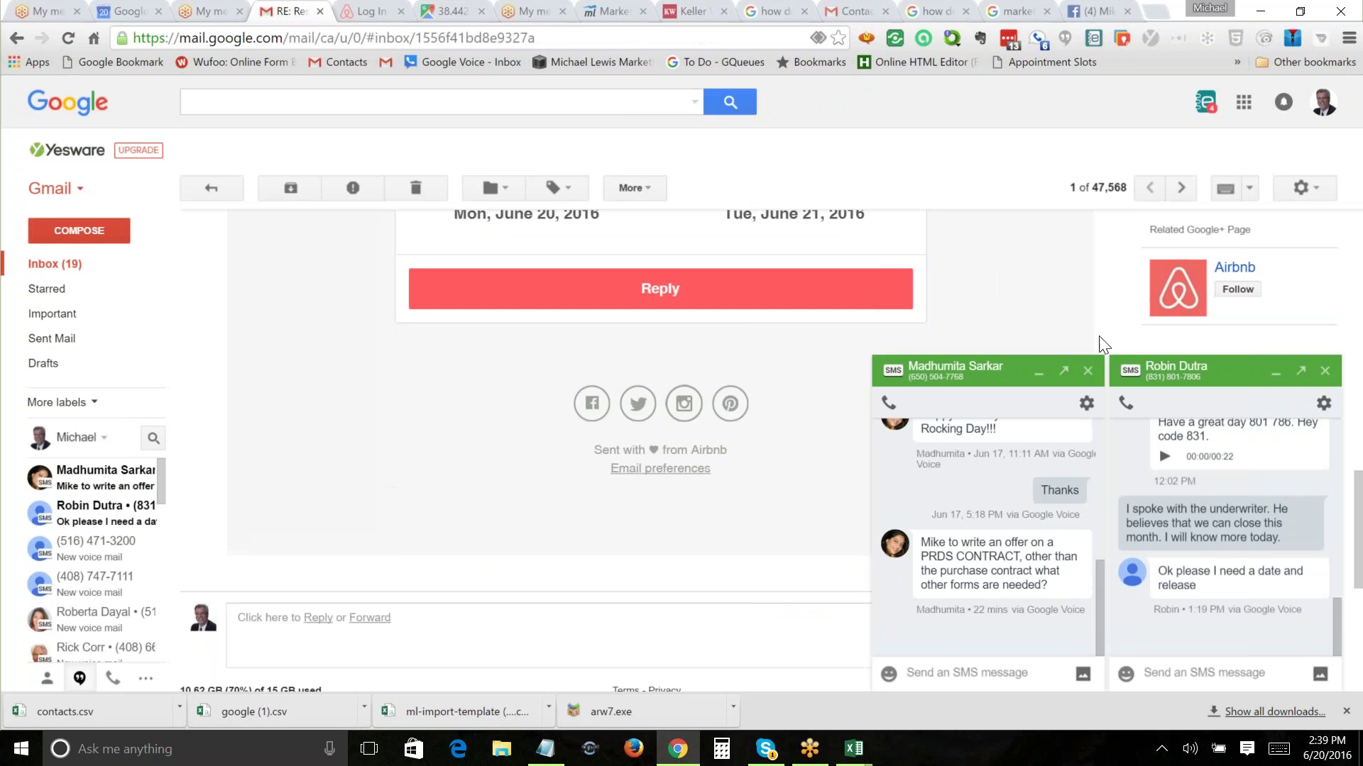
click(1038, 372)
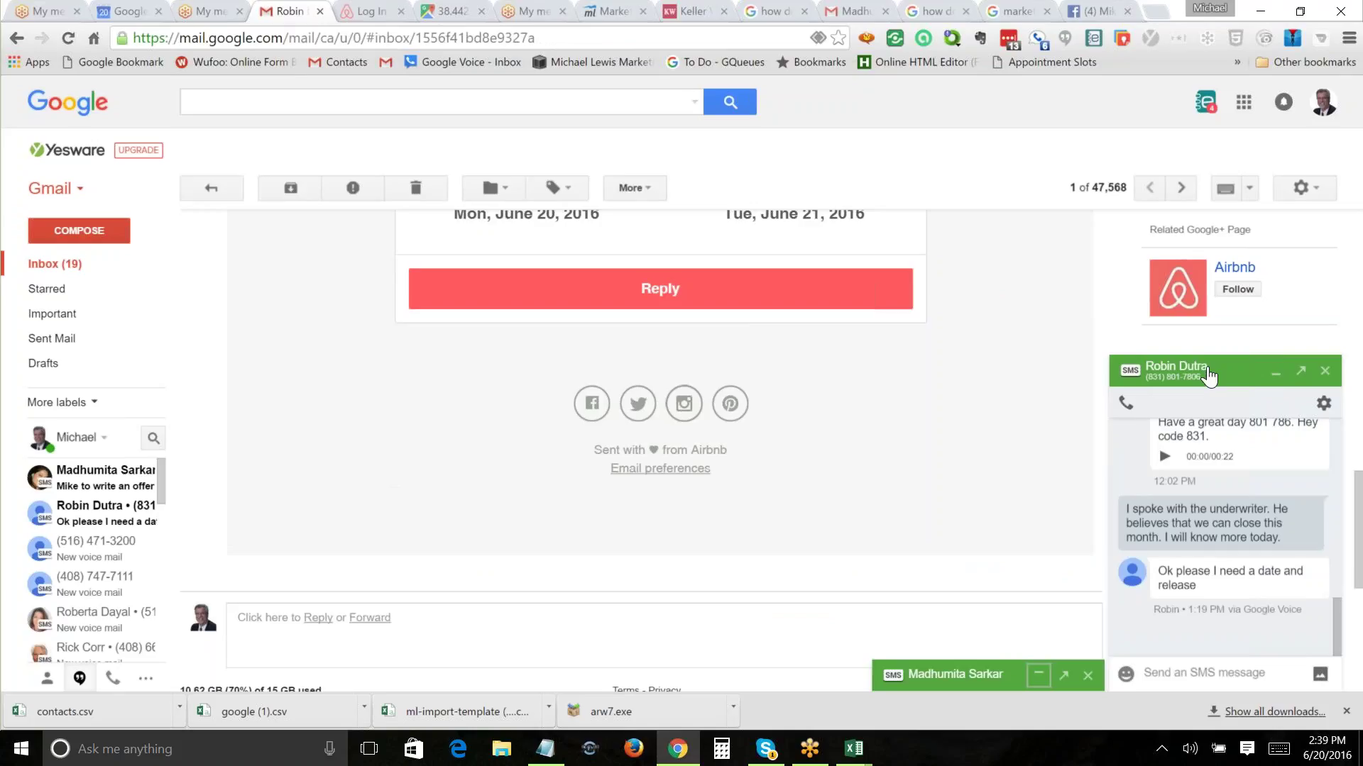
click(1275, 372)
click(320, 101)
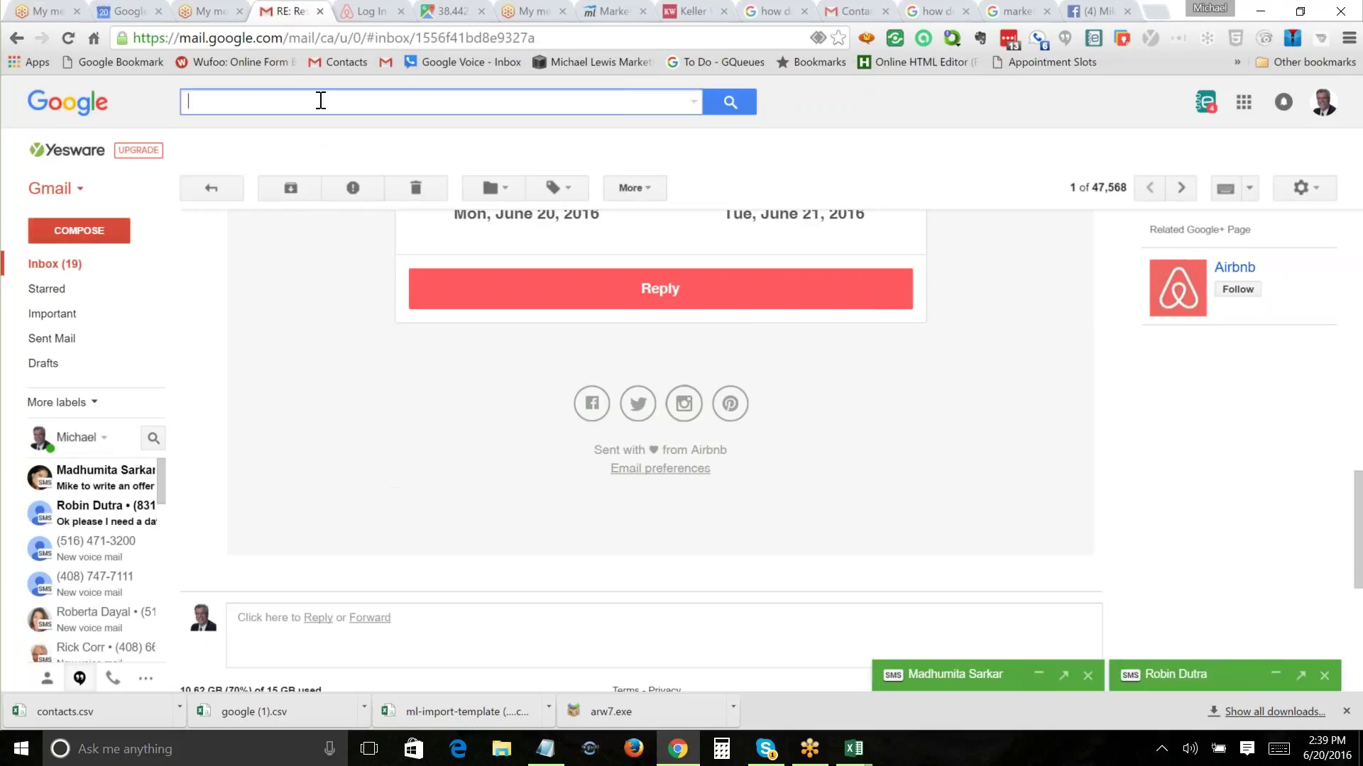
- Search Gmail for 'wednesda' and read the May 18 Wednesday's Listing Updates email
text(wednesda)
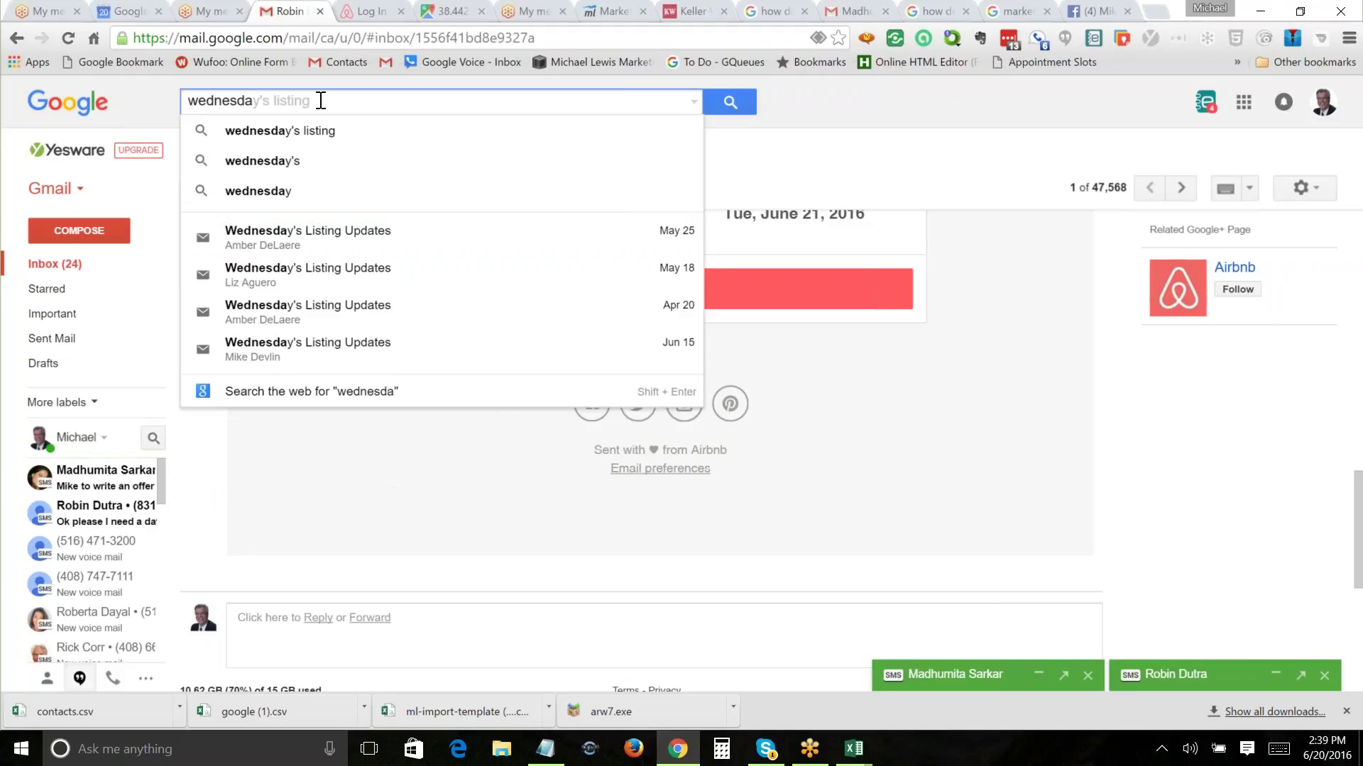
click(323, 278)
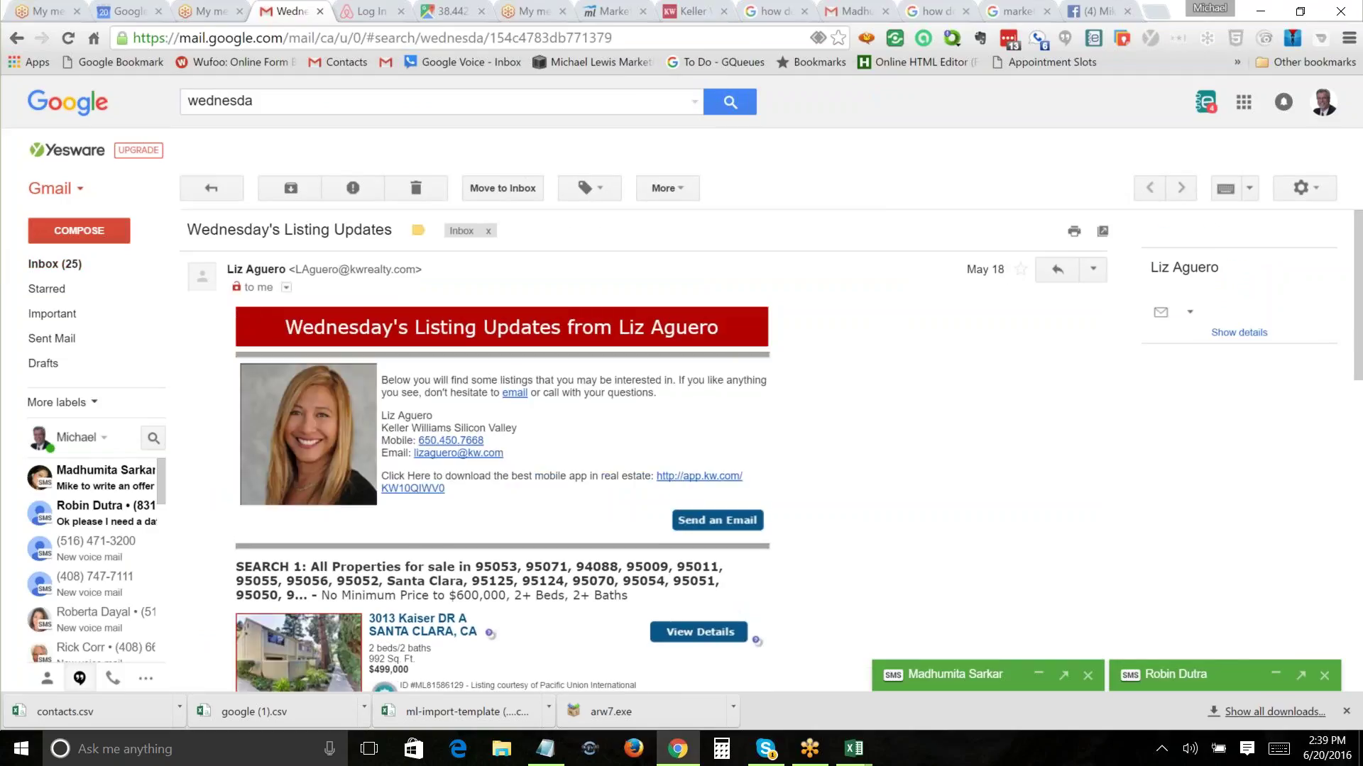
scroll(1061, 342, down, 1)
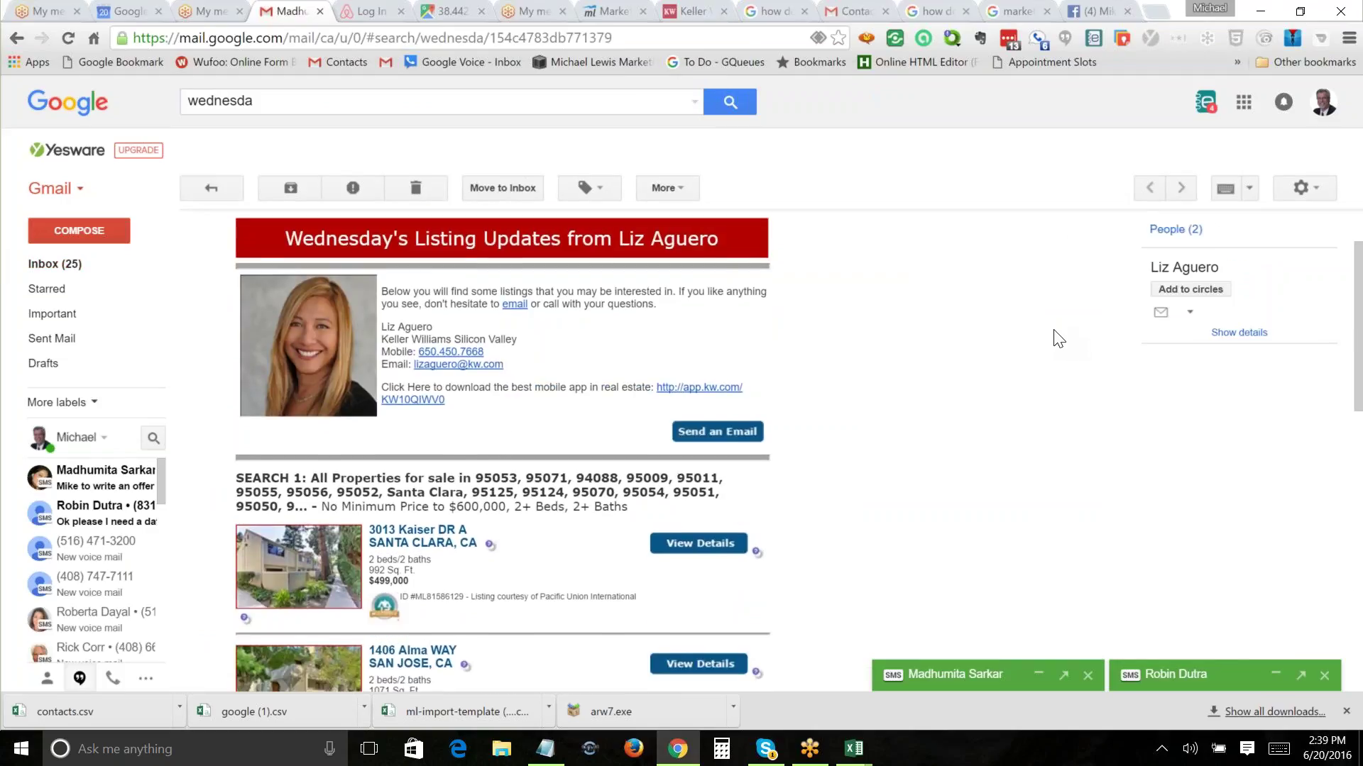
scroll(1058, 339, down, 1)
scroll(1059, 337, up, 3)
scroll(1061, 335, down, 1)
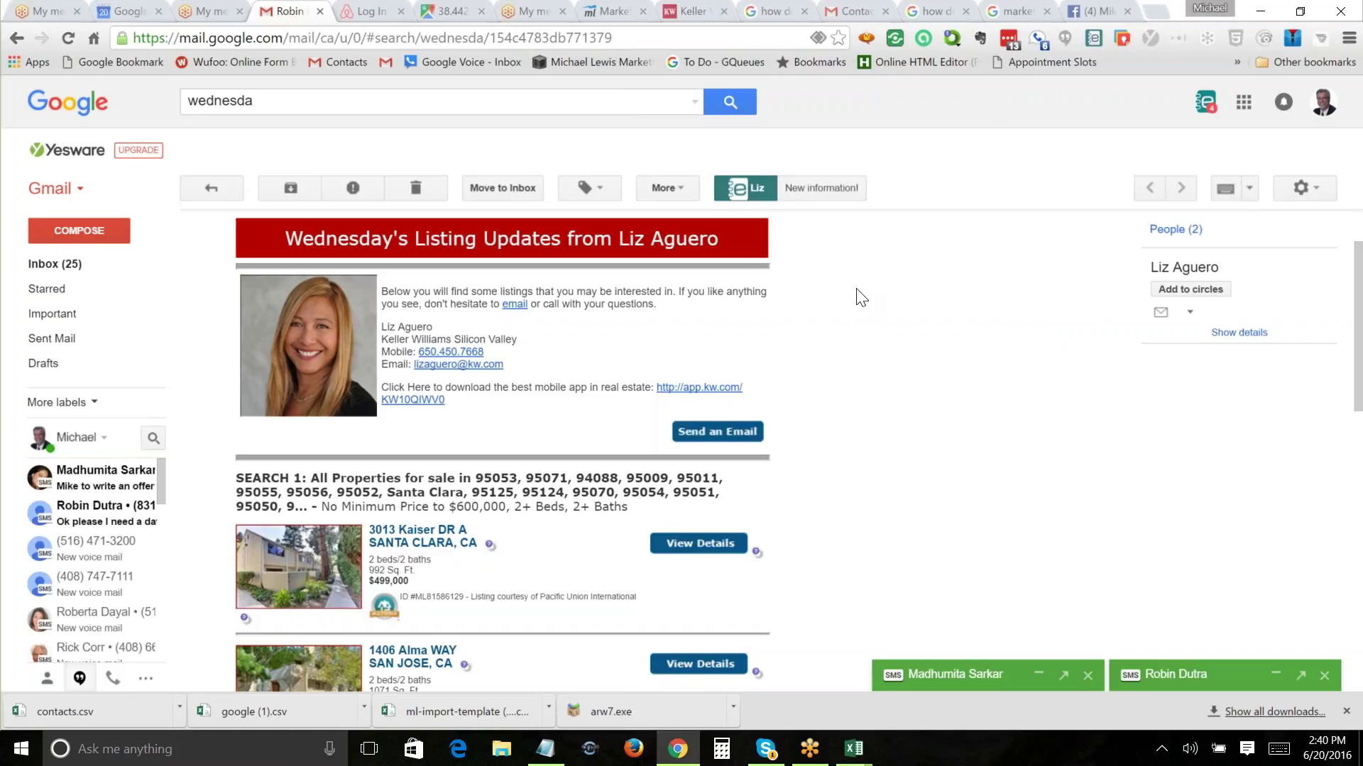
scroll(938, 263, down, 3)
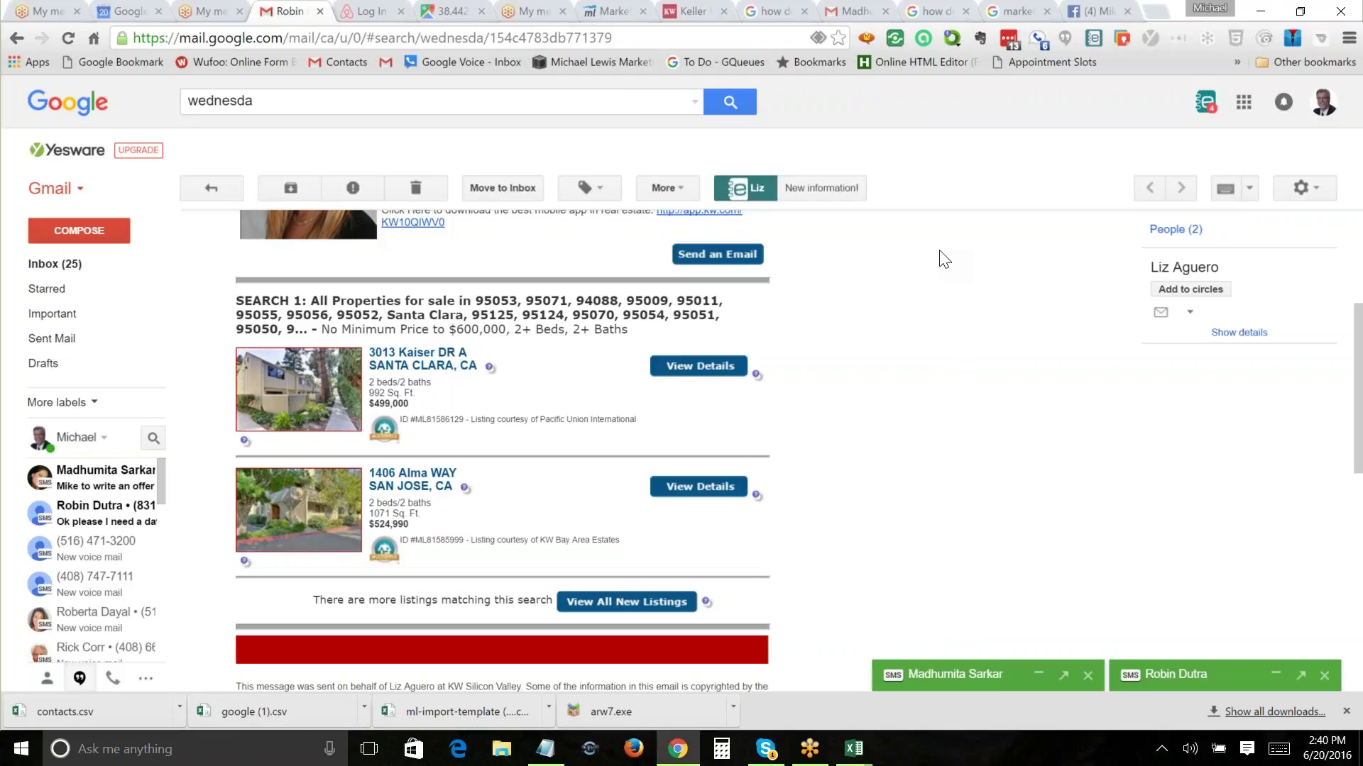
click(681, 11)
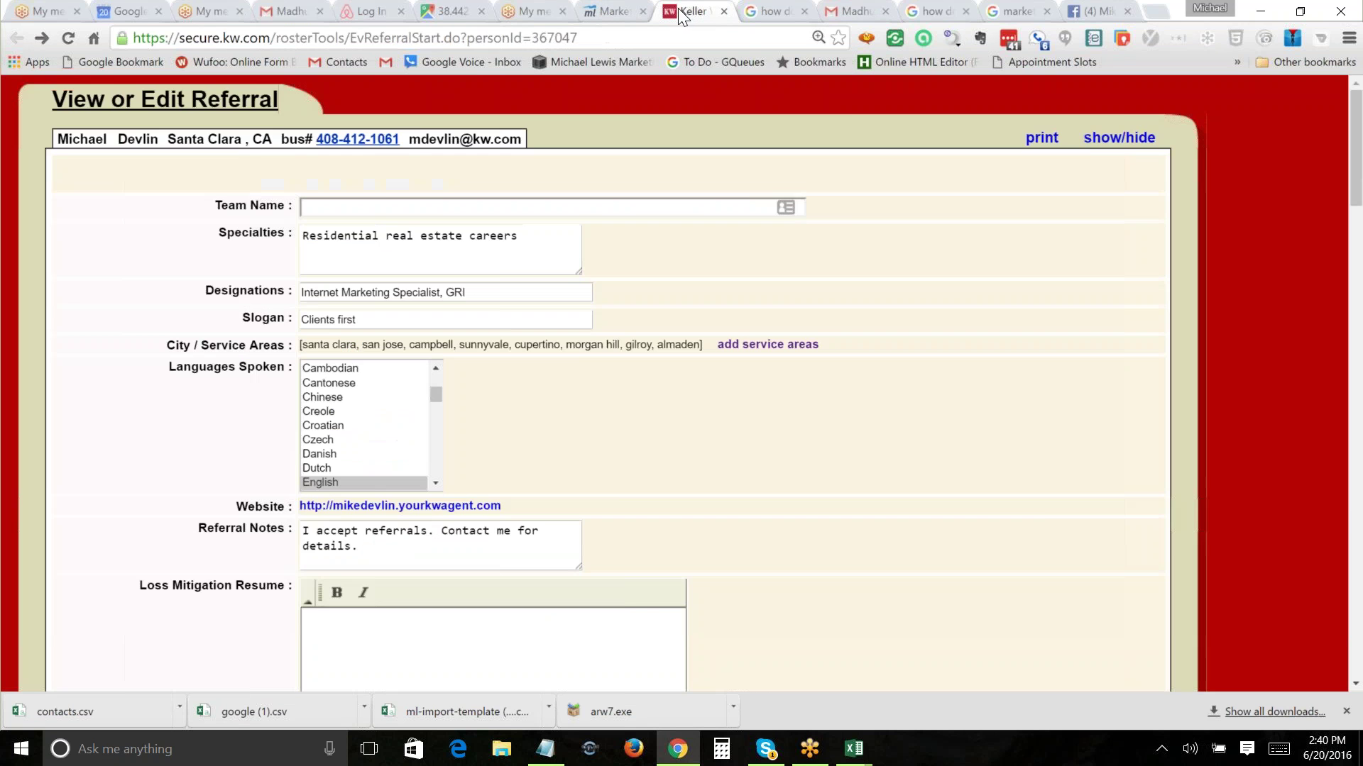
click(607, 8)
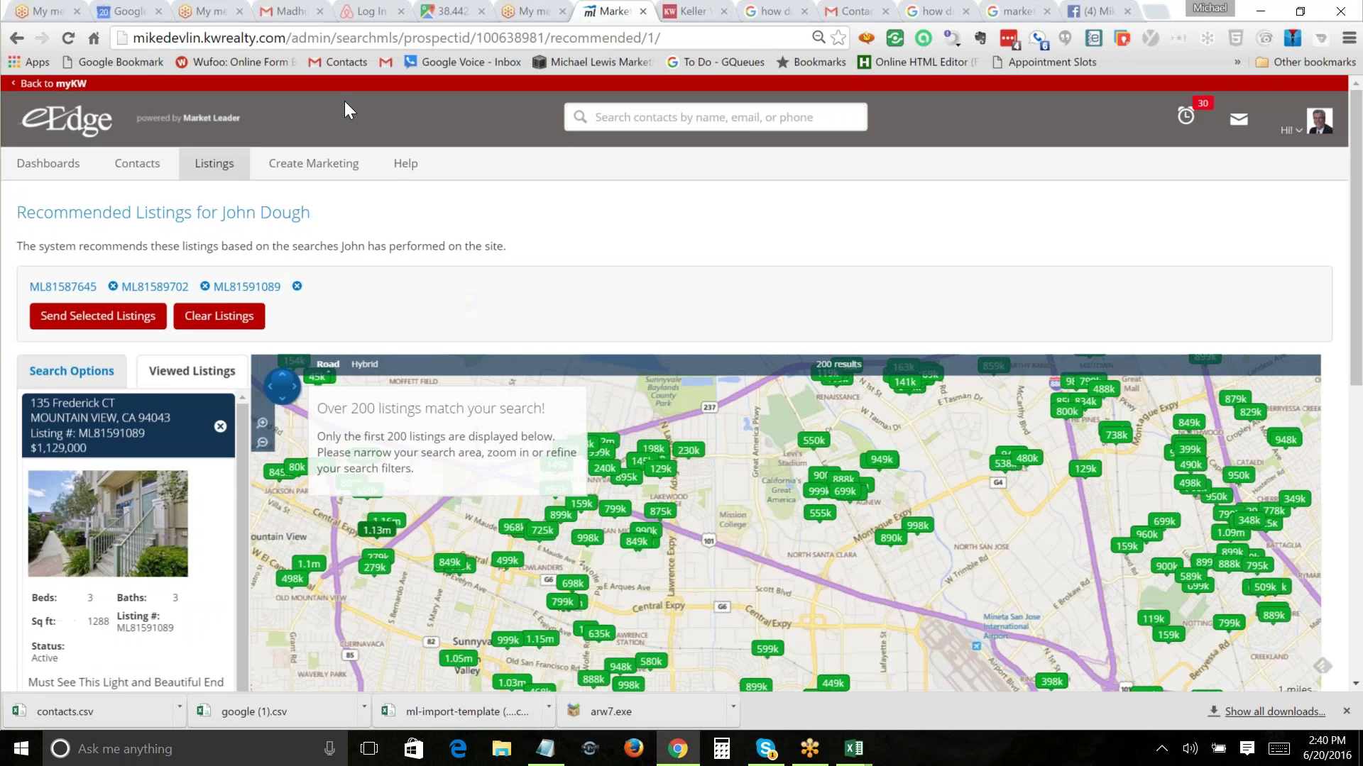
- Go to the eEdge dashboard, then choose My Account from the 'Hi!' menu
mouse_move(214, 164)
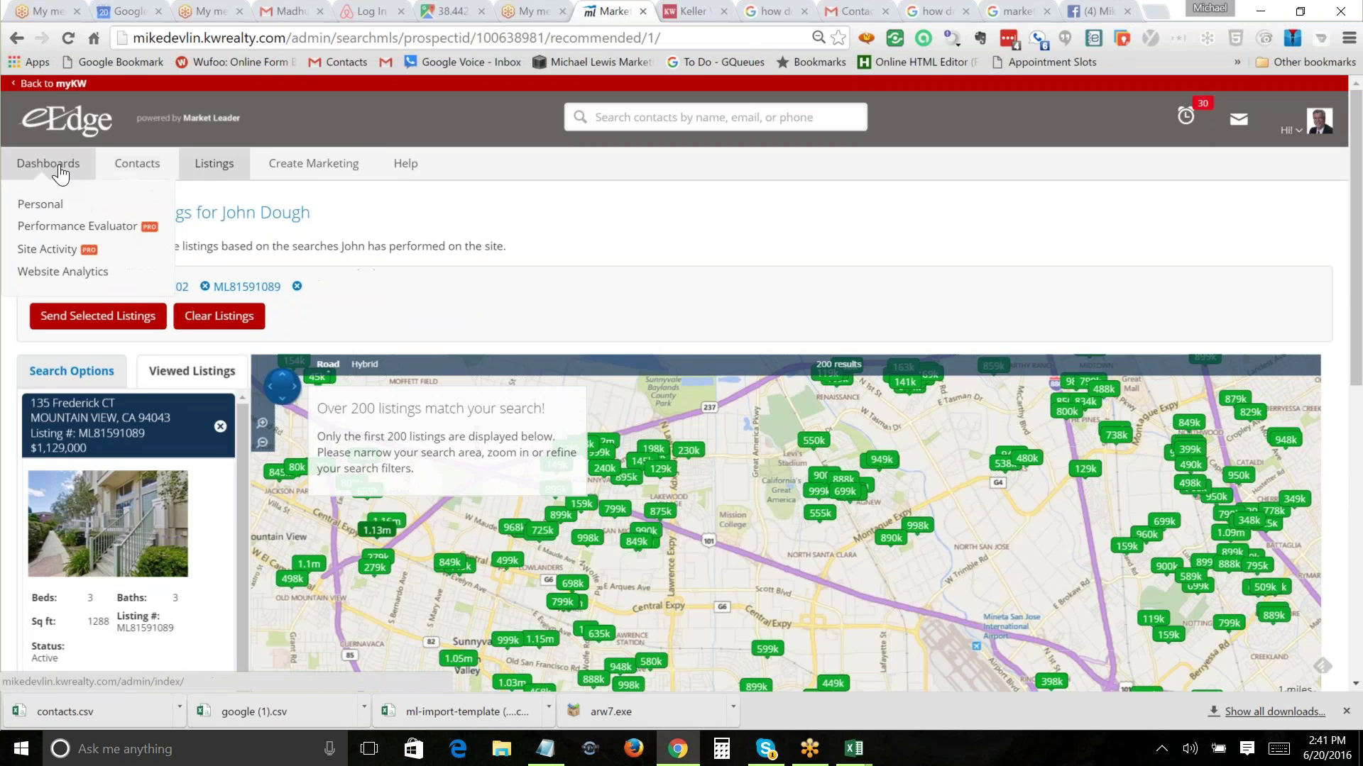
click(53, 170)
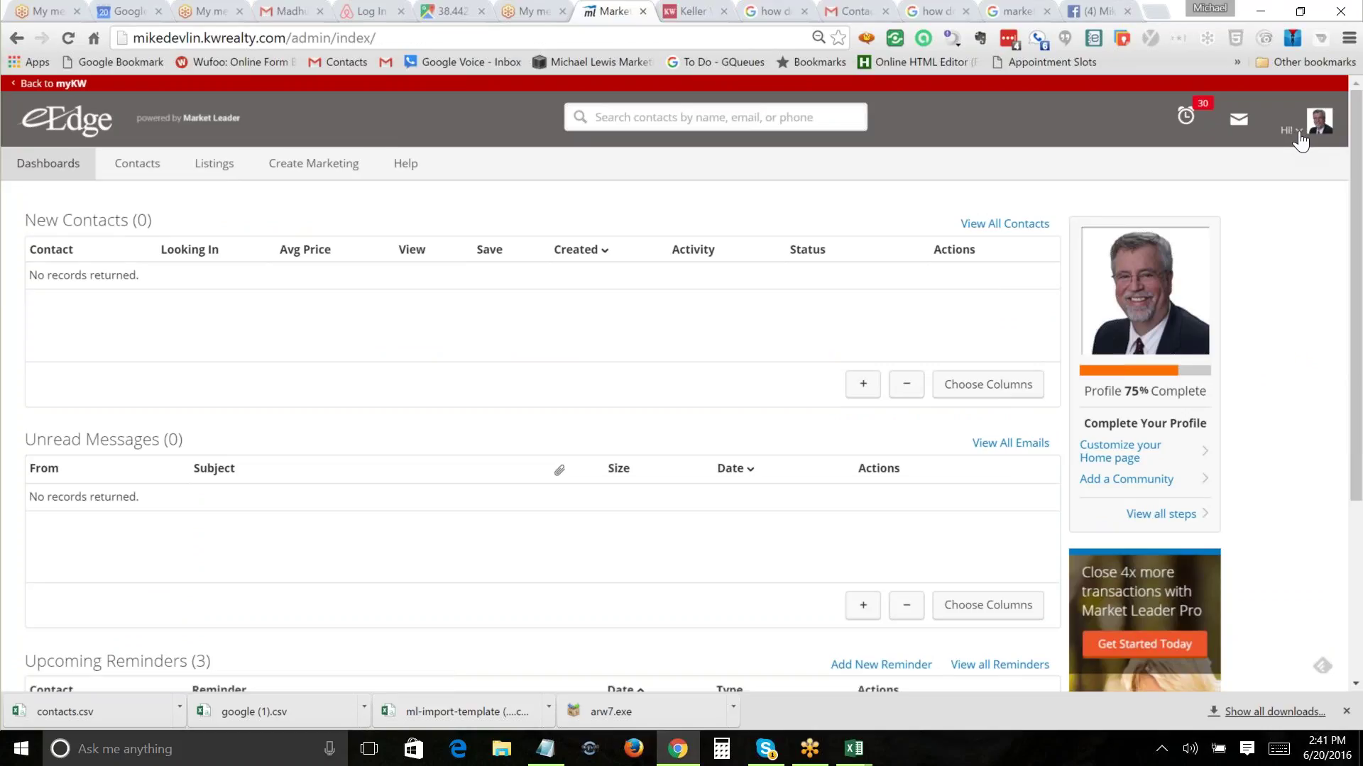
click(1292, 137)
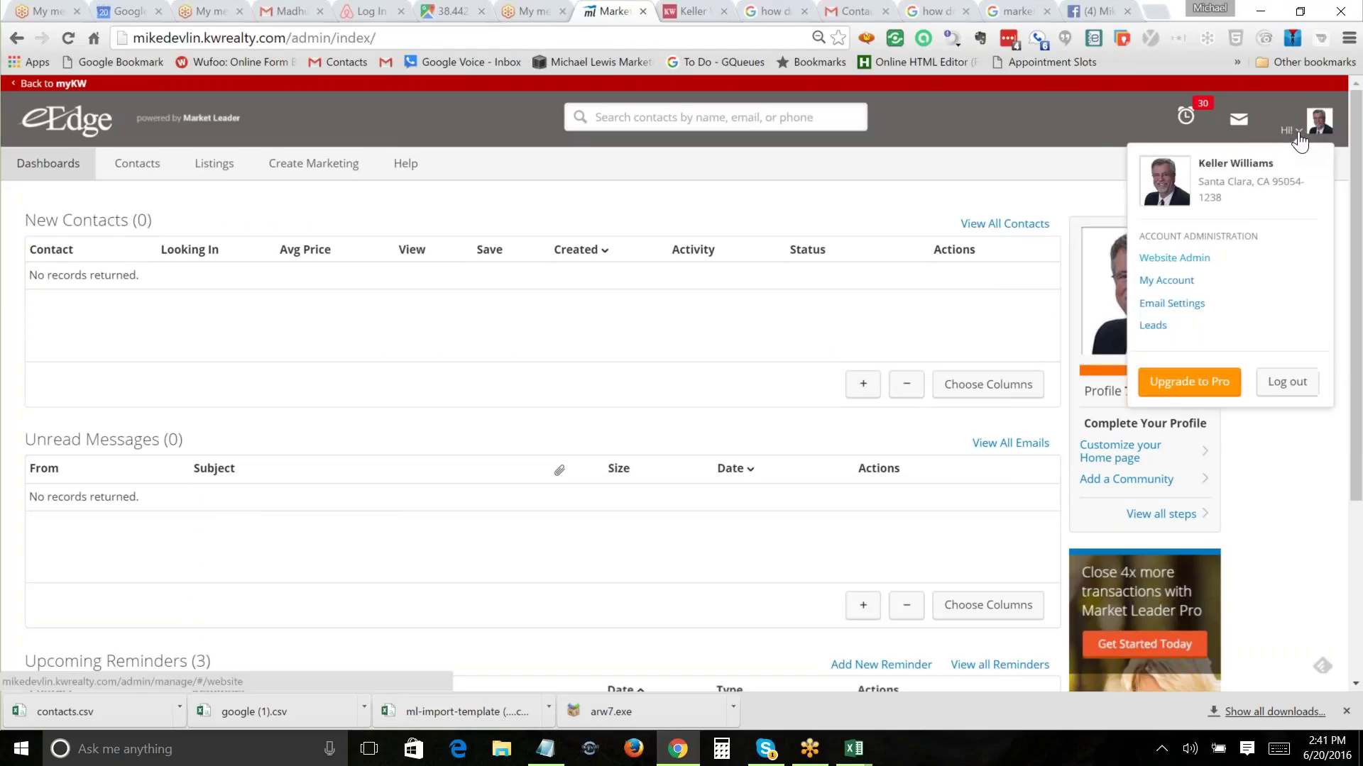
click(1176, 284)
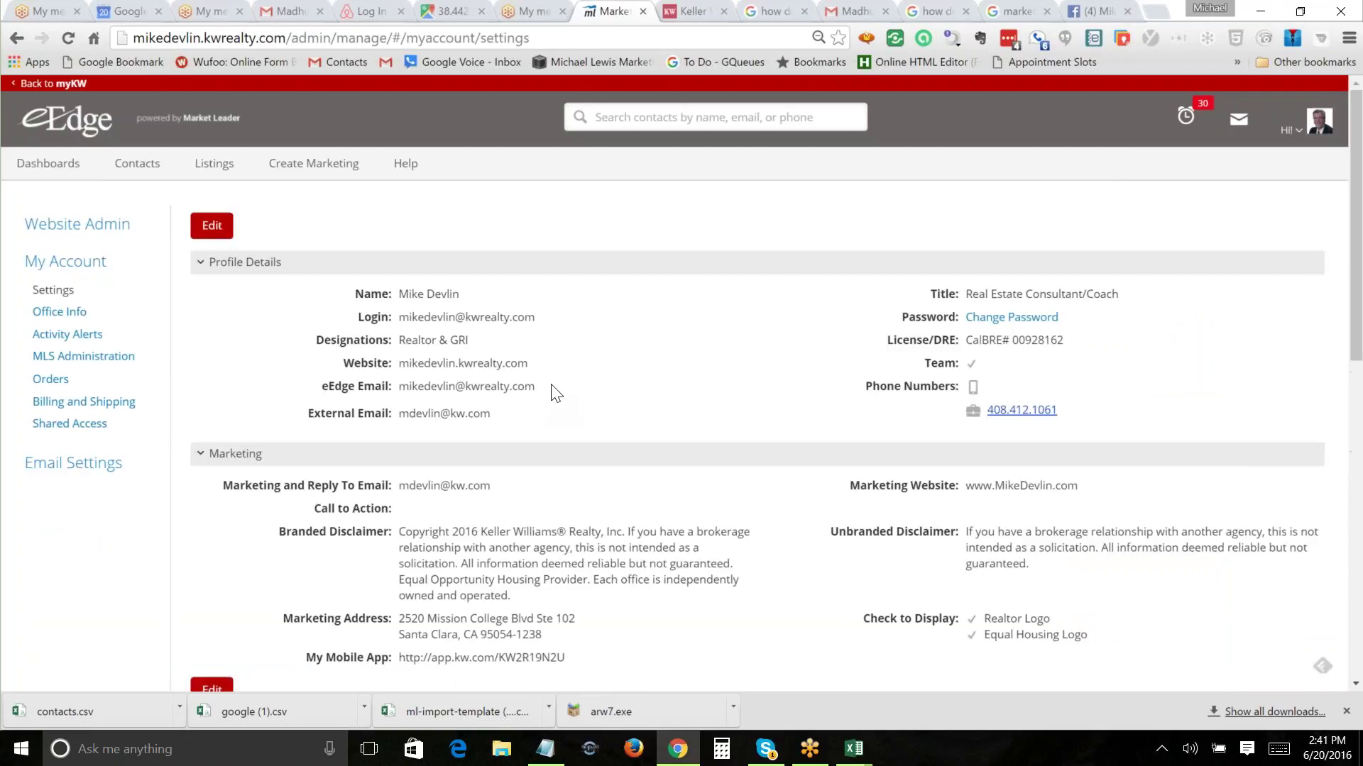
- Highlight the External Email, then the code ending the My Mobile App link
scroll(534, 332, down, 7)
scroll(539, 332, up, 1)
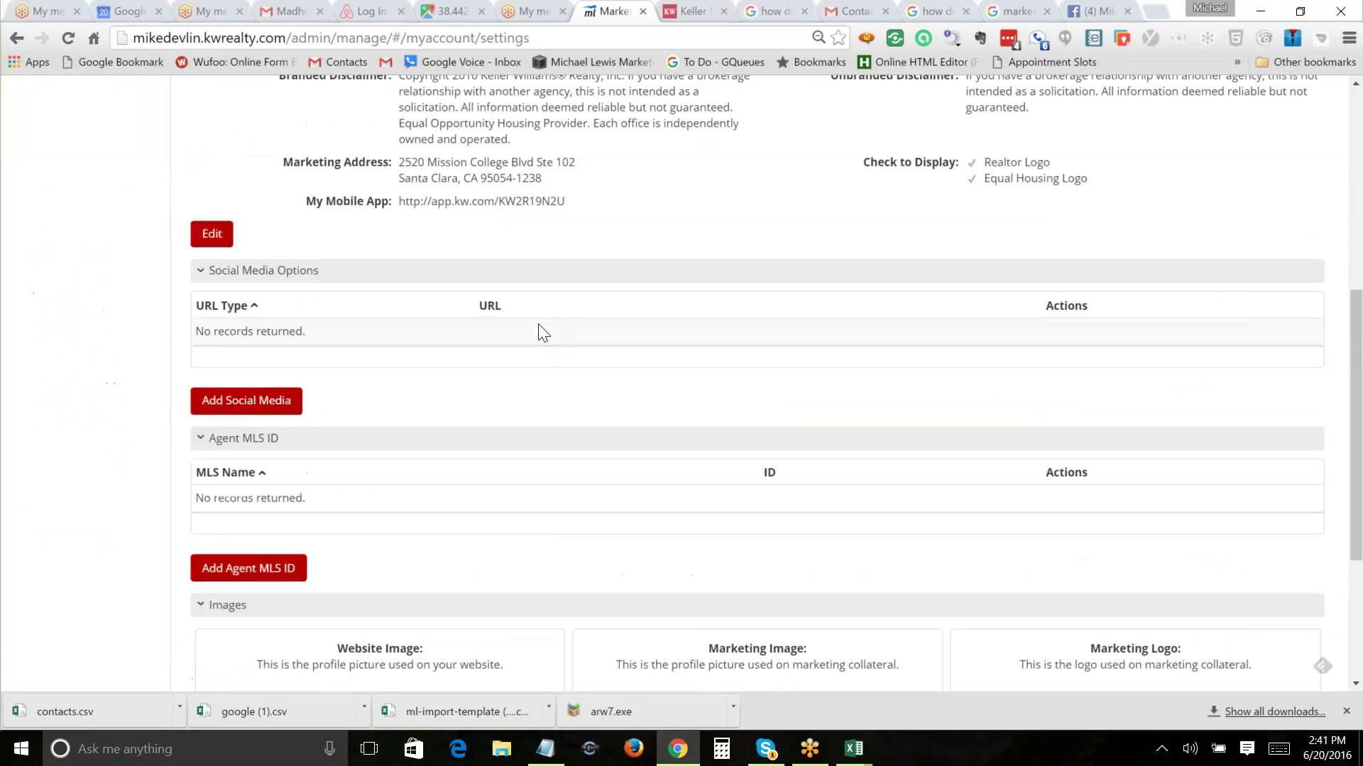
scroll(537, 330, down, 1)
scroll(537, 330, up, 6)
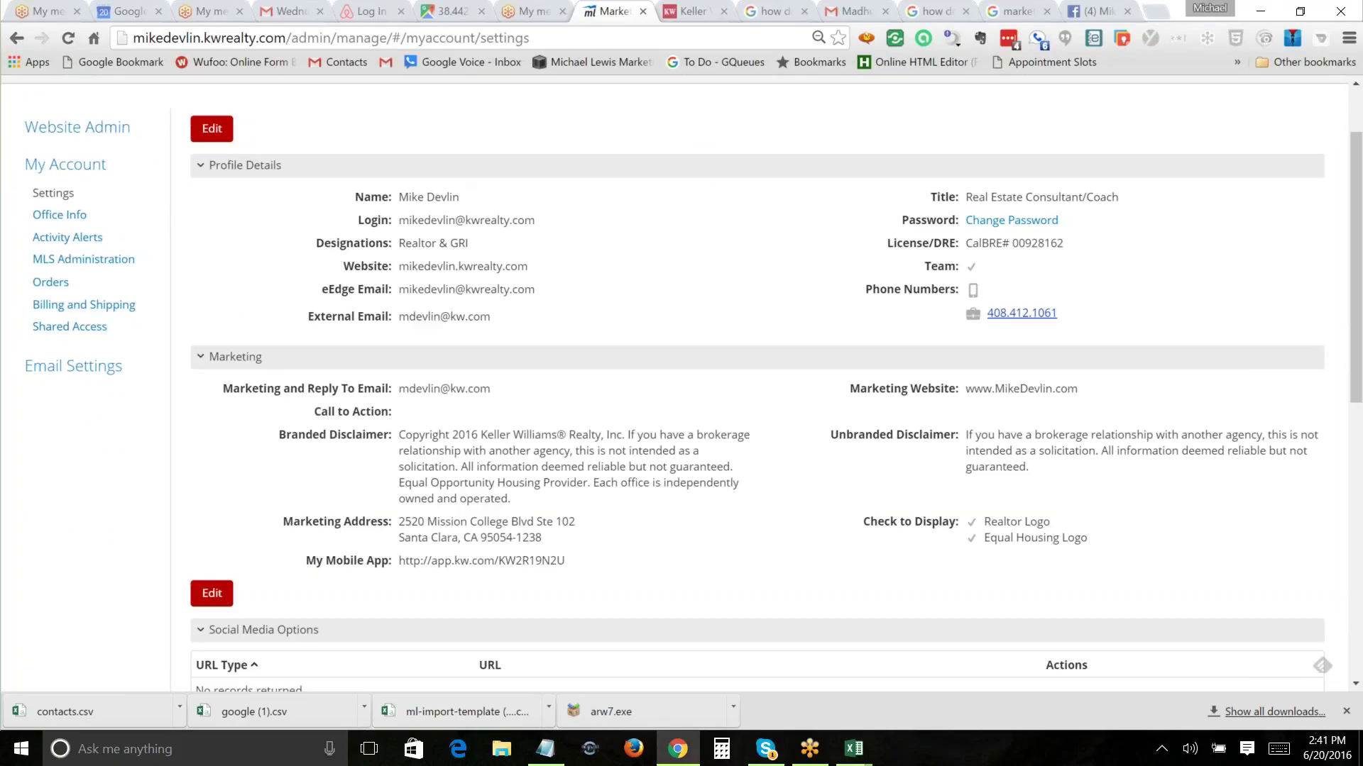
drag(497, 317, 398, 316)
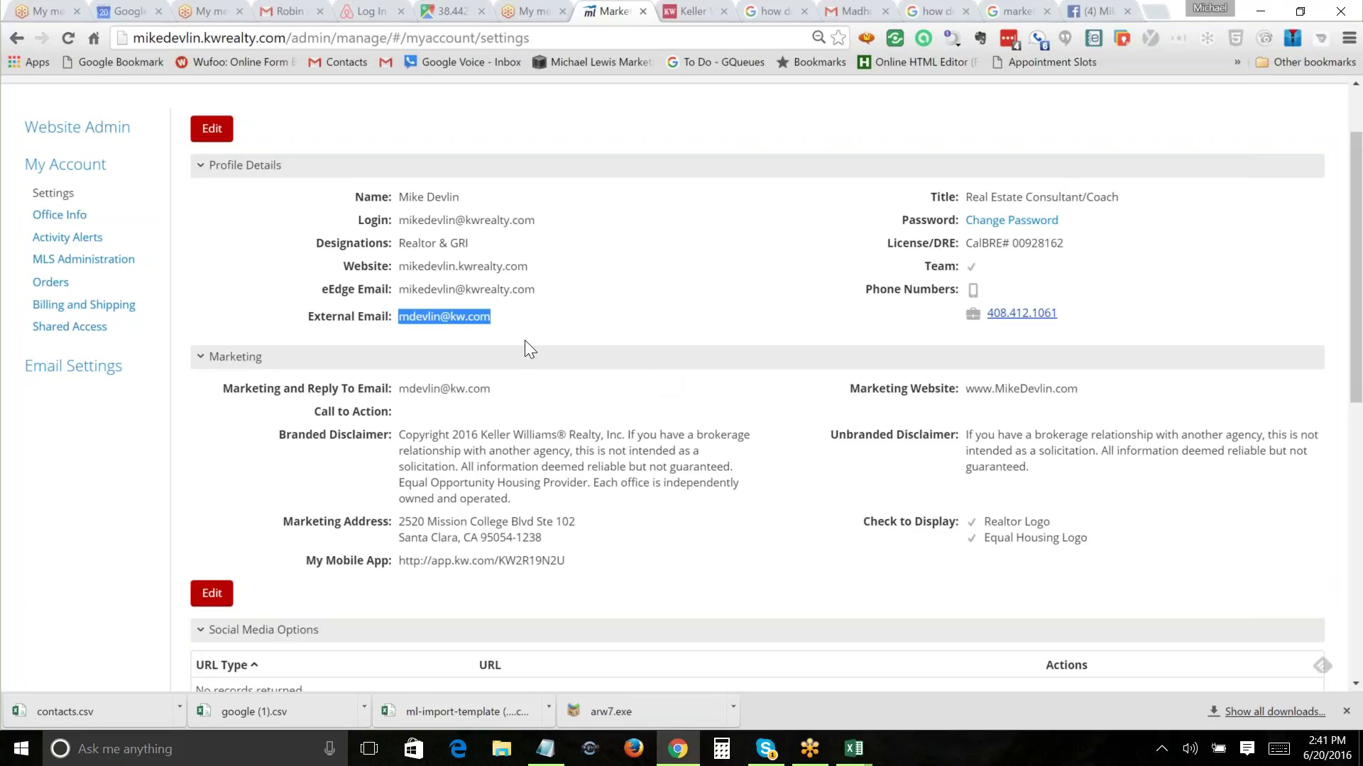
scroll(530, 347, down, 1)
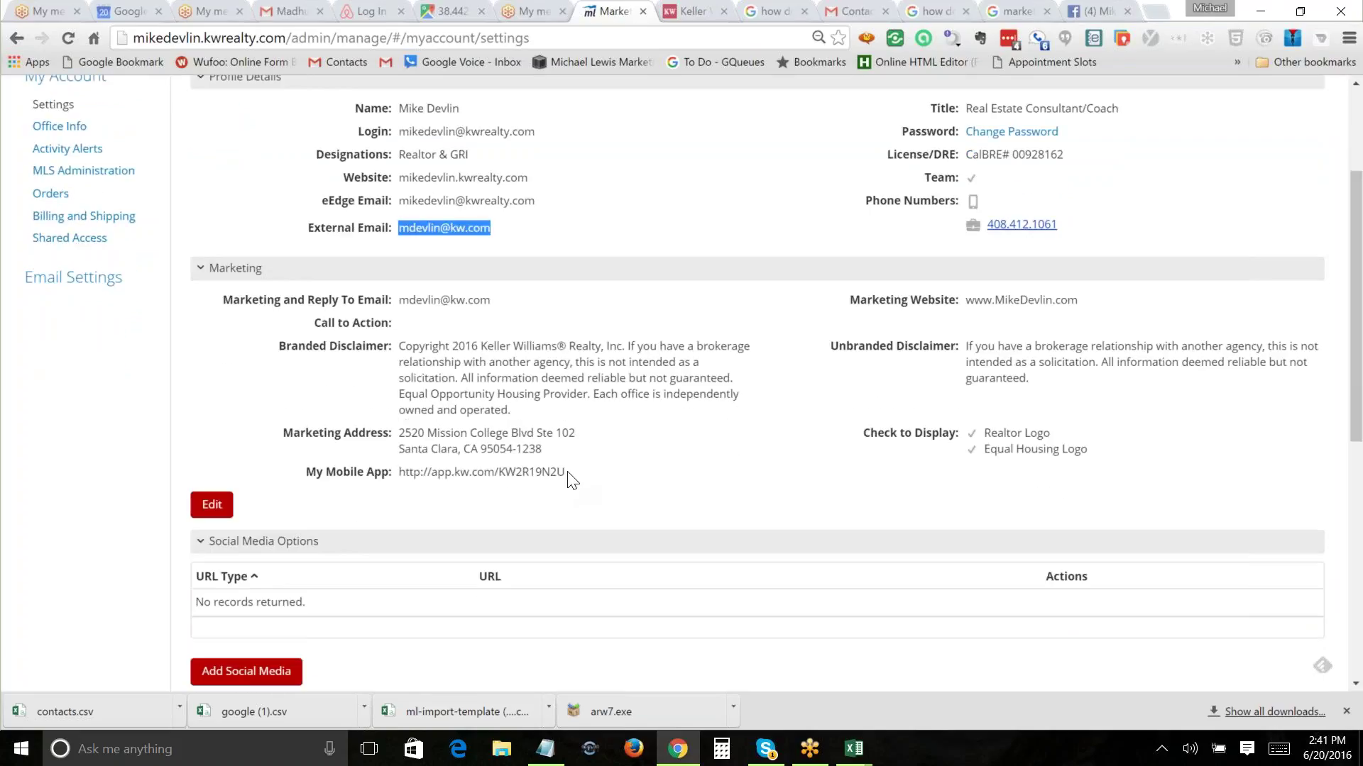
drag(566, 473, 500, 476)
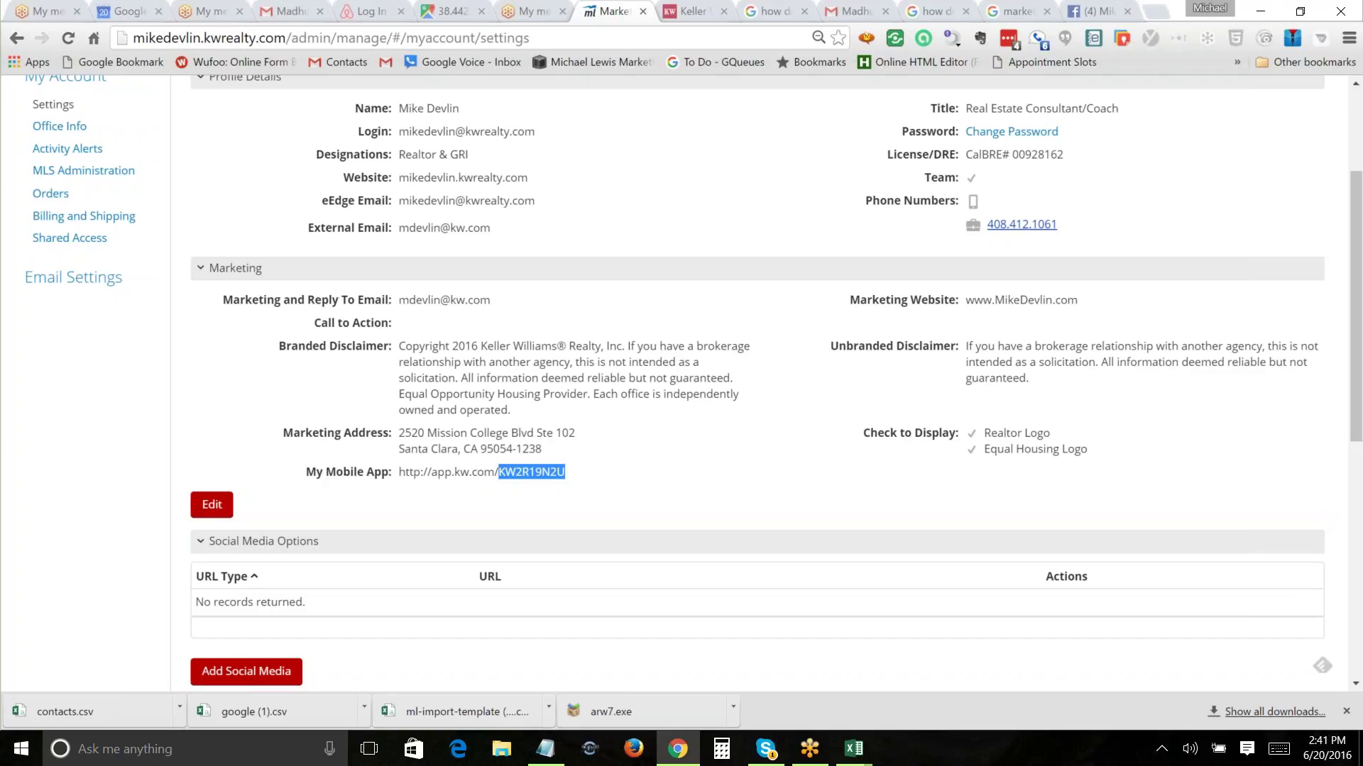
scroll(643, 220, down, 1)
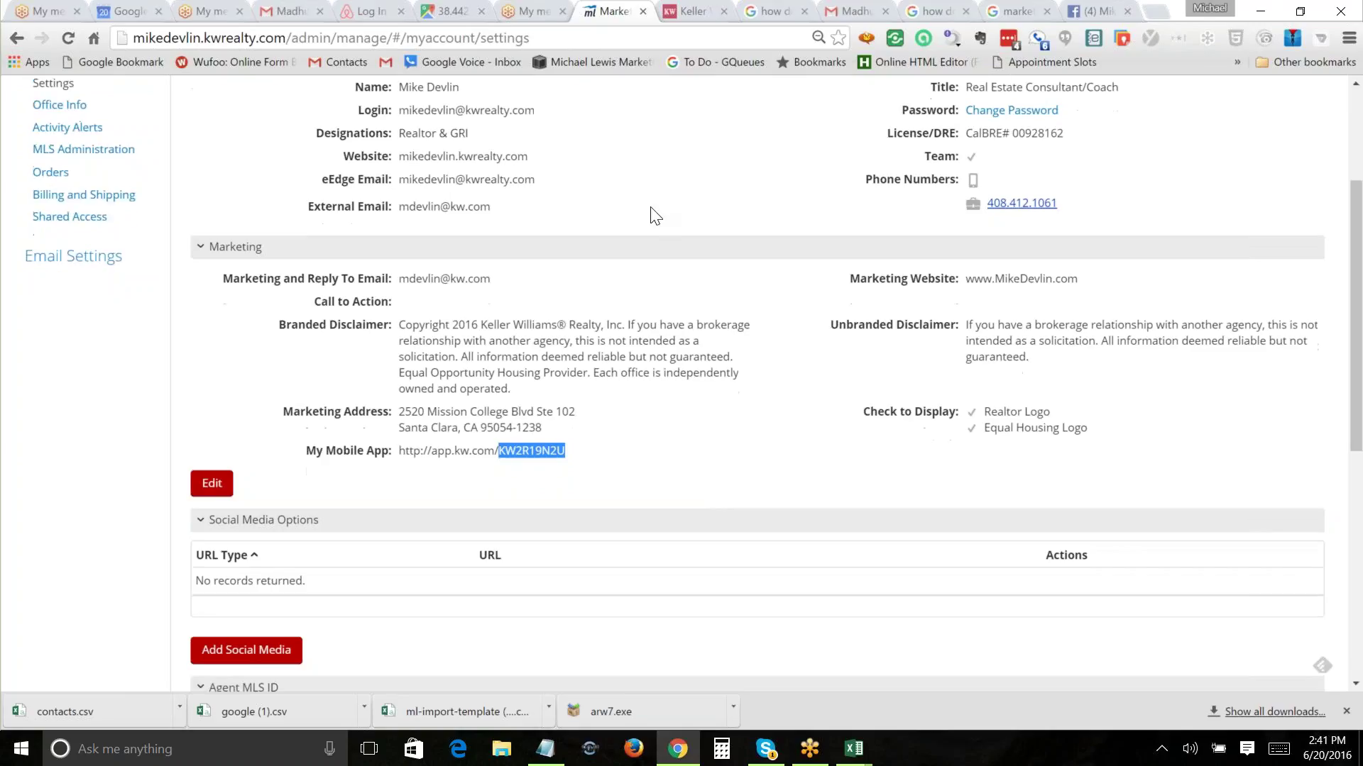
scroll(637, 225, up, 4)
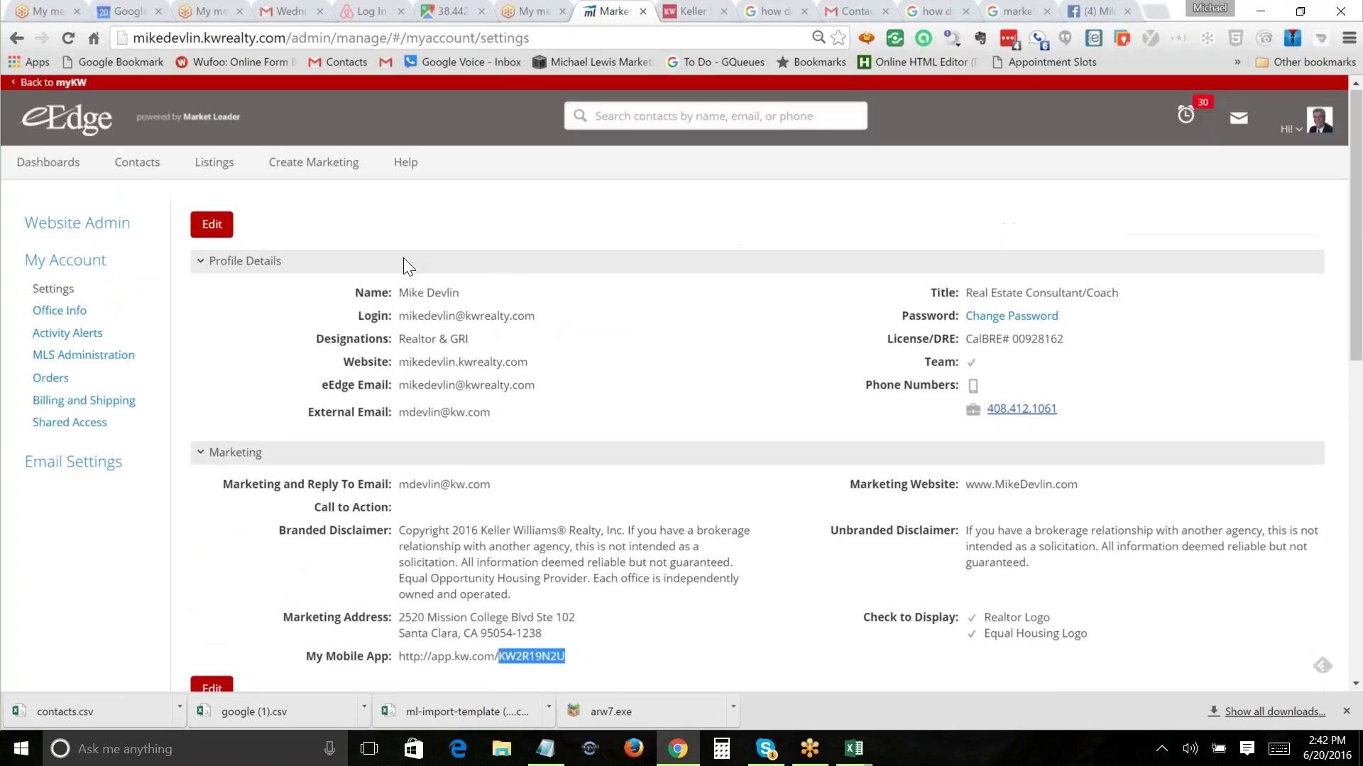
- Open myKW in a new tab and go to the KW Mobile App Resources page
right_click(42, 84)
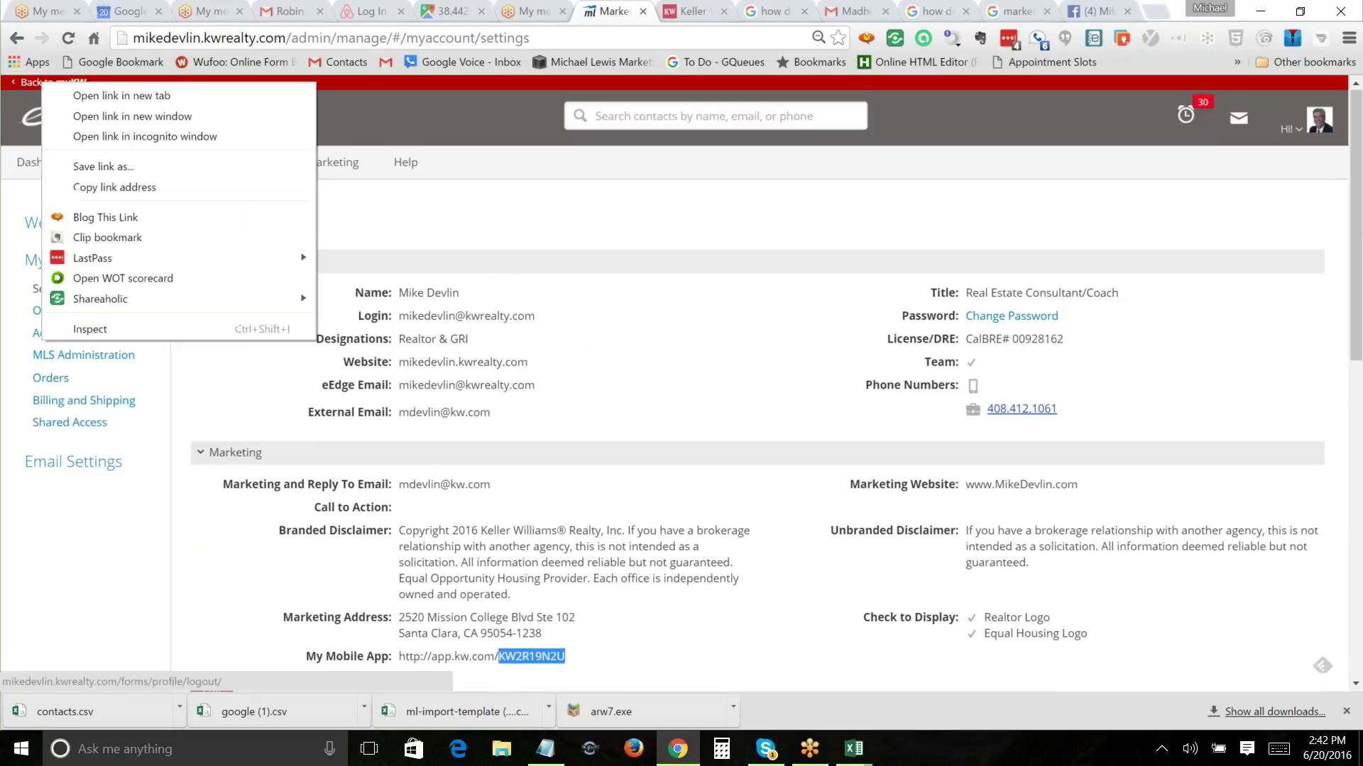
click(159, 96)
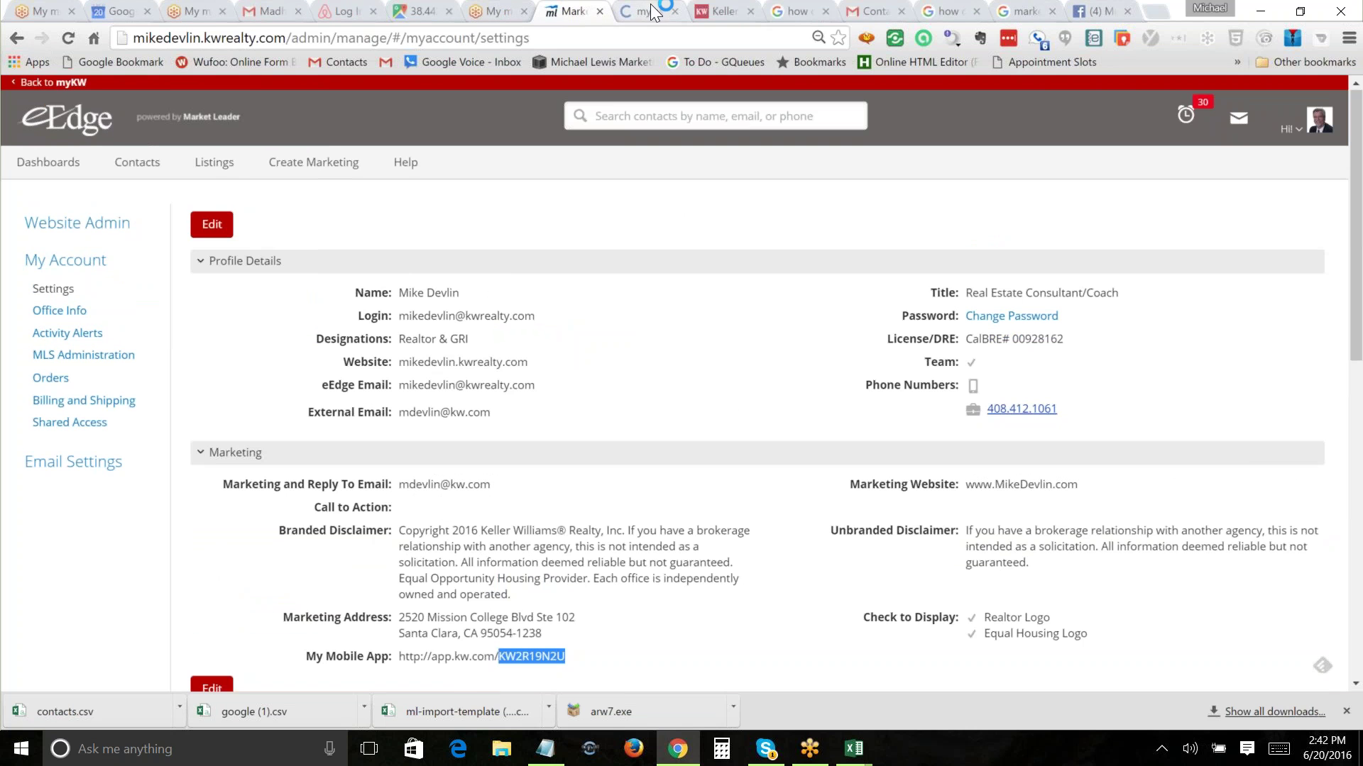
click(652, 11)
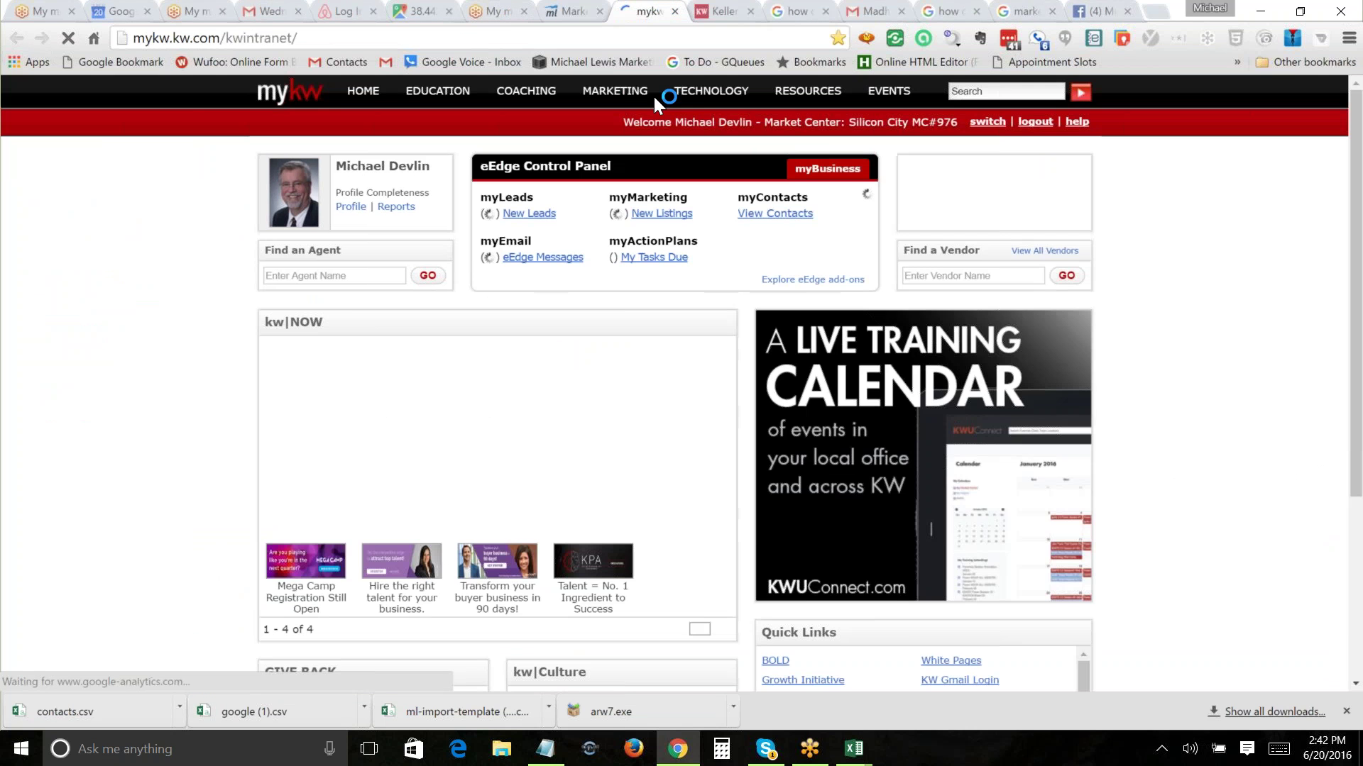
mouse_move(700, 99)
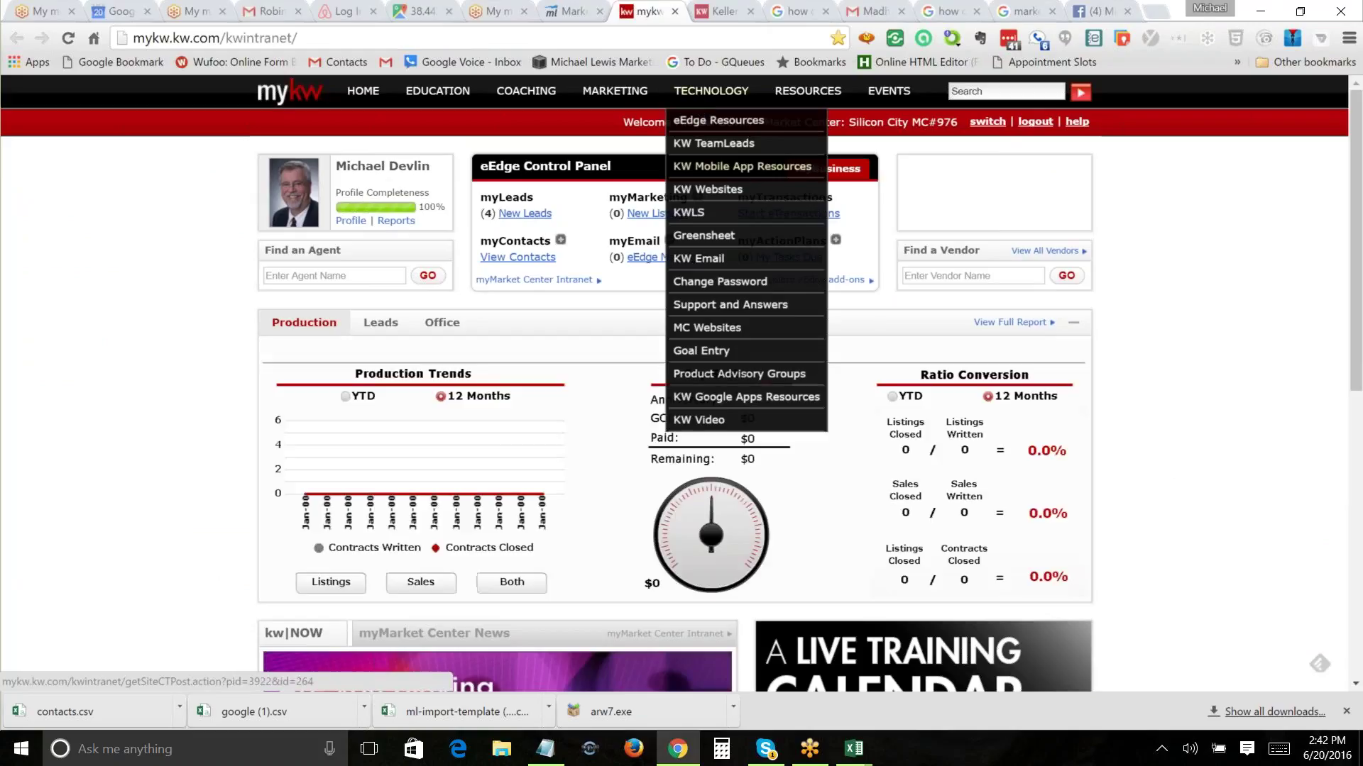
click(741, 166)
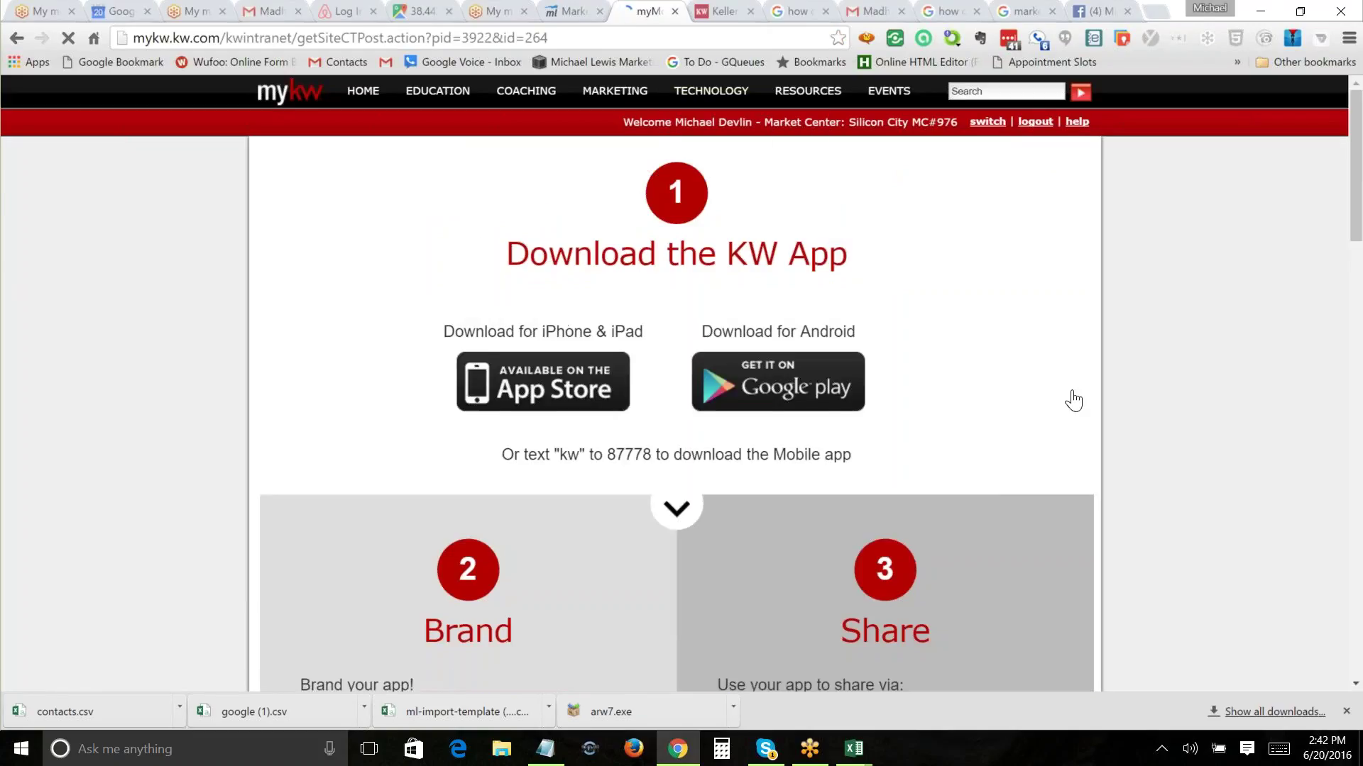
scroll(1042, 362, down, 20)
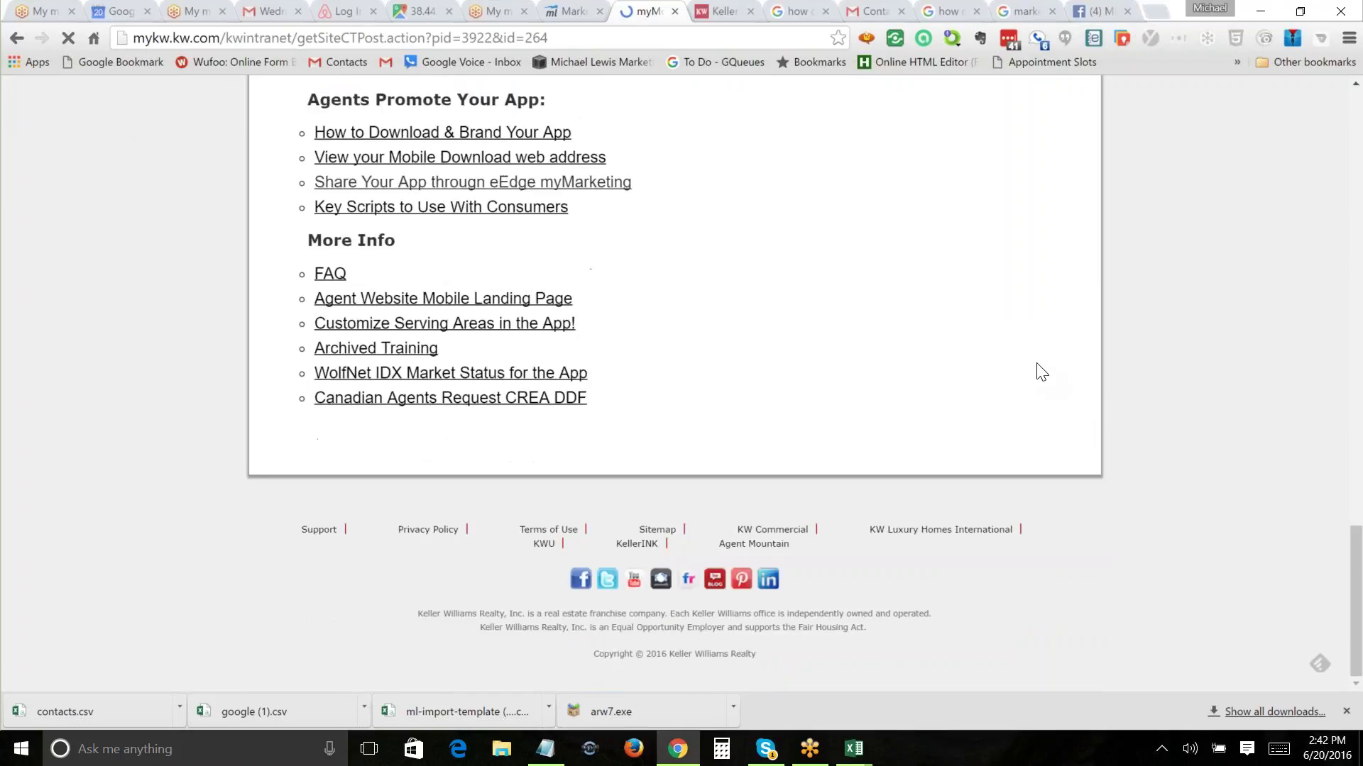
click(480, 169)
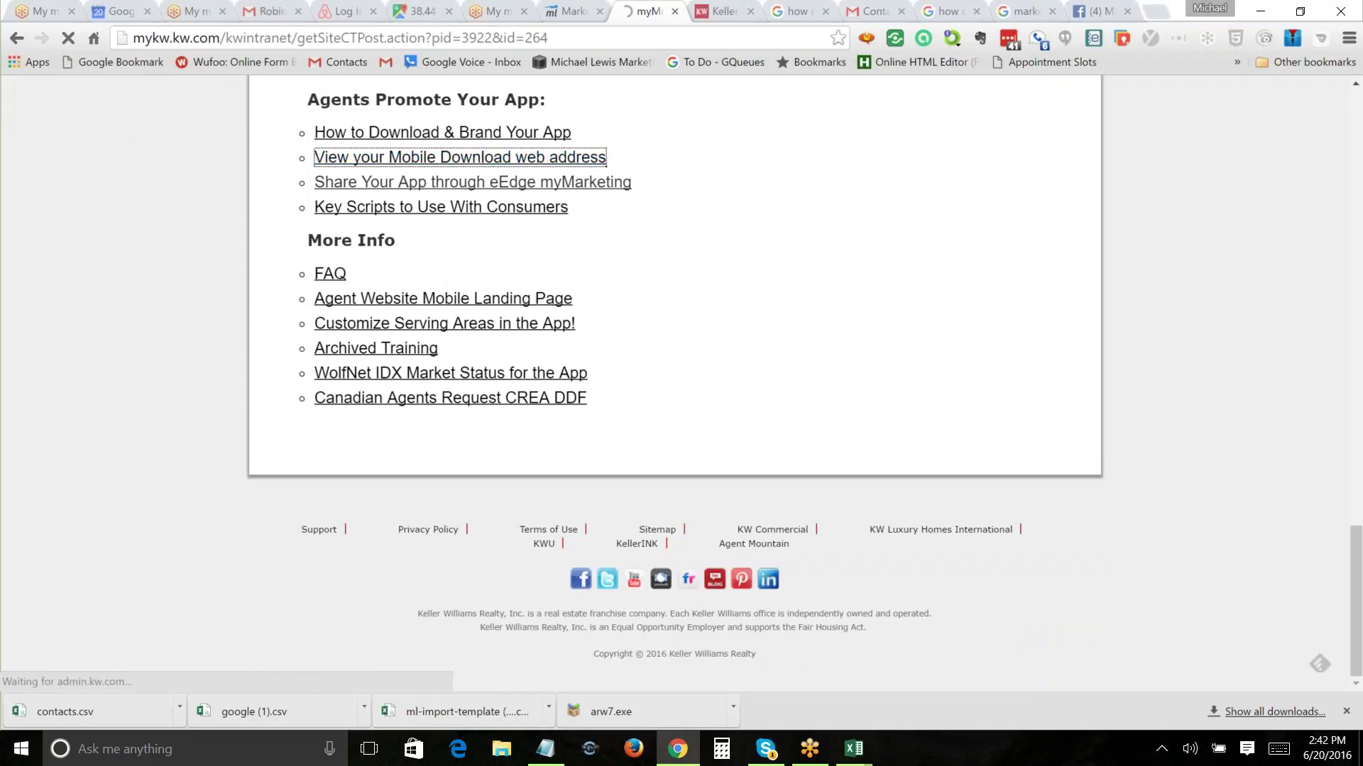
scroll(891, 238, up, 3)
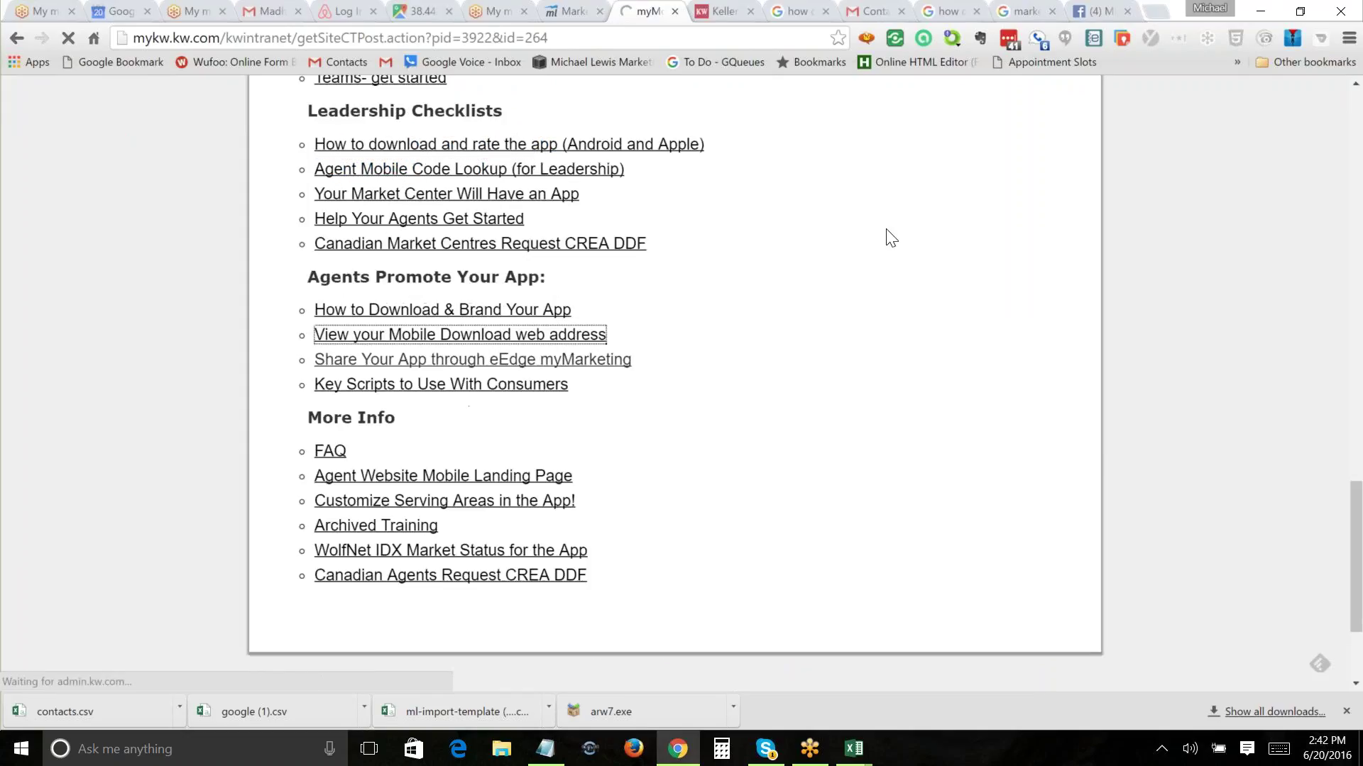
click(497, 342)
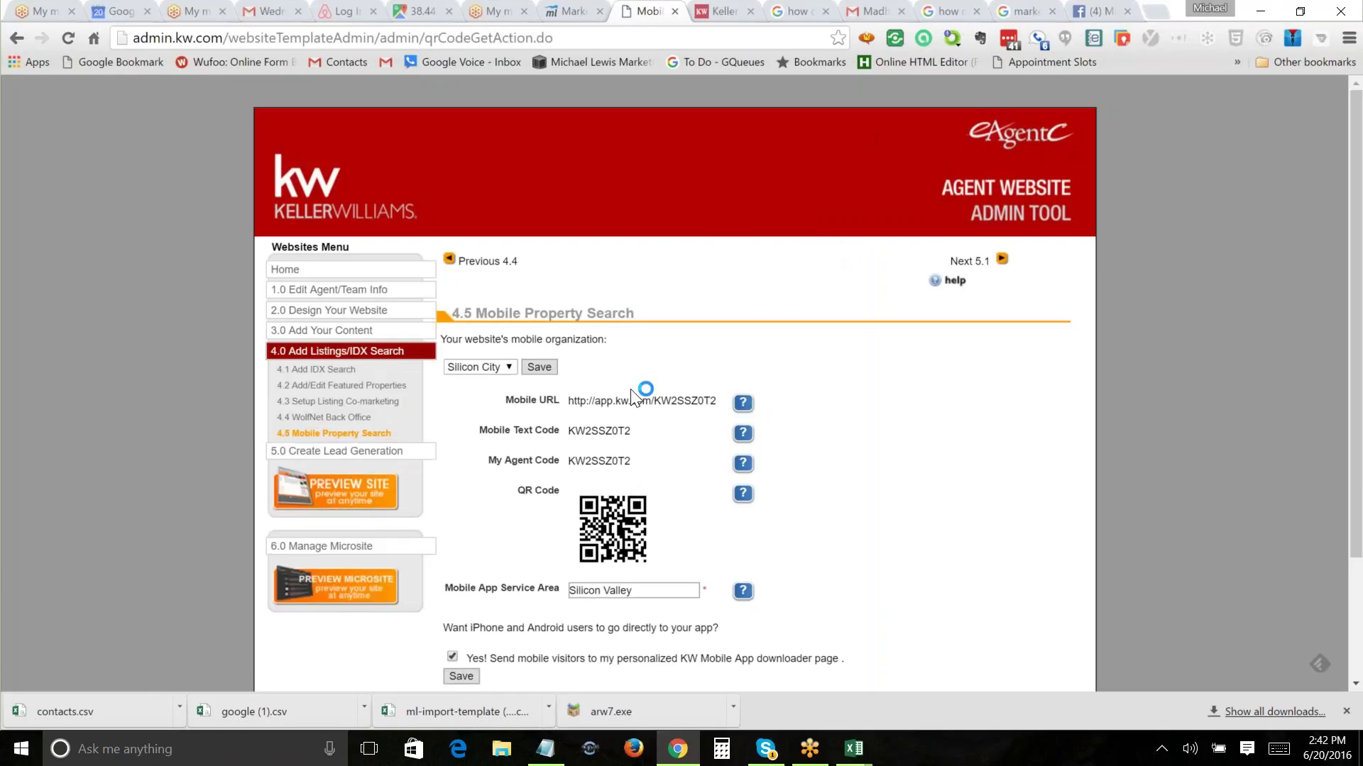
drag(718, 400, 567, 401)
key(ctrl+c)
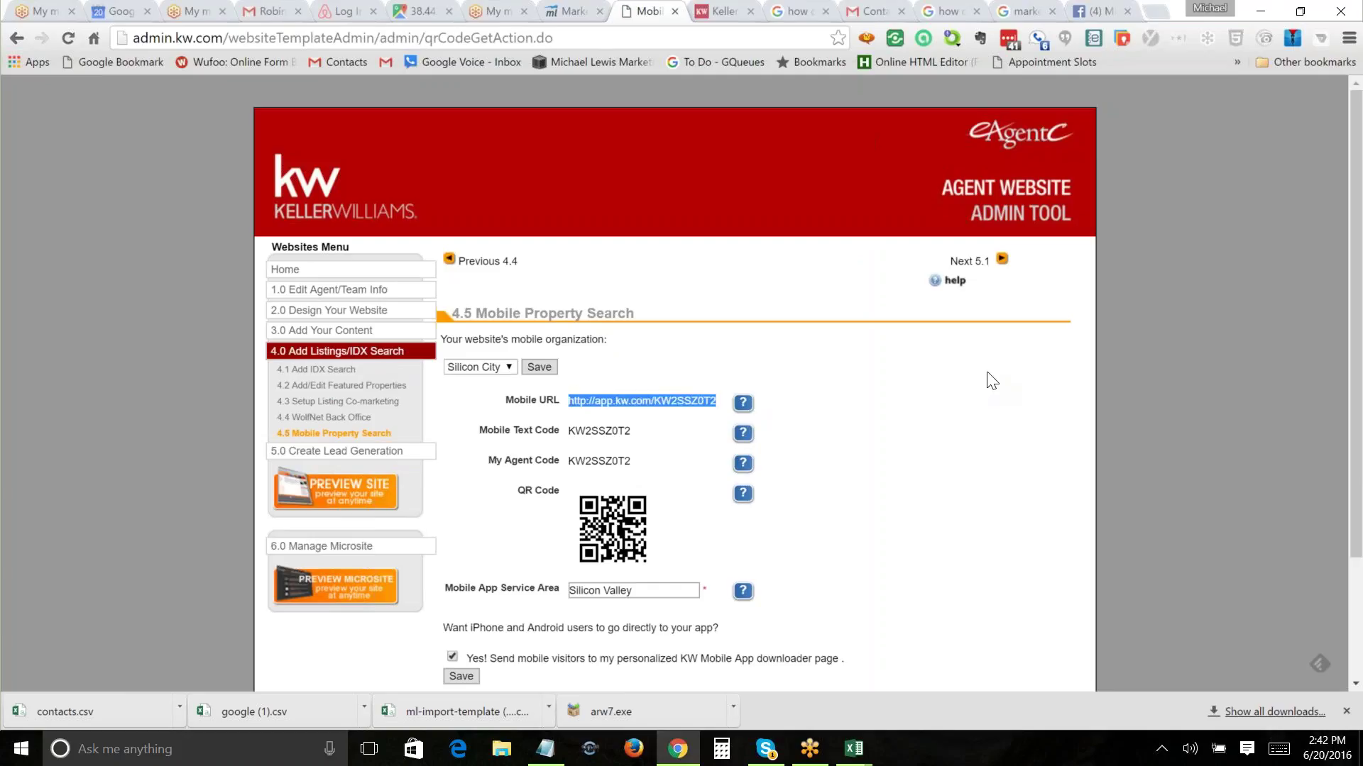
click(567, 7)
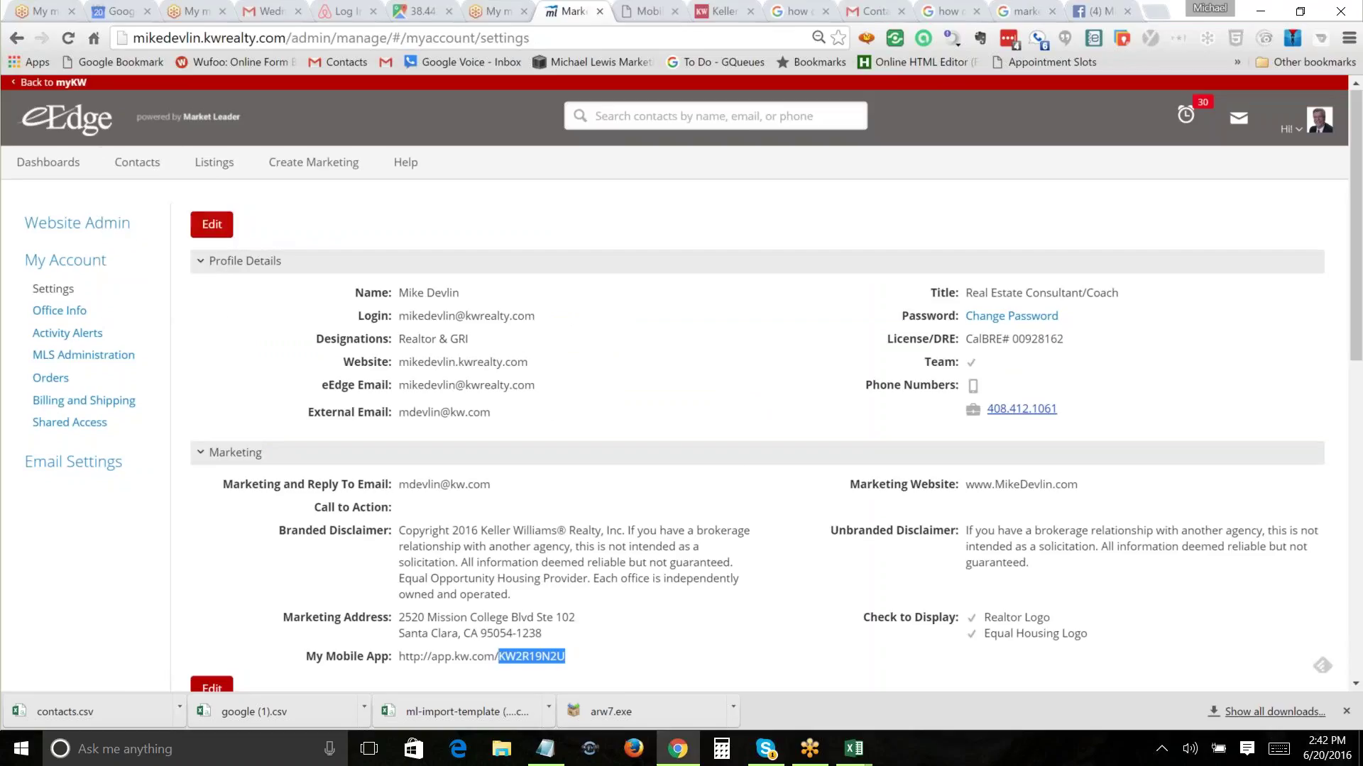
click(212, 225)
scroll(601, 425, down, 5)
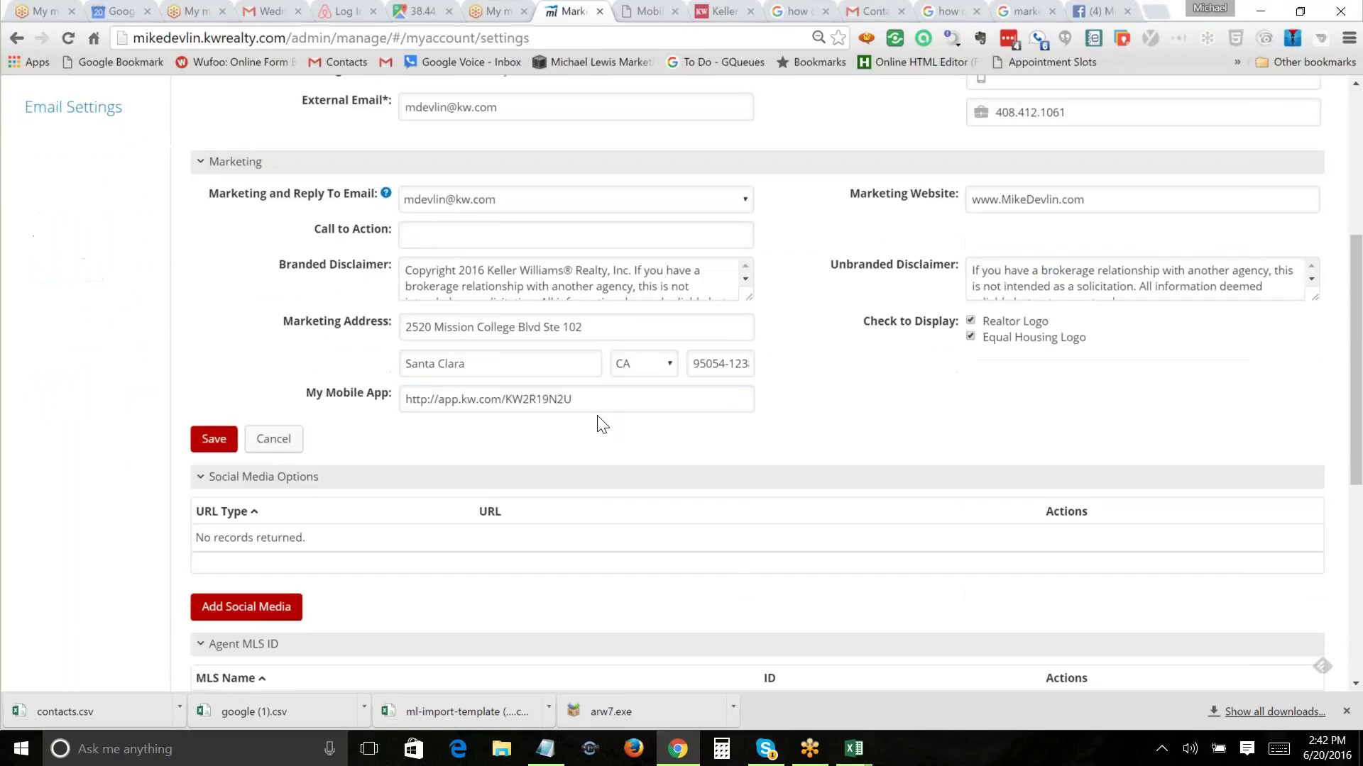
drag(620, 395, 172, 344)
key(ctrl+v)
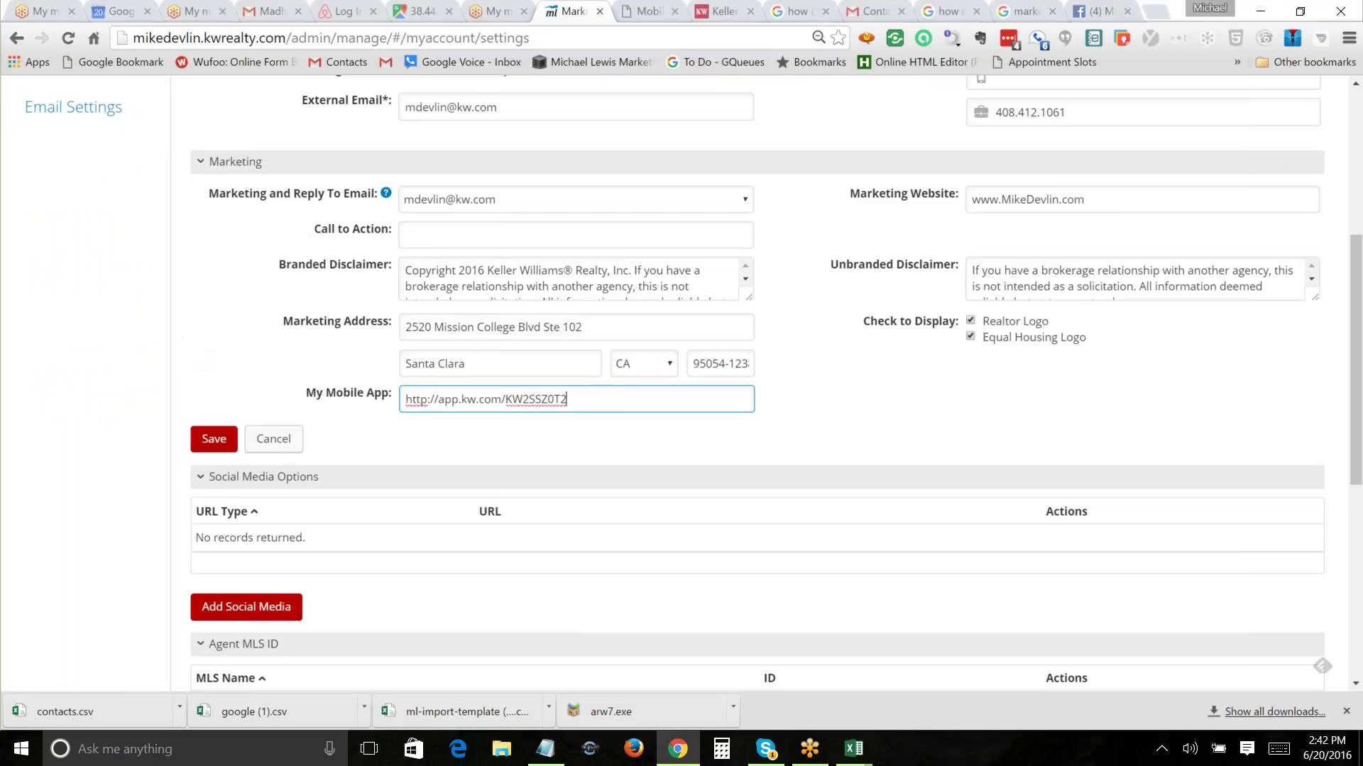
- Compare against the Mobile Property Search page and check the Marketing Website and My Mobile App addresses
click(507, 13)
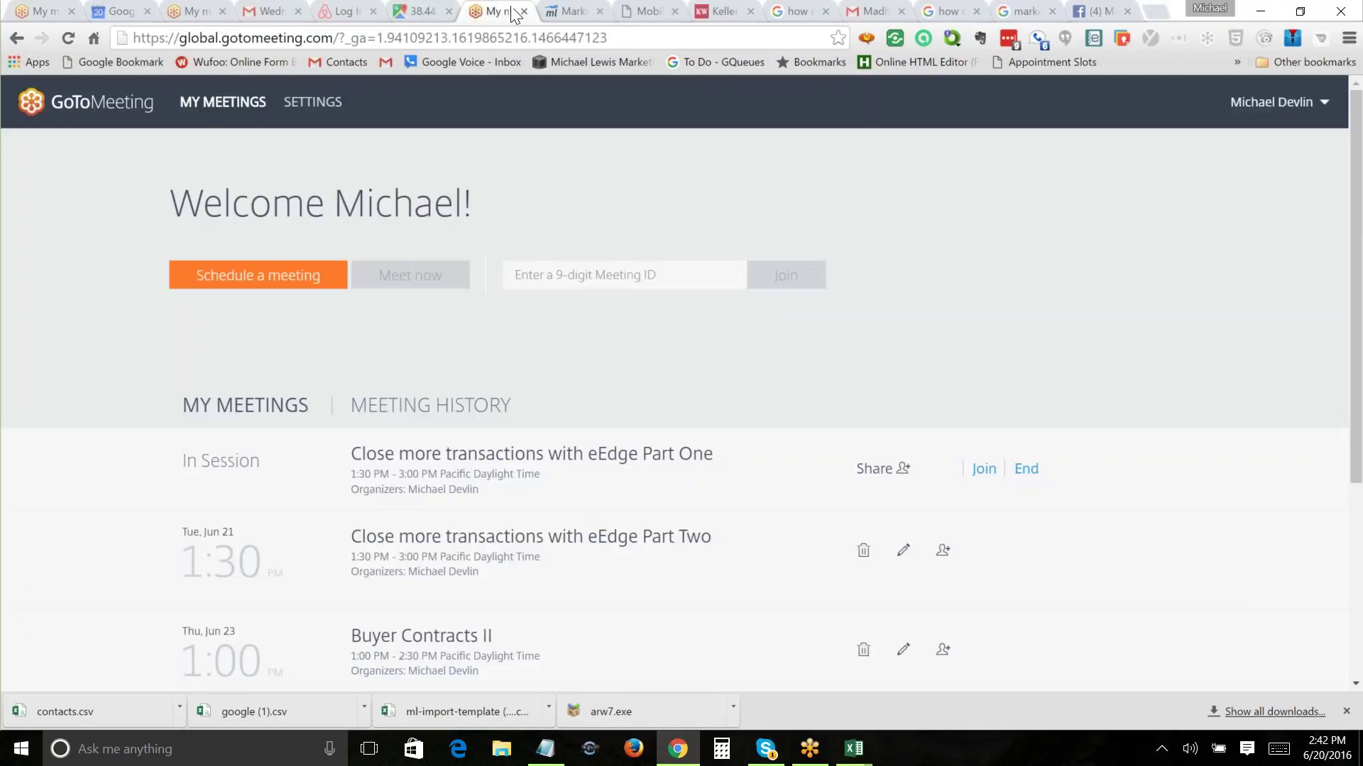
click(653, 12)
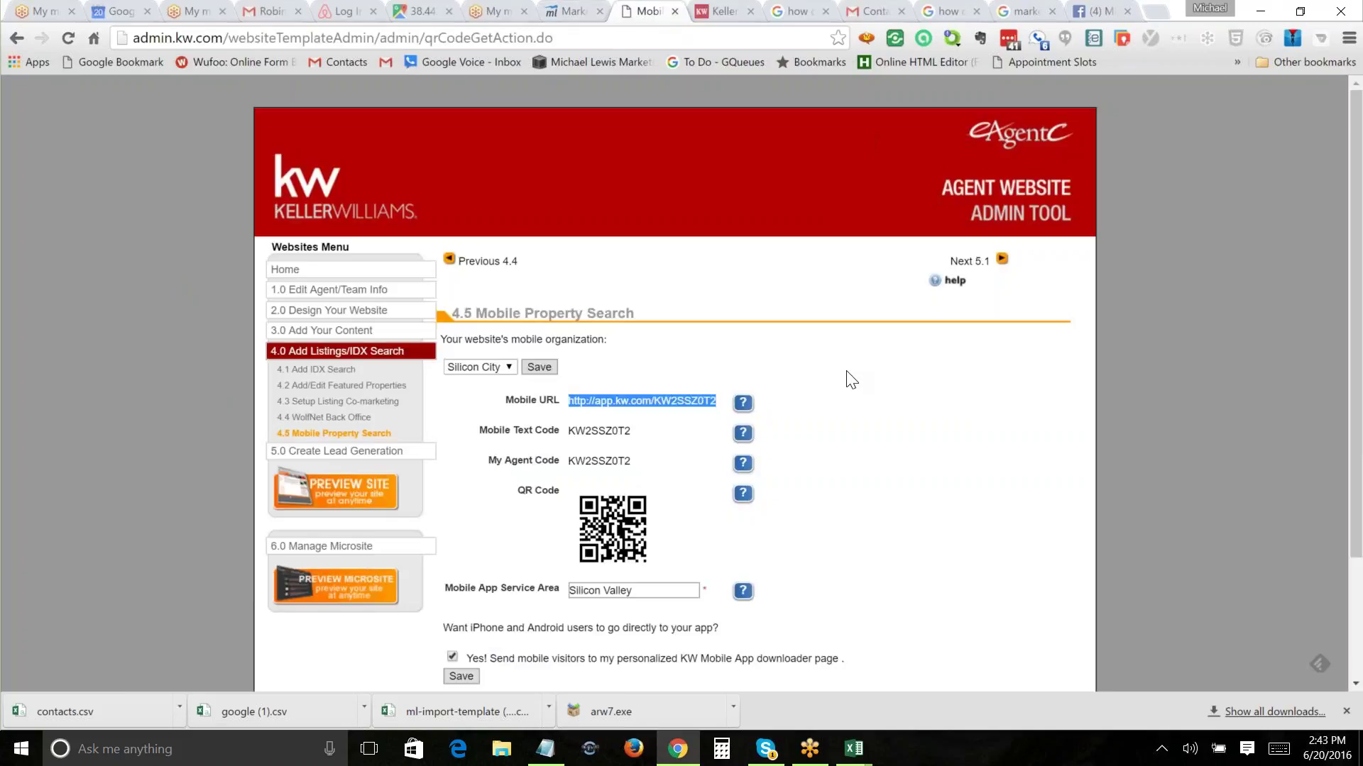
click(569, 14)
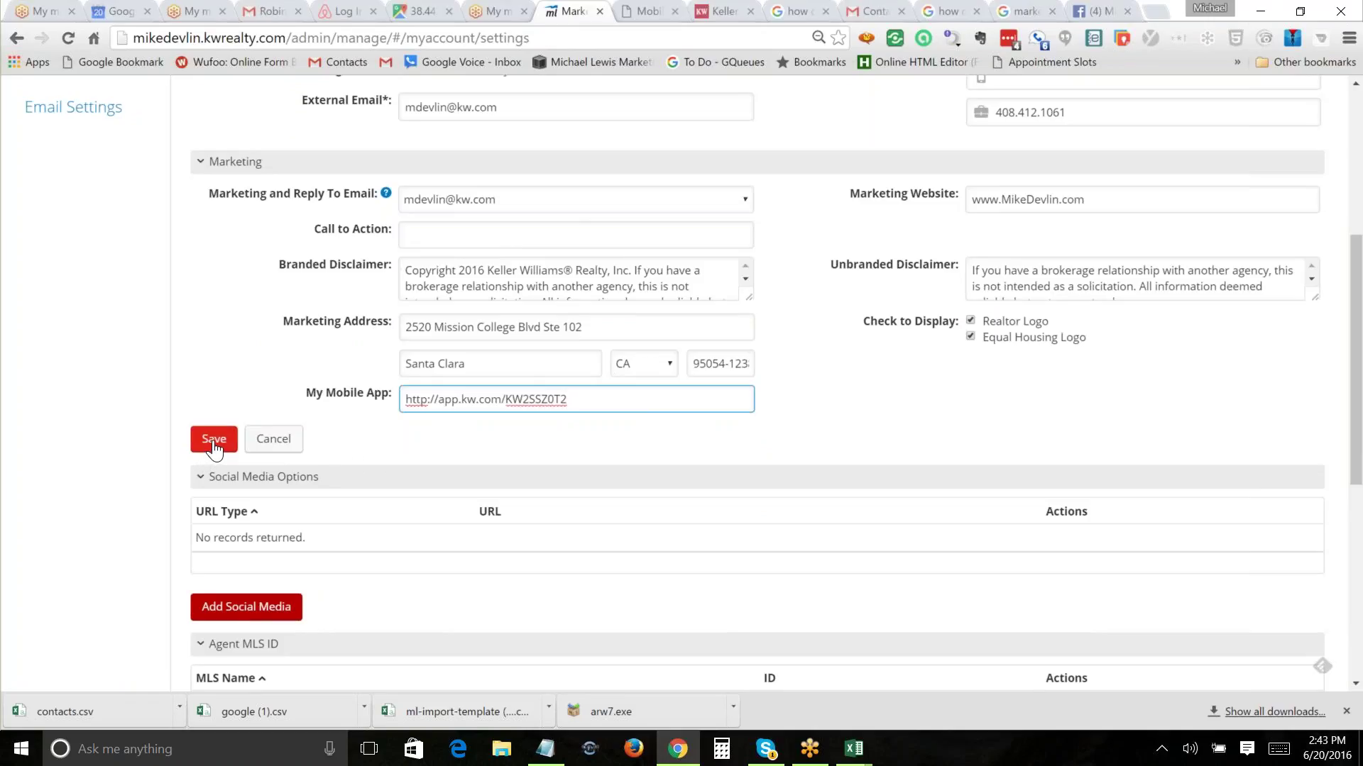
drag(1138, 205, 815, 183)
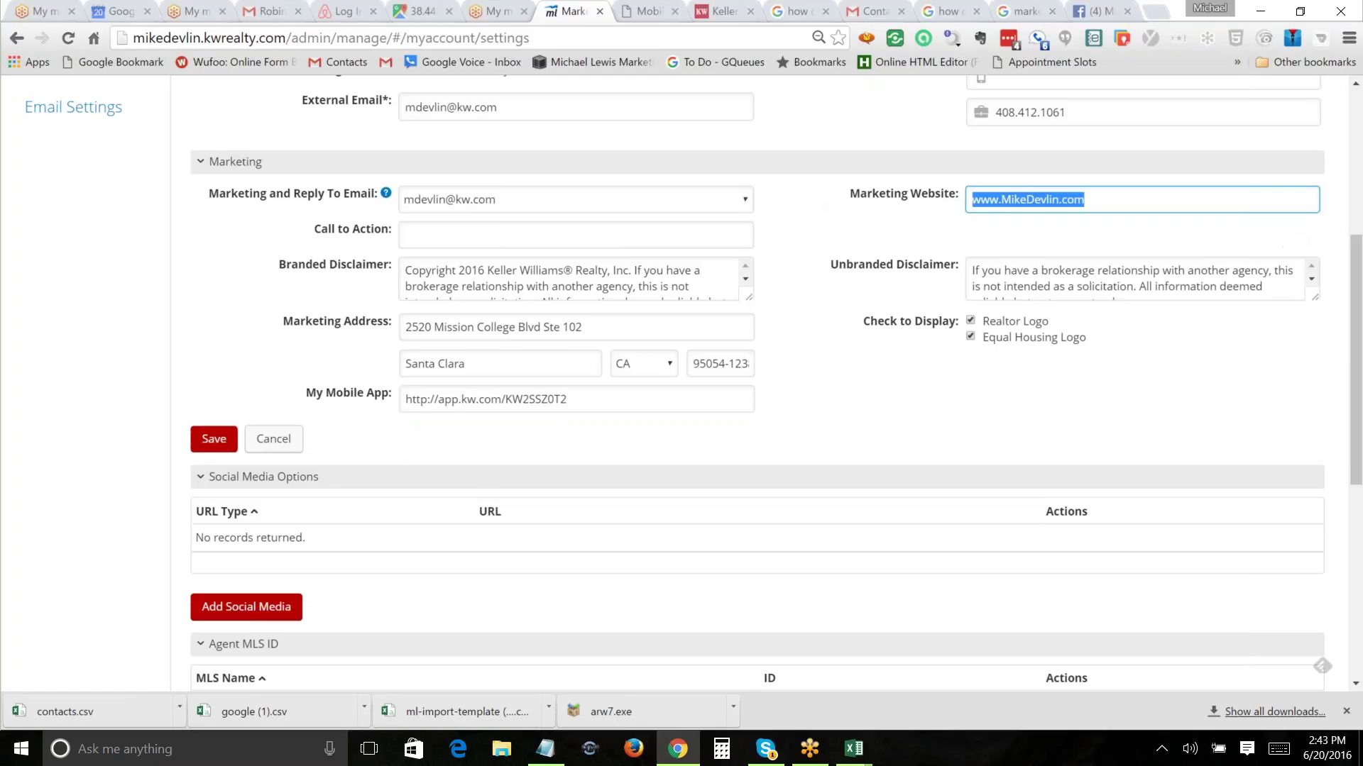
drag(568, 399, 396, 387)
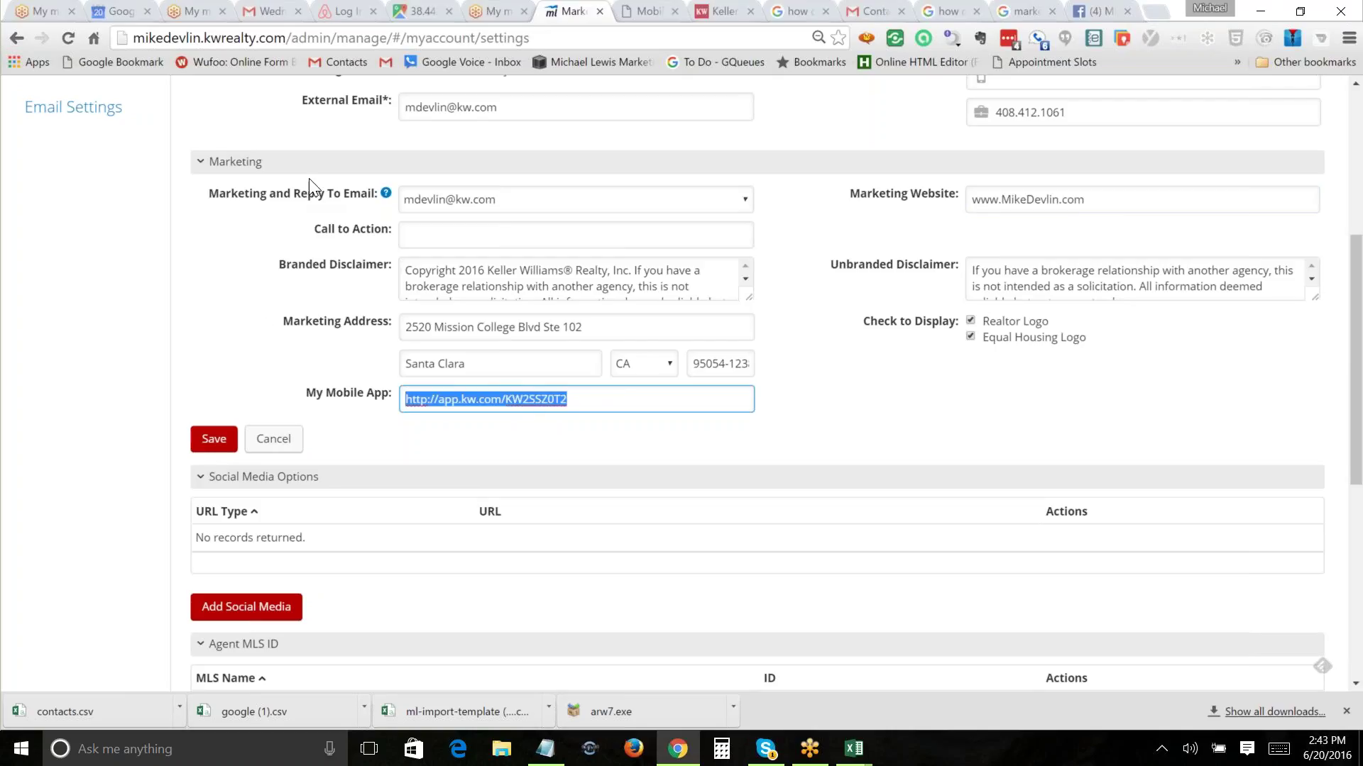
- Save the updated profile, then log back in on the Admin Login page with the autofilled credentials
click(214, 440)
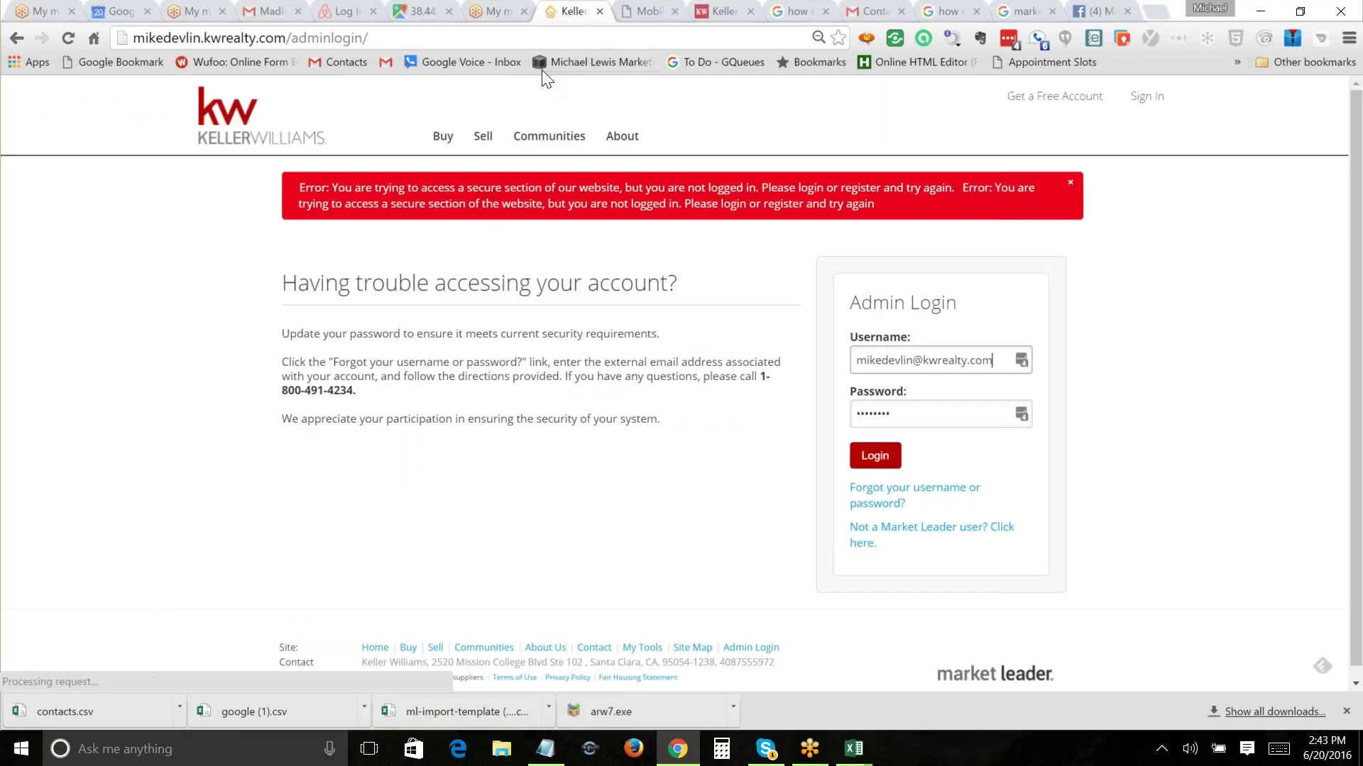
click(650, 17)
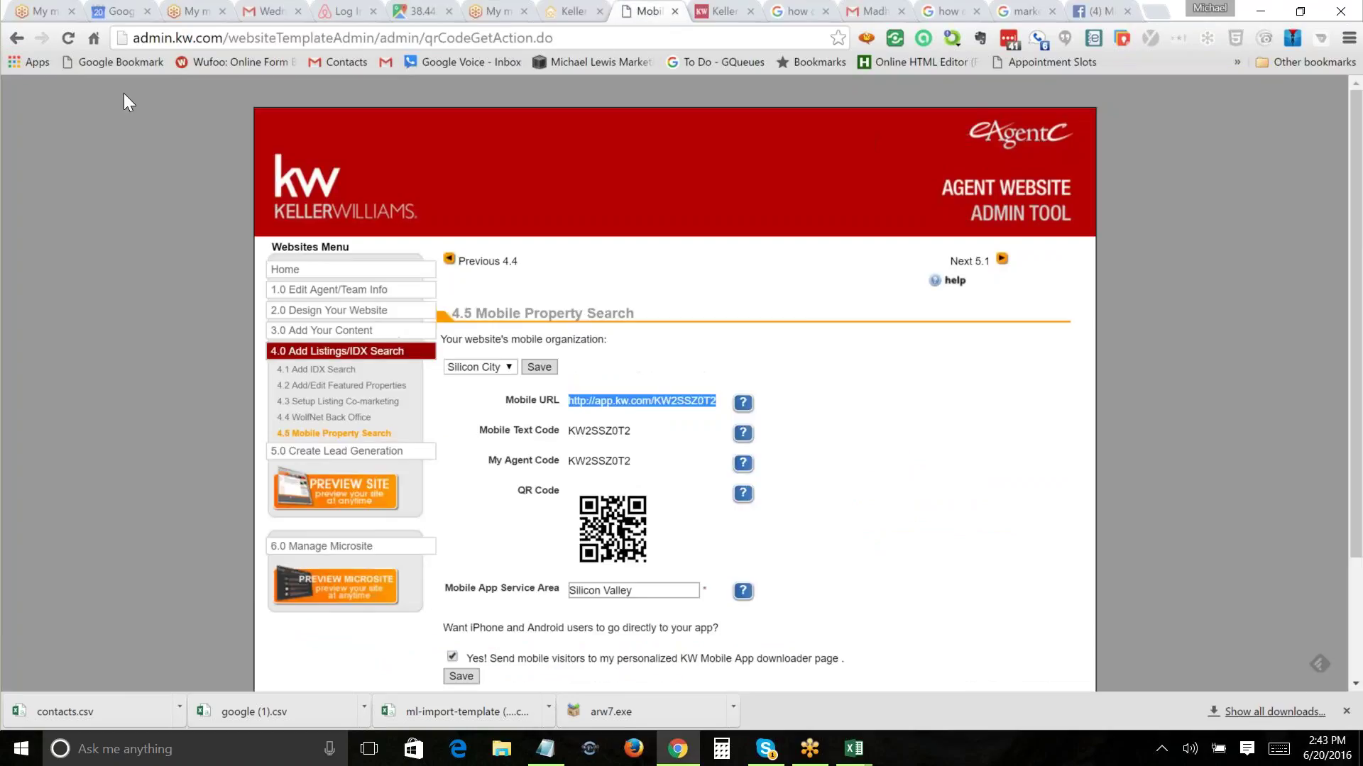
click(555, 9)
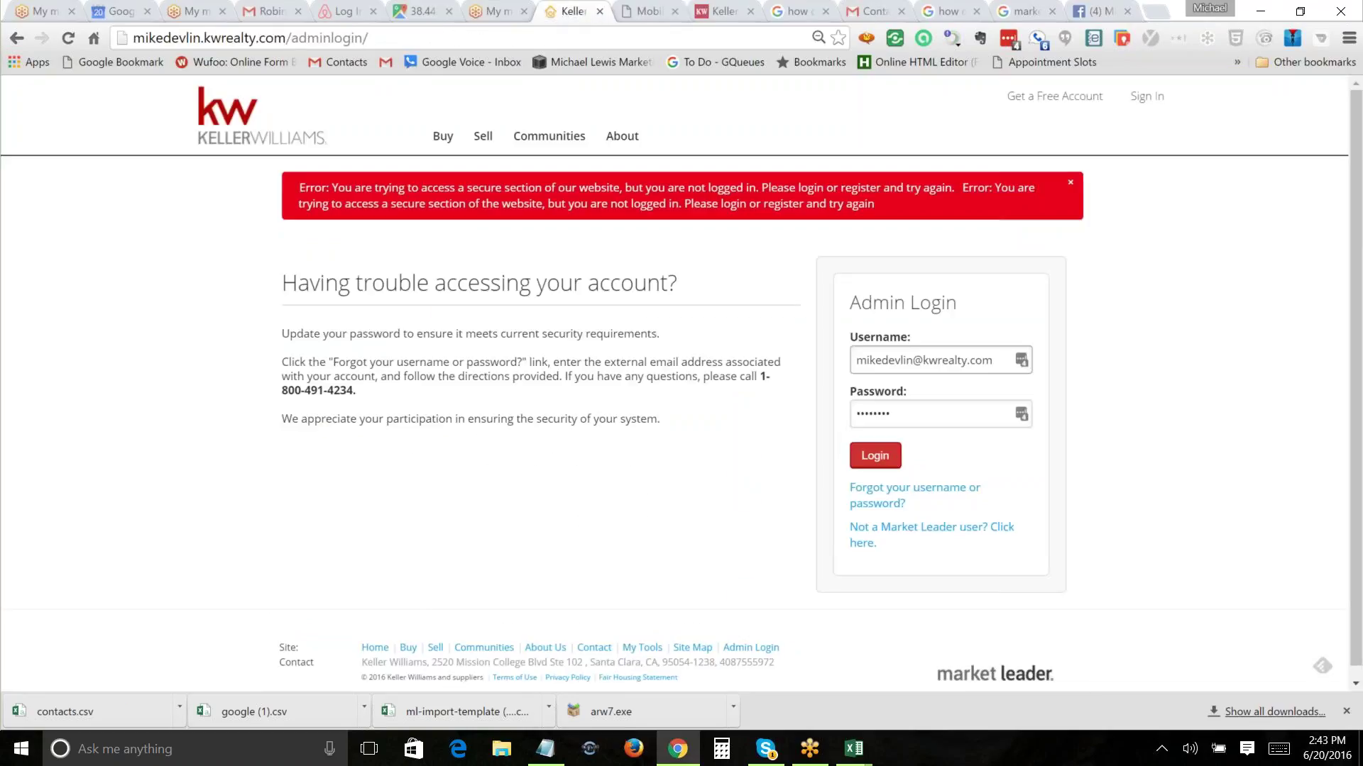
click(877, 460)
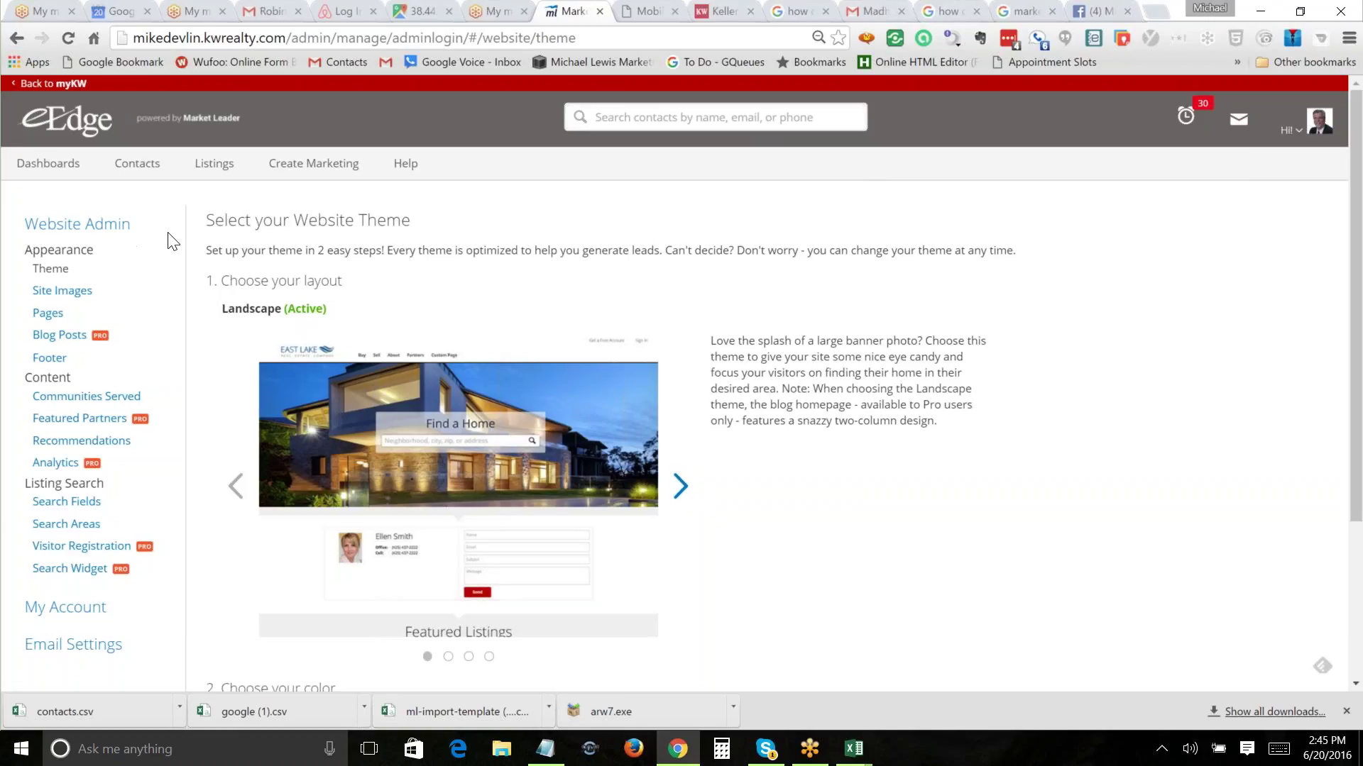
- Open Email Settings > Email Client Setup to view IMAP imap.mymarketleader.com:993 and SMTP smtp.mymarketleader.com:465
scroll(106, 384, down, 2)
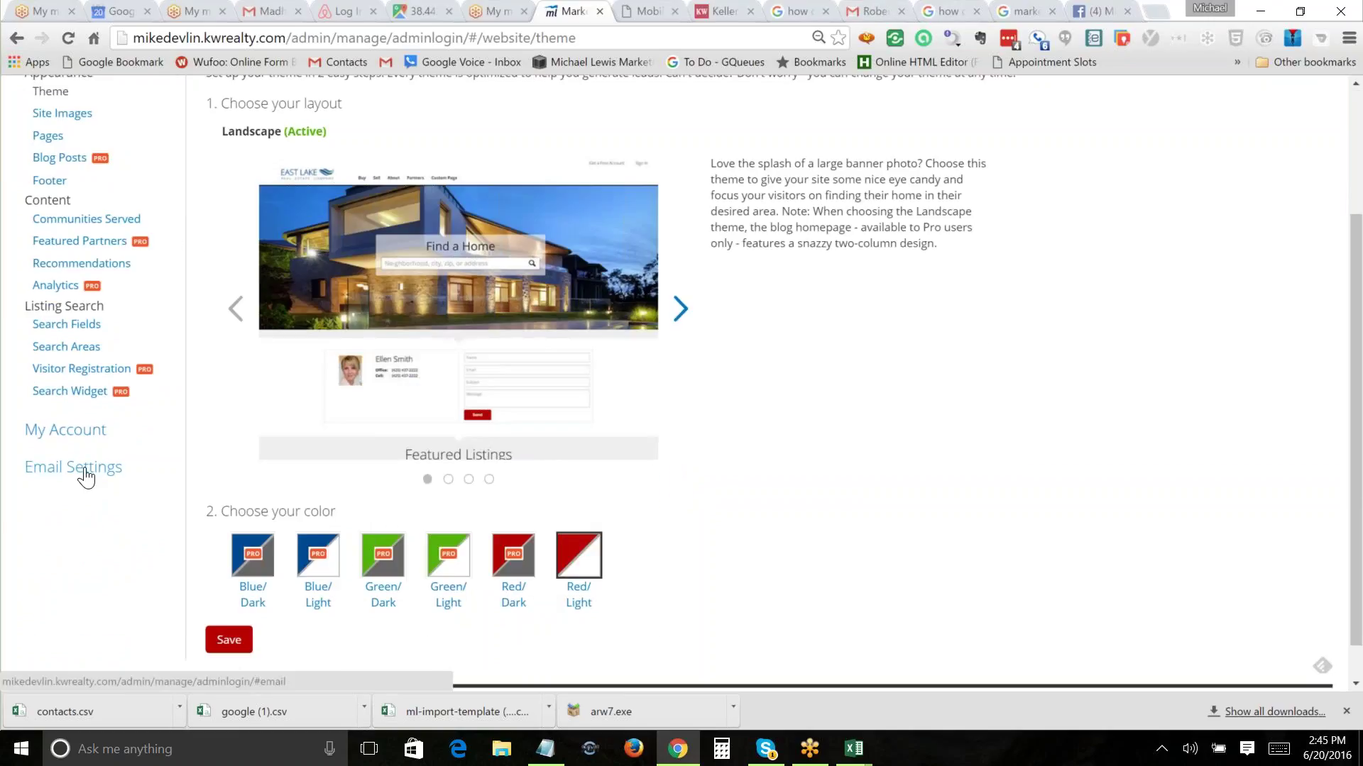
click(85, 472)
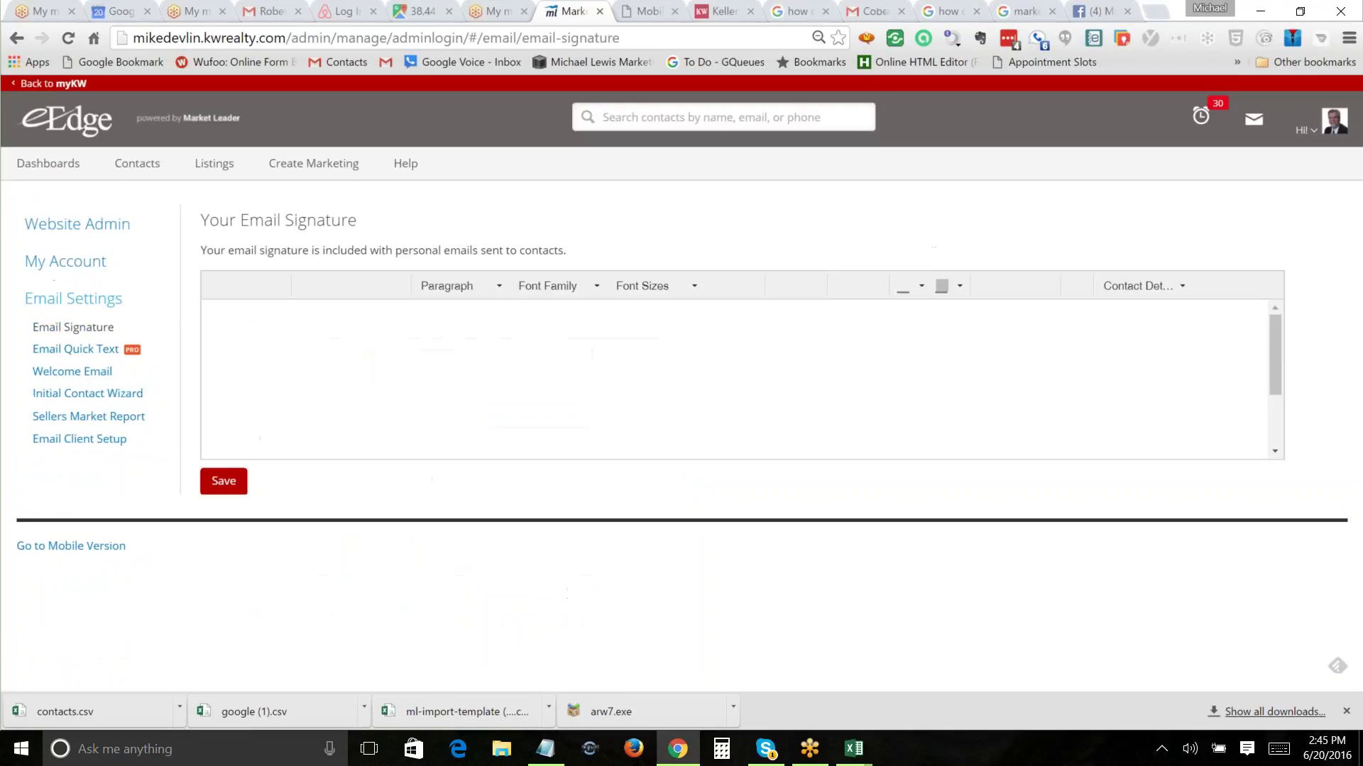
click(79, 441)
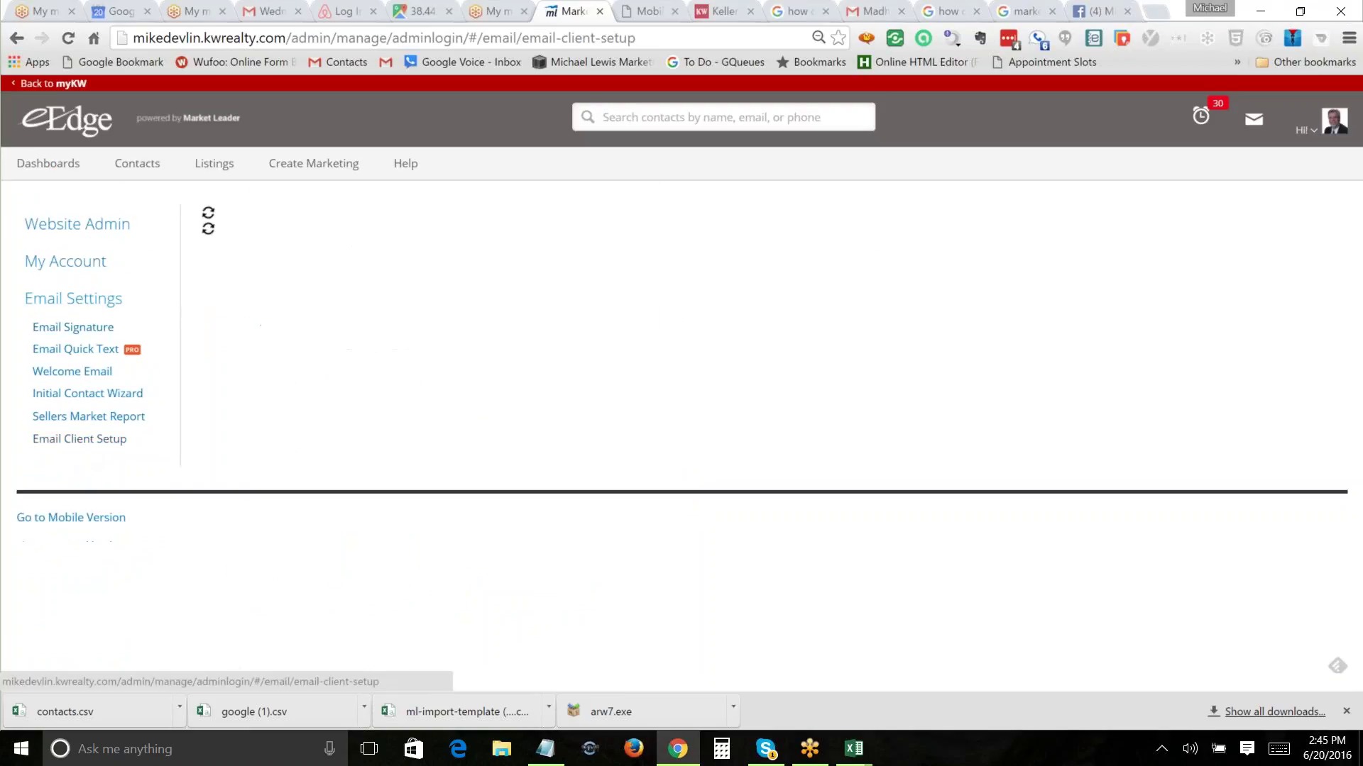
scroll(707, 443, down, 2)
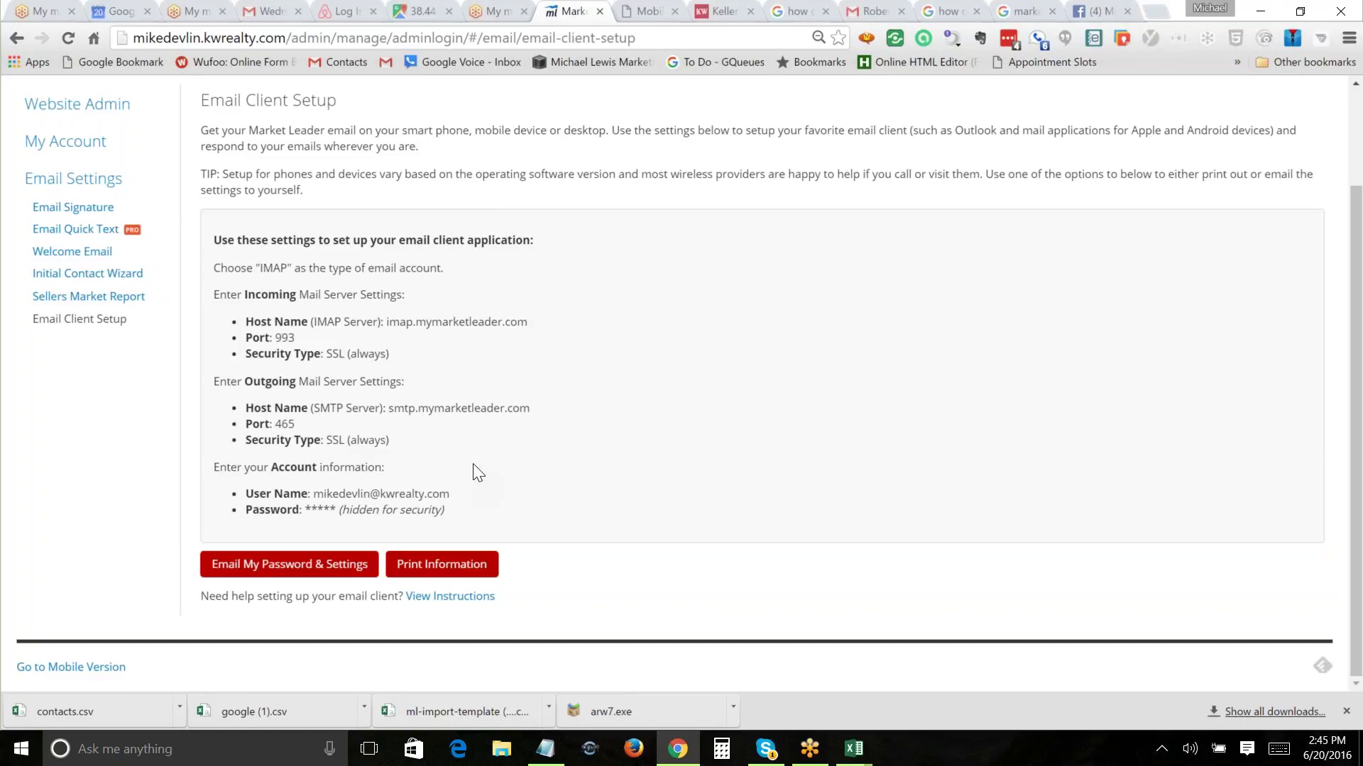
scroll(473, 465, up, 2)
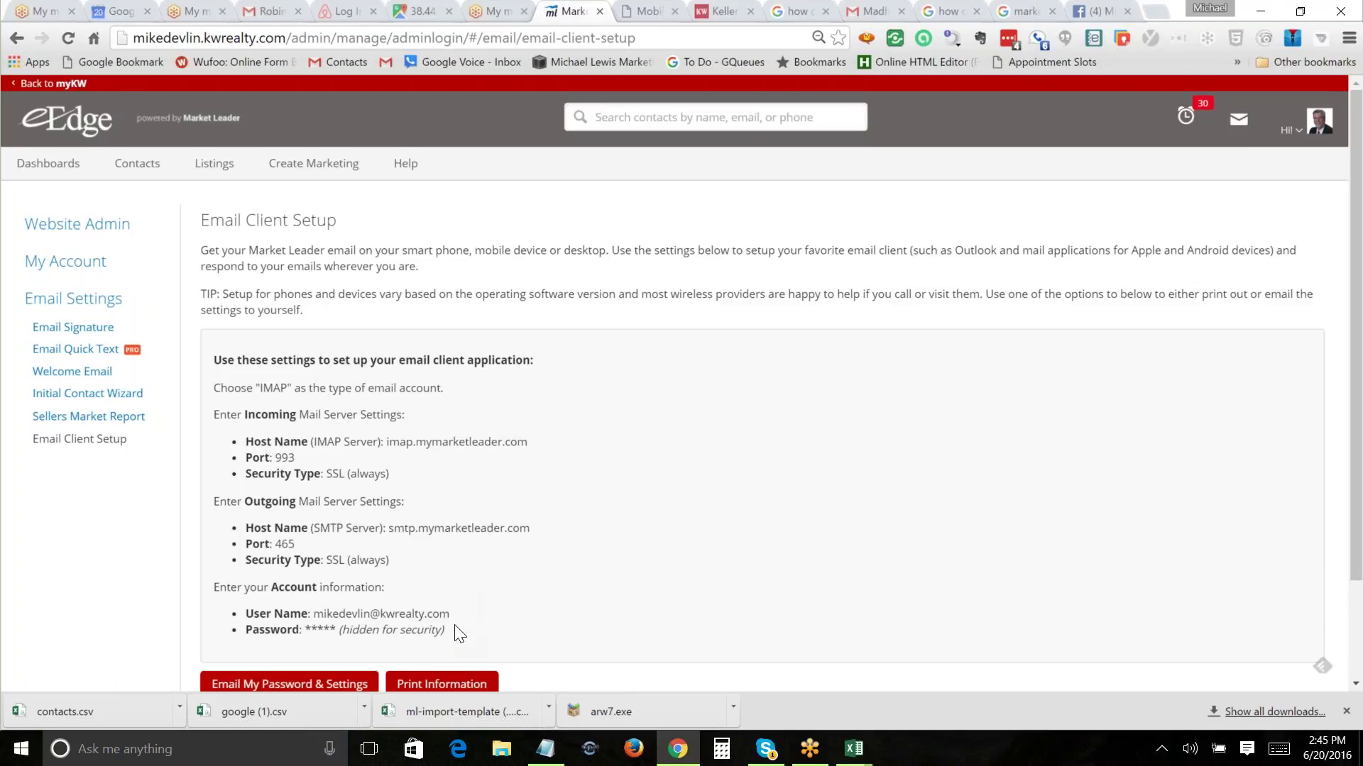
drag(446, 631, 304, 639)
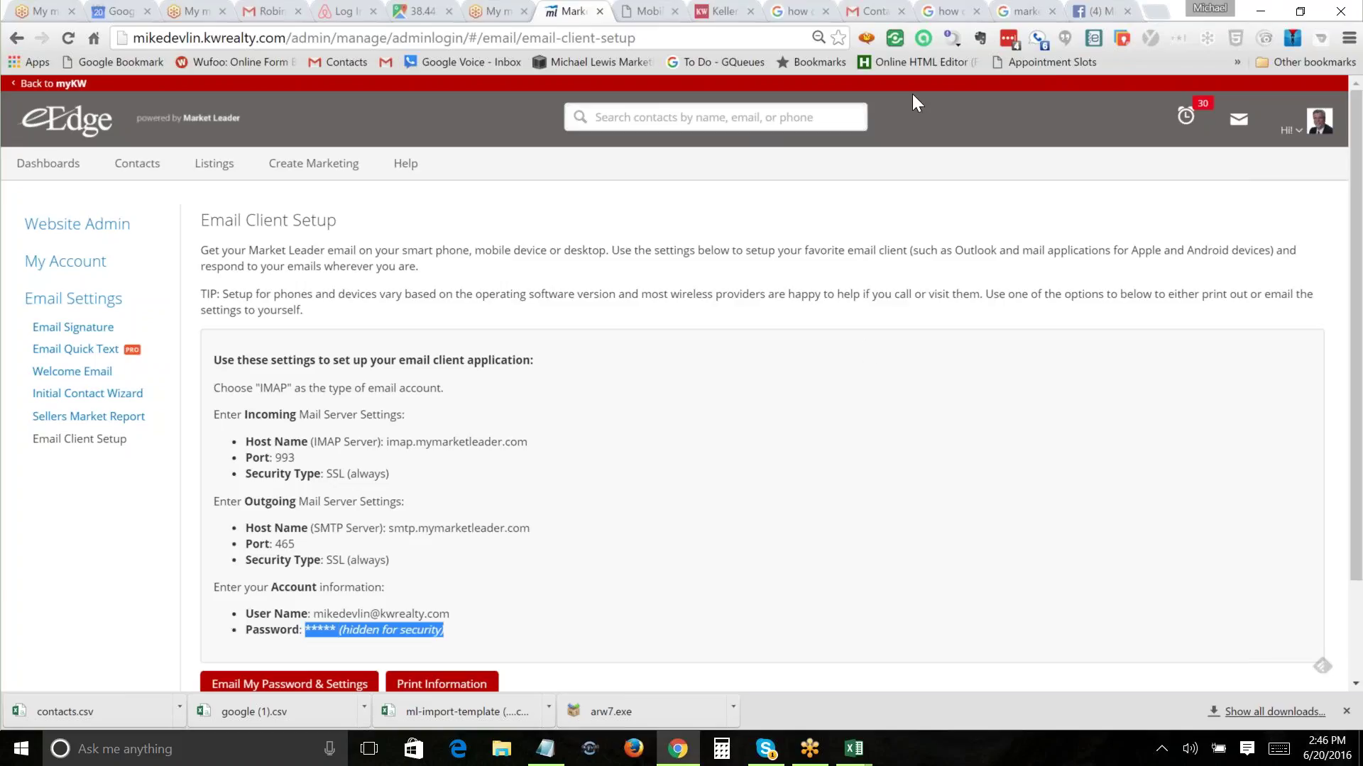
scroll(646, 171, down, 2)
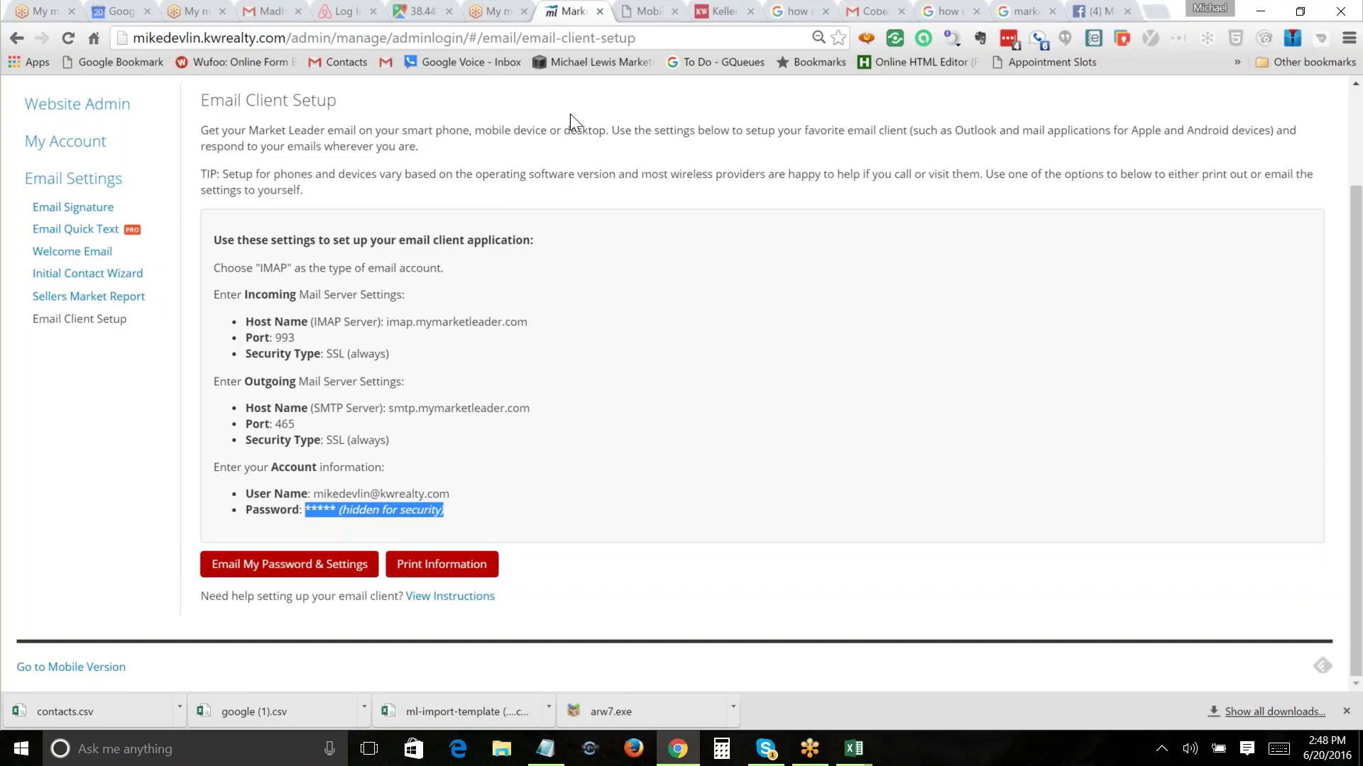
scroll(541, 143, up, 2)
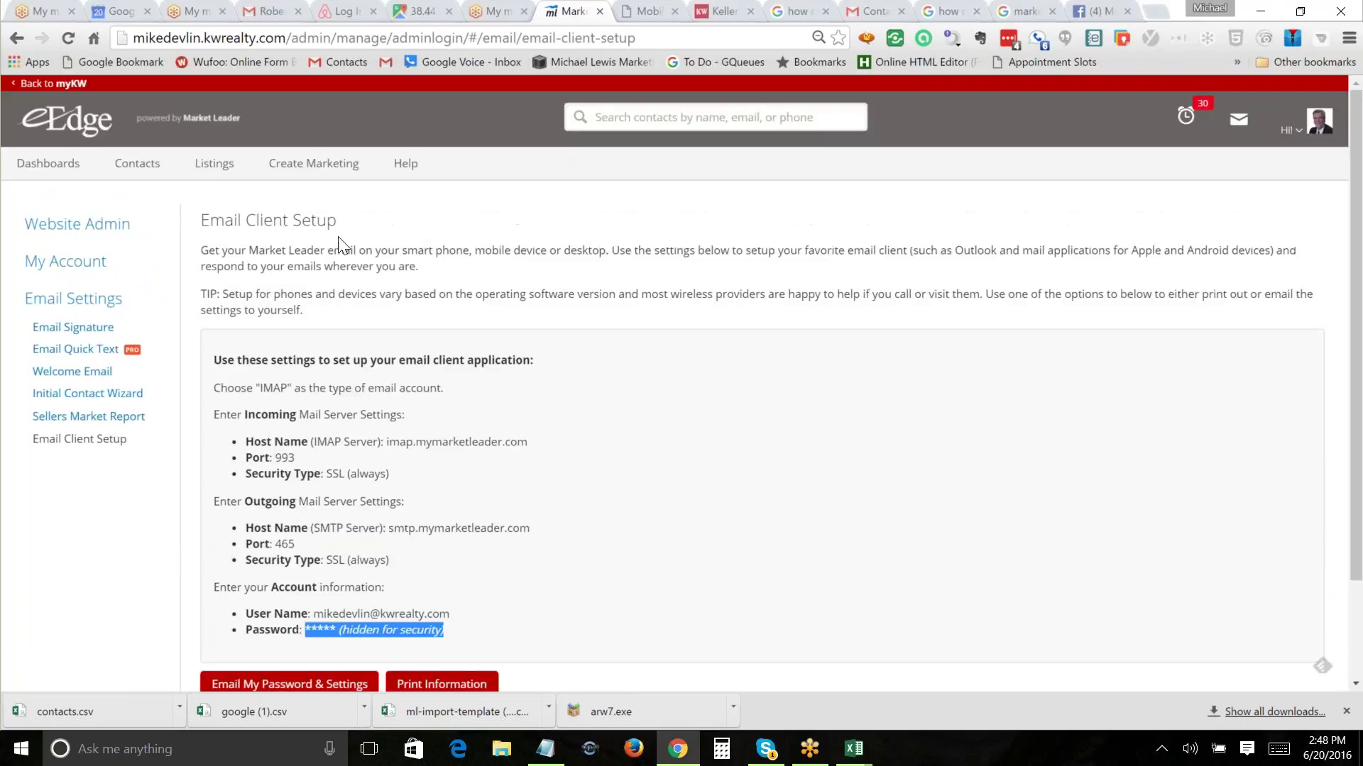
- Go back to myKW and choose Create Marketing Materials from the myMarketing menu
click(70, 85)
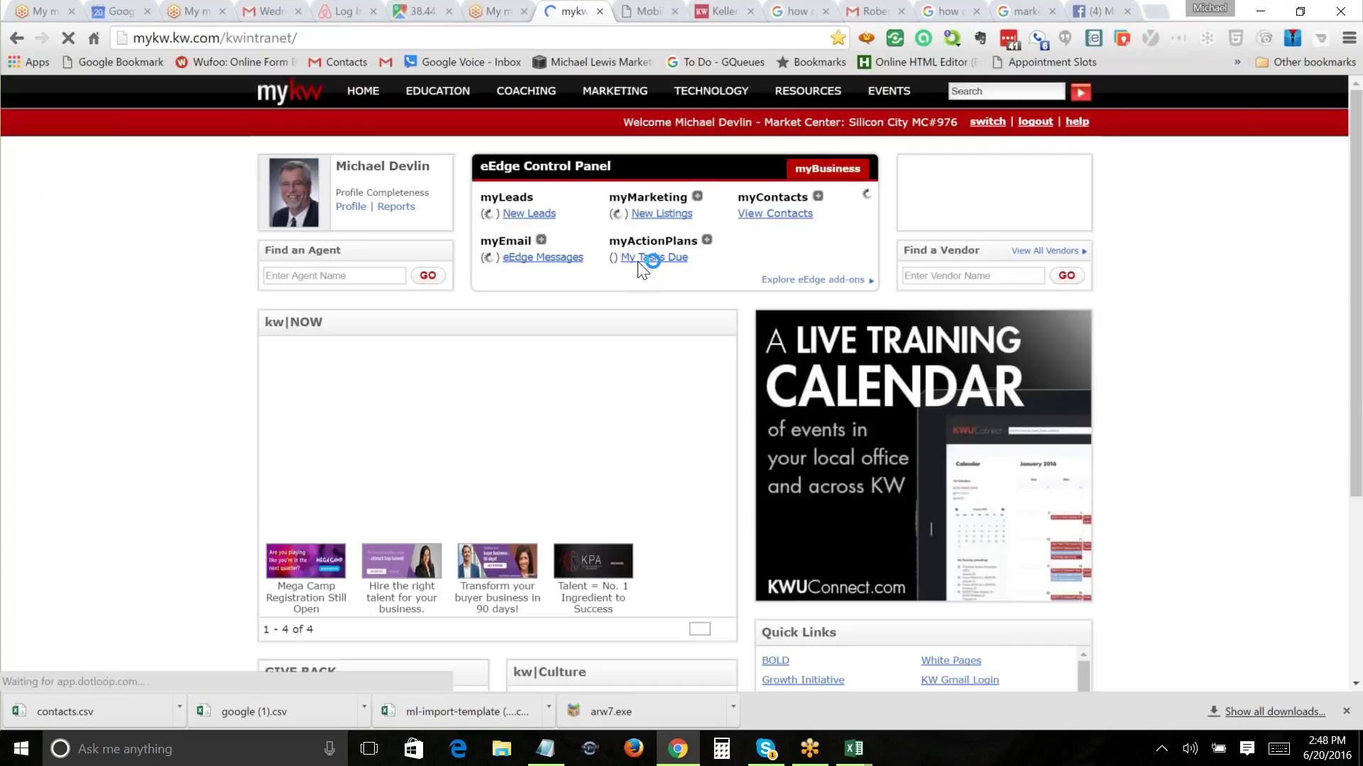
click(698, 198)
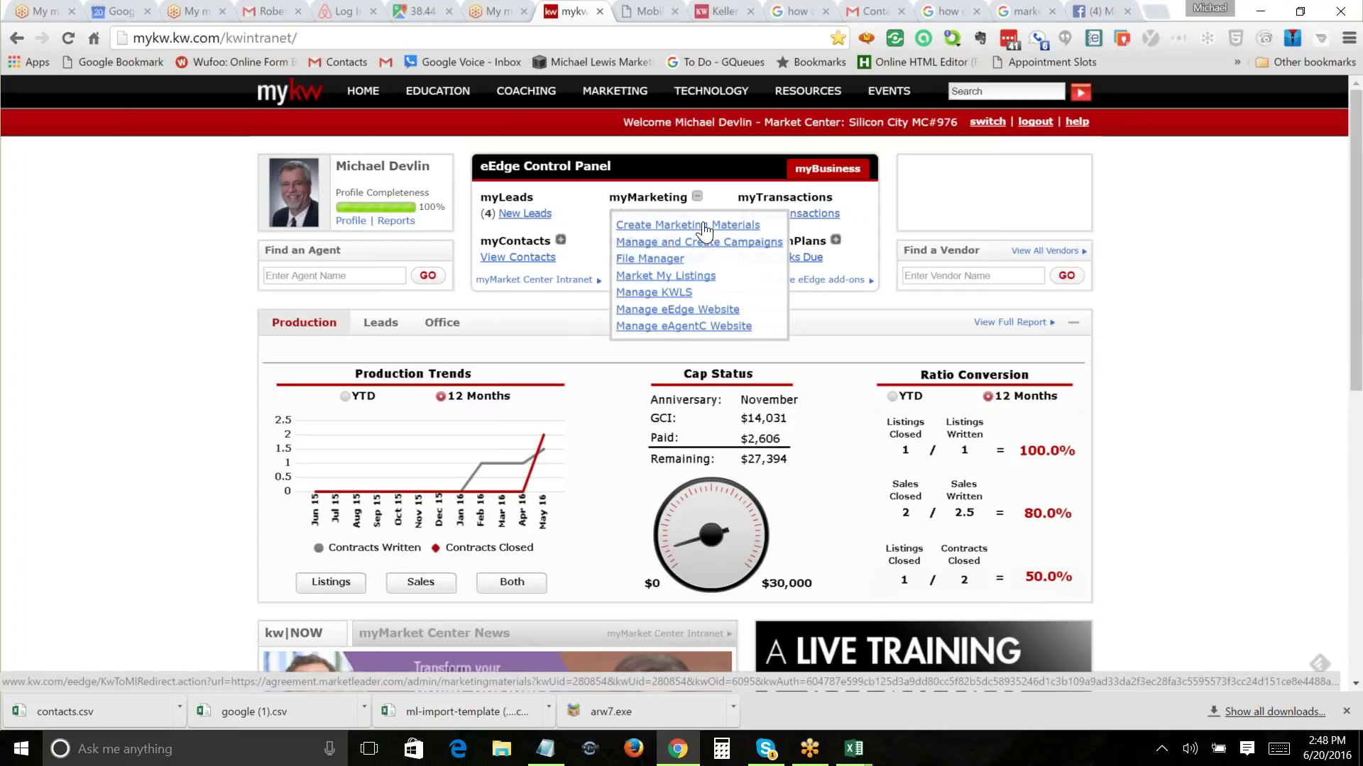
click(702, 229)
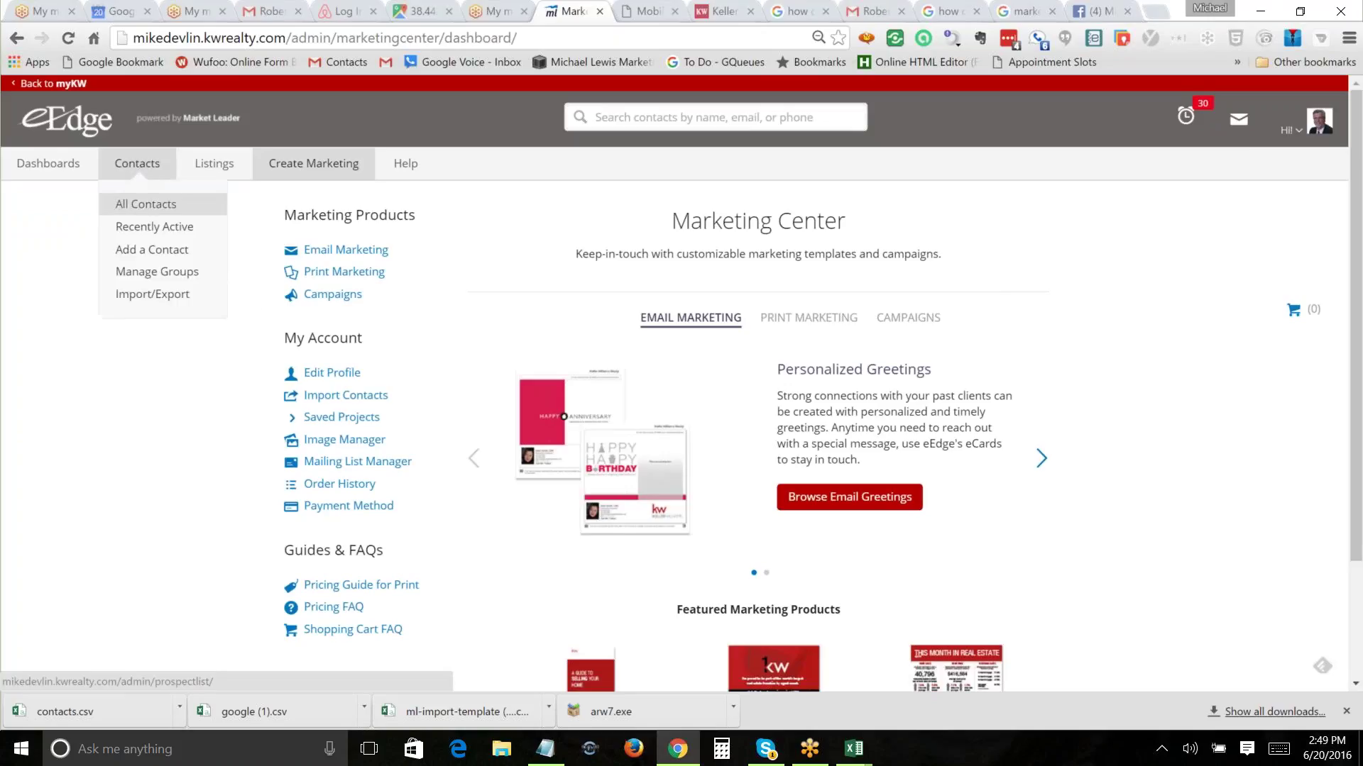
- Open the All Contacts list from the Contacts menu
click(138, 204)
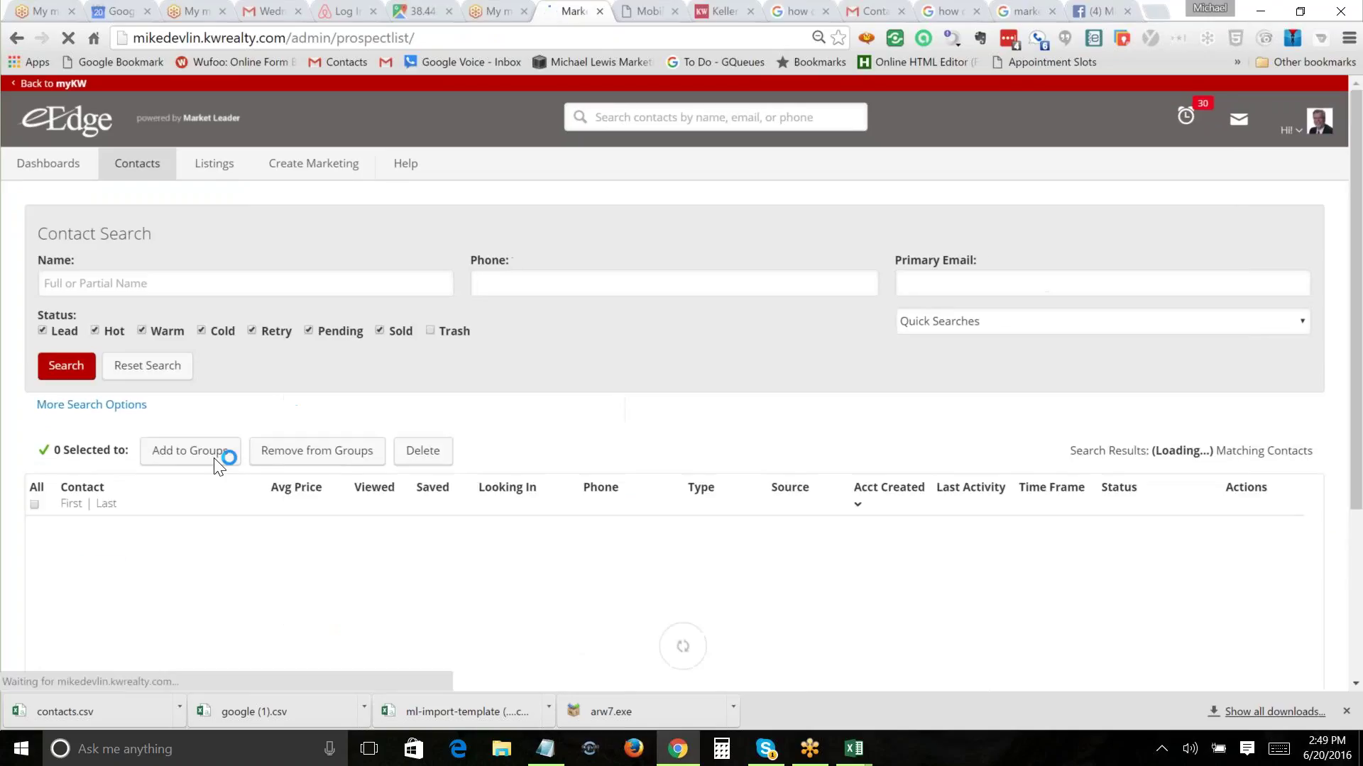
- Try the Quick Searches dropdown and search options, then reload All Contacts showing 5527 matches
click(1020, 323)
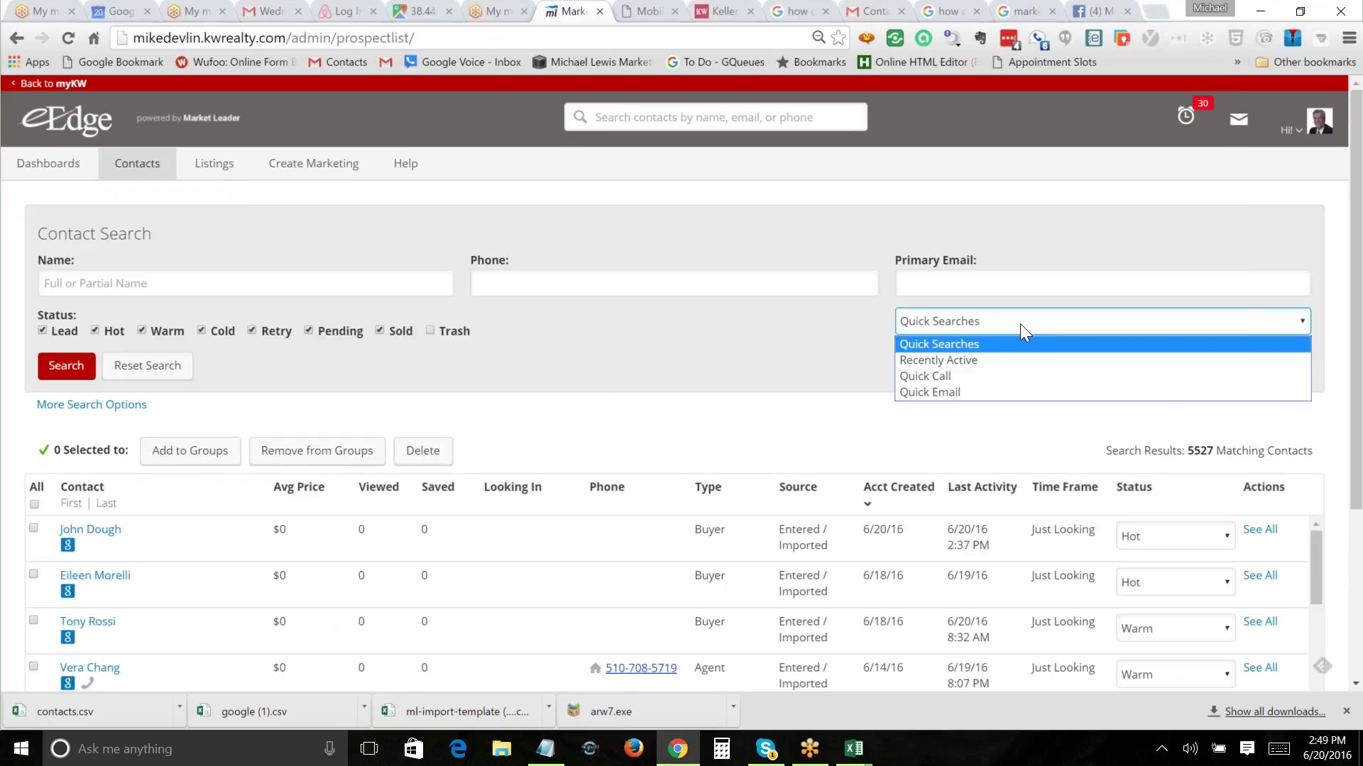
click(1020, 322)
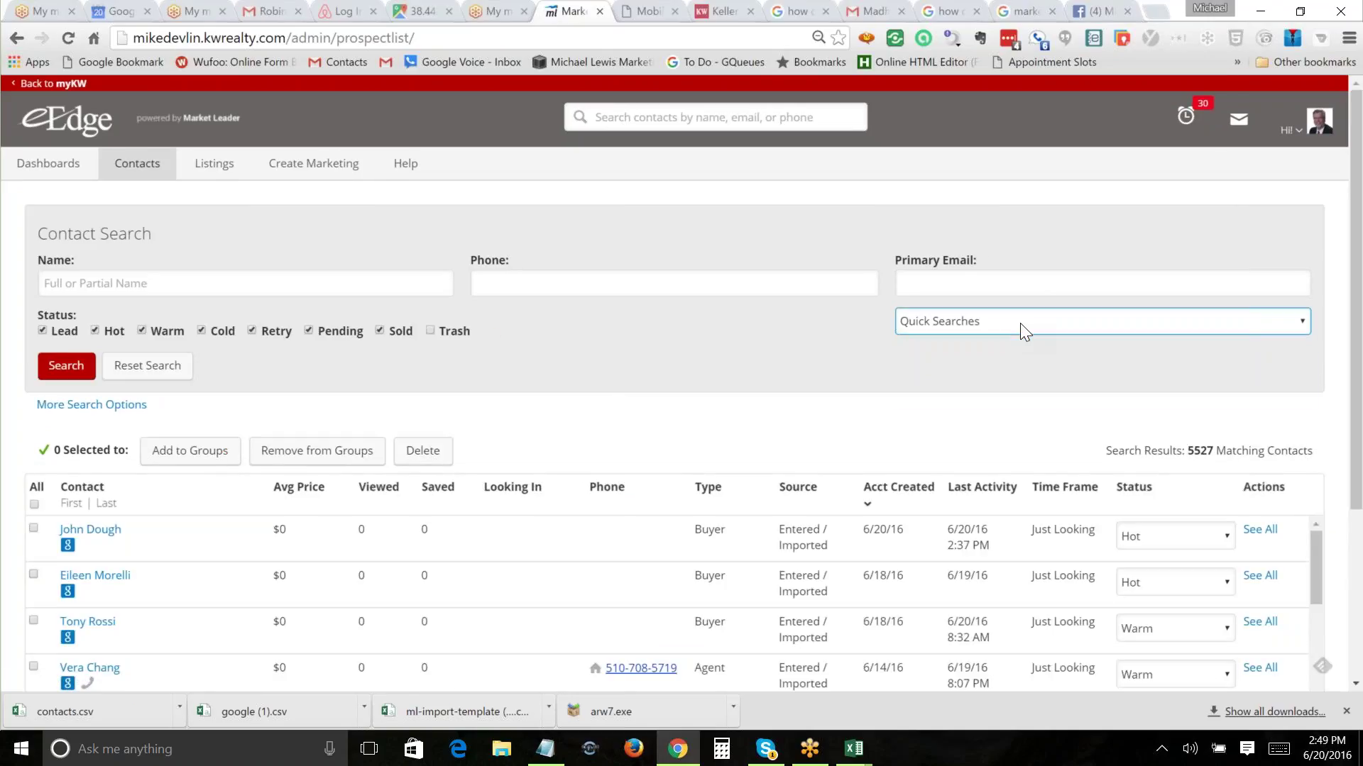
click(759, 333)
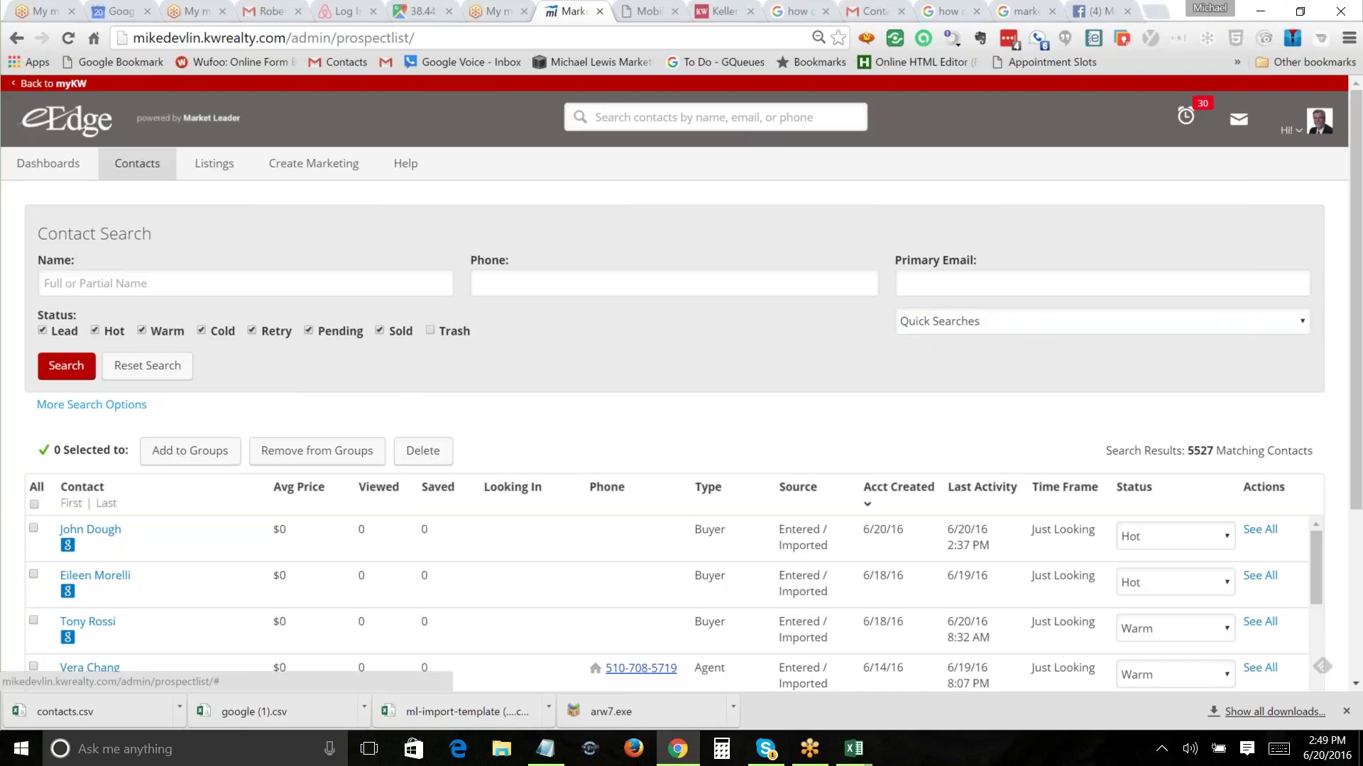
click(121, 404)
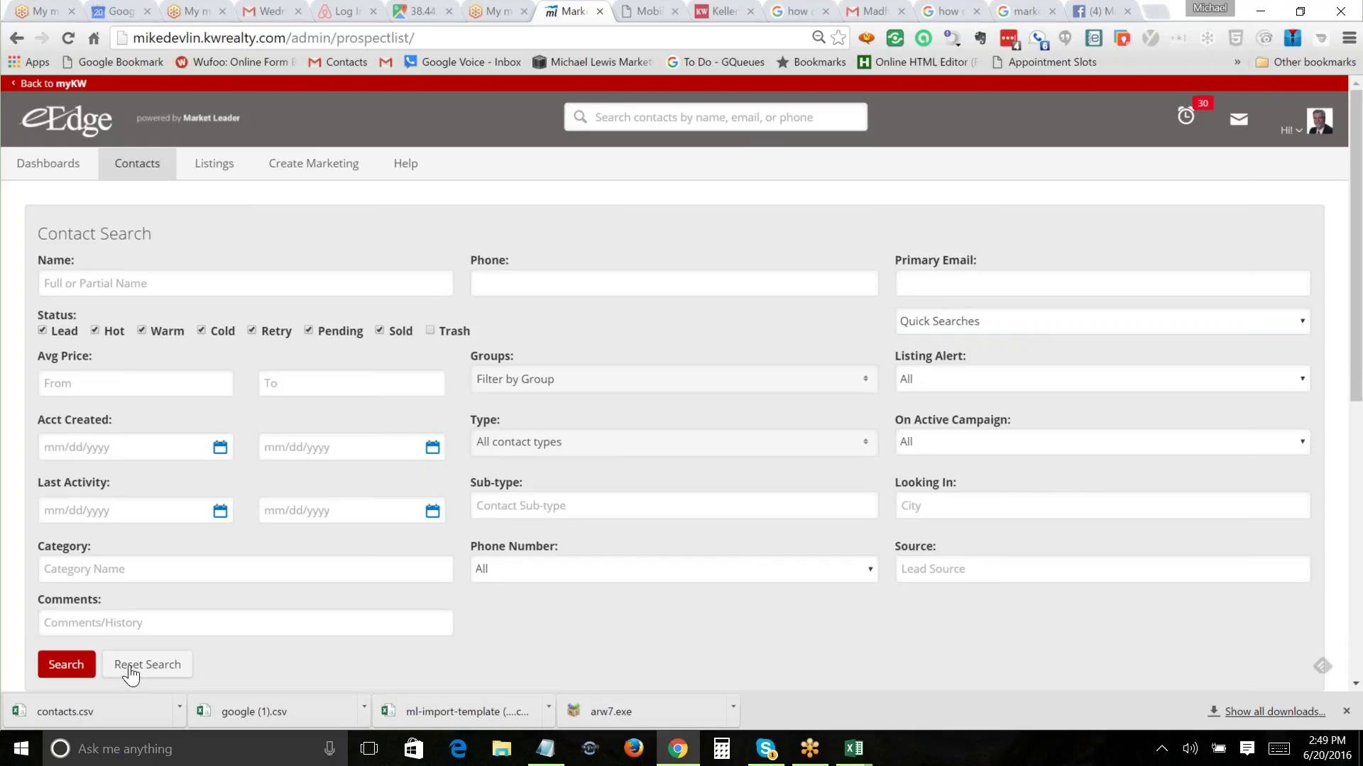
scroll(71, 431, down, 2)
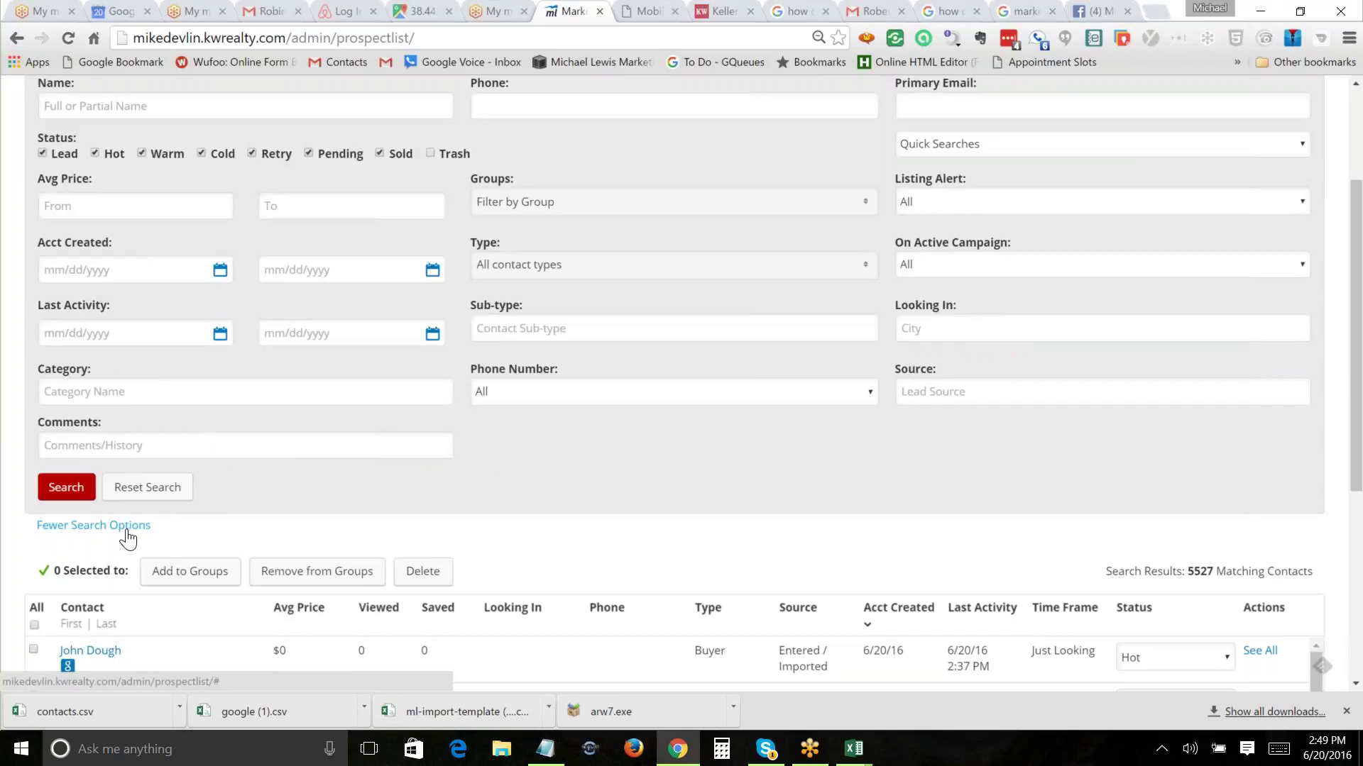
click(114, 525)
scroll(213, 425, up, 3)
mouse_move(151, 155)
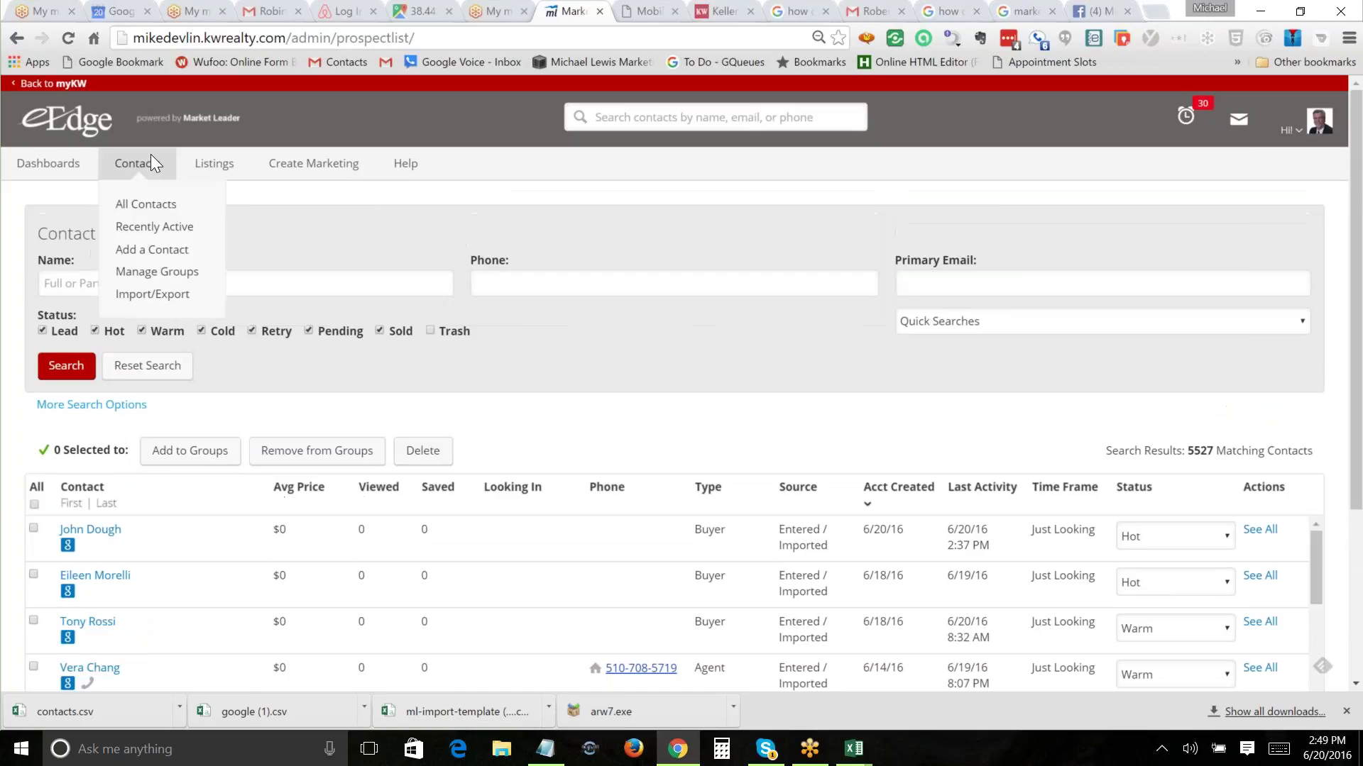
click(142, 204)
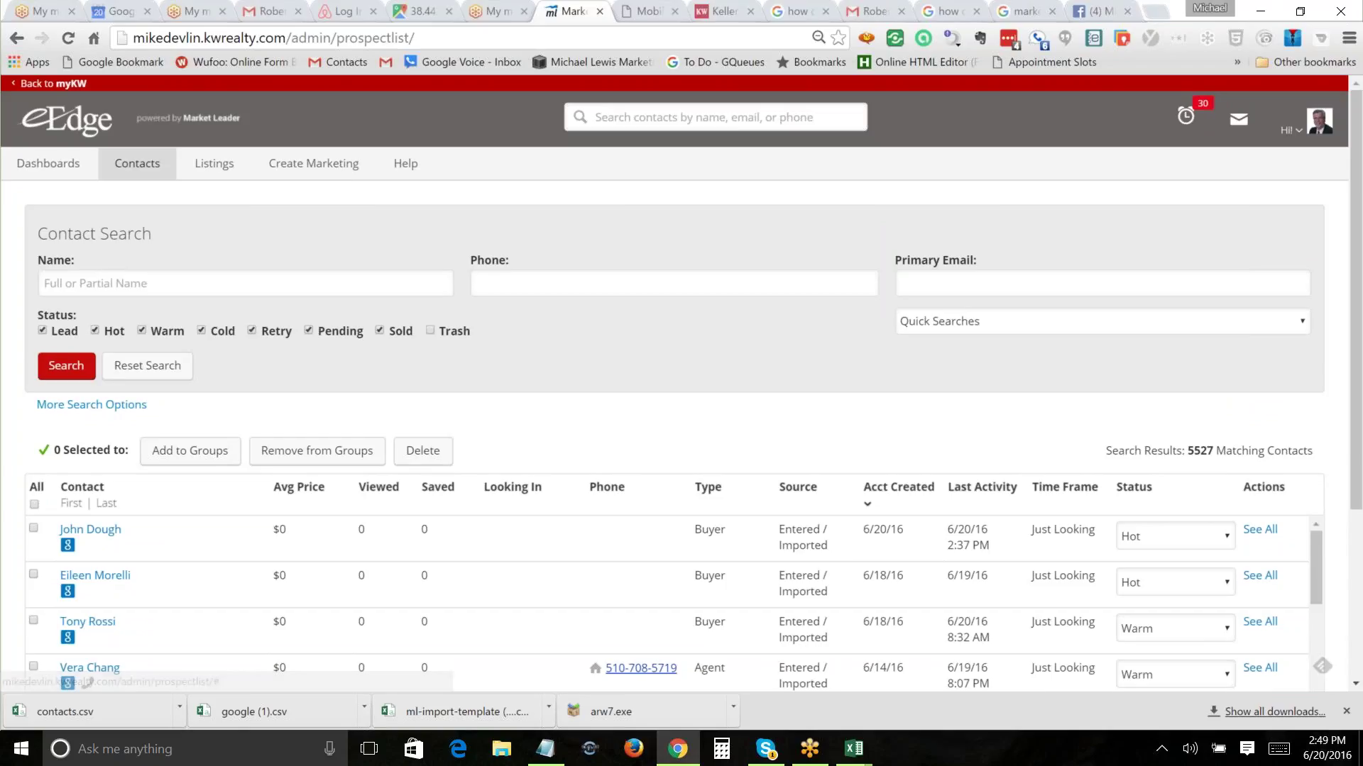
- Reveal the advanced search filters and inspect the Type and Groups dropdowns without changing them
click(127, 410)
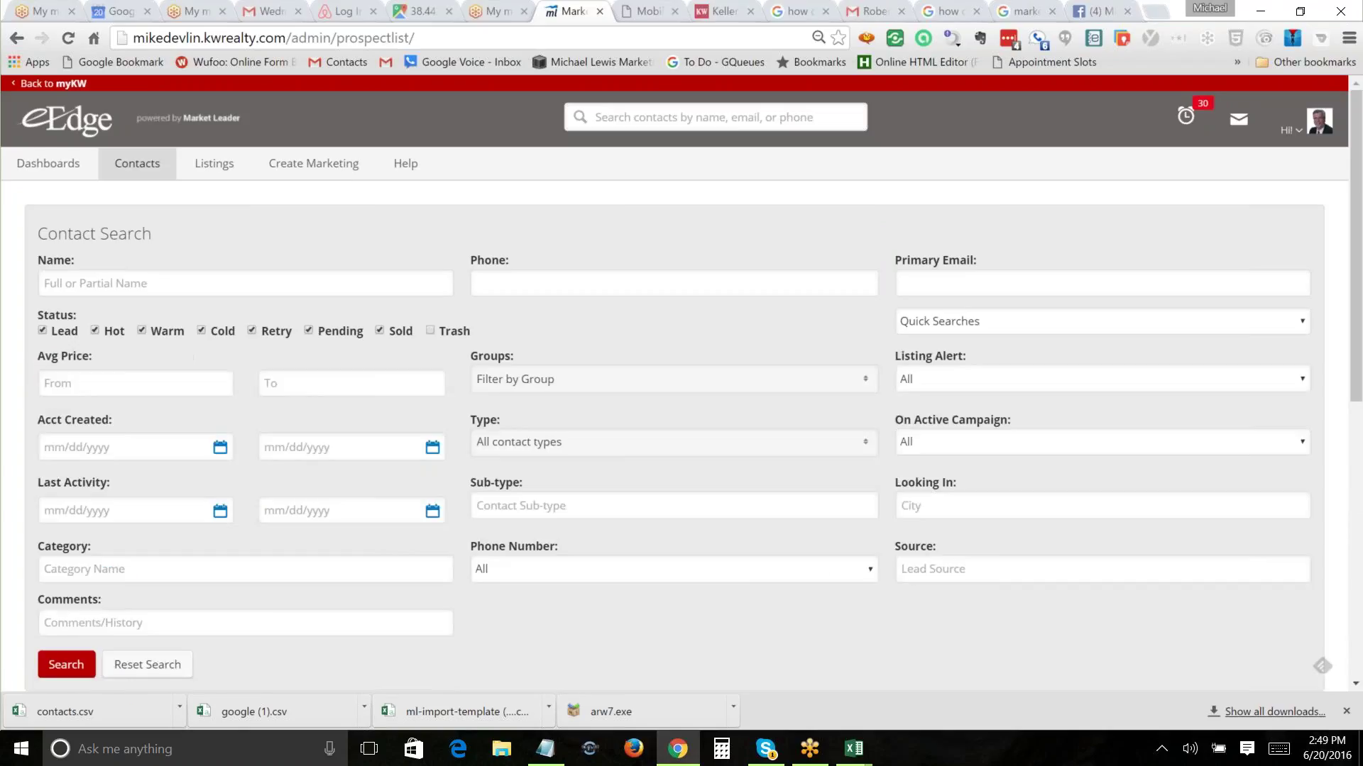
click(638, 449)
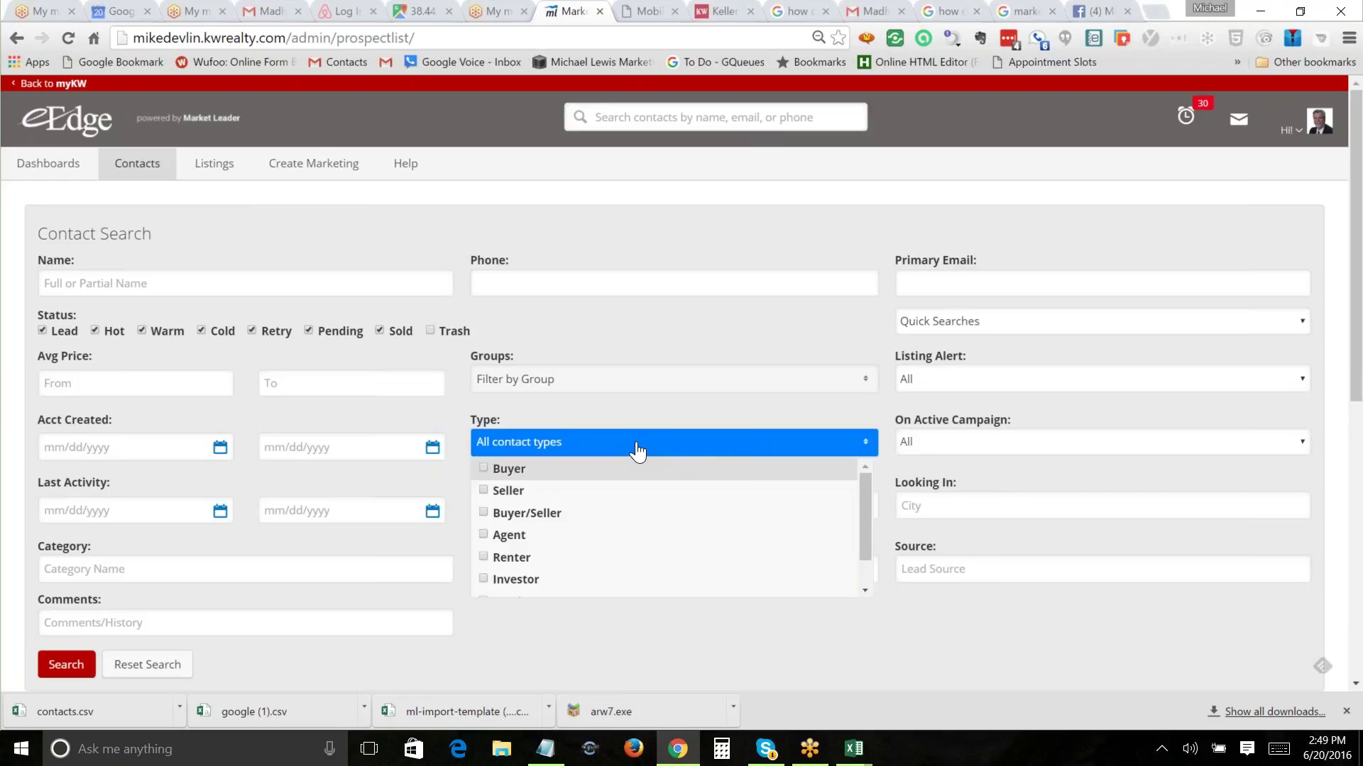
click(636, 449)
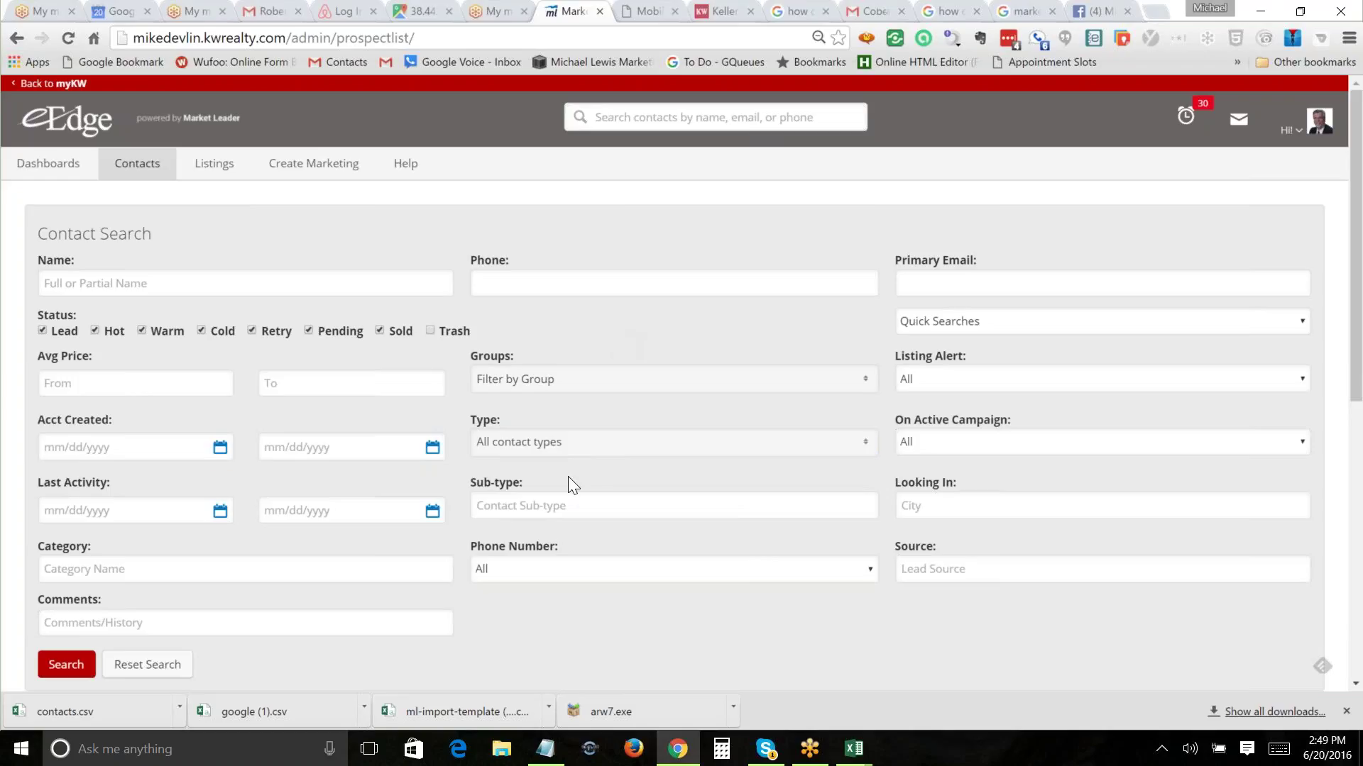
click(576, 449)
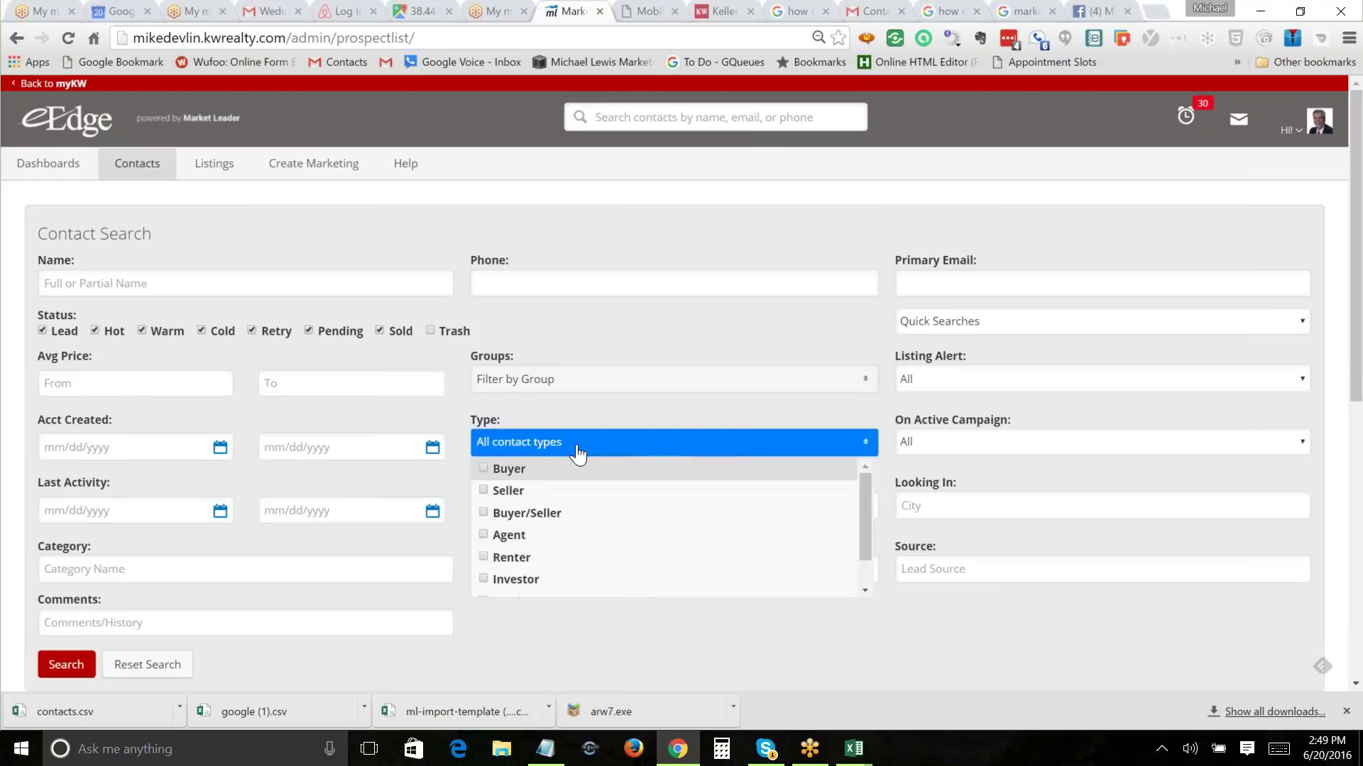
click(577, 444)
click(585, 387)
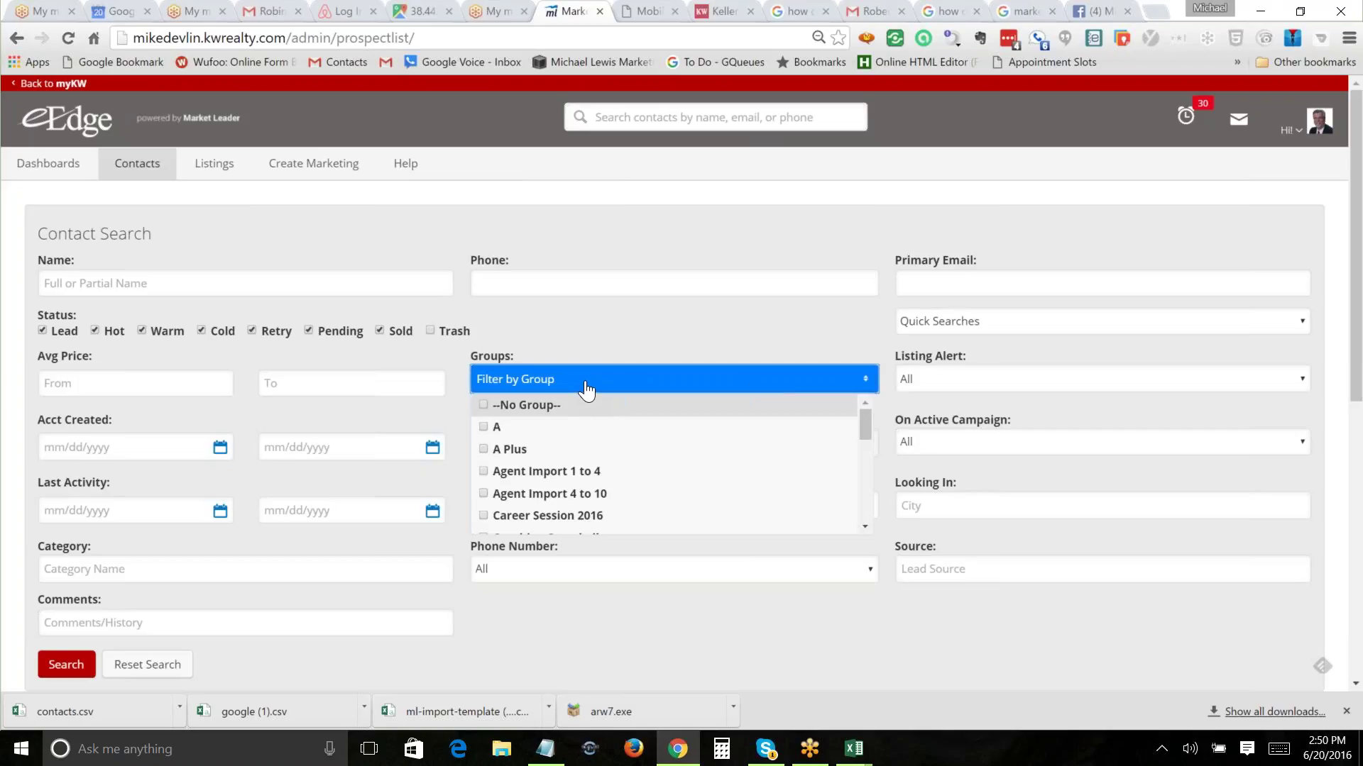
click(585, 389)
click(601, 450)
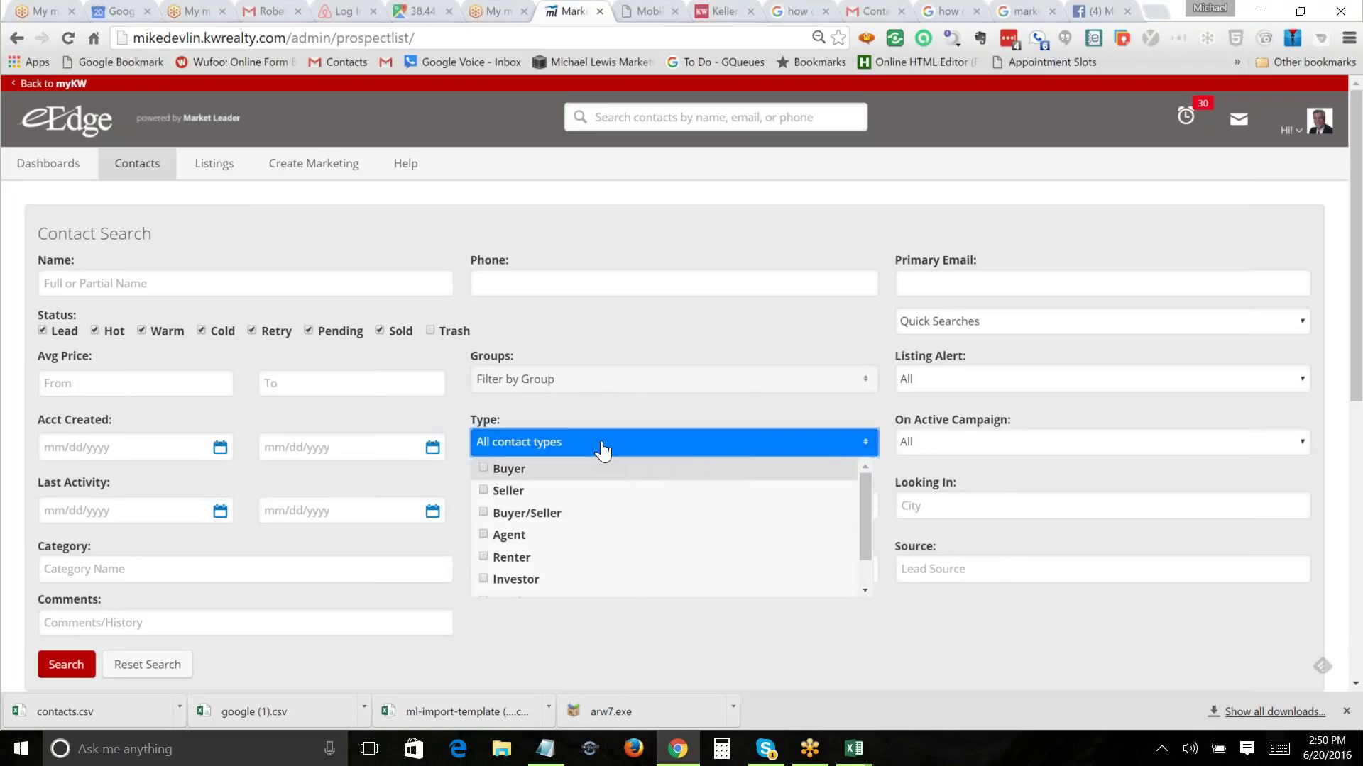
click(602, 450)
click(606, 385)
click(608, 385)
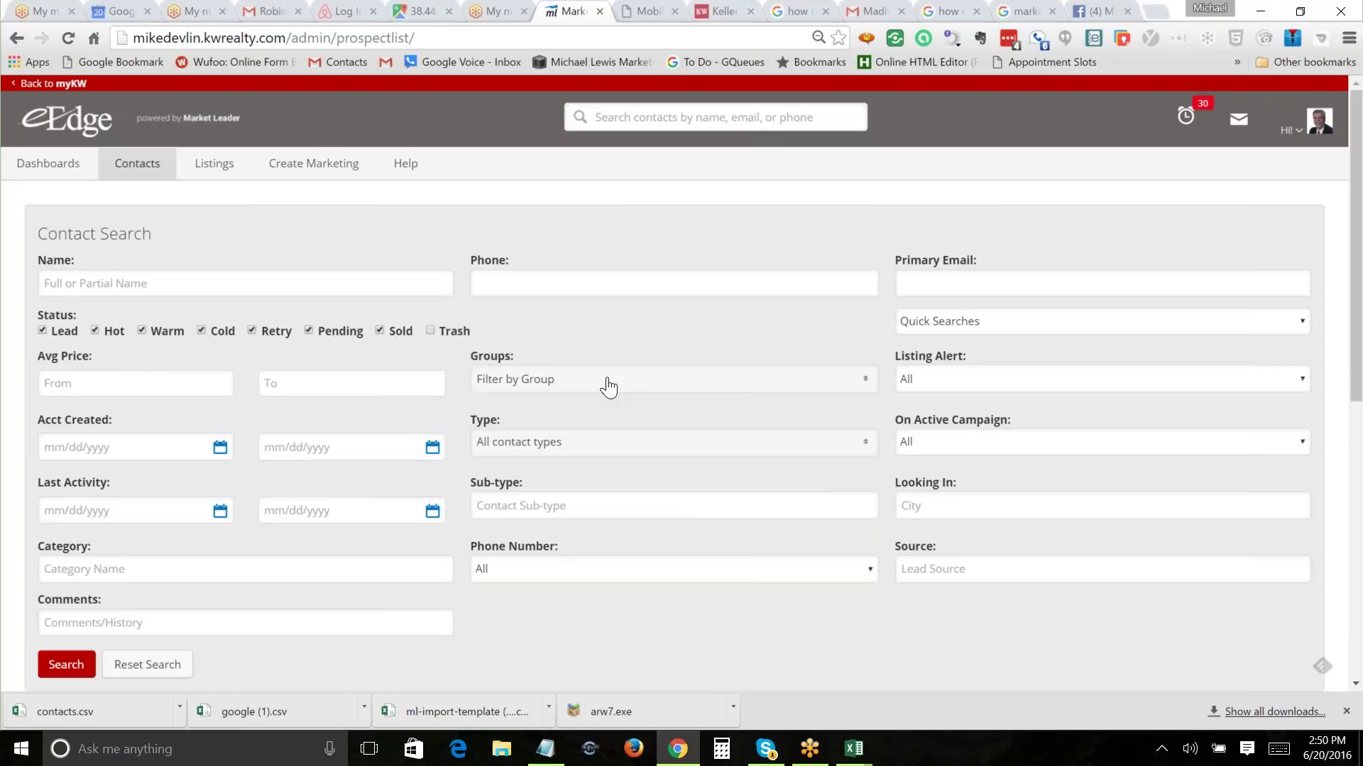
click(609, 388)
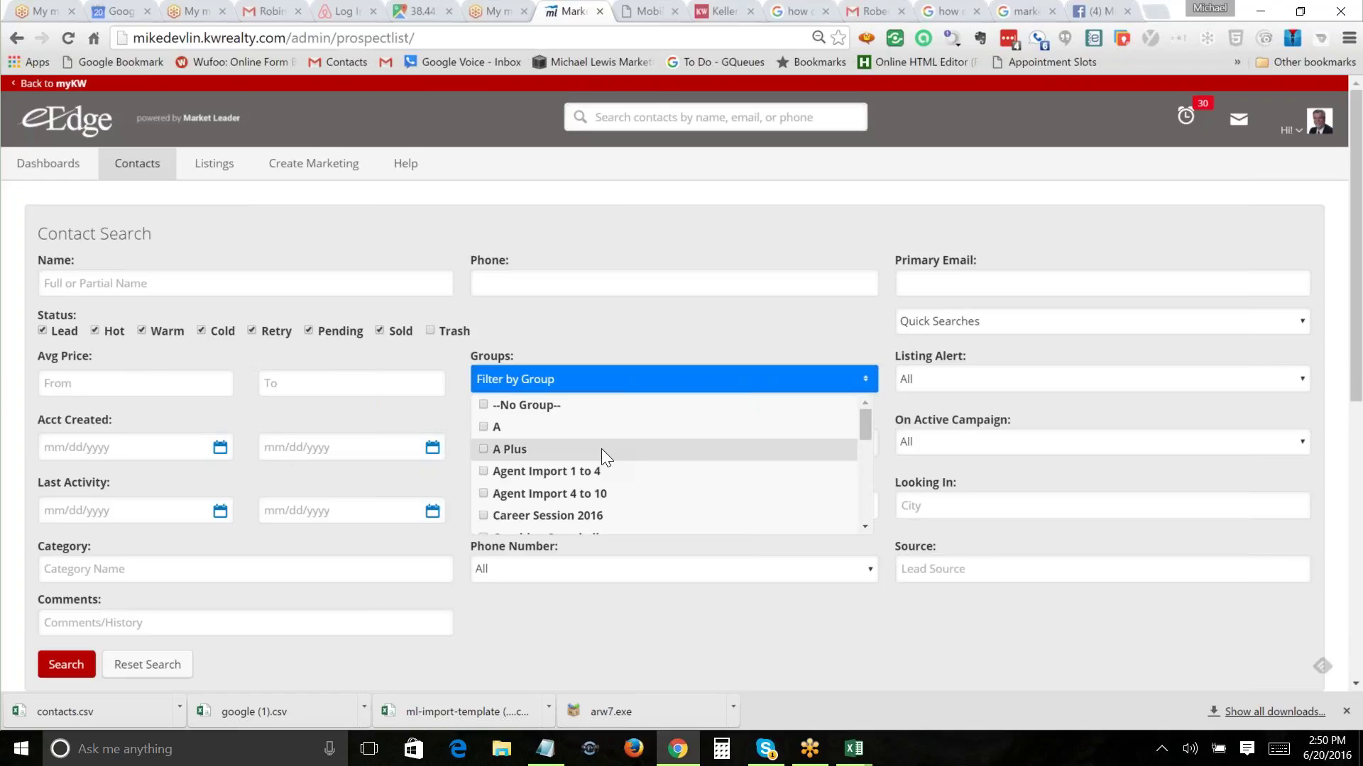
- Check the Listing Alert and On Active Campaign filters, leaving both at All
click(956, 380)
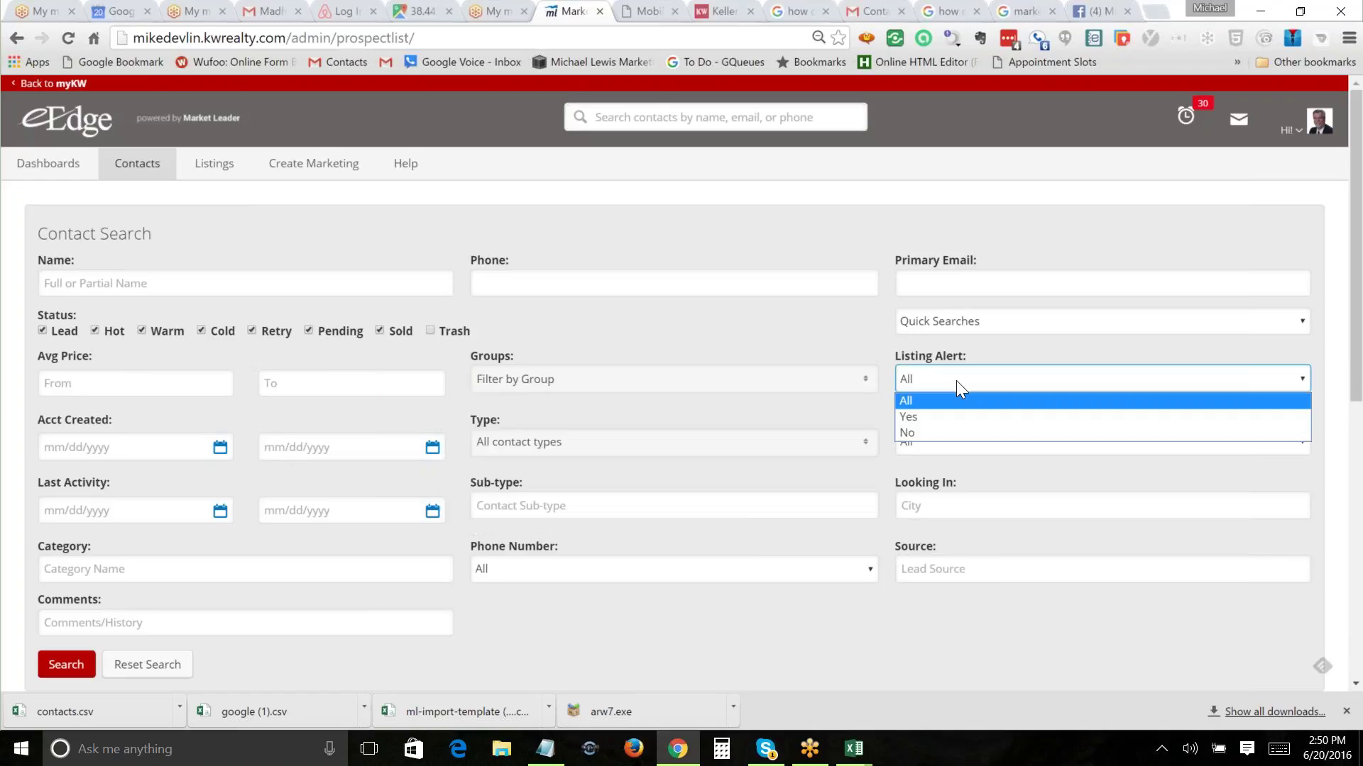
click(646, 308)
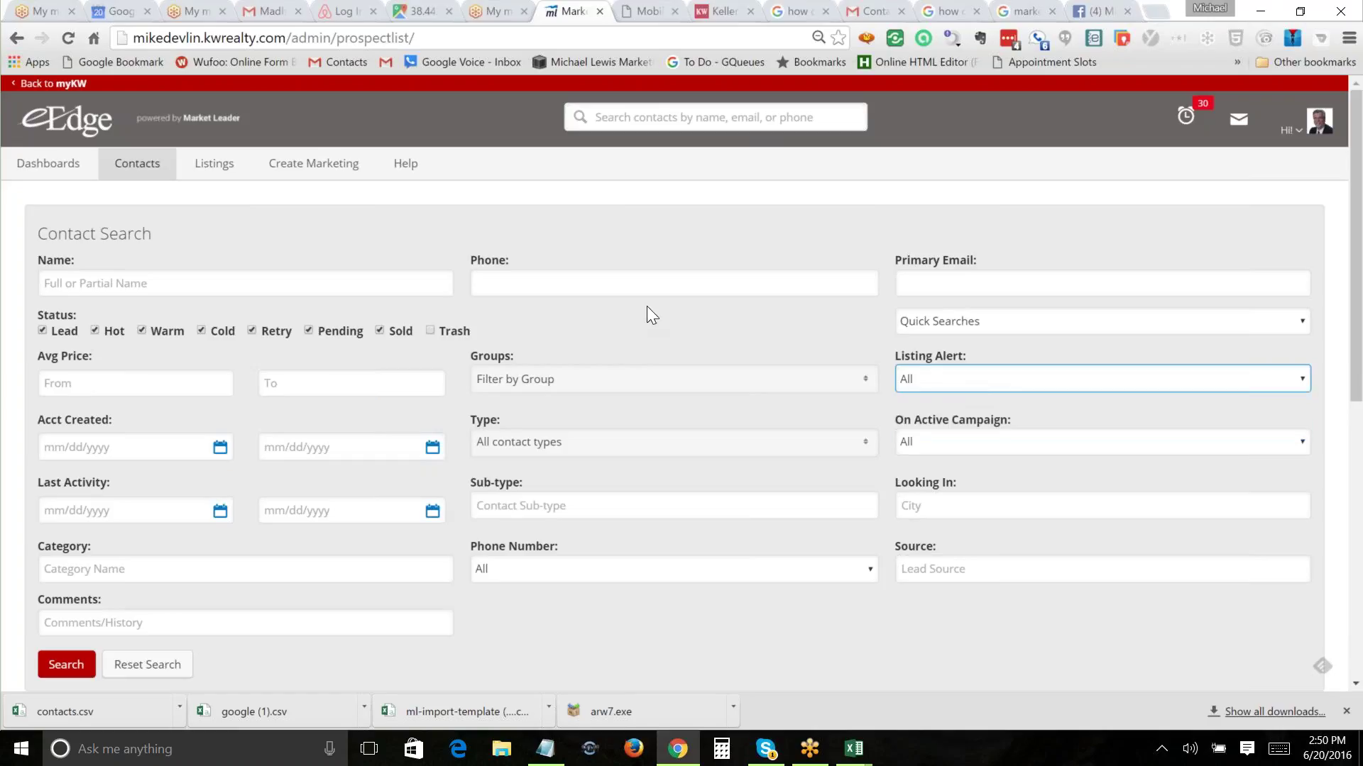
click(934, 442)
click(921, 441)
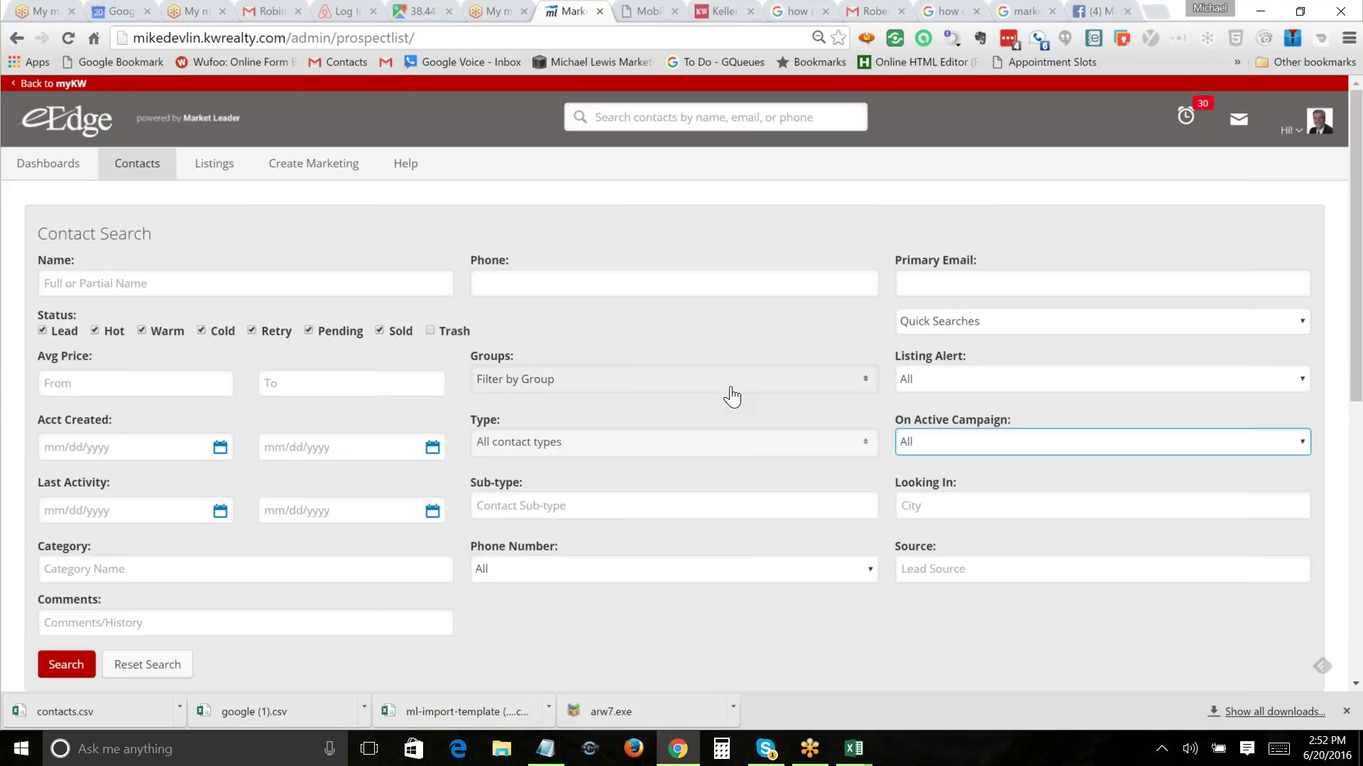
- Minimize the text-message chats and switch Gmail to the Keller Williams work account
click(253, 6)
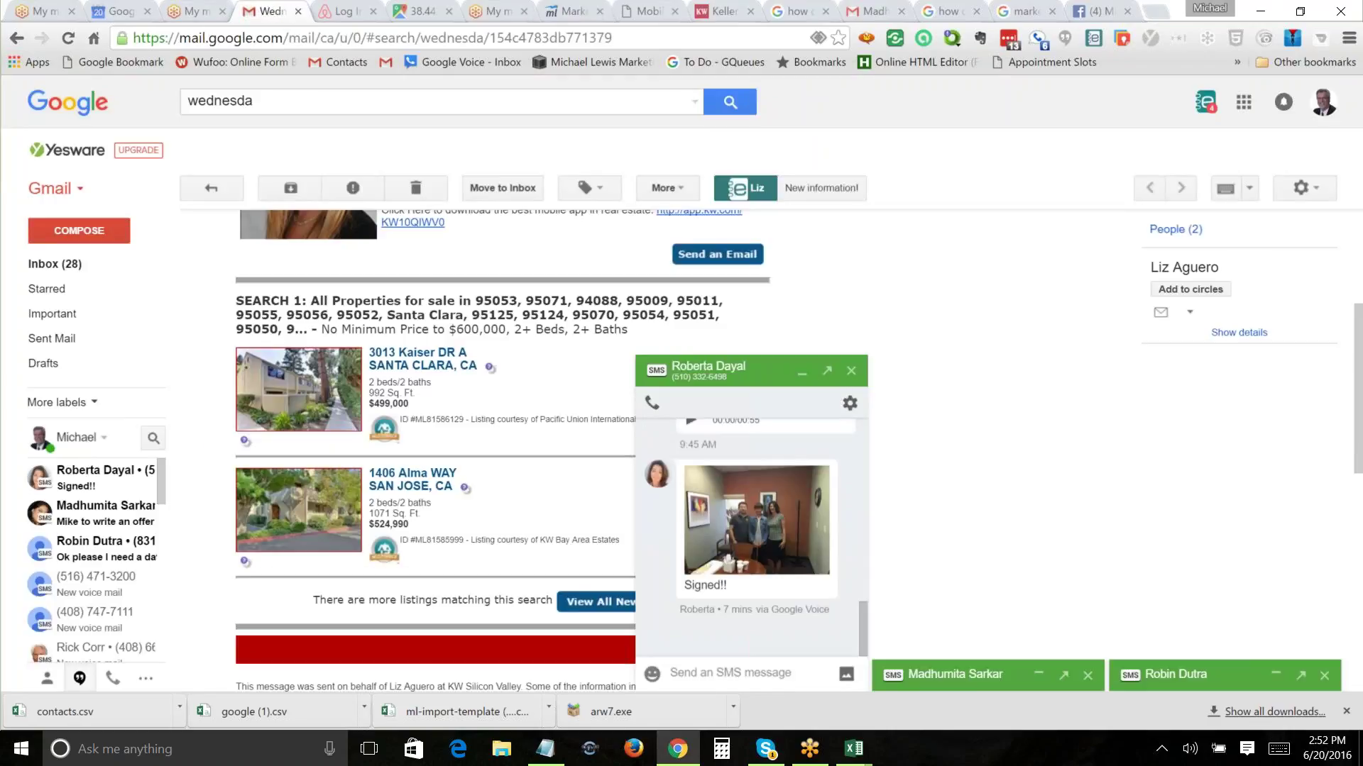
click(802, 372)
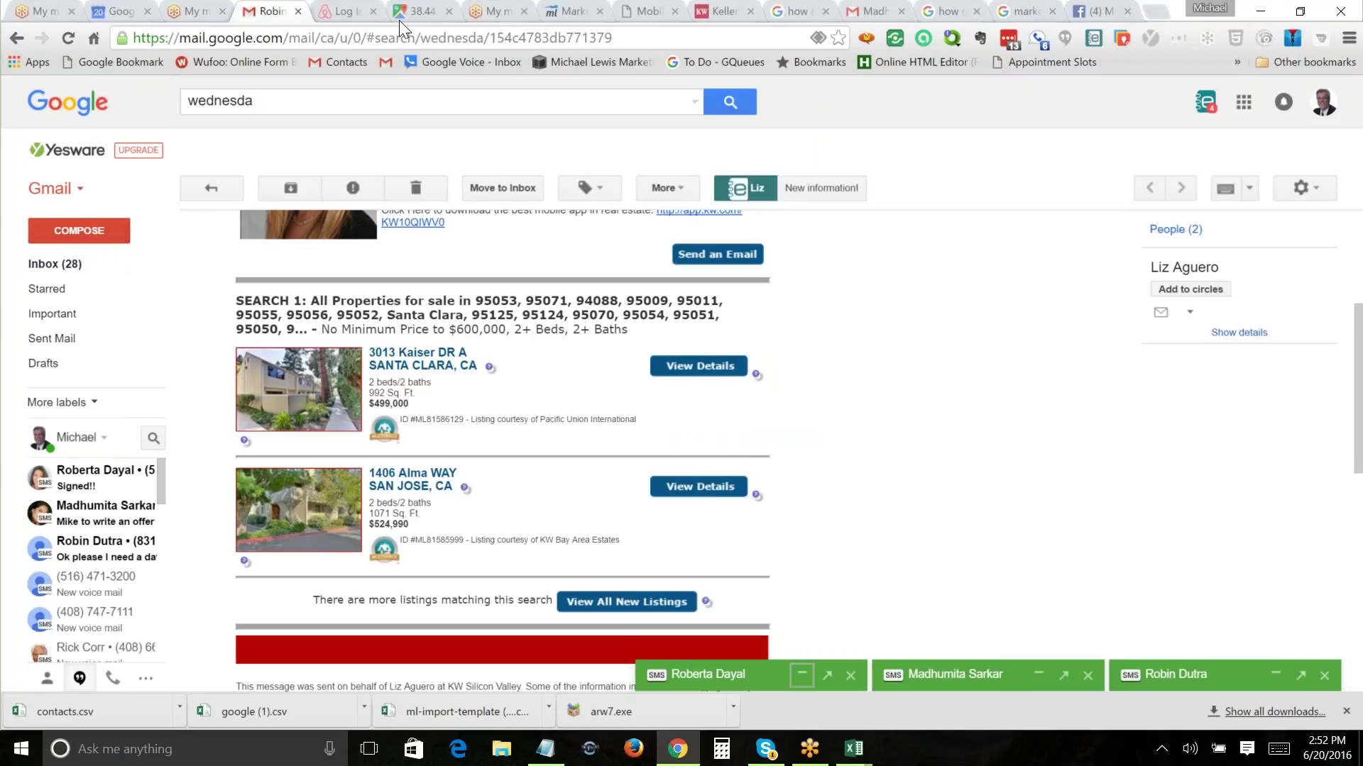
click(862, 12)
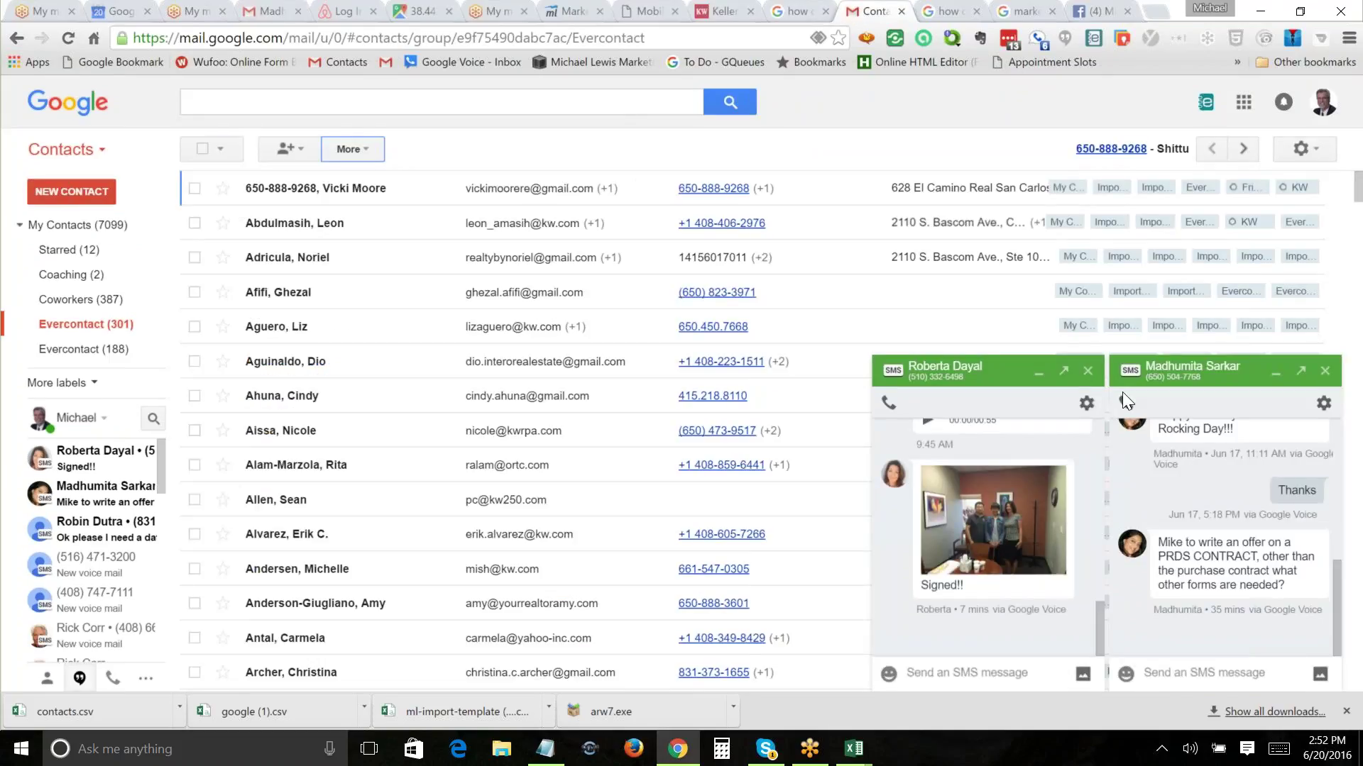
click(1038, 372)
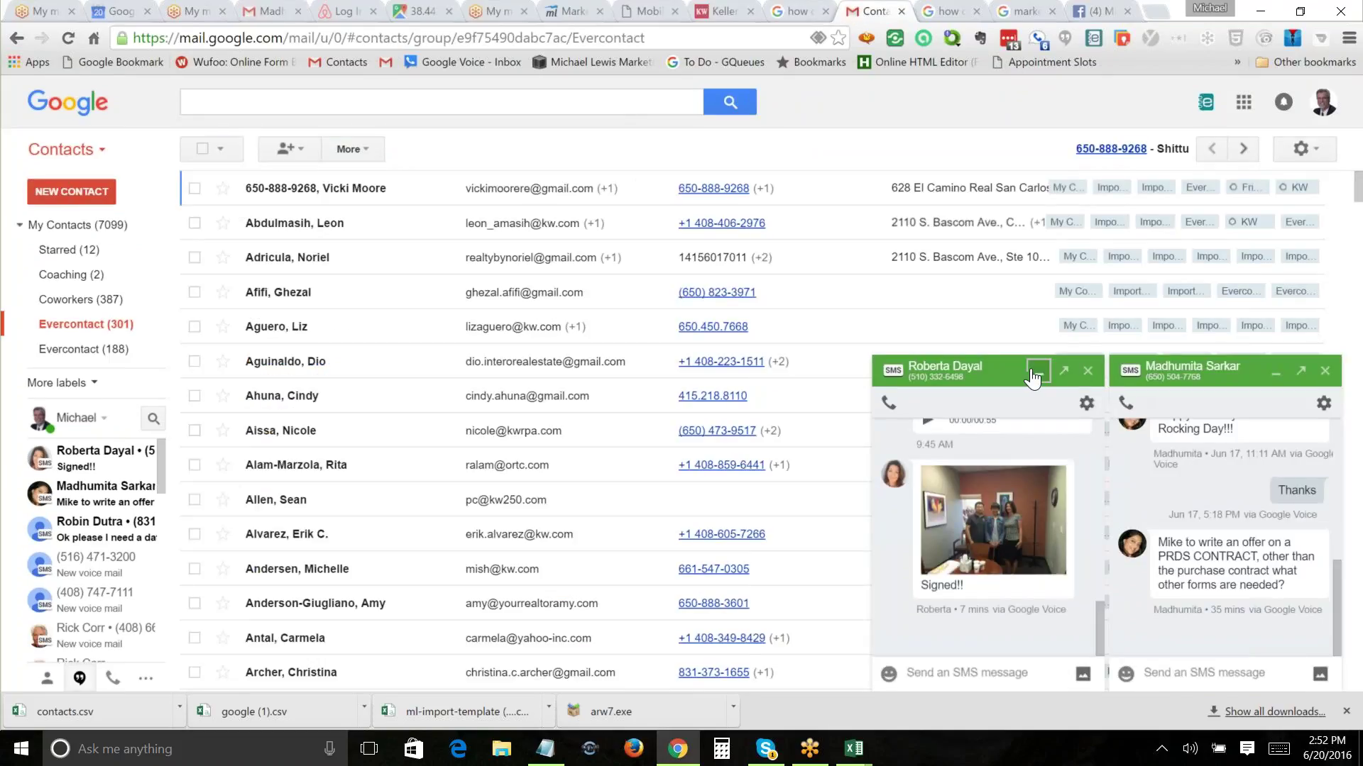
click(1275, 370)
click(1324, 106)
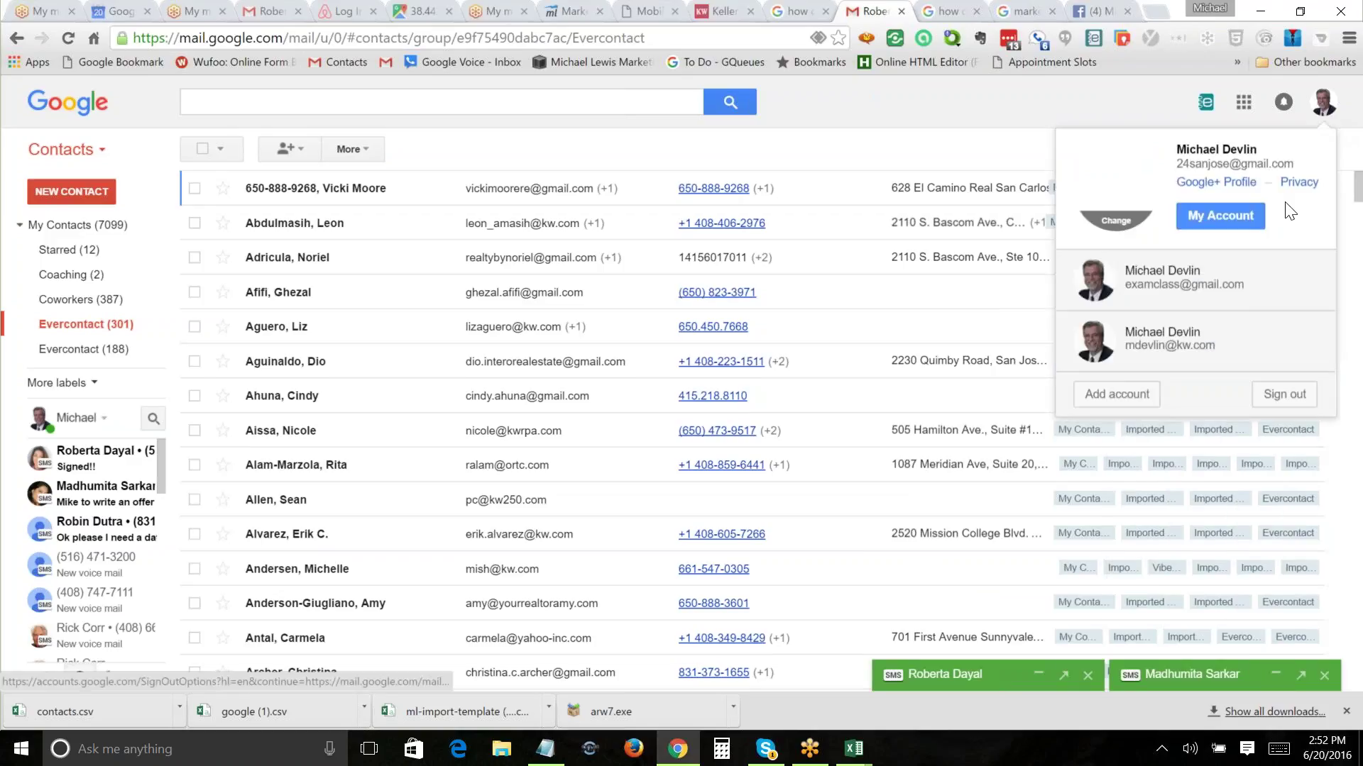
click(1198, 368)
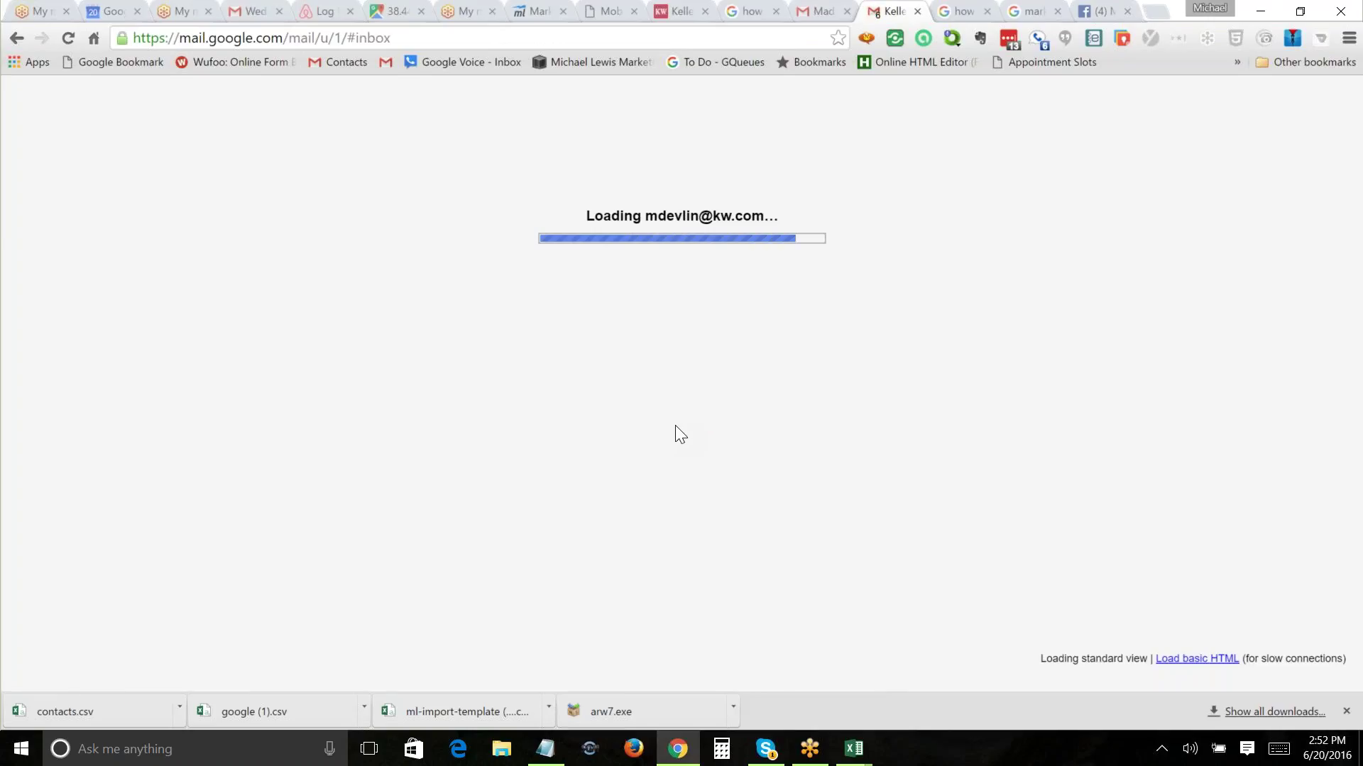
- Compose a new message showing the agent's signature with contact details, KW logo and website links
scroll(386, 440, down, 3)
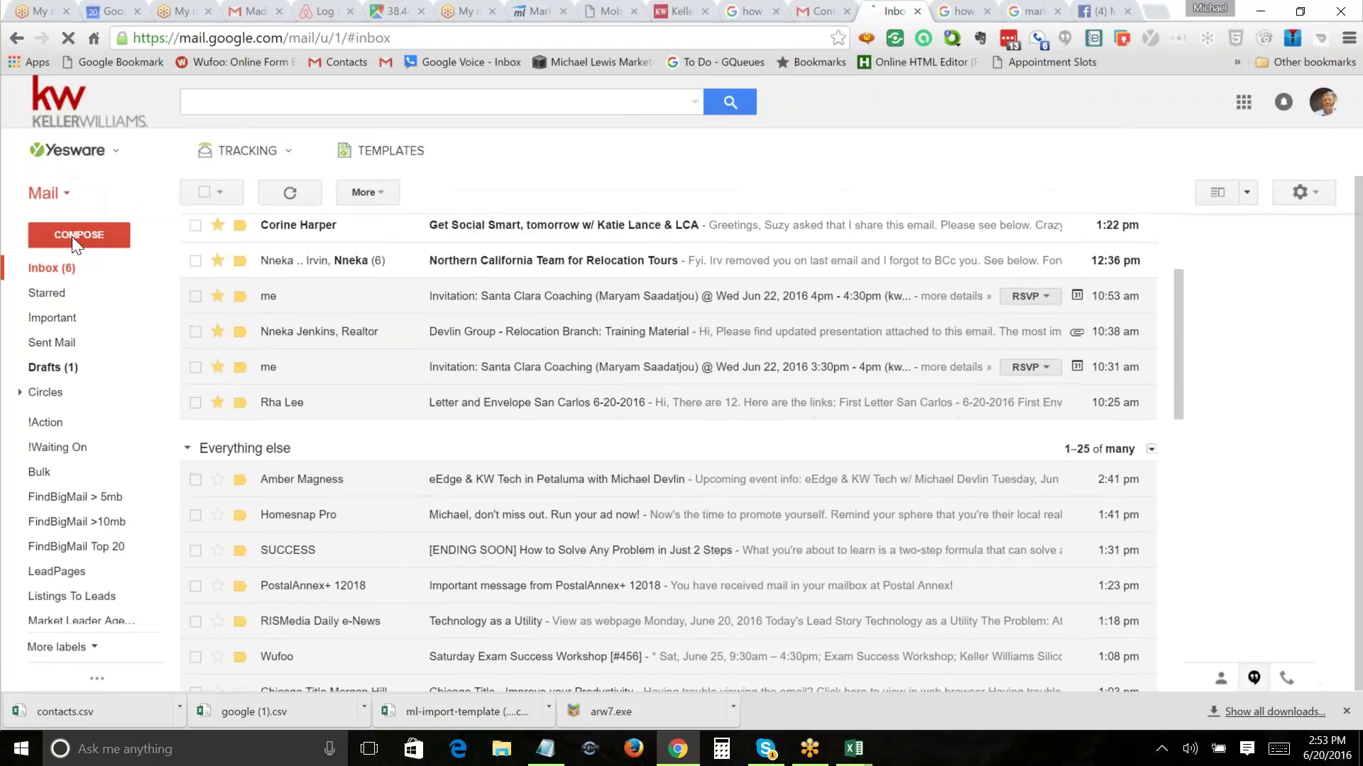
click(71, 236)
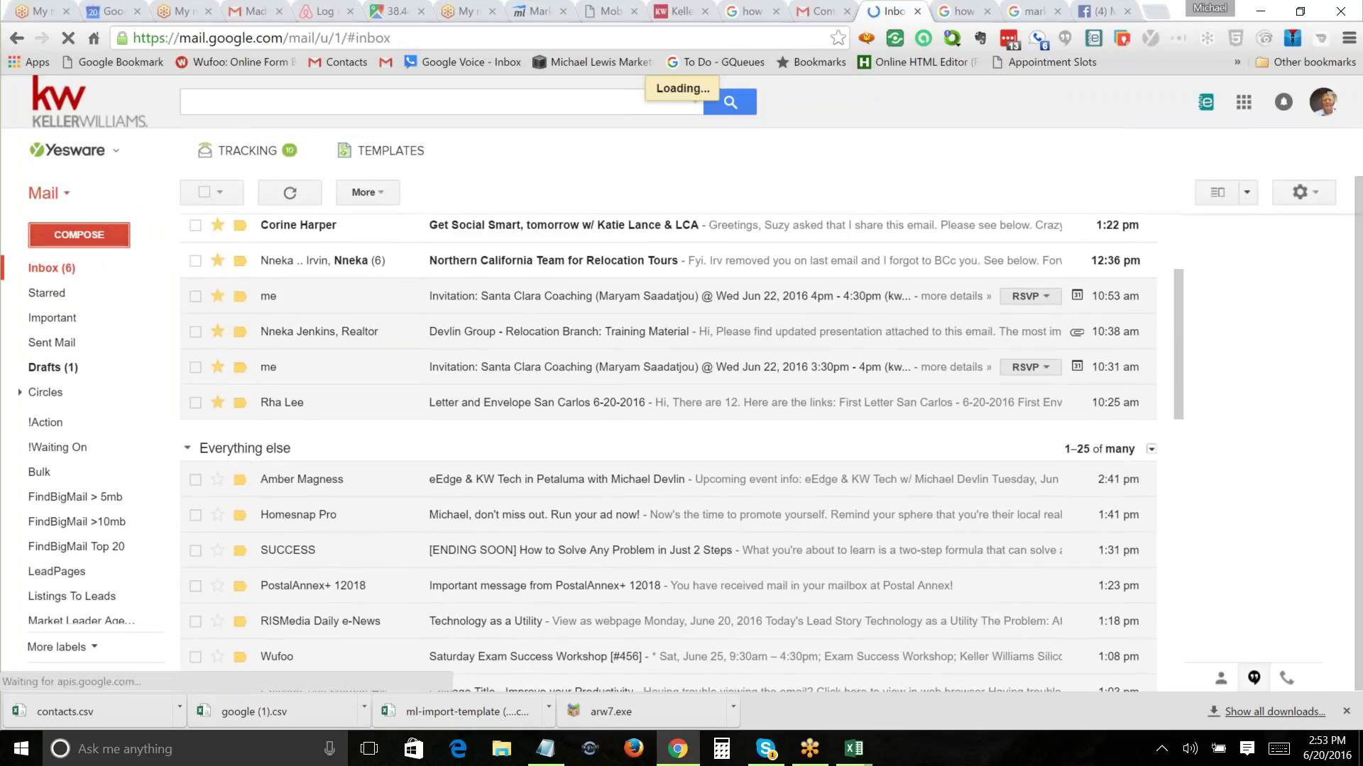
click(51, 237)
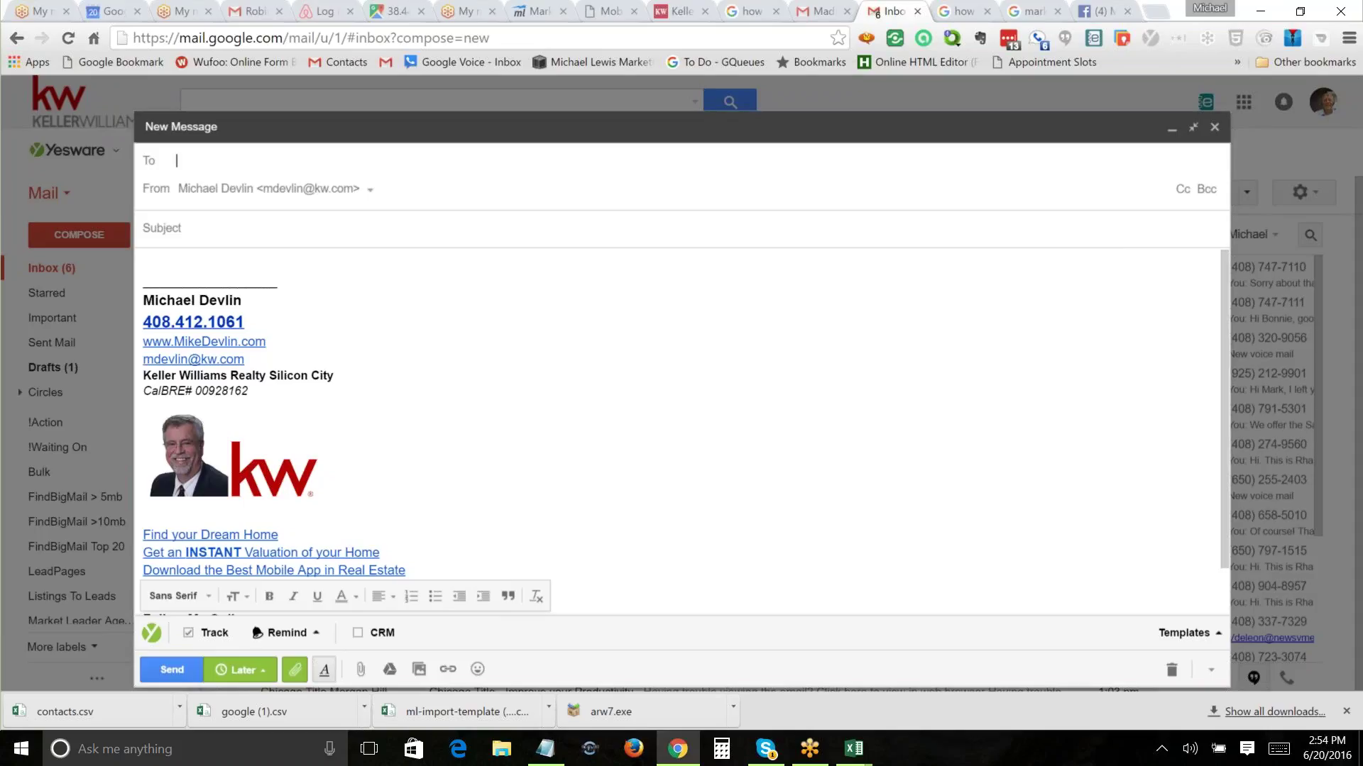
click(529, 396)
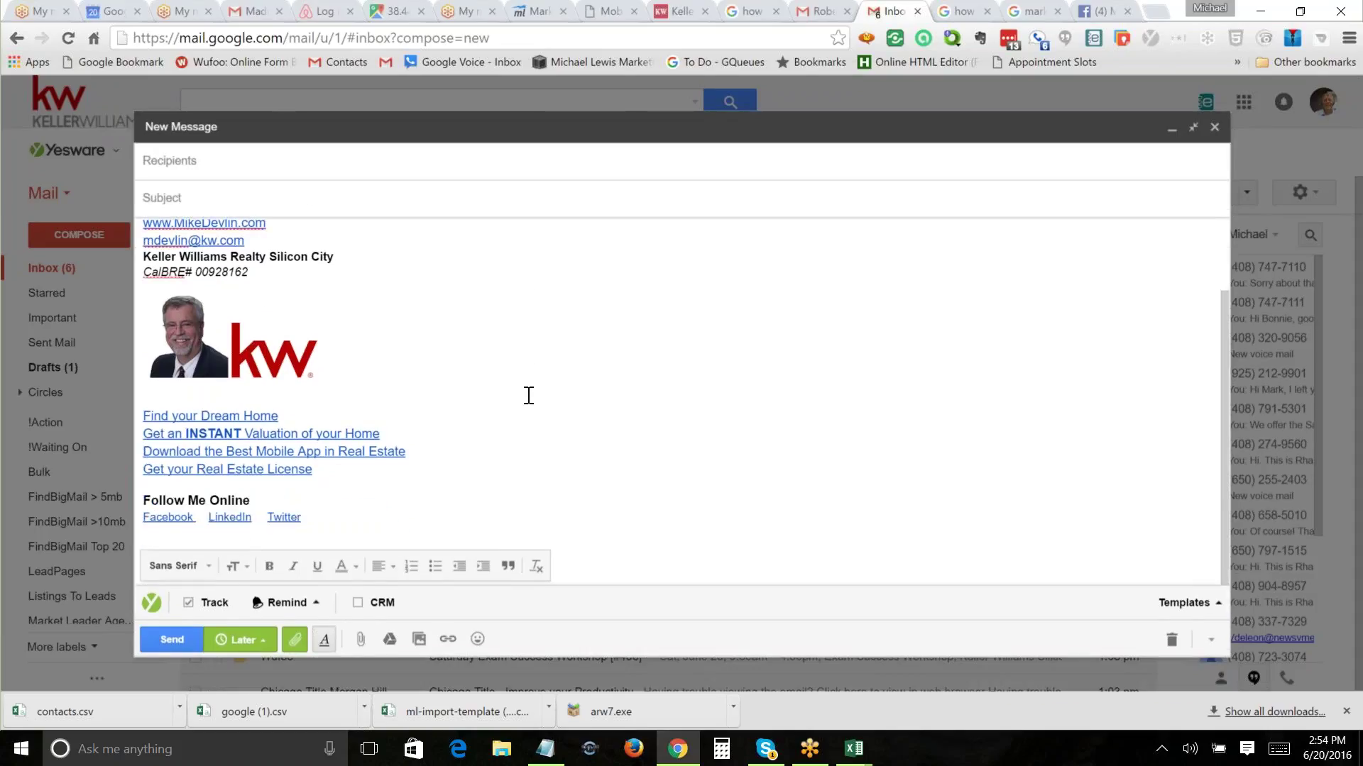
scroll(489, 276, up, 2)
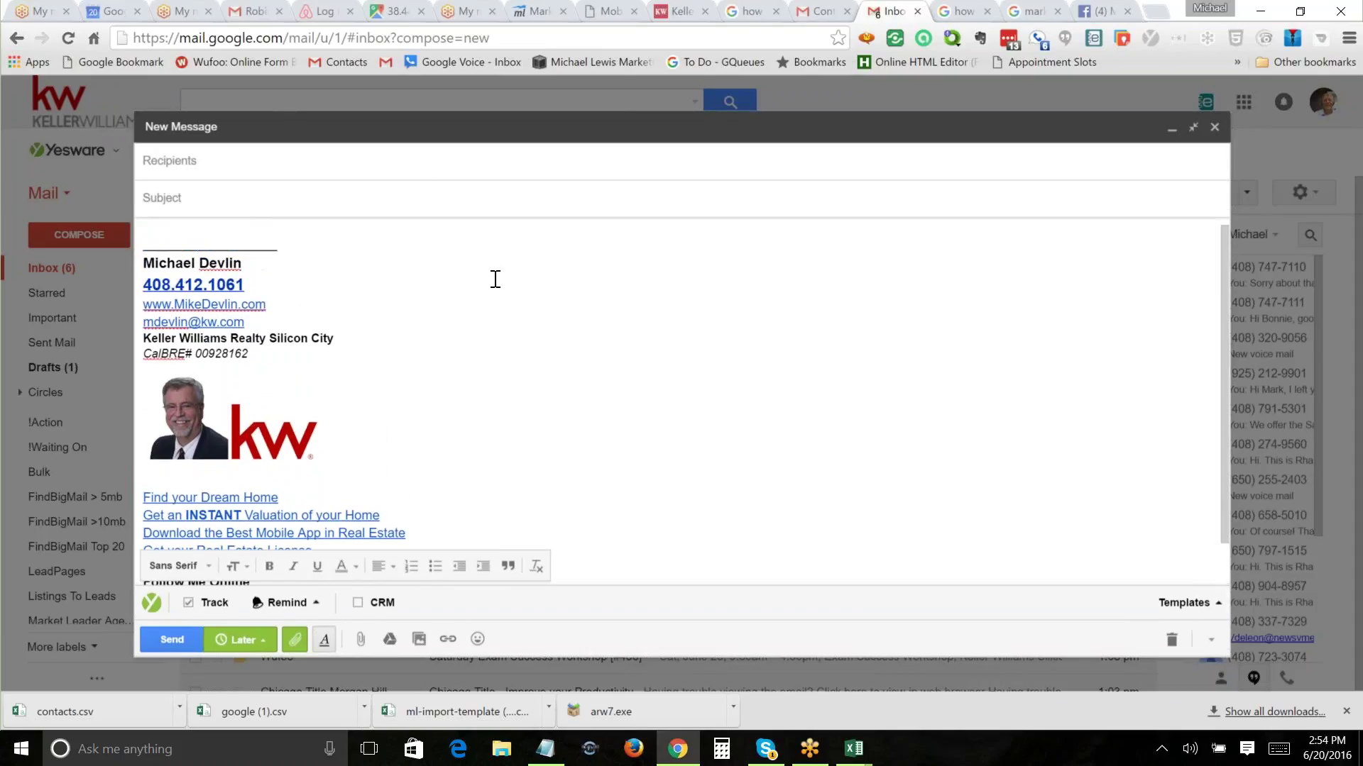
scroll(511, 262, down, 1)
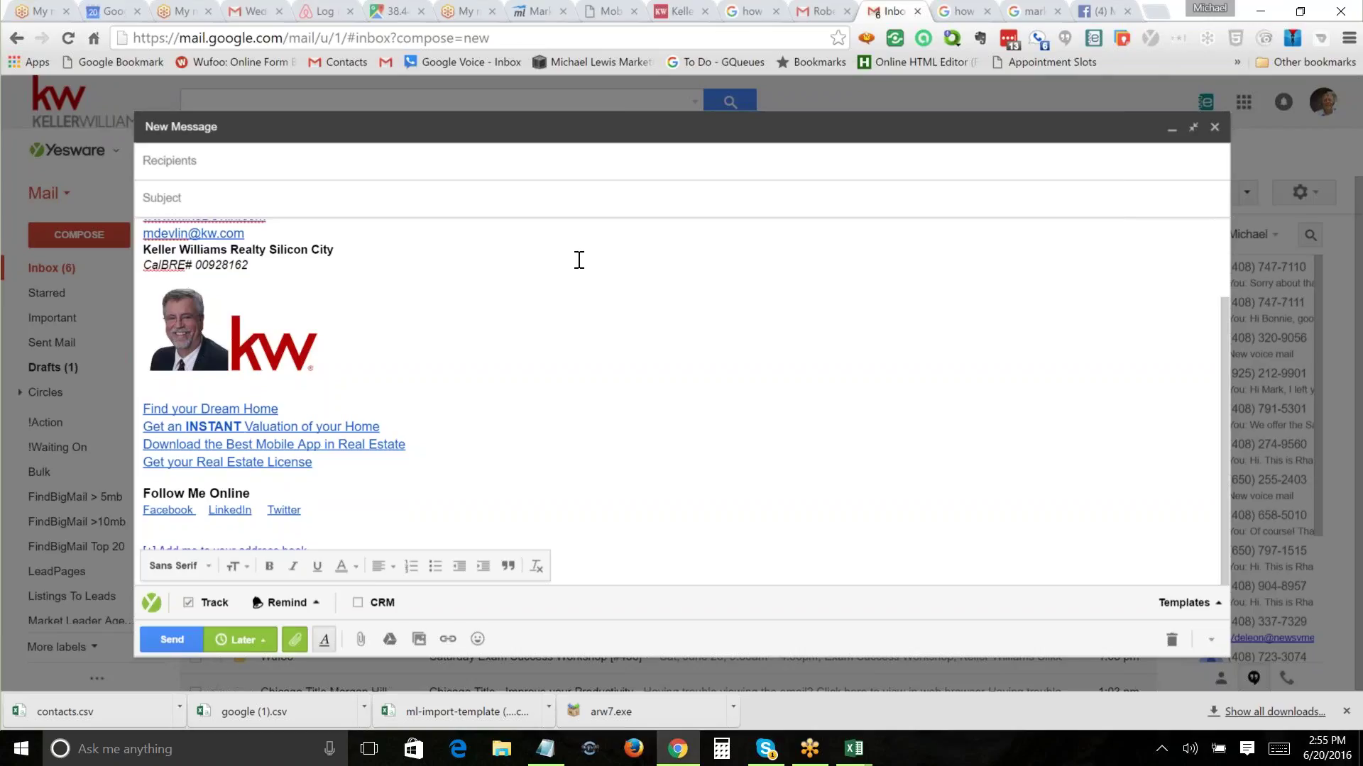
scroll(597, 424, up, 2)
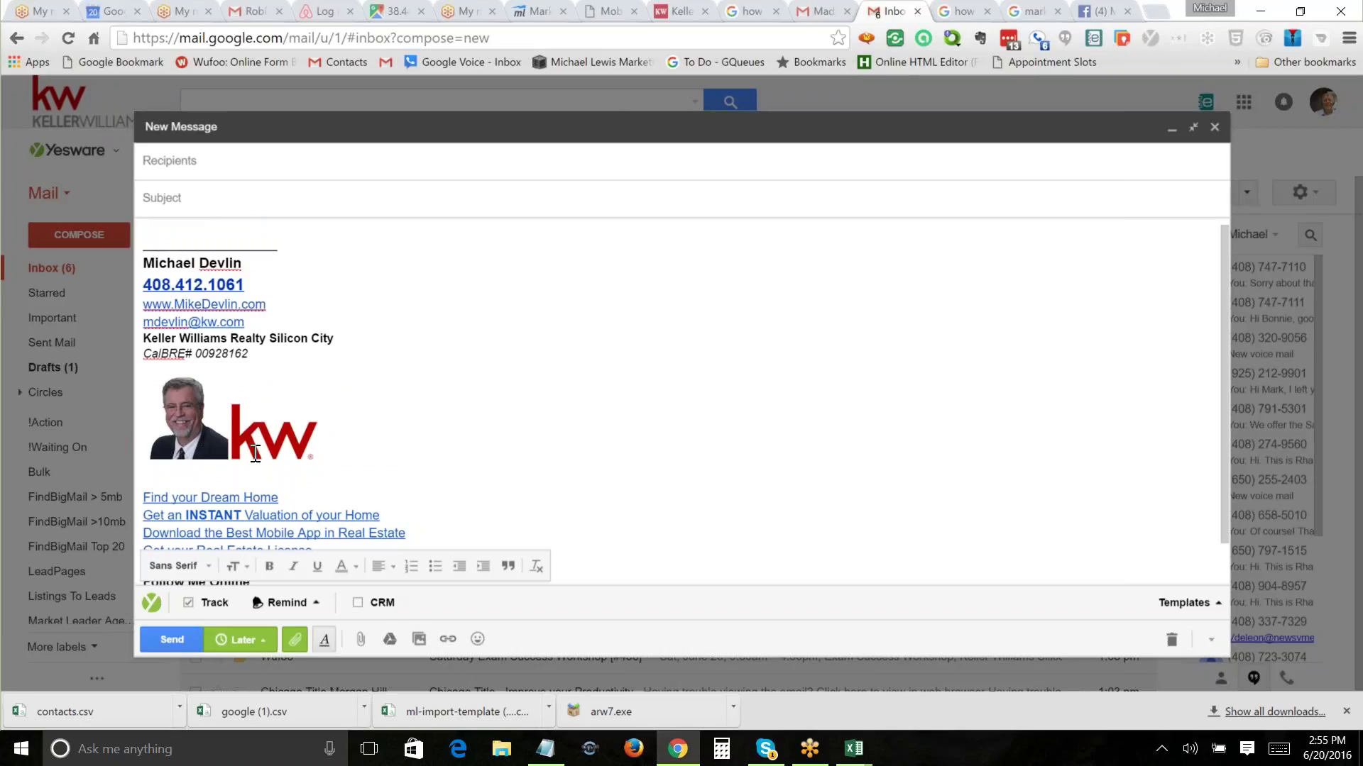
scroll(545, 462, down, 2)
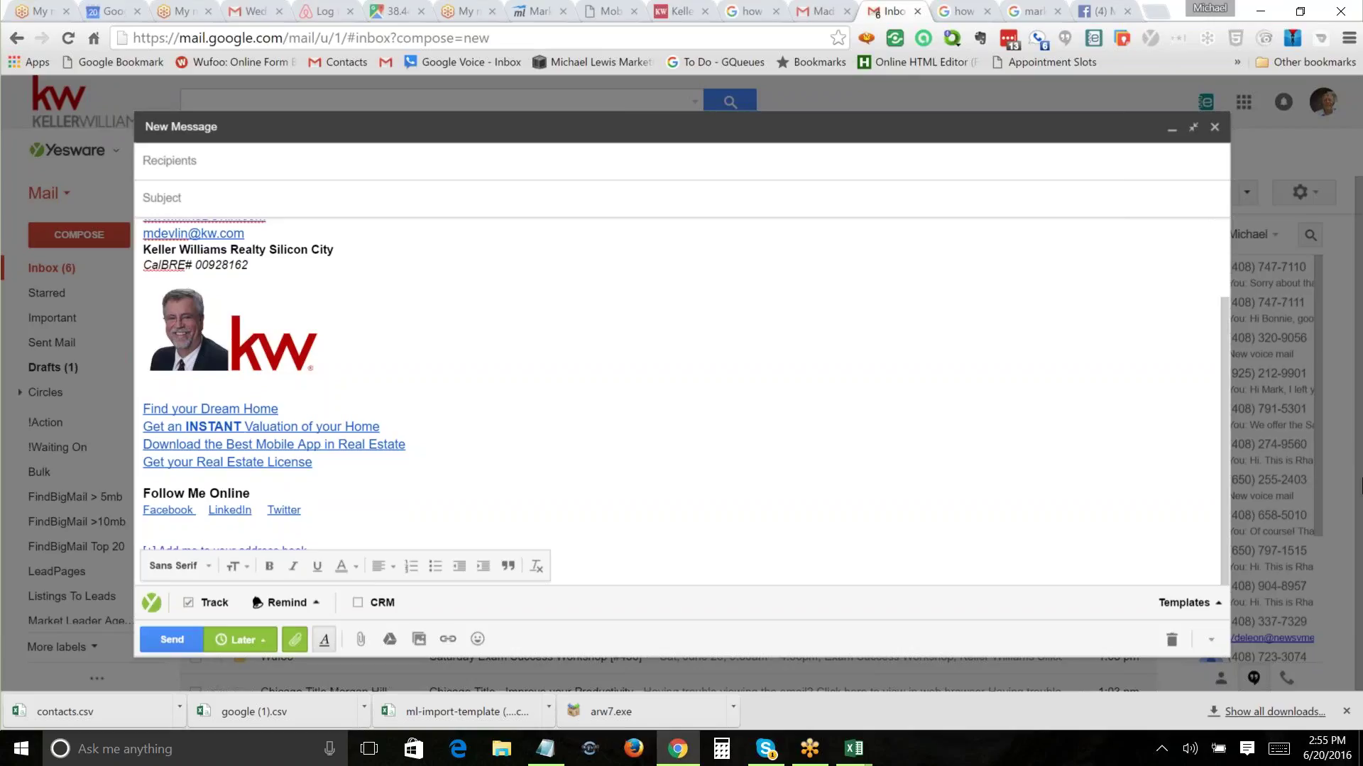
- Open the signature's 'Download the Best Mobile App' link in a new tab, then return to the draft
click(376, 440)
click(359, 467)
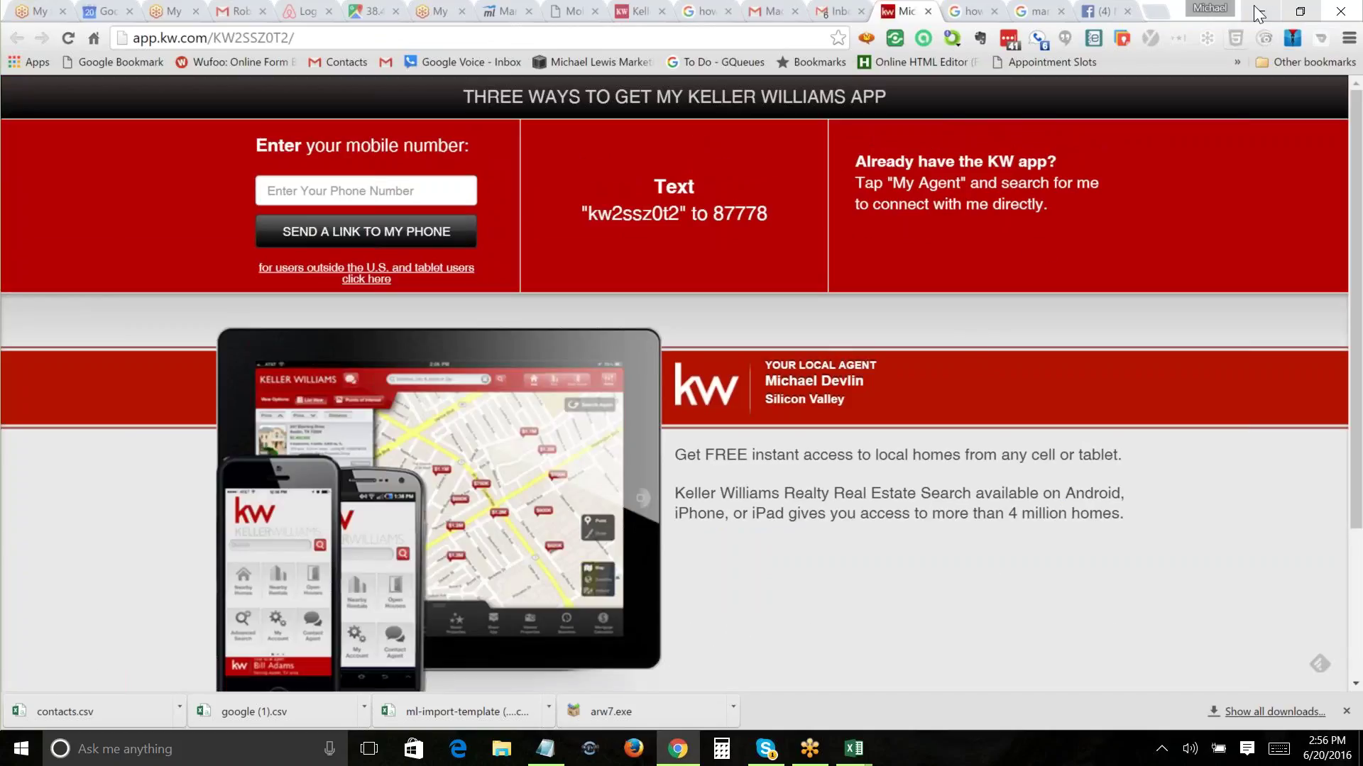
click(841, 14)
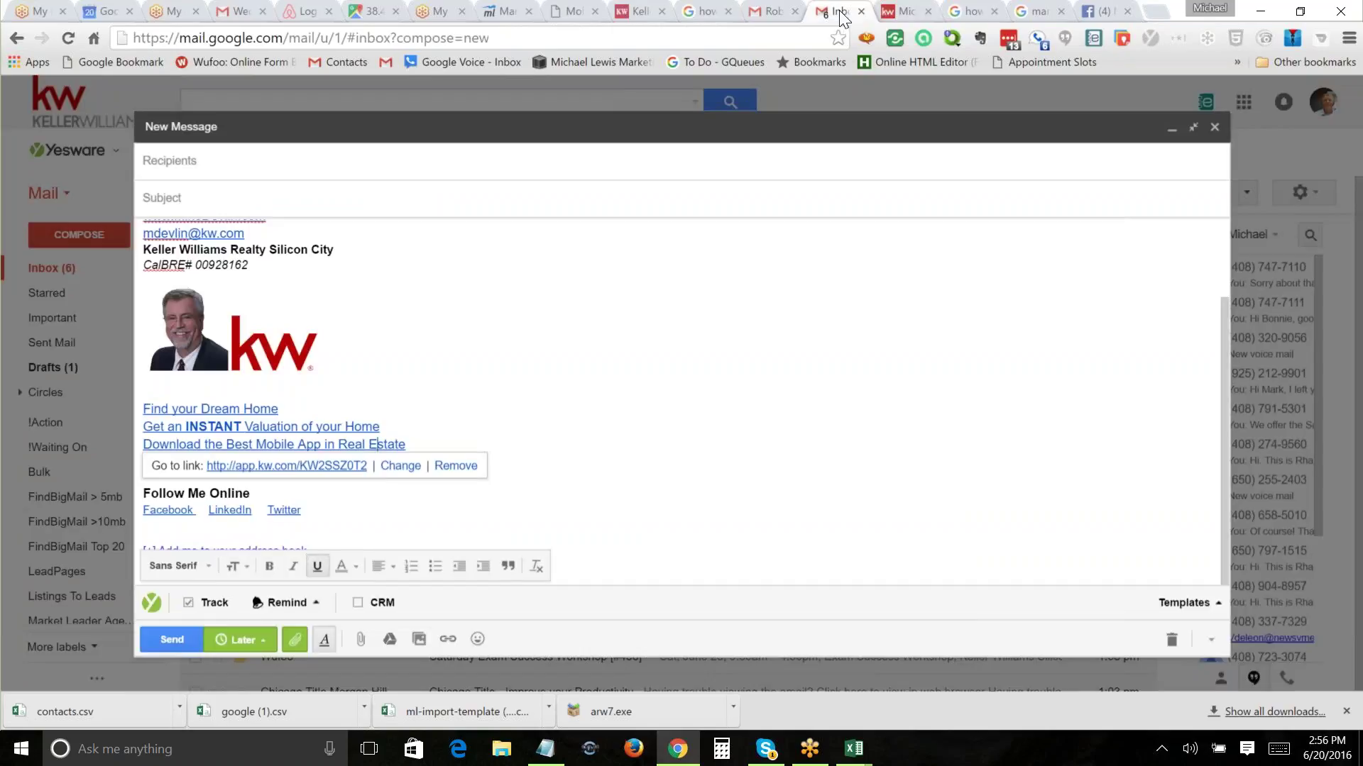
click(713, 358)
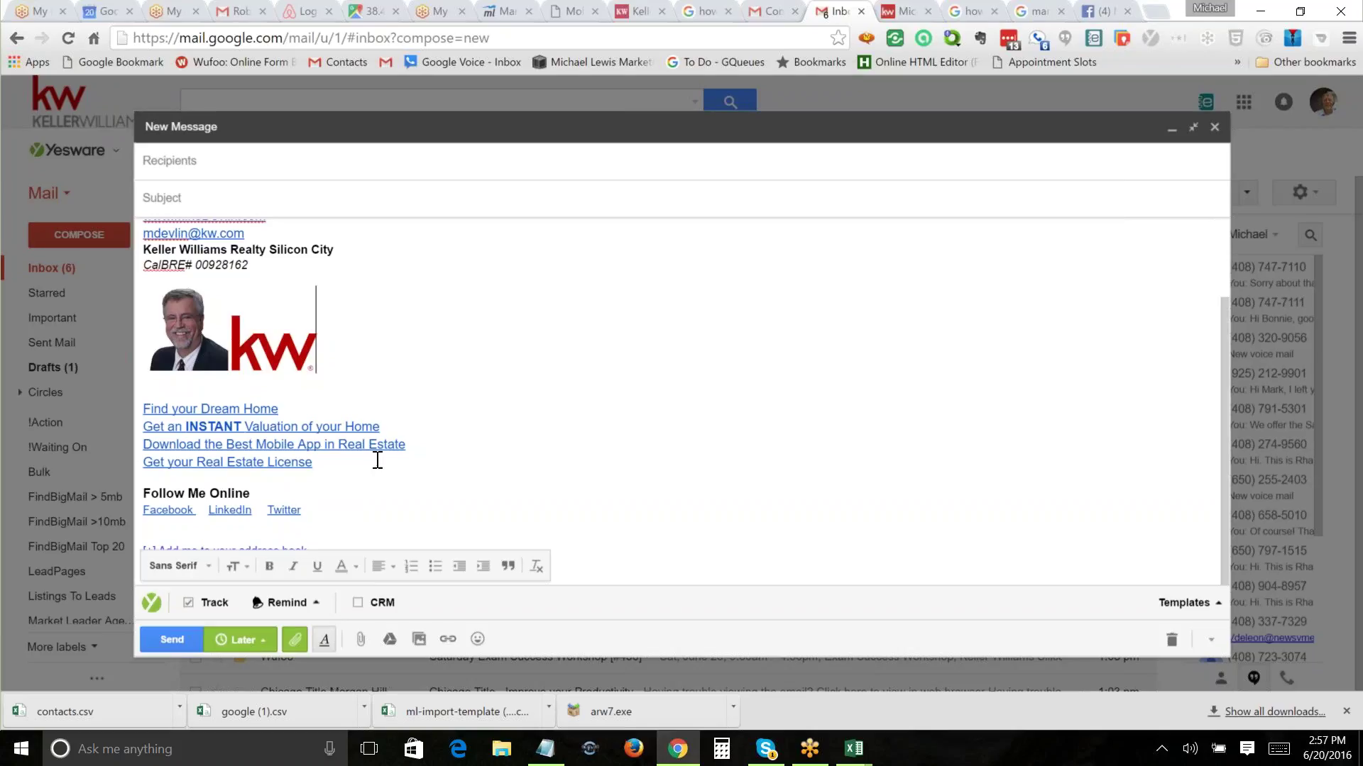
click(414, 451)
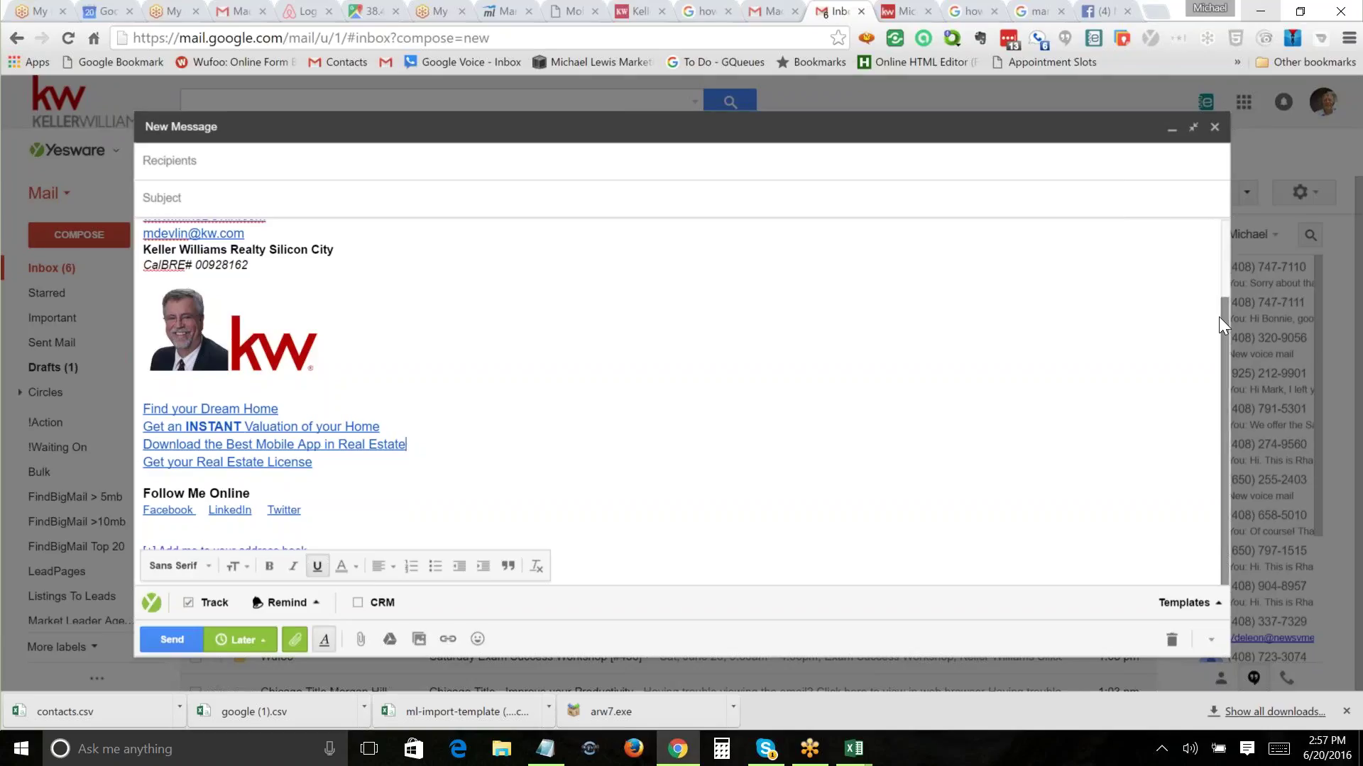
drag(1219, 318, 1220, 241)
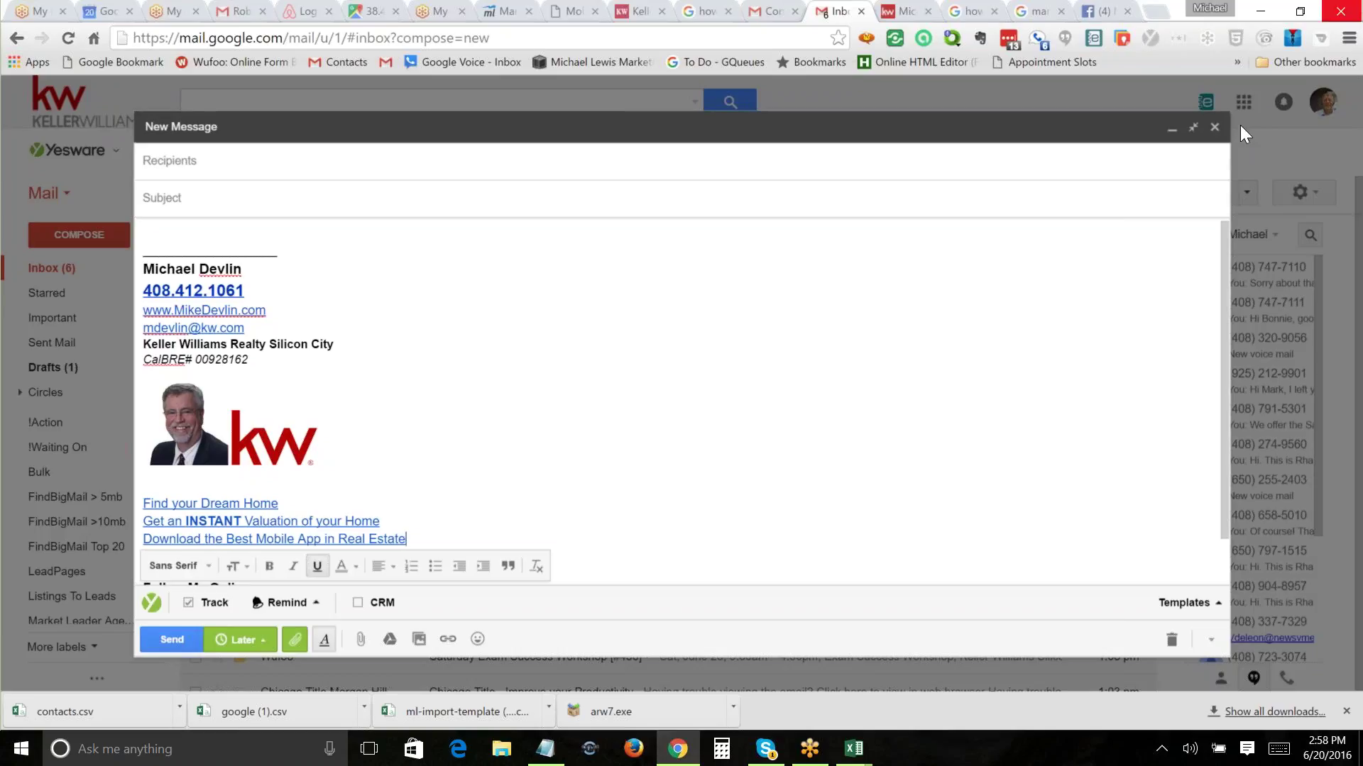
- Close the signature draft and scroll the inbox back up to the Starred section
click(1215, 129)
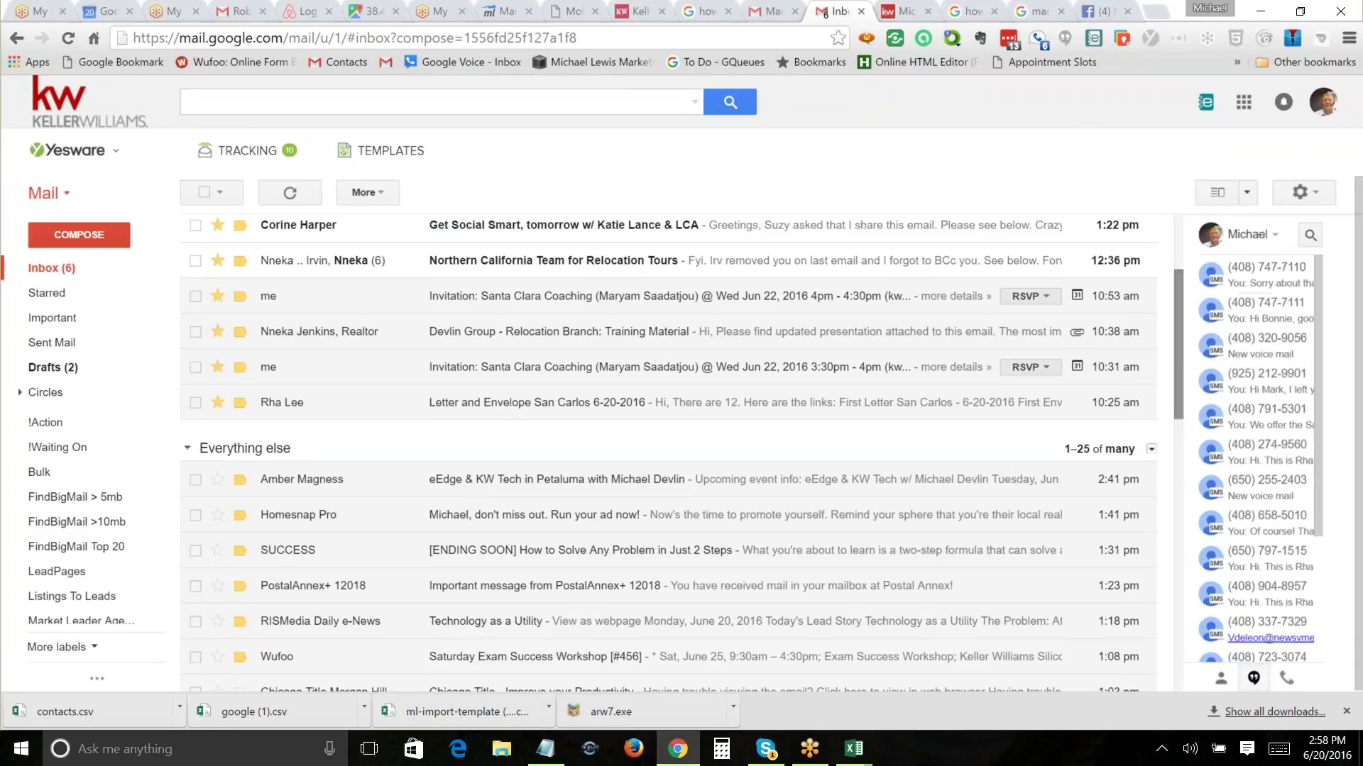
drag(1177, 313, 1182, 238)
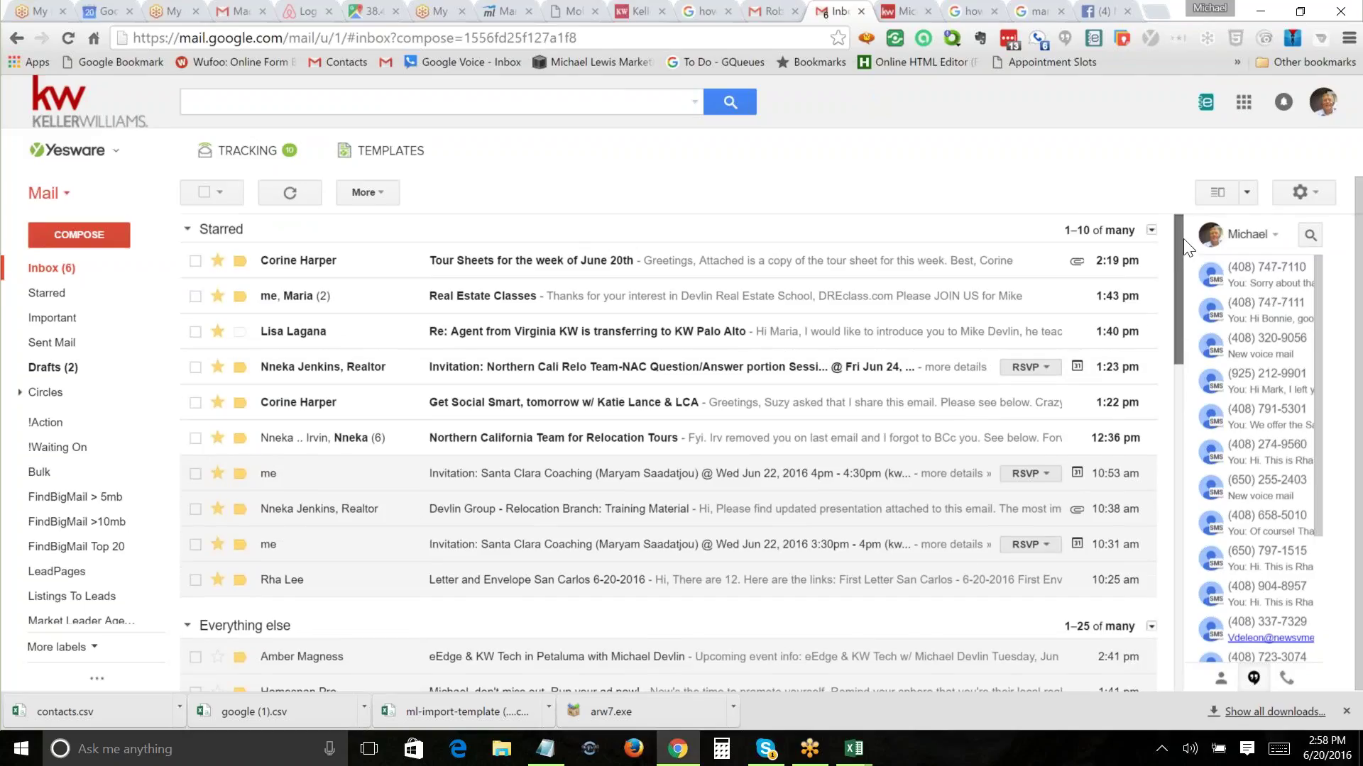